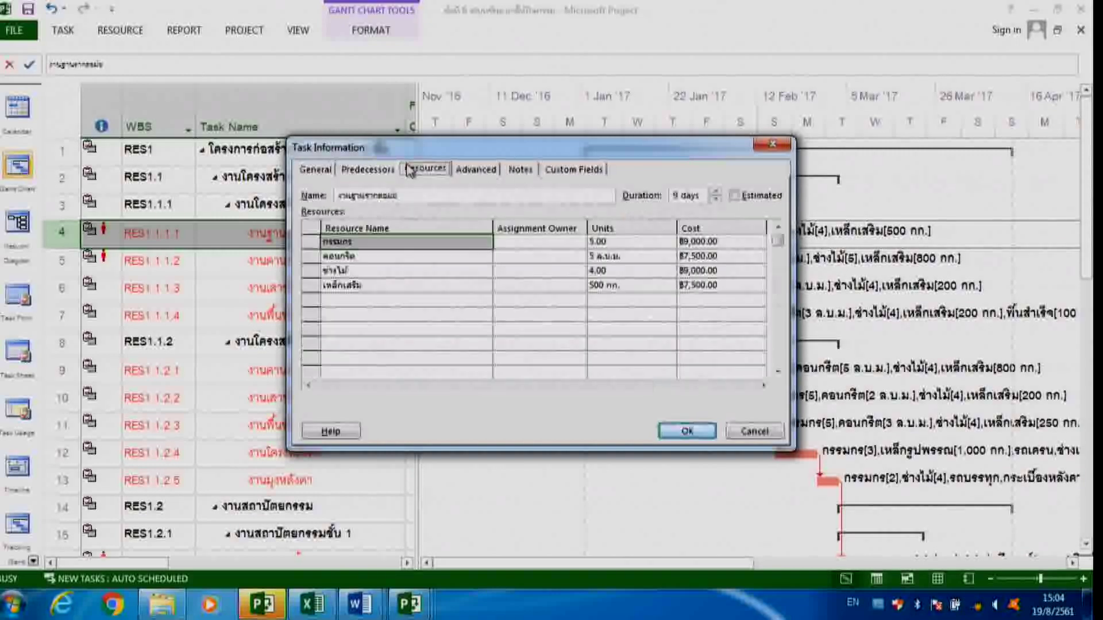
Review the assigned resources, units and costs in the งานฐานรากตอม่อ task's information, then close it
left_click_drag(402, 148, 373, 89)
left_click(373, 199)
left_click(374, 212)
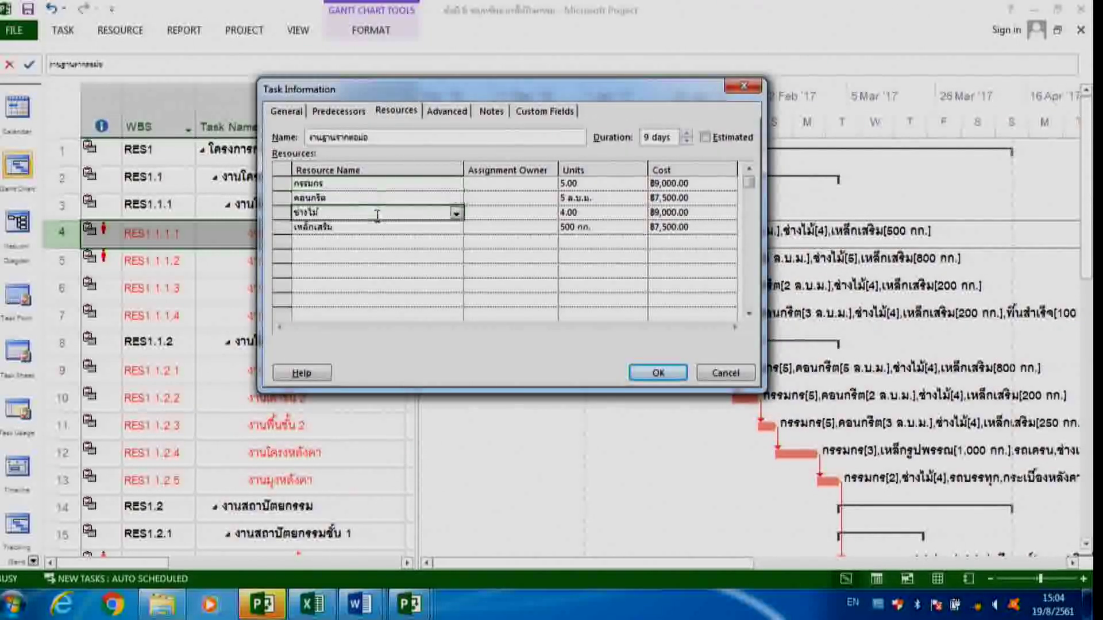
left_click(374, 227)
left_click(598, 184)
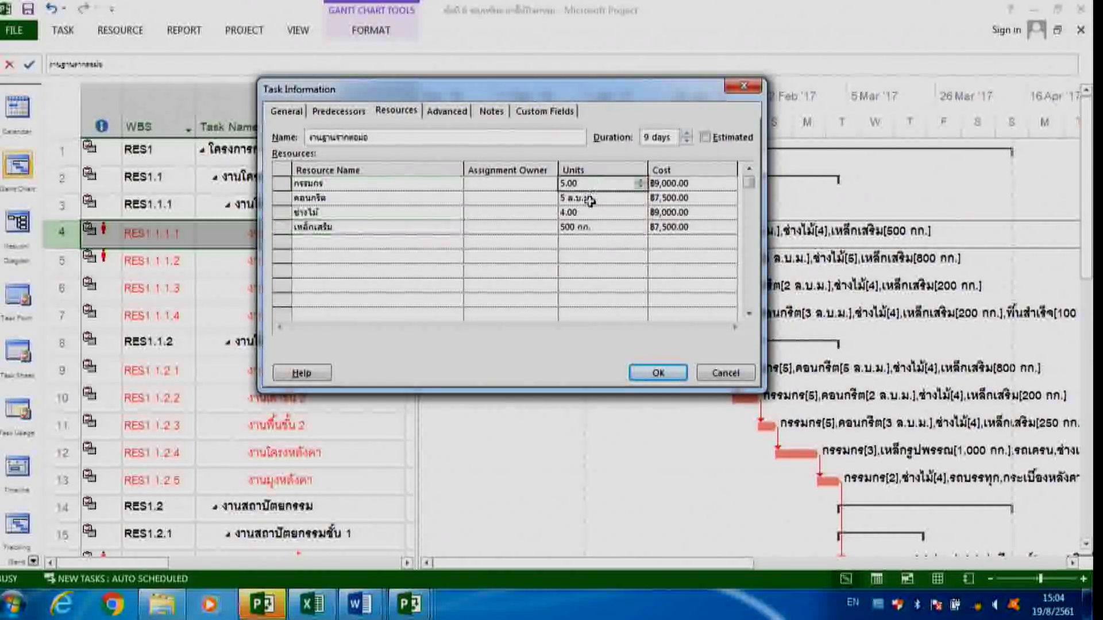
left_click(665, 184)
key("Down")
key("Down")
key("Down")
key("Down")
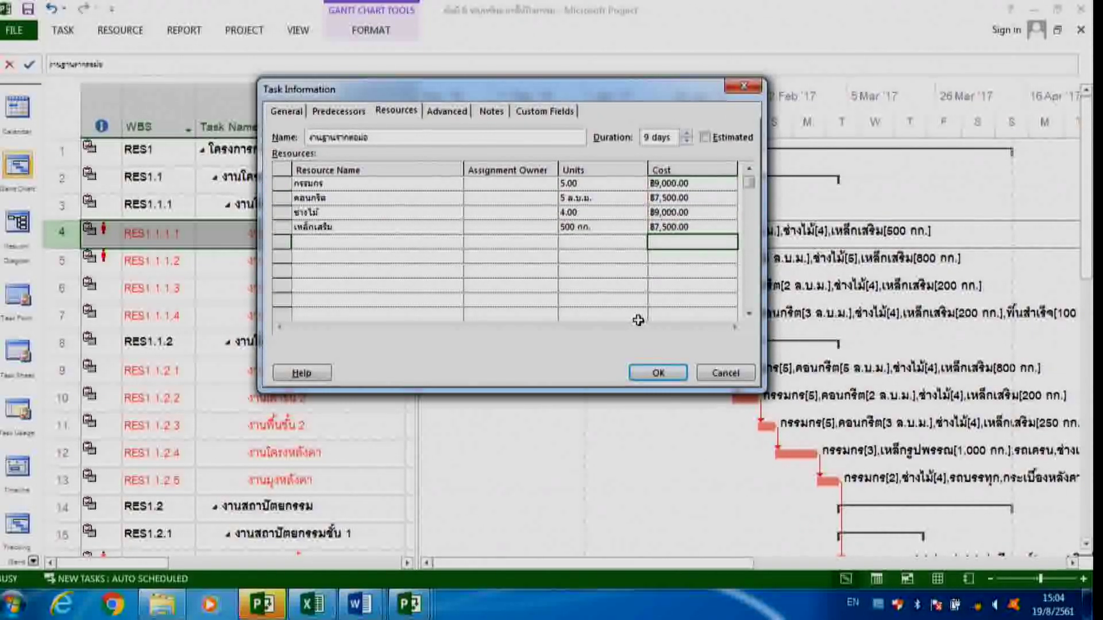
left_click(738, 87)
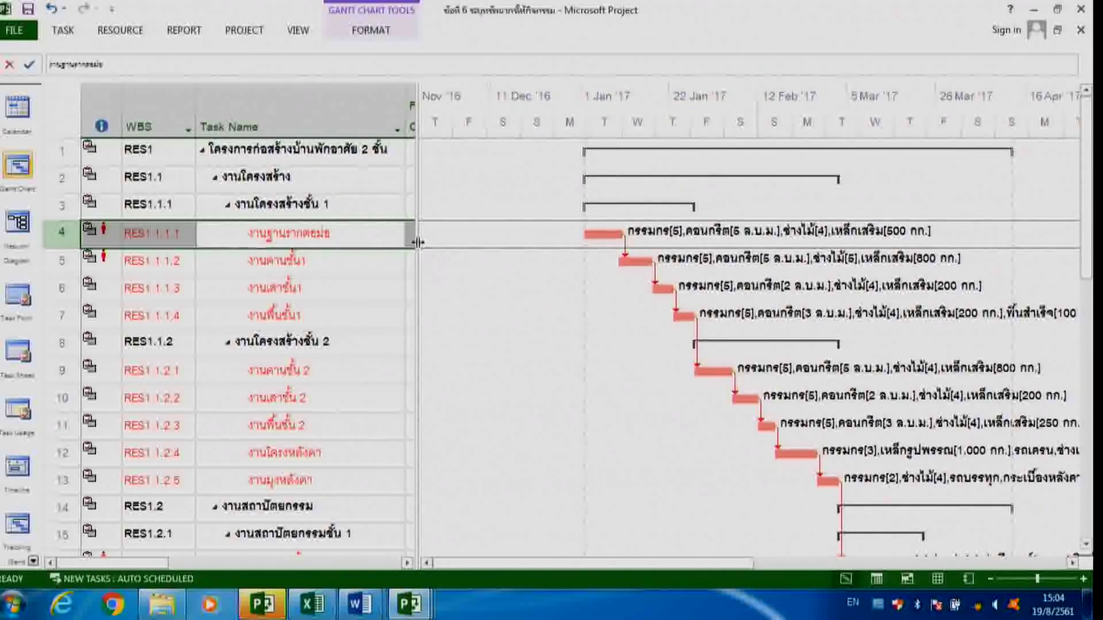
Switch to the open ข้อที่ 5 สร้างทรัพยากร project and review its list of resources
left_click(272, 603)
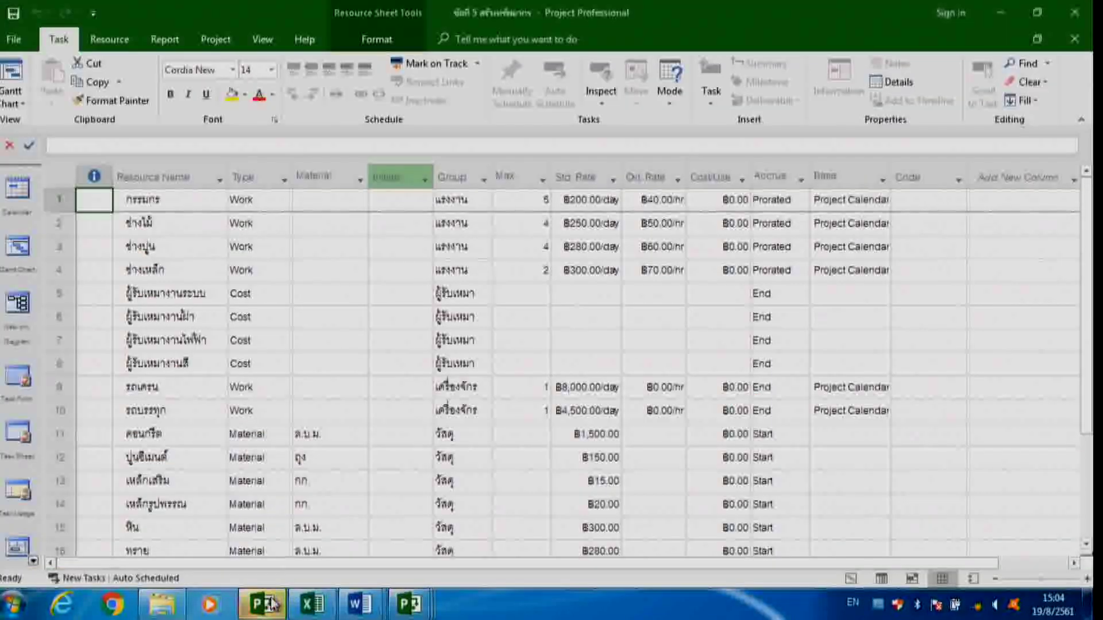
scroll(391, 368, "down", 3)
scroll(391, 368, "up", 3)
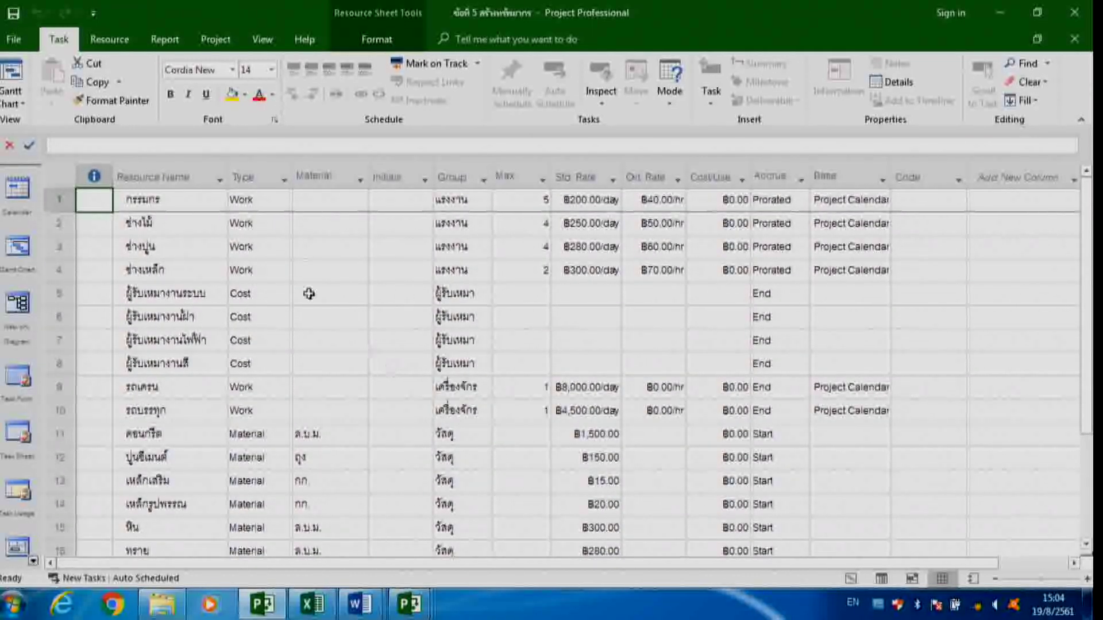
Open the project file ข้อที่ 7 ต้นทุนโครงการแต่ละกลุ่ม from the Path 2 folder and dismiss the scheduling notice
left_click(12, 39)
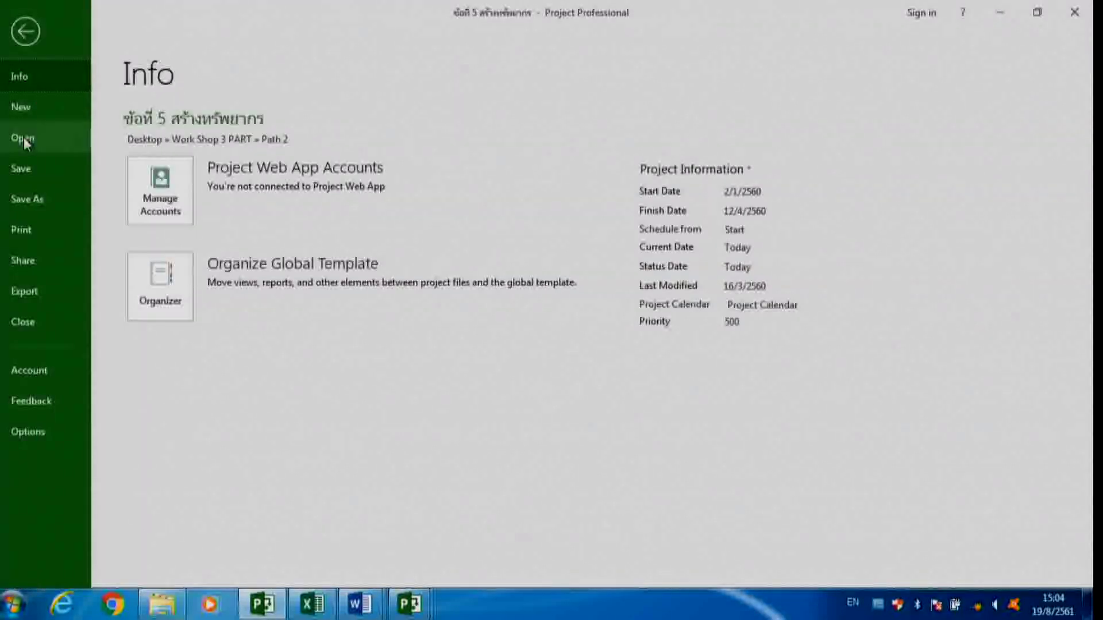
left_click(26, 144)
double_click(184, 213)
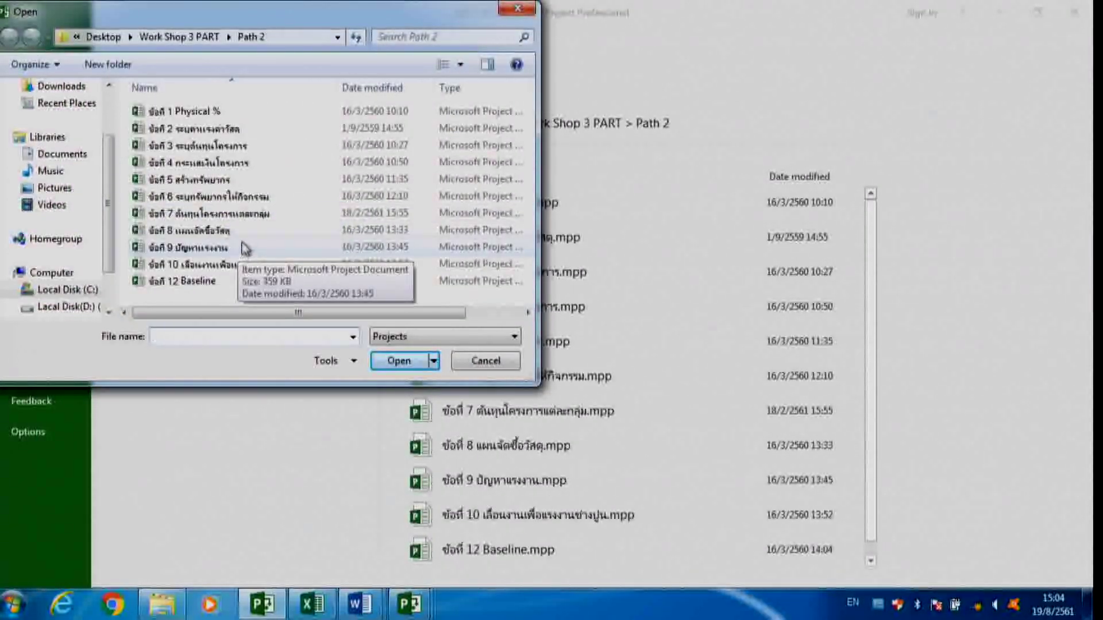
left_click(213, 217)
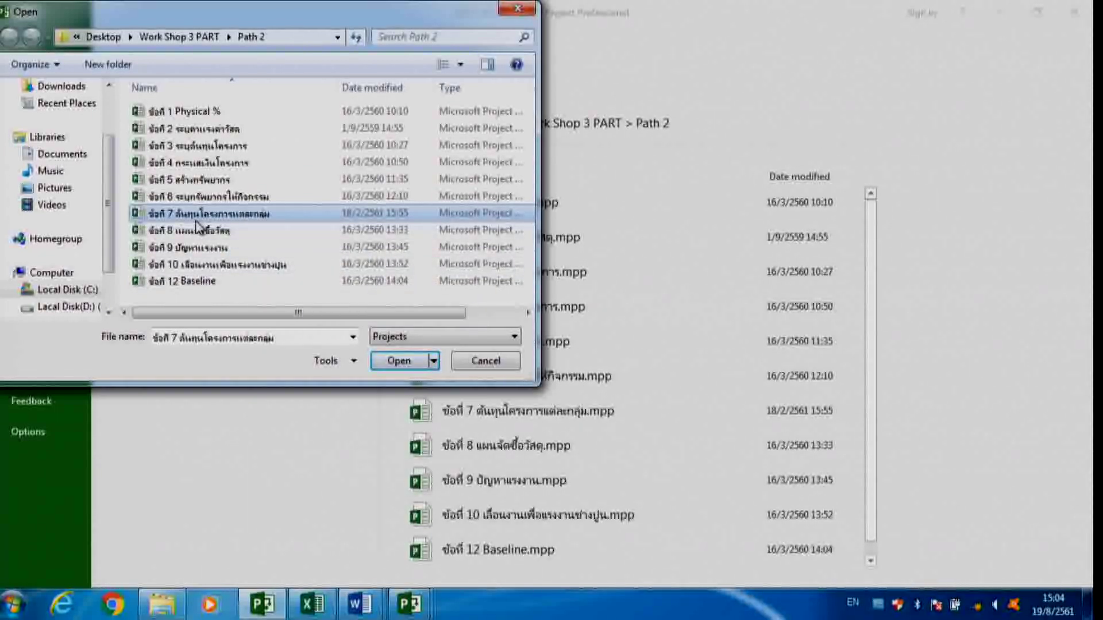
left_click(398, 361)
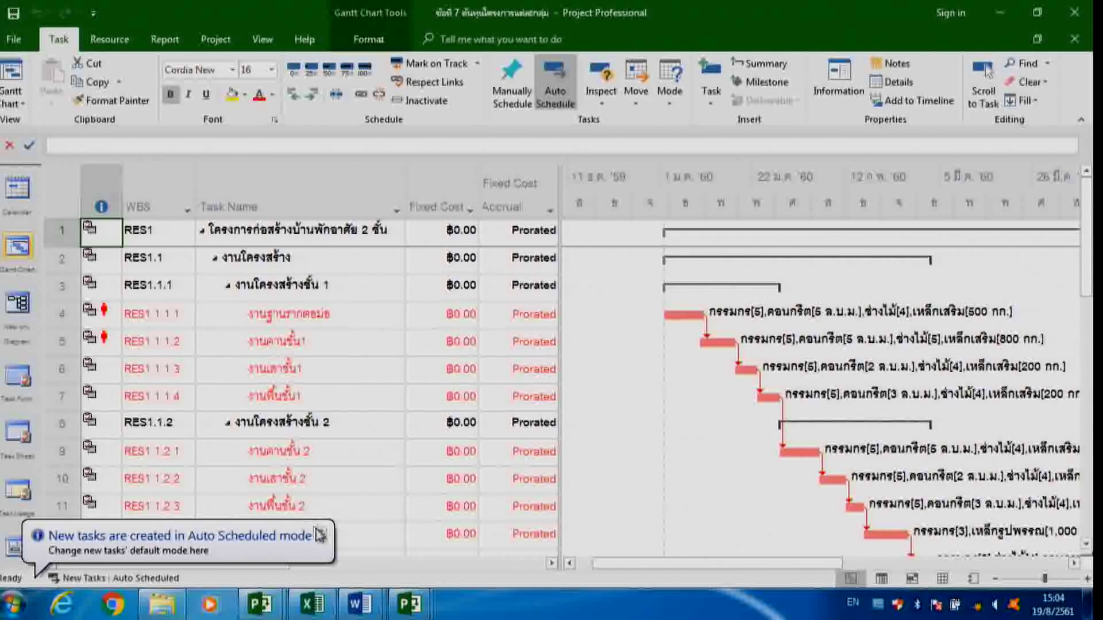
left_click(319, 535)
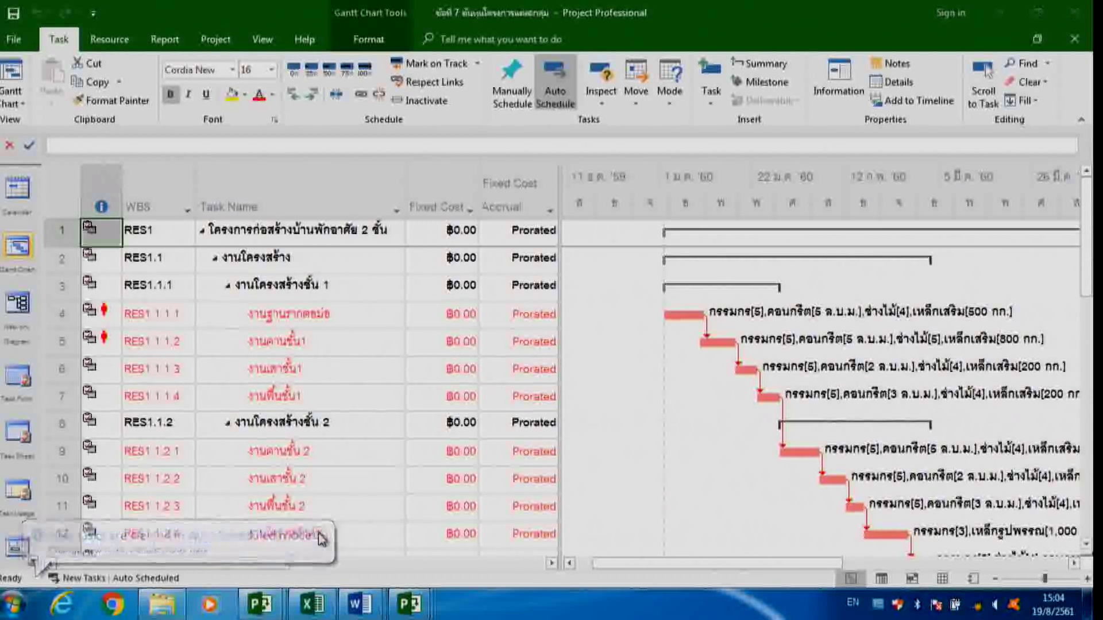
Switch the project from the Gantt Chart to the Resource Sheet view
left_click(270, 41)
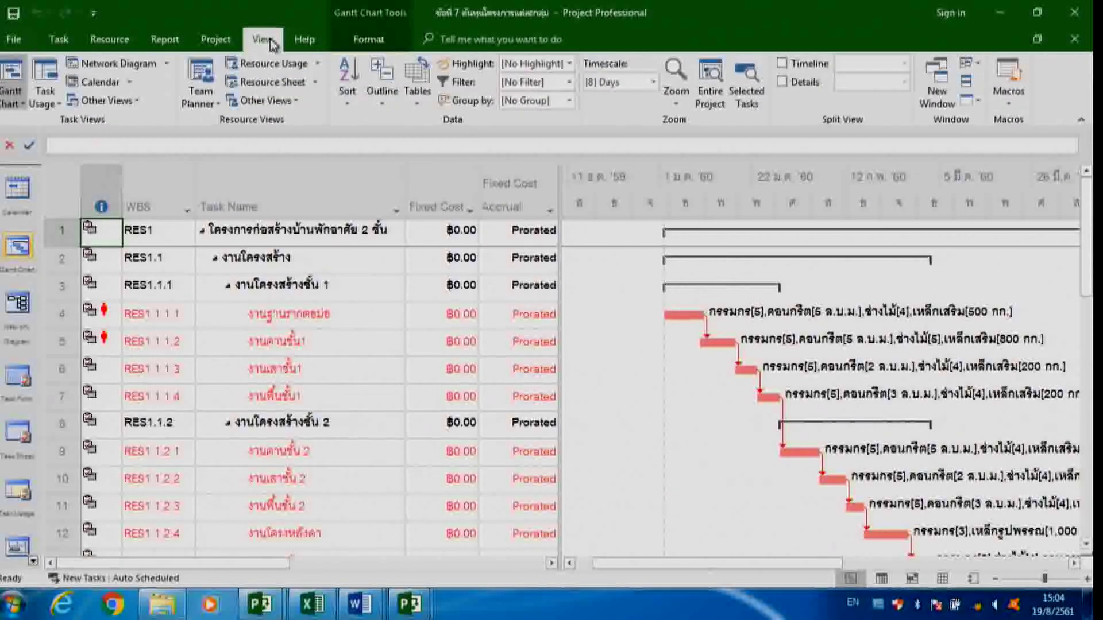
left_click(417, 91)
left_click(436, 143)
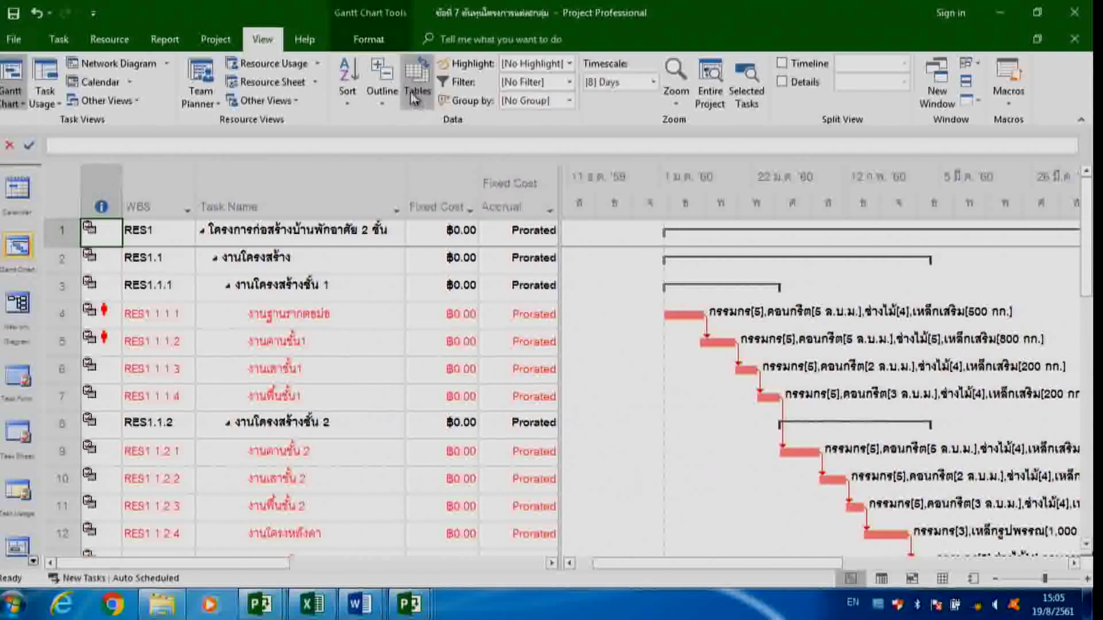
left_click(270, 82)
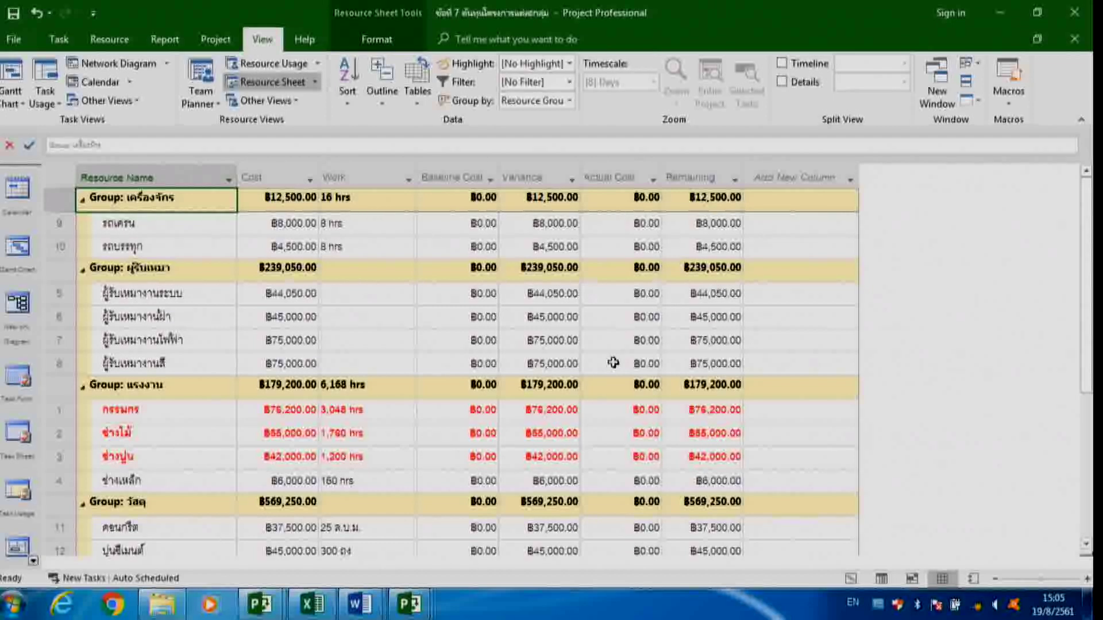
Examine the costs of the machinery, contractor, labour and material groups, and check which grouping option is applied
scroll(384, 332, "down", 3)
scroll(239, 239, "up", 3)
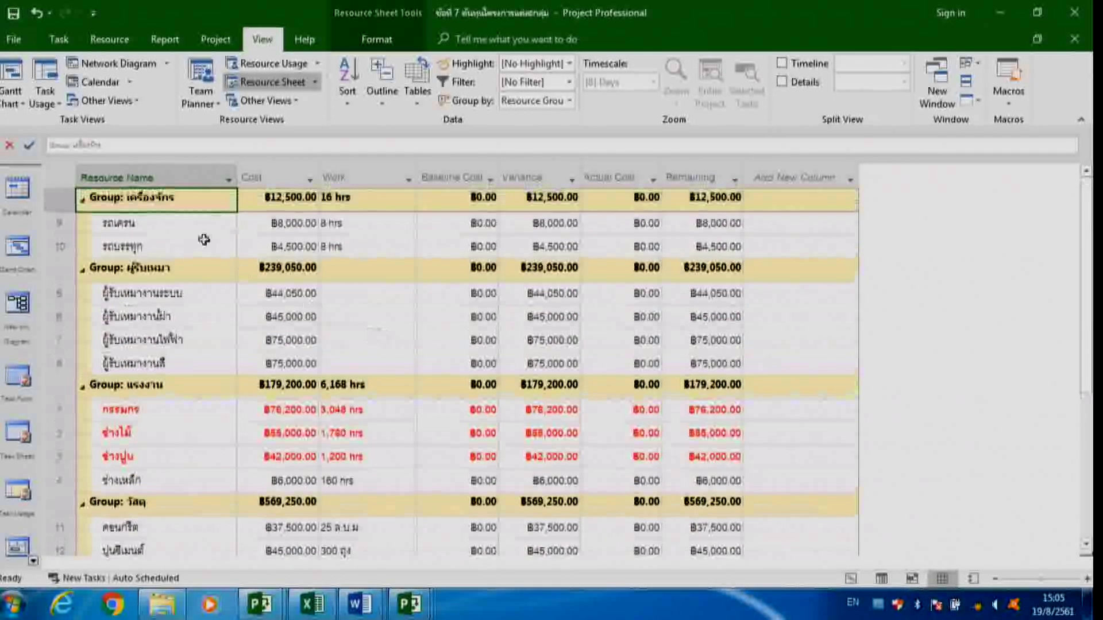
left_click(173, 269)
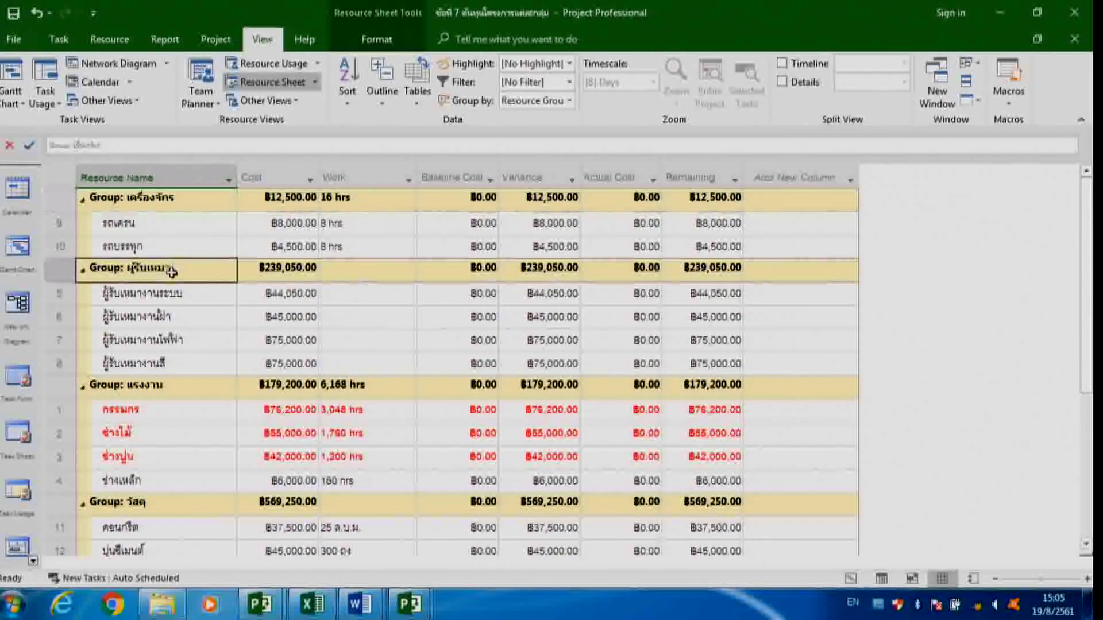
left_click(178, 393)
scroll(178, 392, "down", 3)
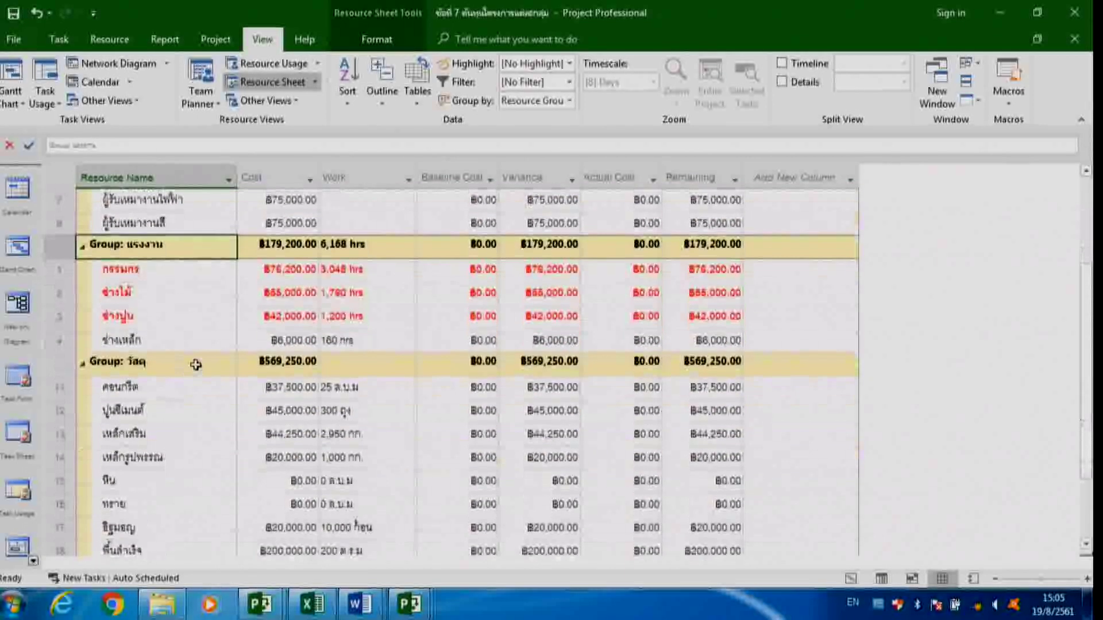
left_click(185, 372)
scroll(190, 367, "up", 3)
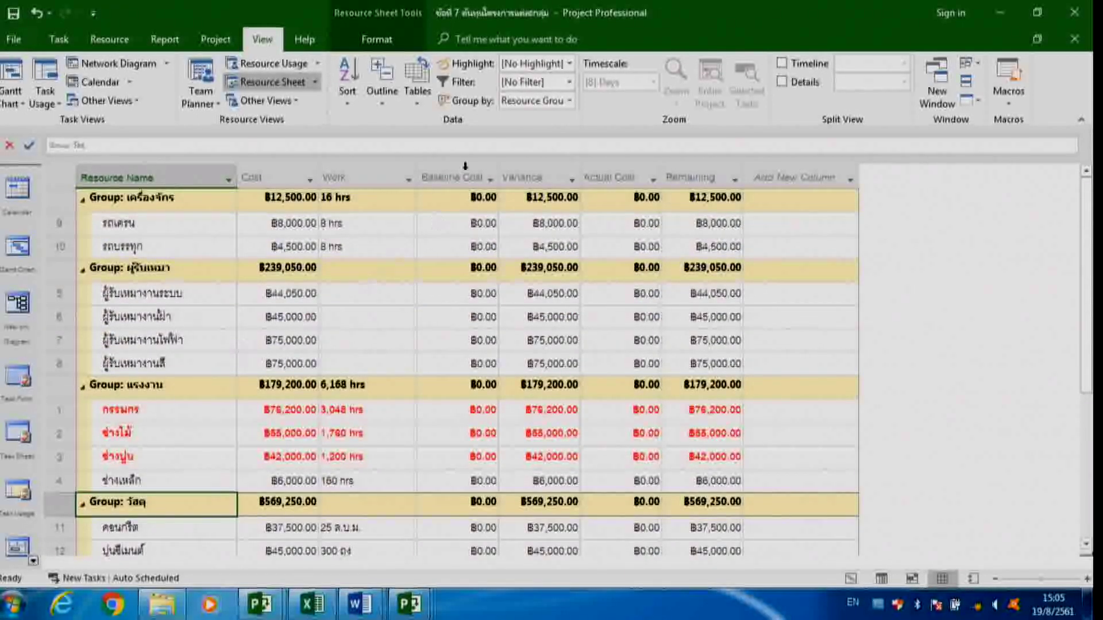
left_click(569, 104)
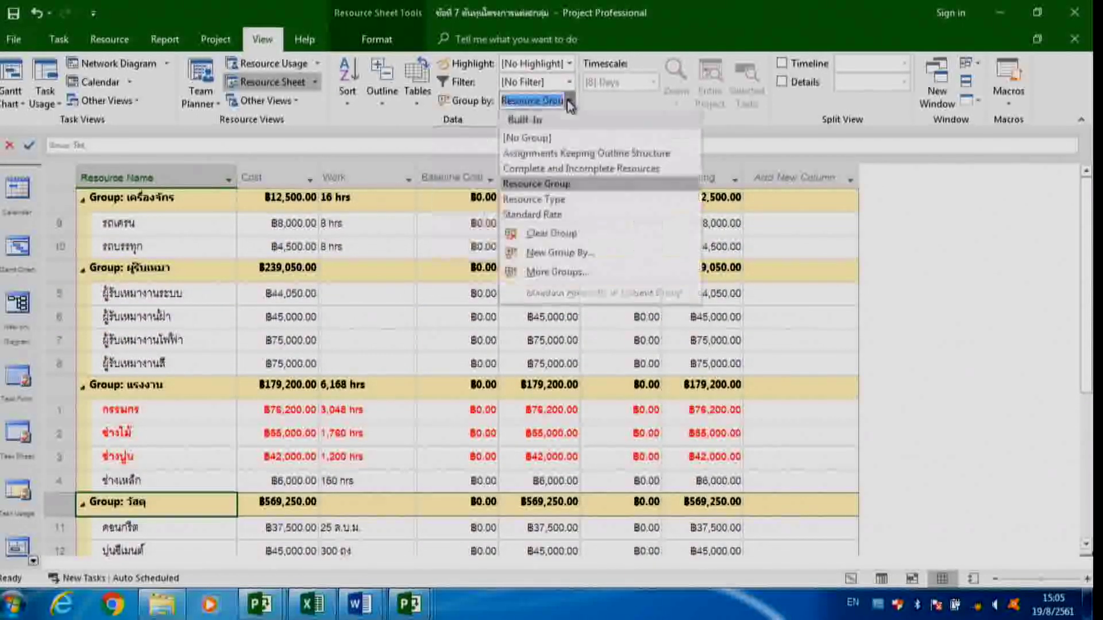
left_click(569, 104)
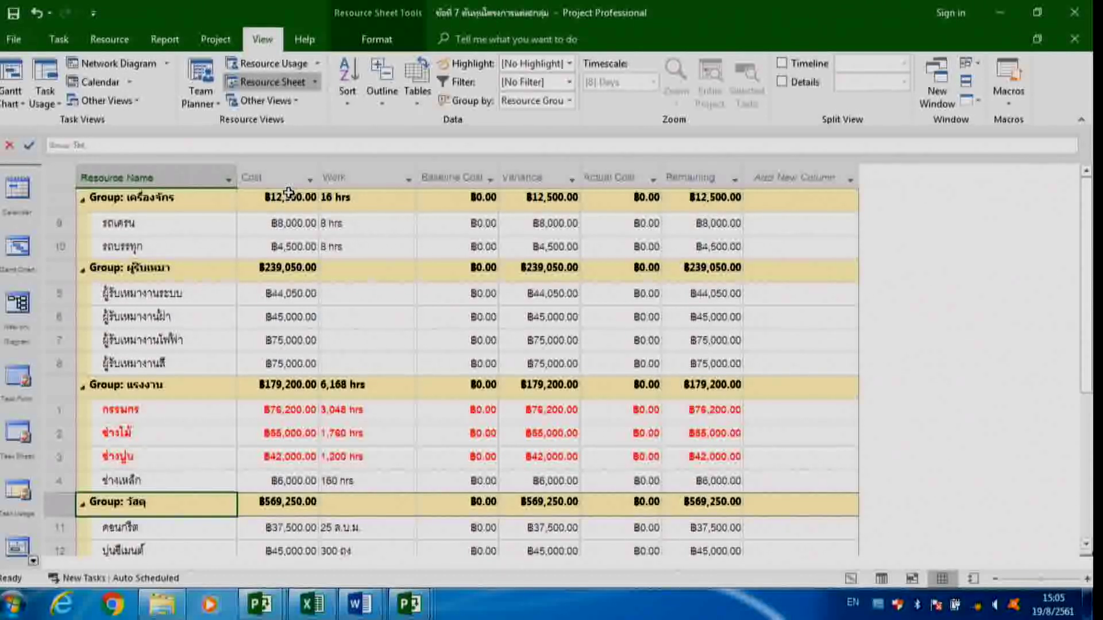
Examine the costs of the individual resources within the contractor, labour and material groups
left_click(290, 294)
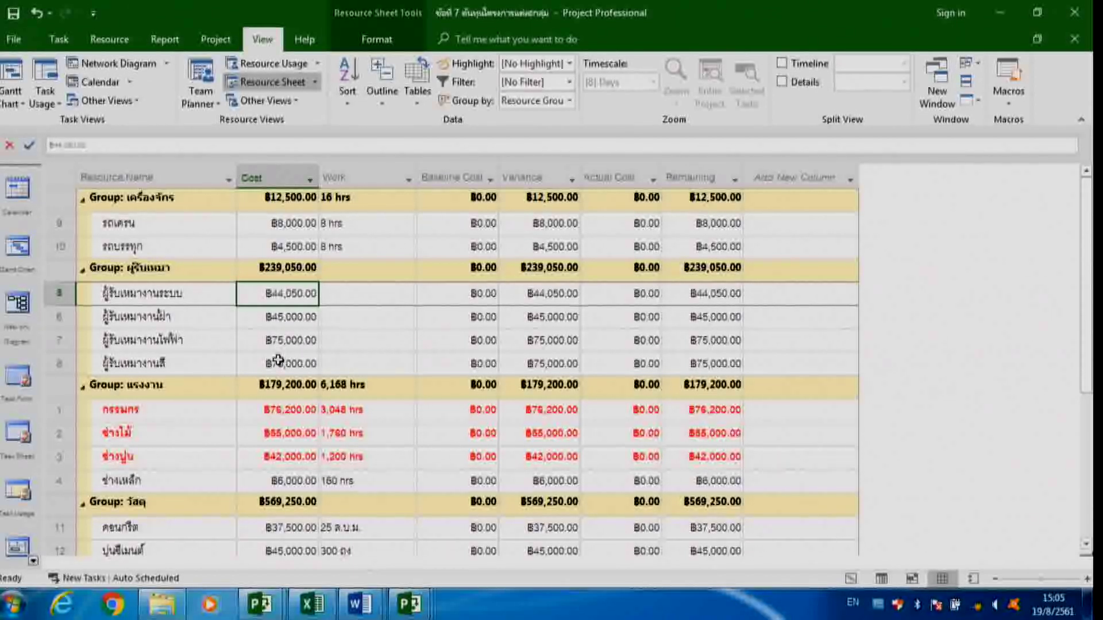
scroll(279, 360, "down", 1)
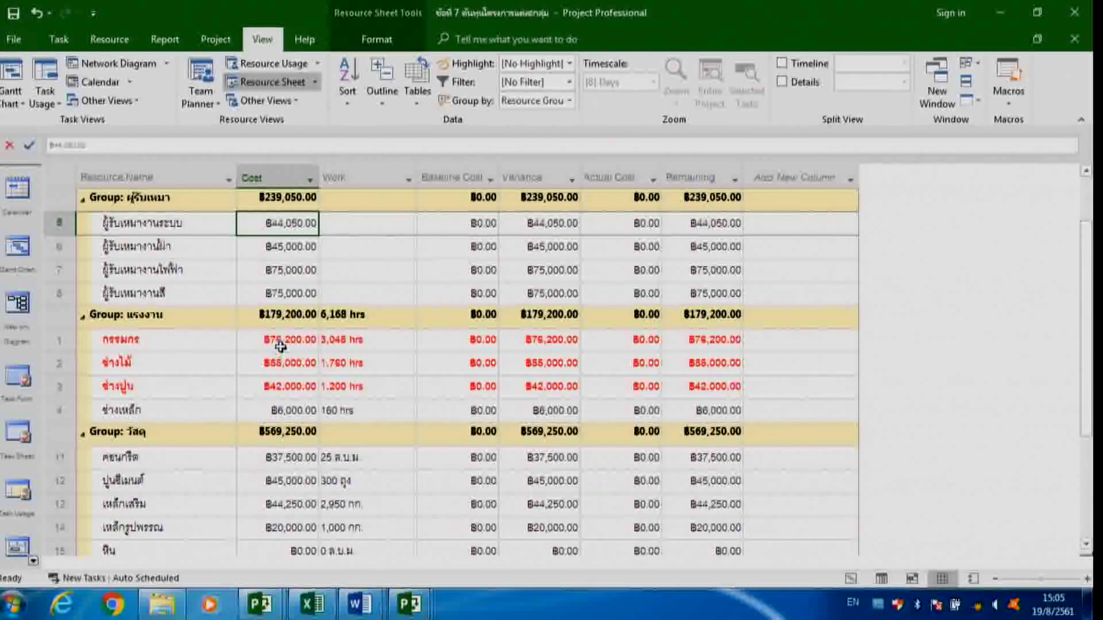
left_click(275, 340)
left_click(285, 369)
left_click(283, 408)
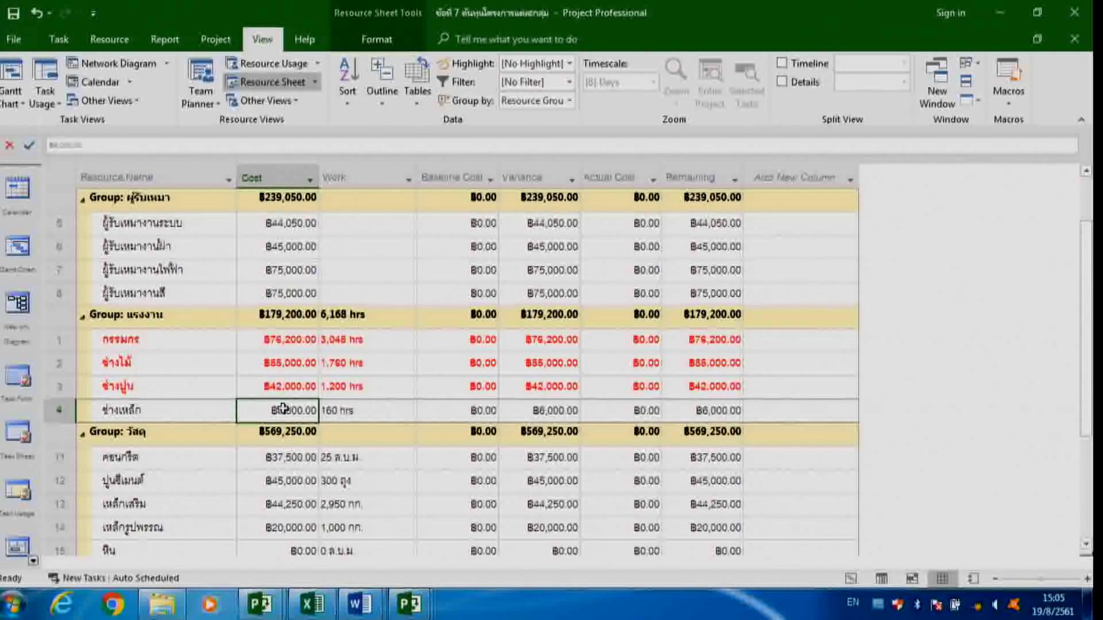
scroll(283, 408, "down", 2)
scroll(283, 409, "up", 2)
scroll(284, 408, "down", 3)
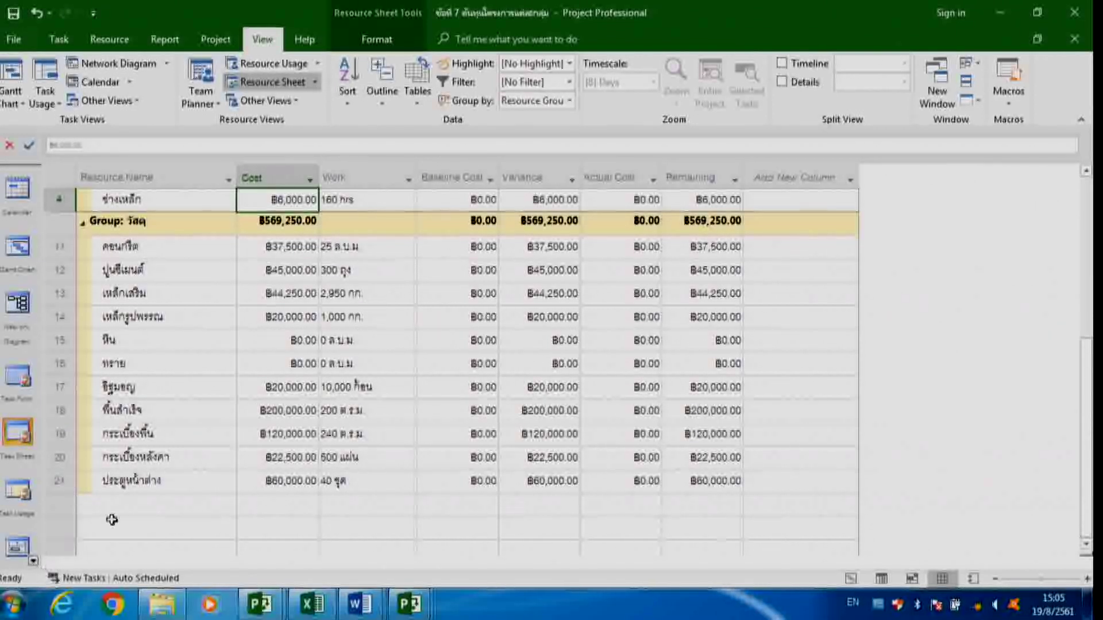
Open the project file ข้อที่ 8 แผนจัดซื้อวัสดุ from Desktop > Work Shop 3 PART > Path 2 and dismiss the scheduling notice
left_click(14, 39)
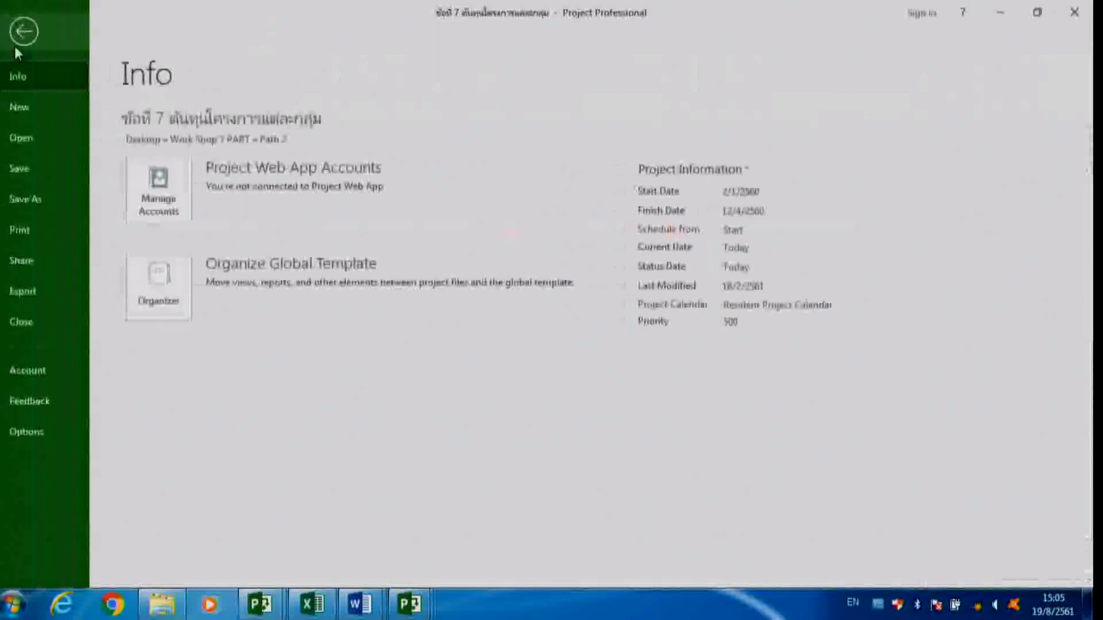
left_click(28, 138)
left_click(183, 214)
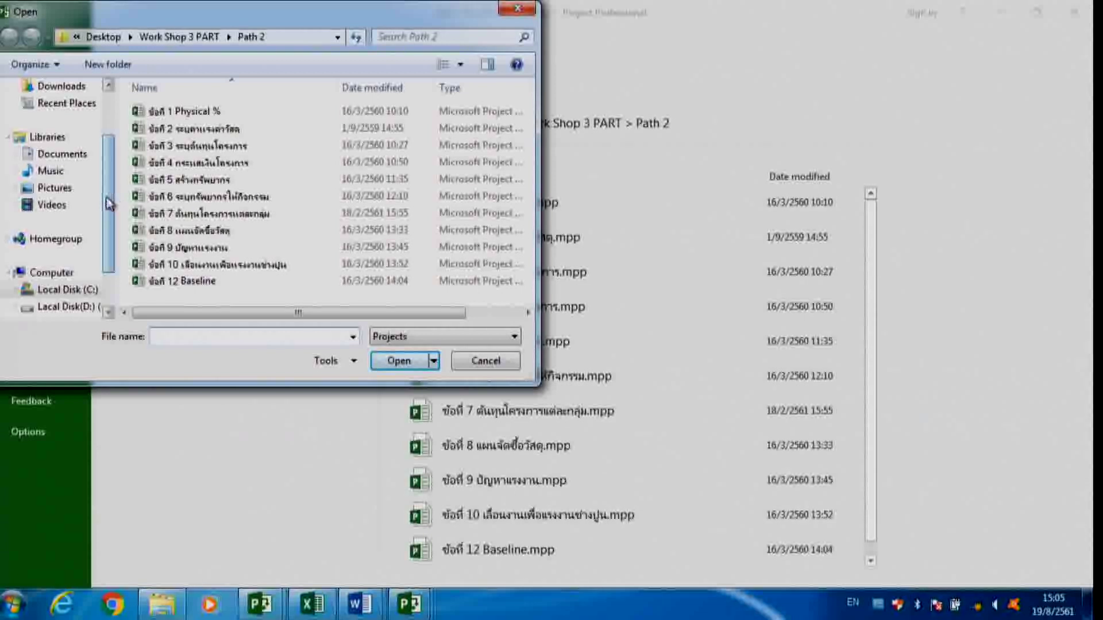
scroll(109, 204, "up", 3)
left_click(58, 147)
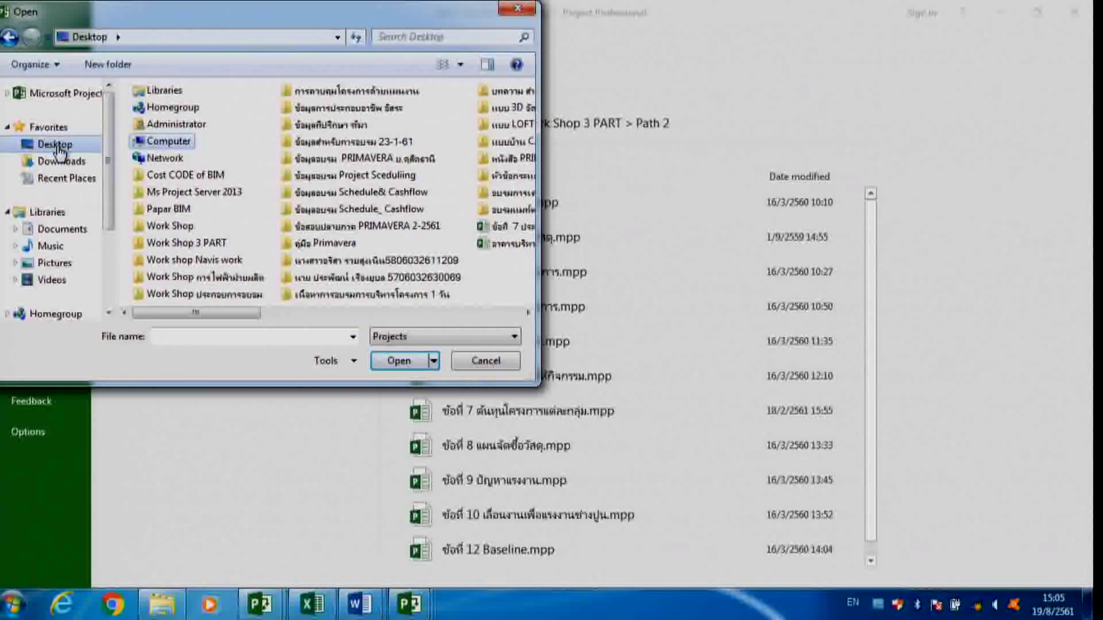
double_click(216, 243)
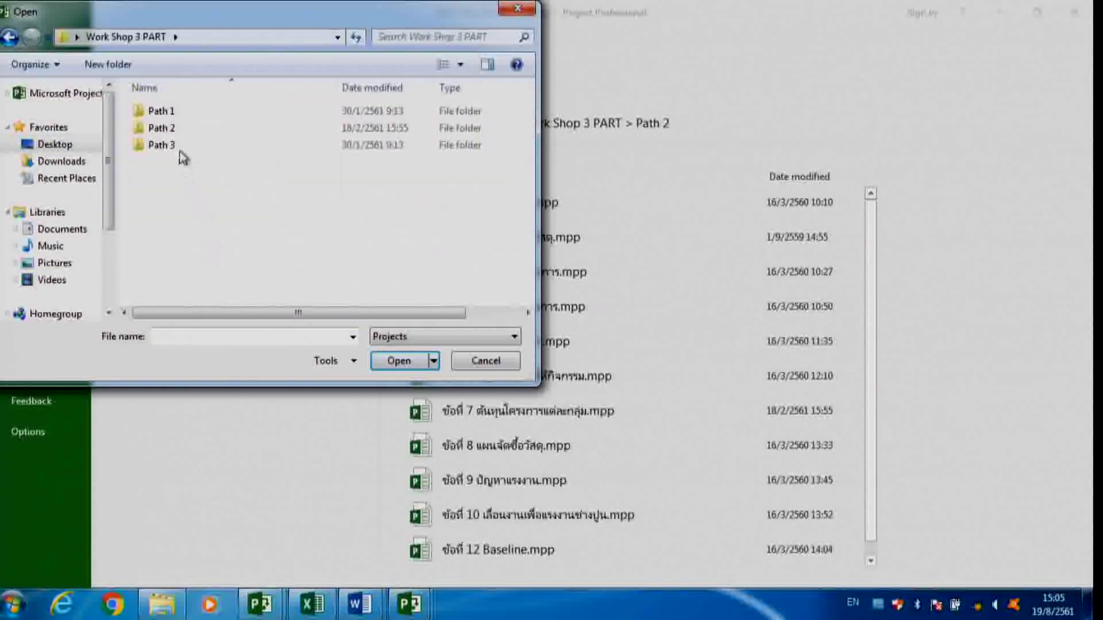
double_click(172, 128)
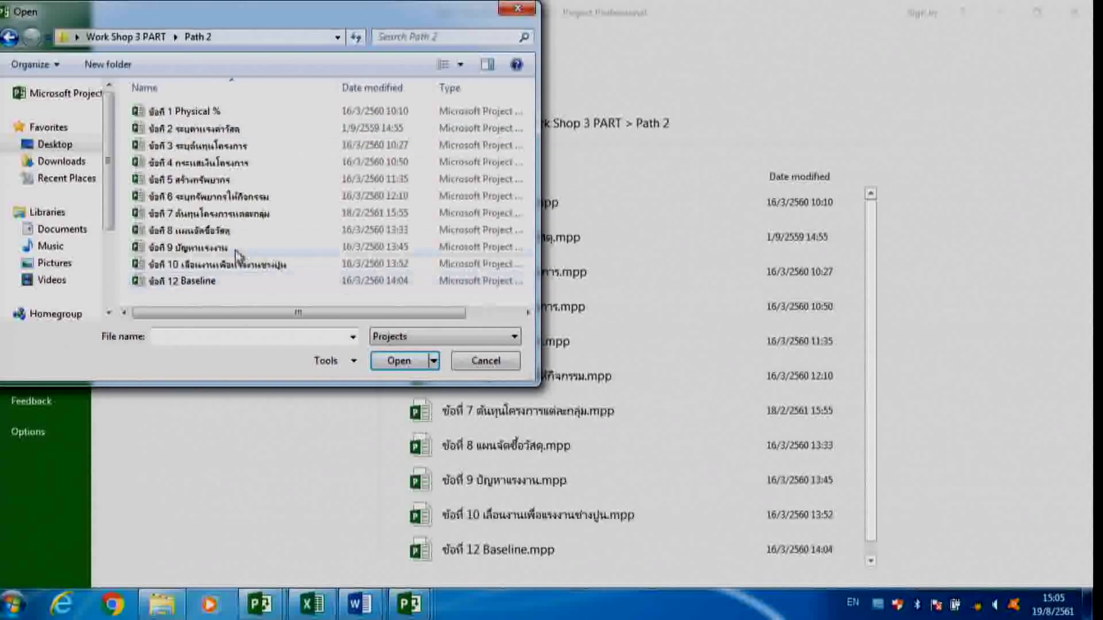
left_click(229, 231)
left_click(400, 360)
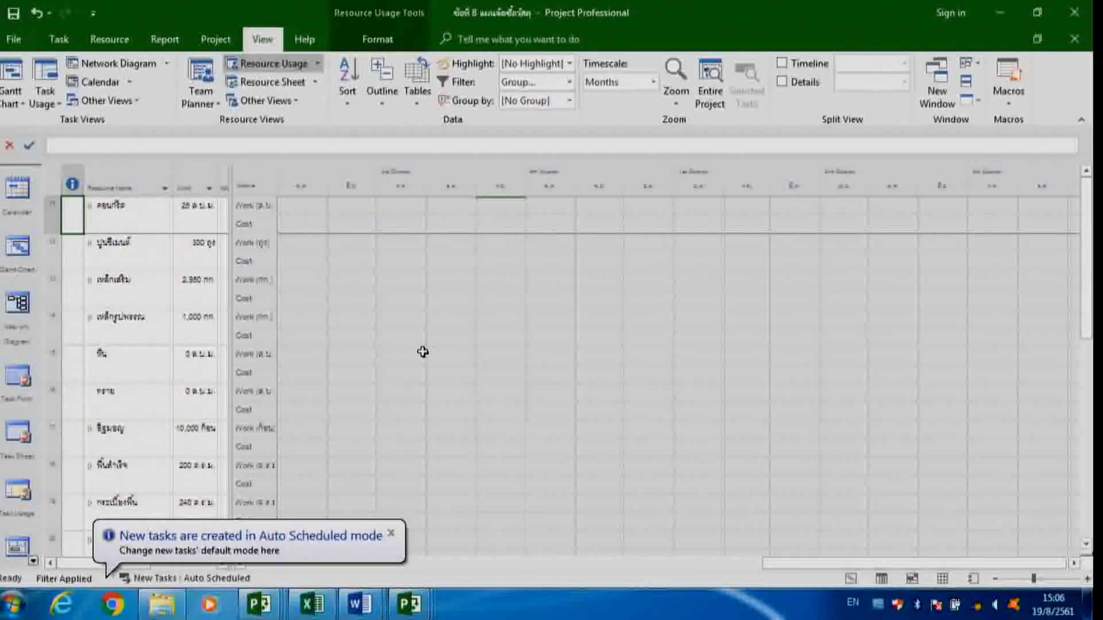
left_click(391, 534)
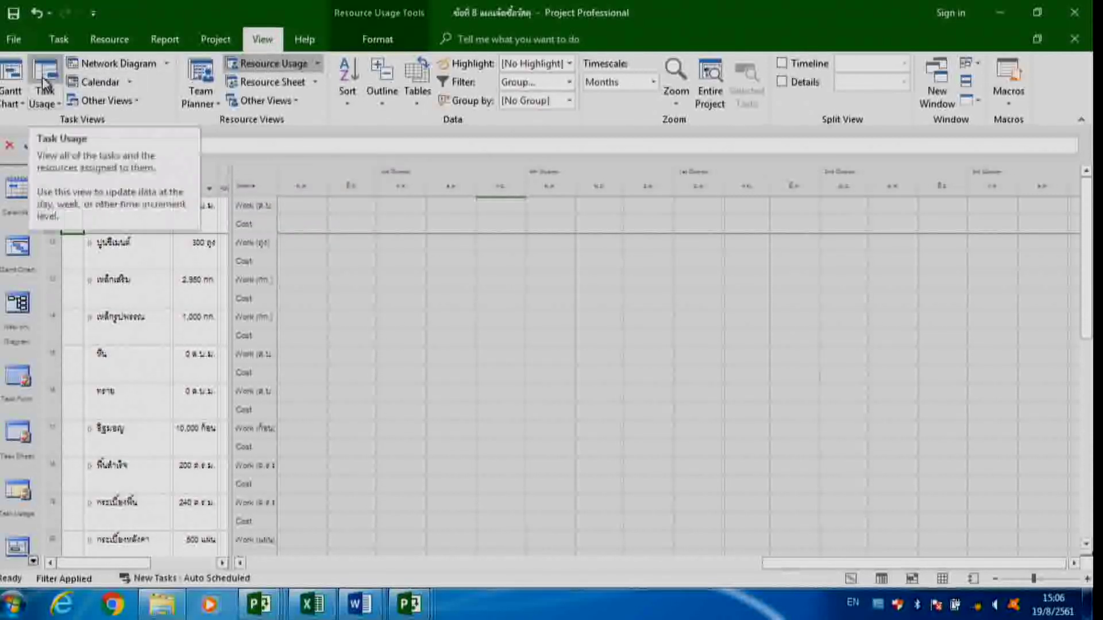
Reapply the Resource Usage view without entering a group name, and examine the material resources from คอนกรีต to ทราย
left_click(253, 66)
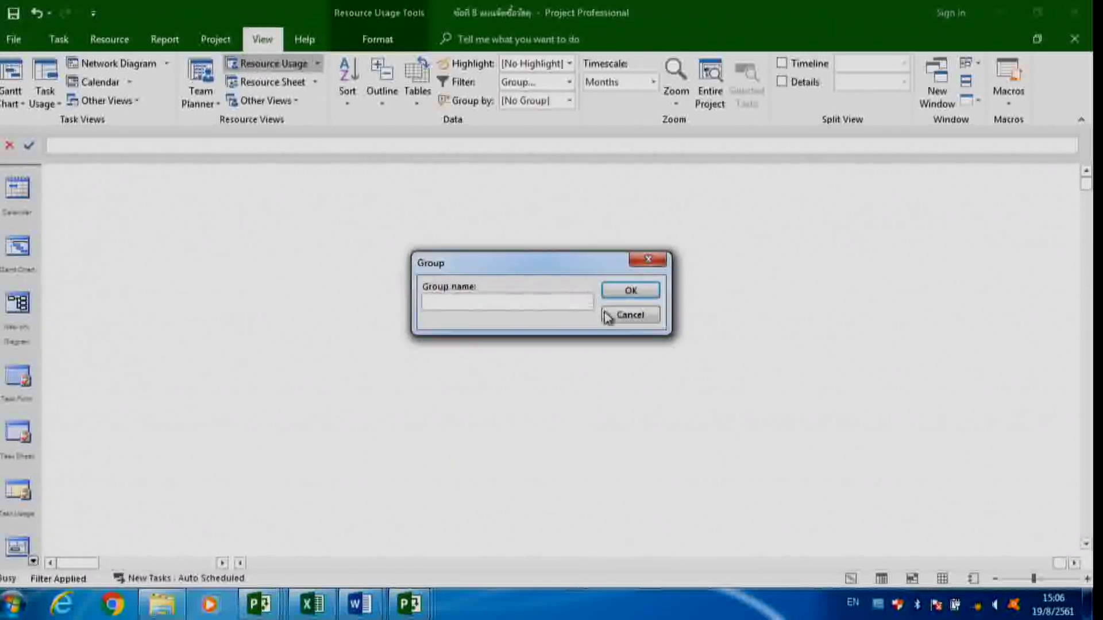
left_click(630, 314)
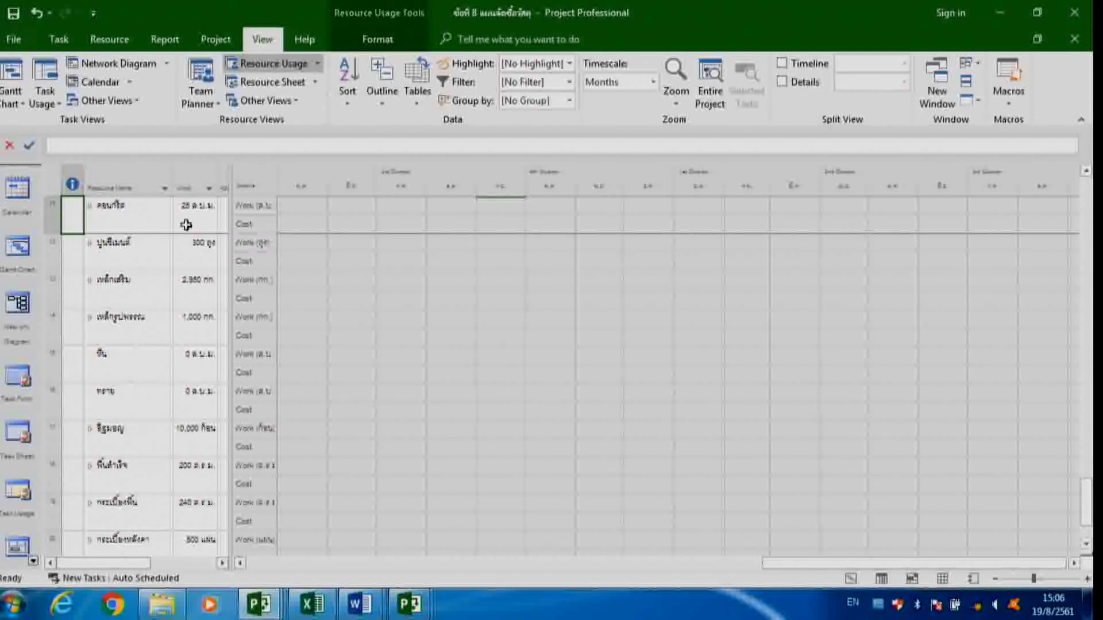
left_click(136, 212)
left_click(124, 252)
left_click(122, 284)
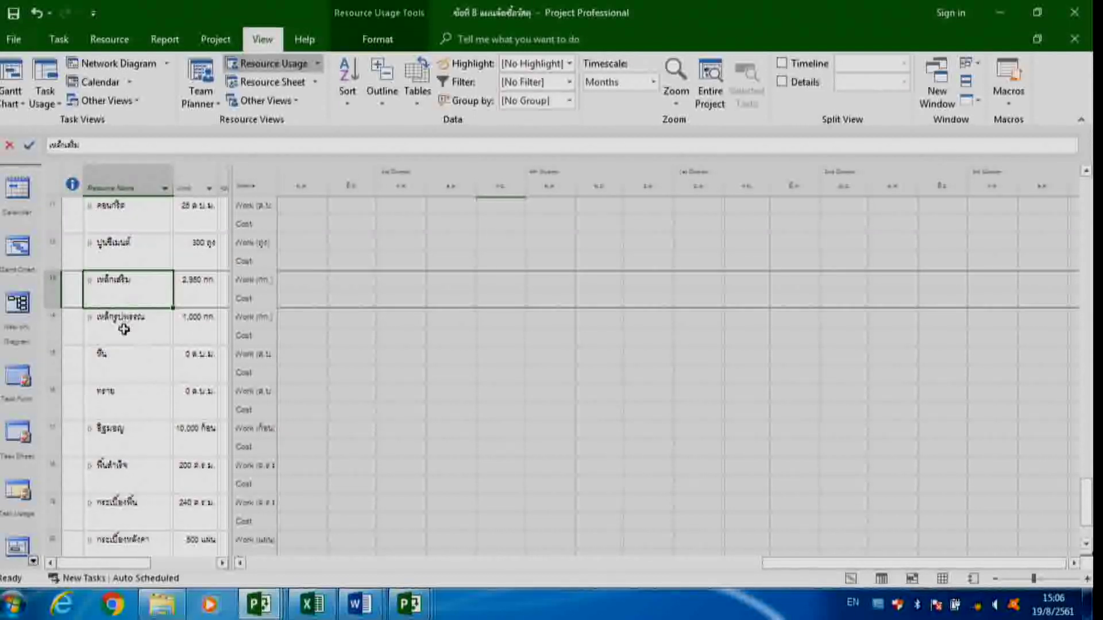
left_click(124, 321)
left_click(123, 361)
left_click(130, 402)
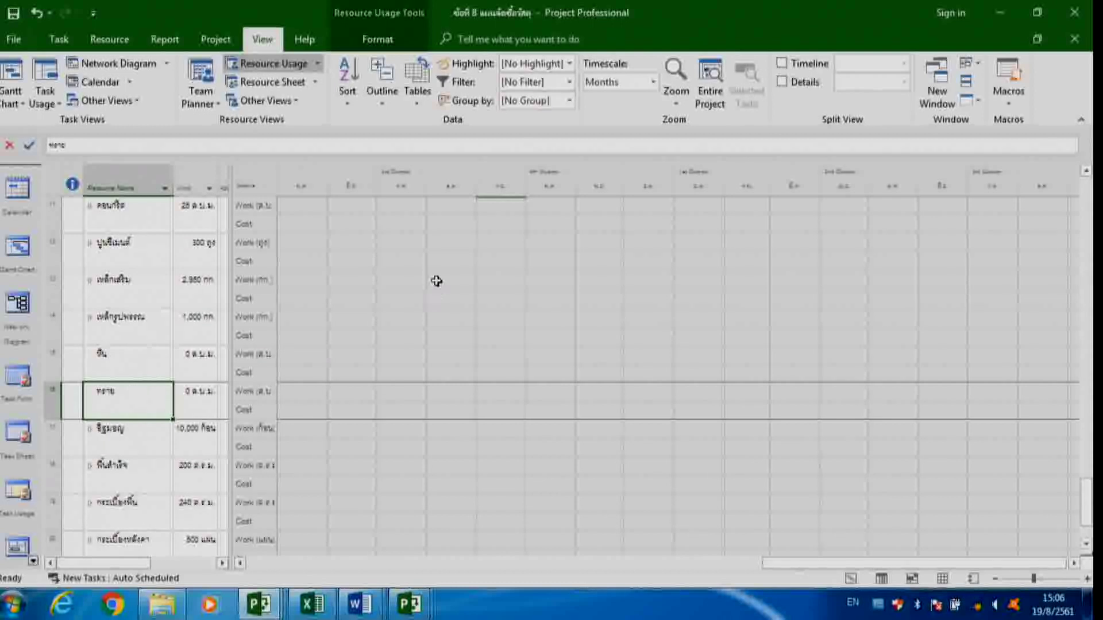
Bring the timesheet to the scheduled usage of คอนกรีต and widen its Details column so the full unit labels fit
left_click(132, 205)
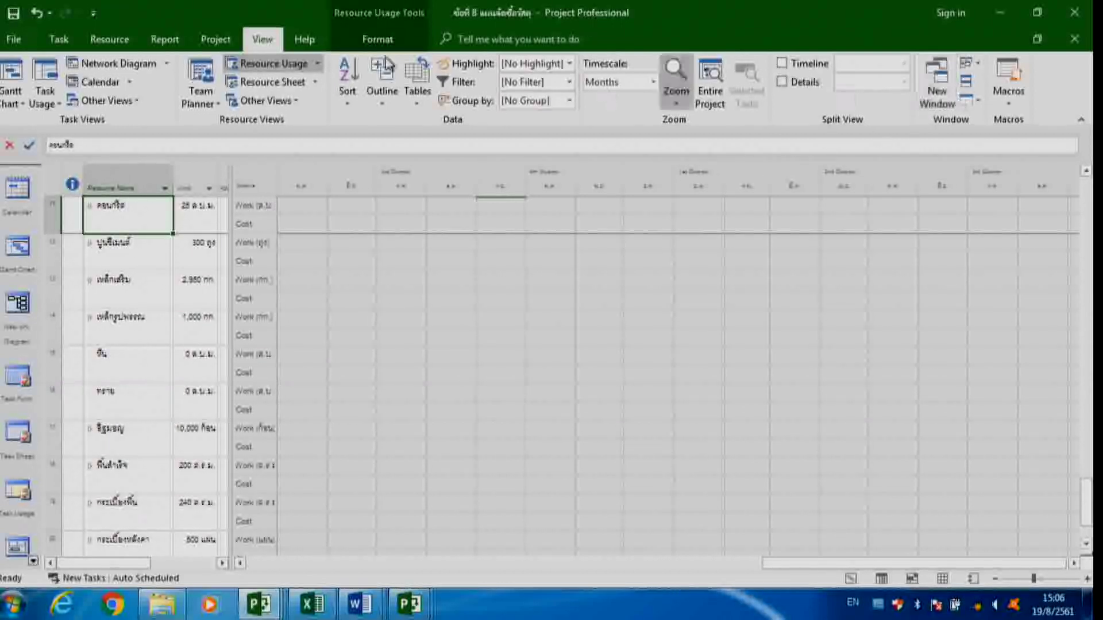
left_click(60, 39)
left_click(984, 77)
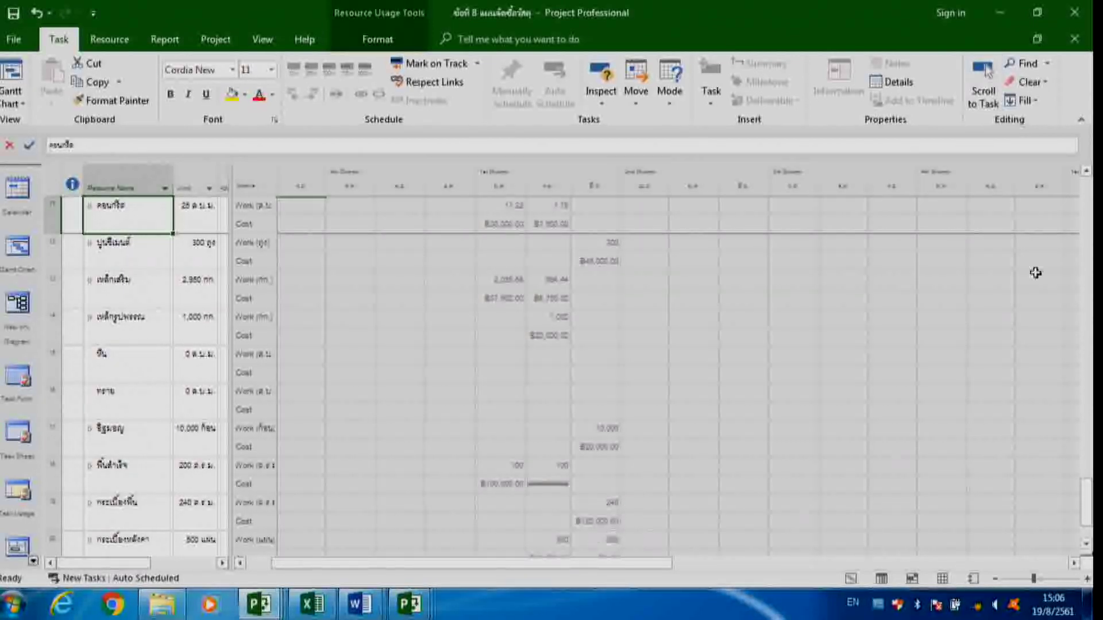
left_click(253, 205)
left_click_drag(280, 179, 314, 175)
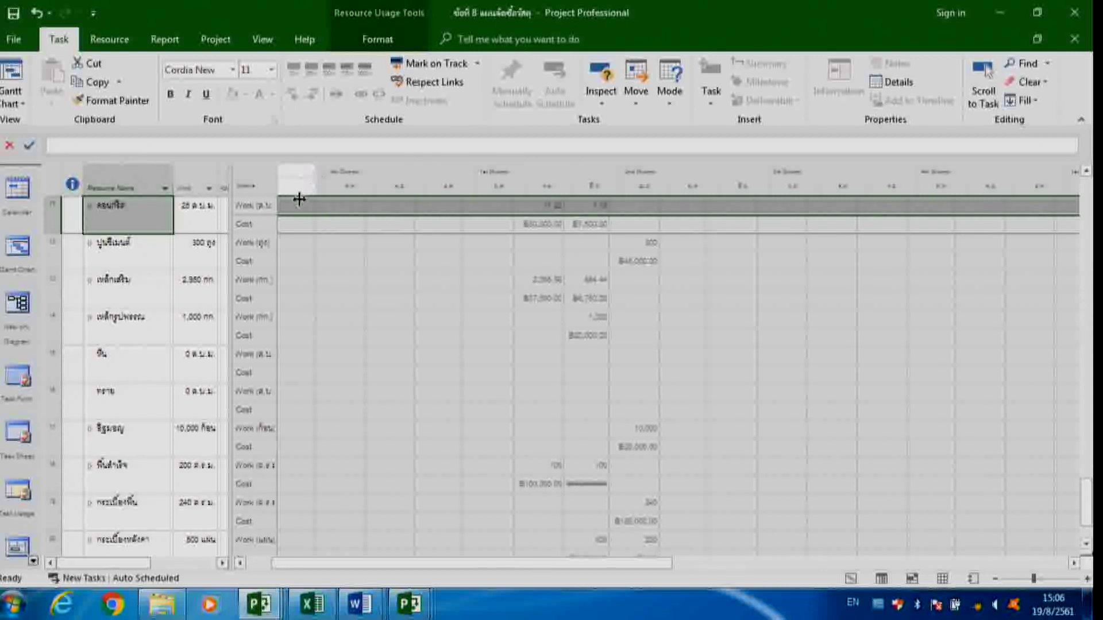
Examine the monthly quantities and costs planned for คอนกรีต, ปูนซีเมนต์ and เหล็กเสริม
left_click(559, 209)
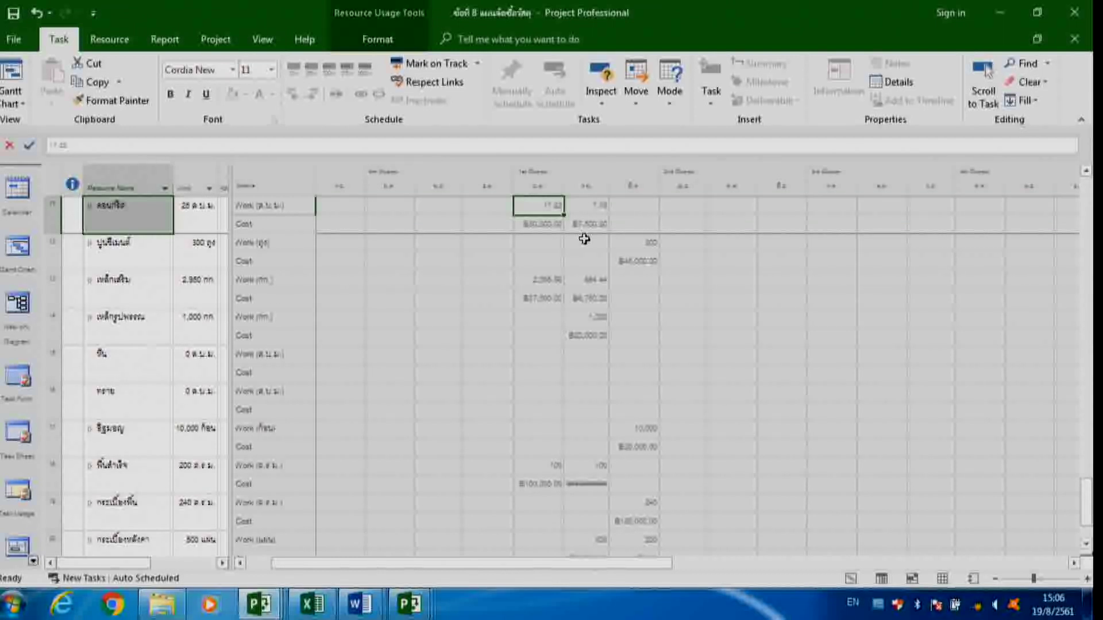
left_click(593, 206)
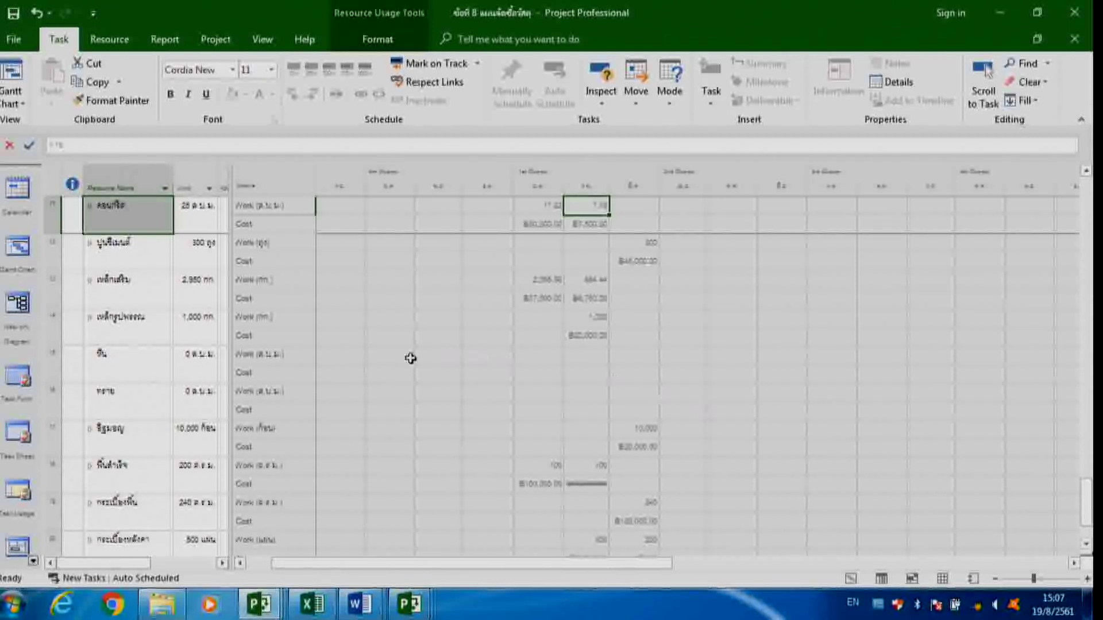
left_click(136, 251)
left_click(643, 241)
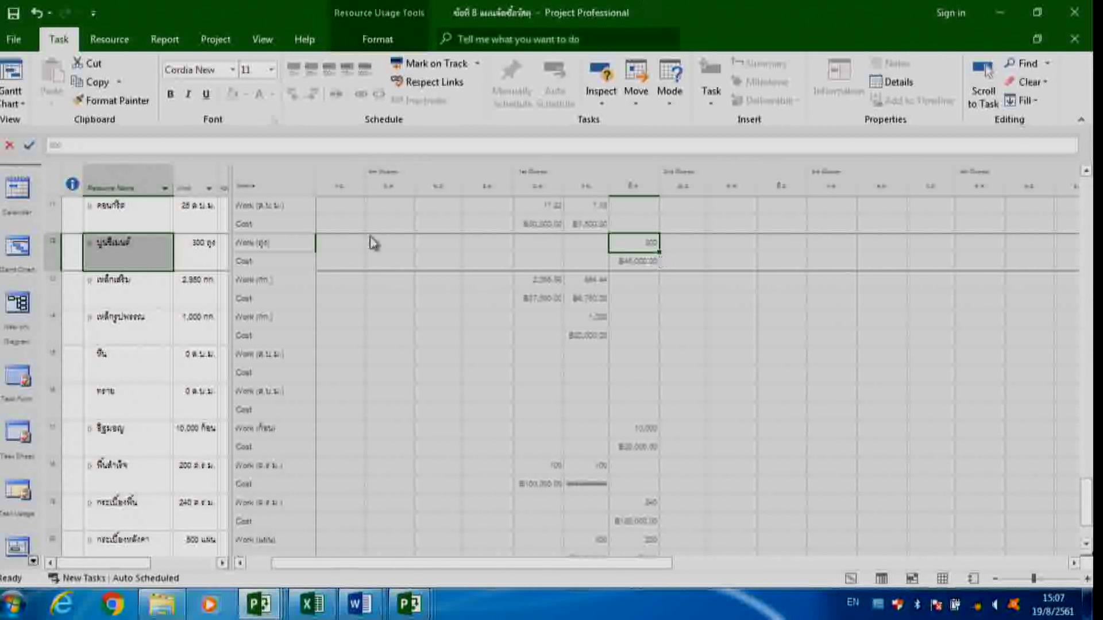
left_click(140, 288)
left_click(560, 284)
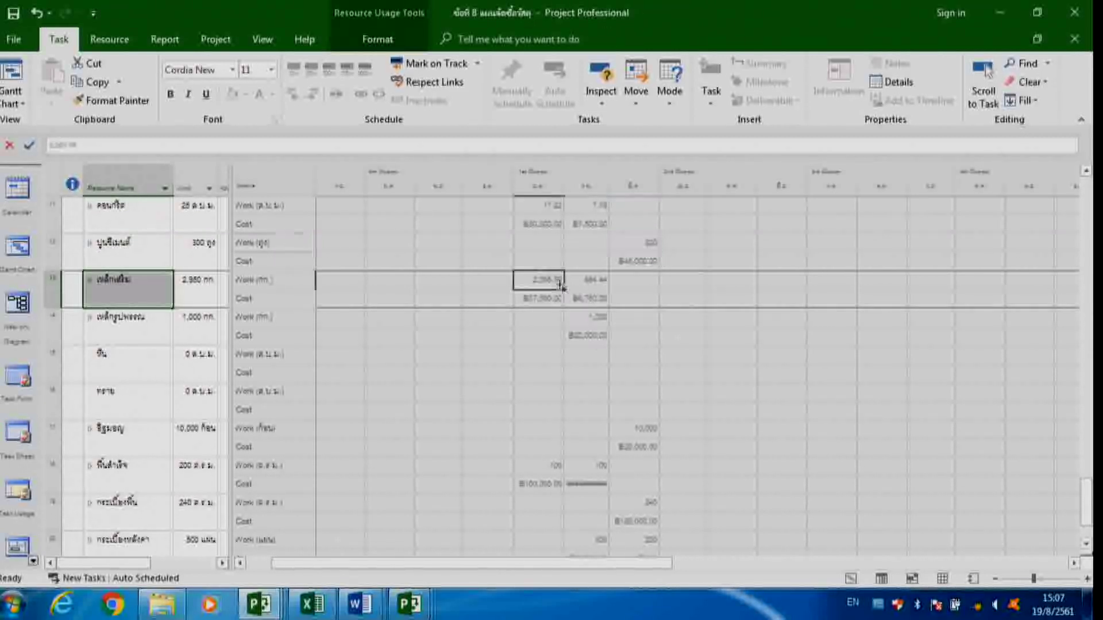
left_click(595, 282)
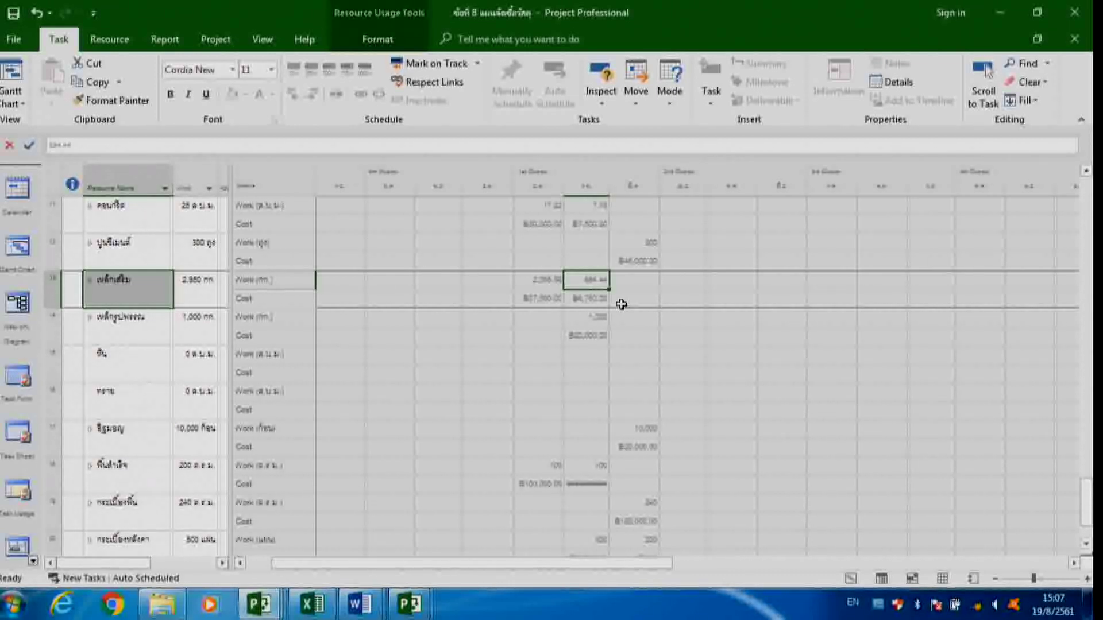
Examine the monthly quantities and costs of the remaining materials down to ประตูหน้าต่าง, and of the contractors above them
scroll(634, 343, "down", 2)
scroll(632, 339, "up", 2)
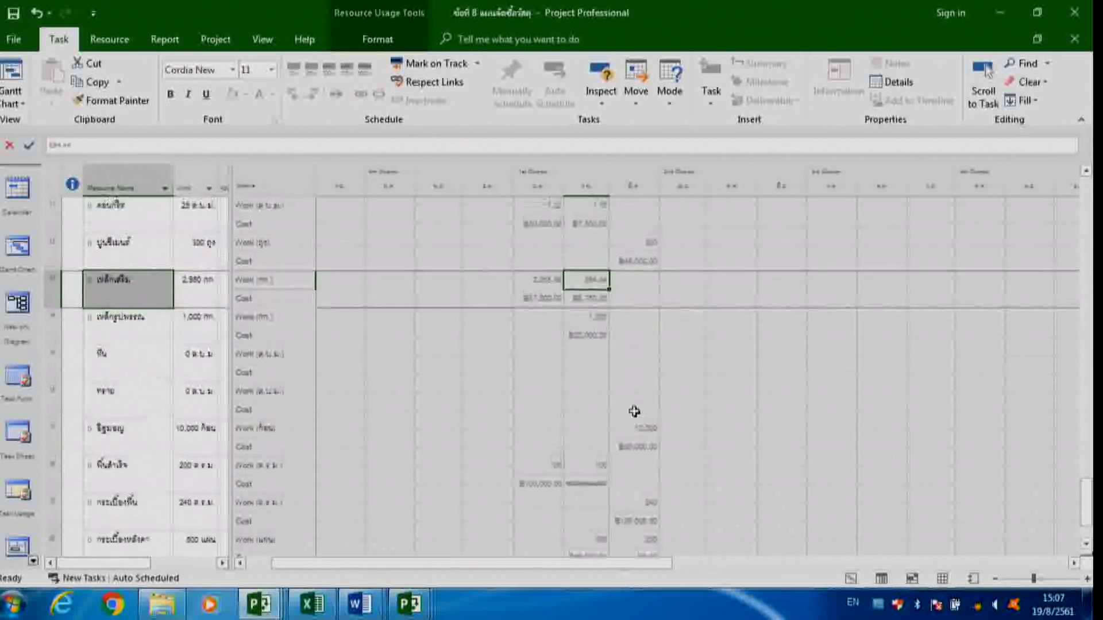
scroll(634, 411, "down", 1)
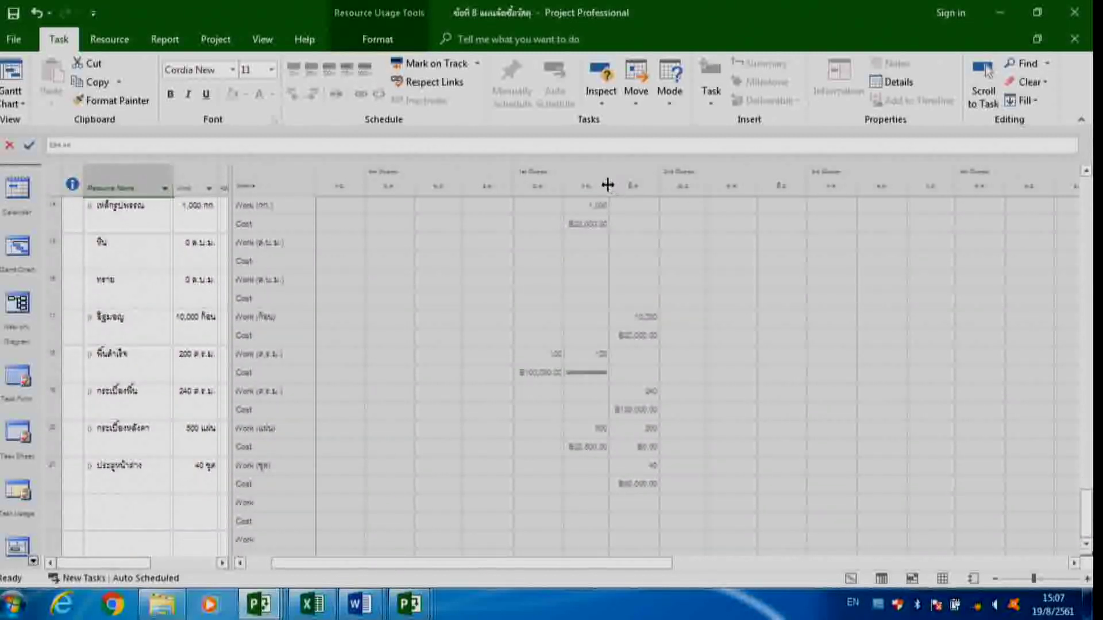
scroll(728, 470, "right", 3)
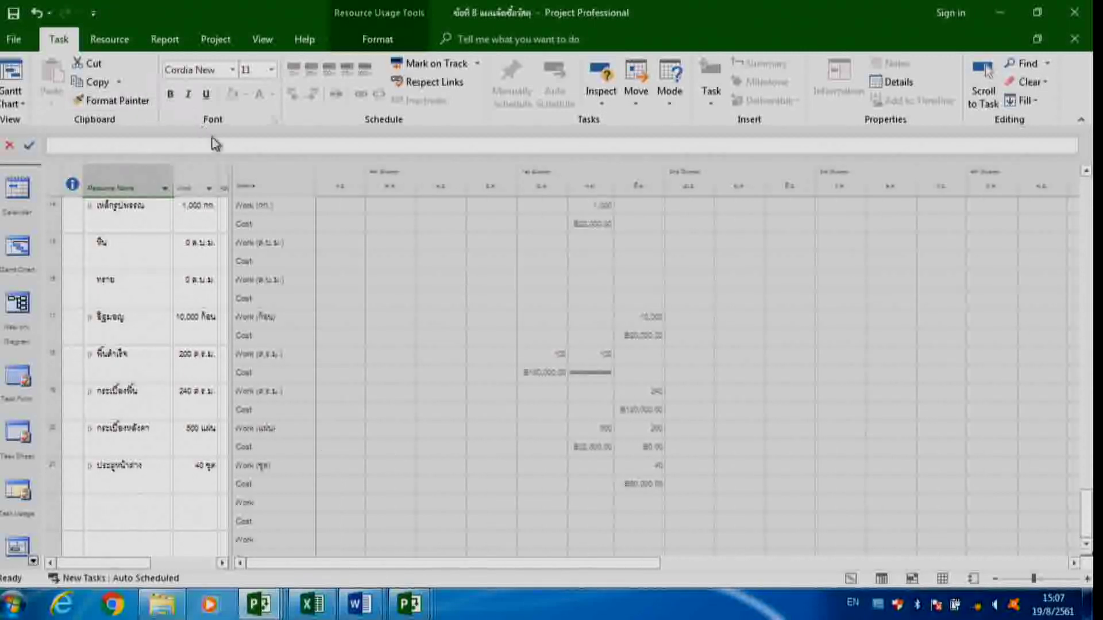
scroll(235, 220, "up", 1)
scroll(235, 221, "up", 3)
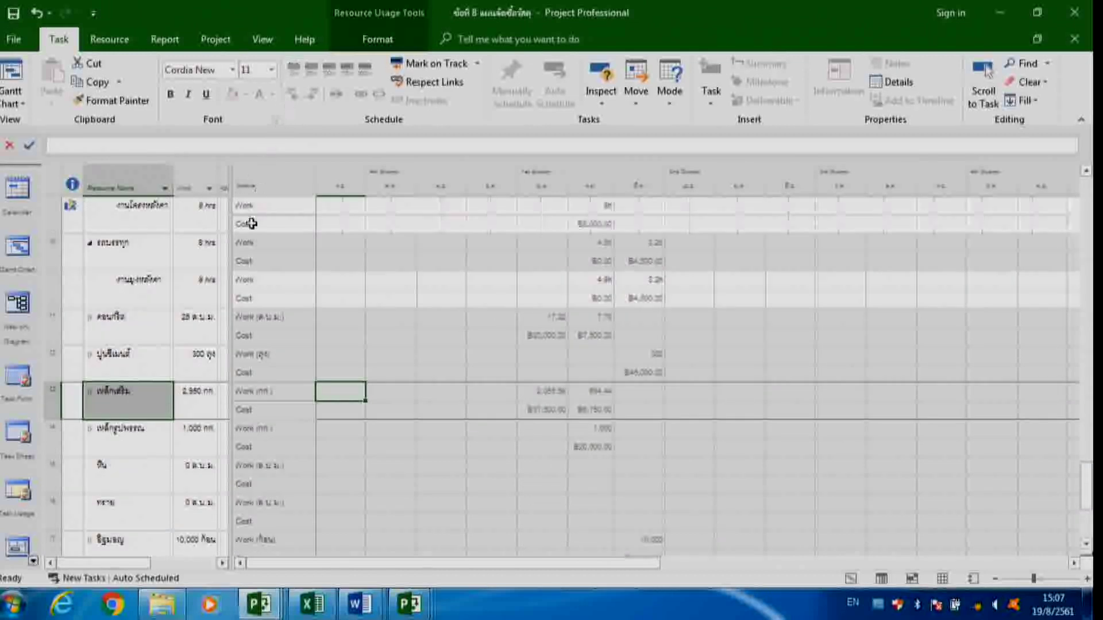
scroll(270, 154, "up", 4)
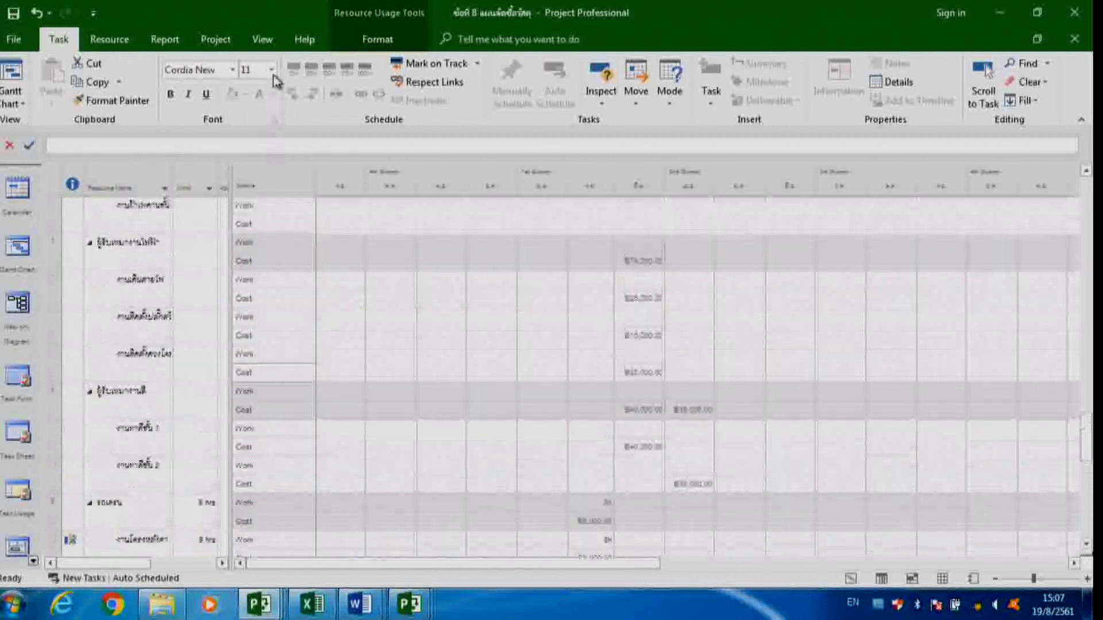
Switch to the Task Usage view and fit the Task Name column to its contents
left_click(259, 39)
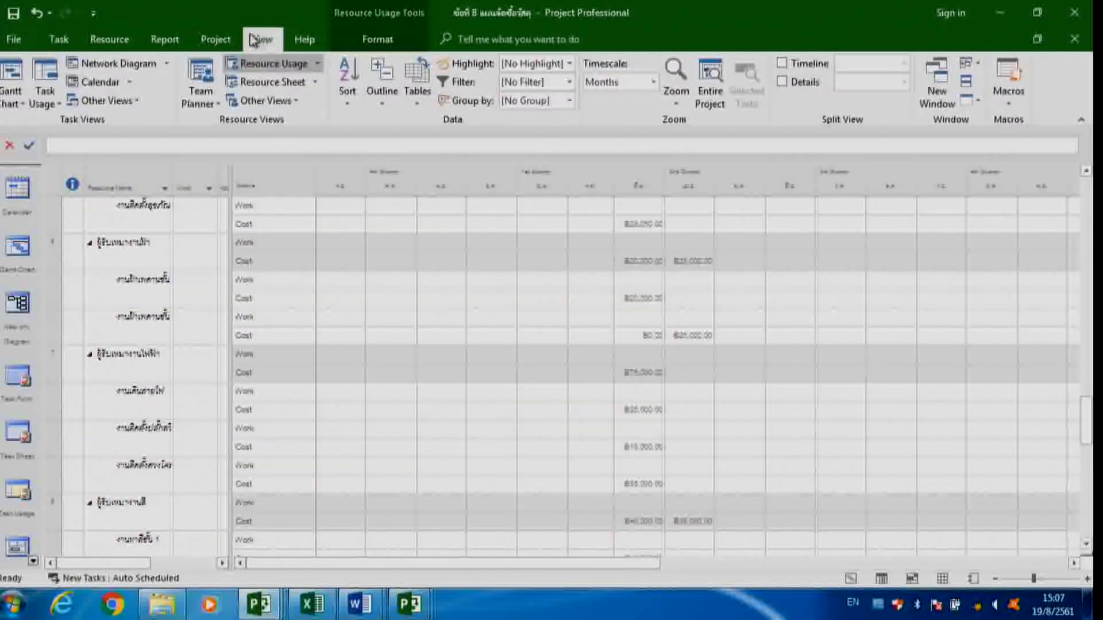
left_click(44, 78)
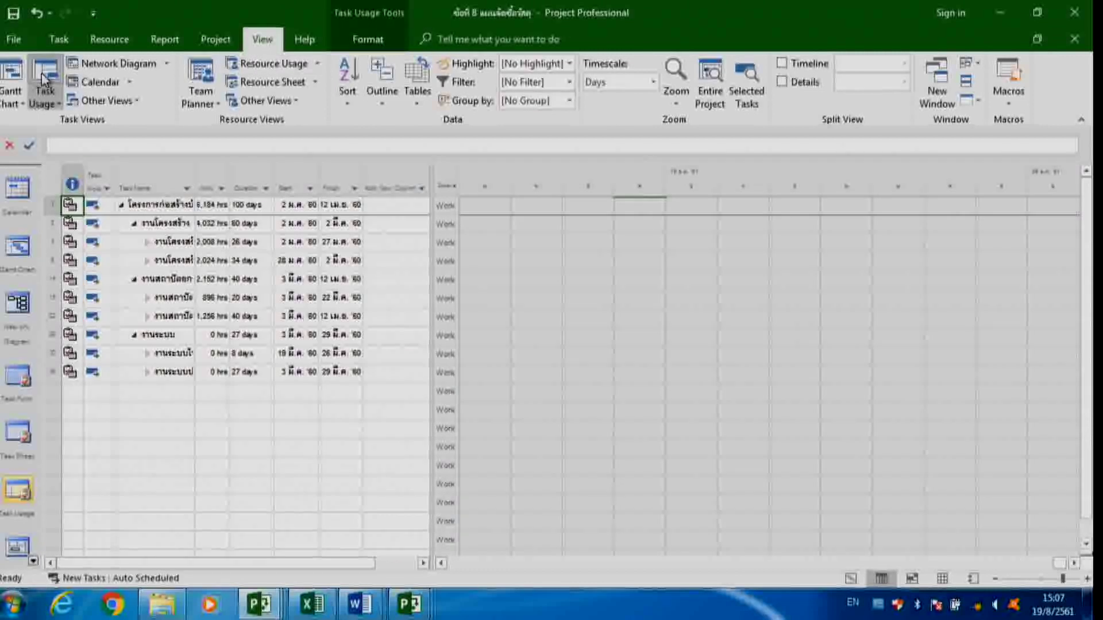
double_click(195, 178)
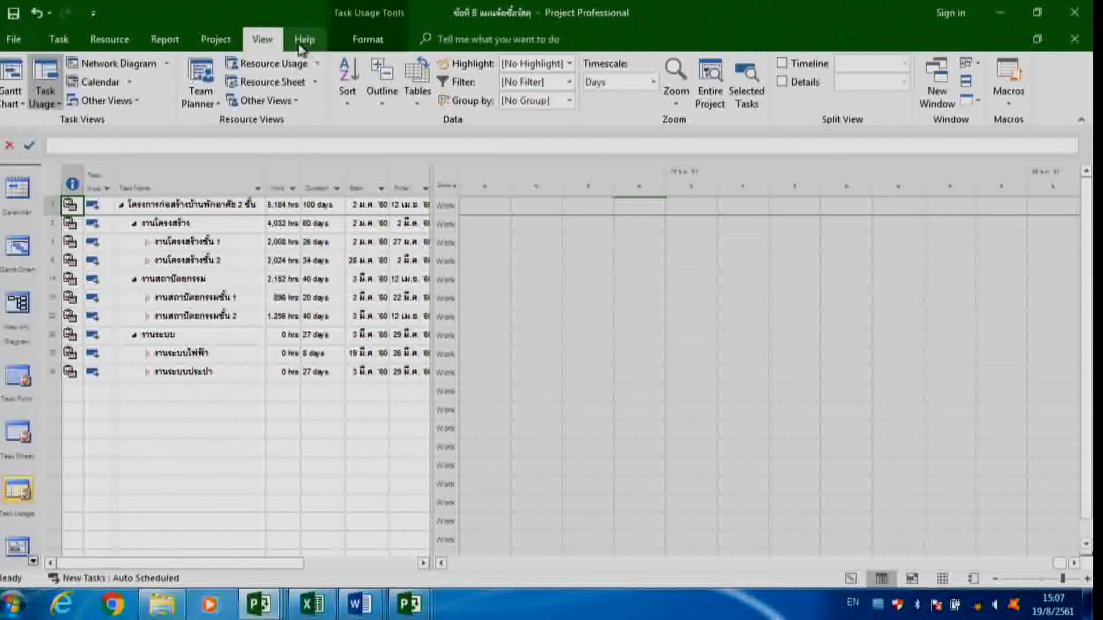
Expand the outline to all subtasks and slightly widen the Task Name column
left_click(379, 103)
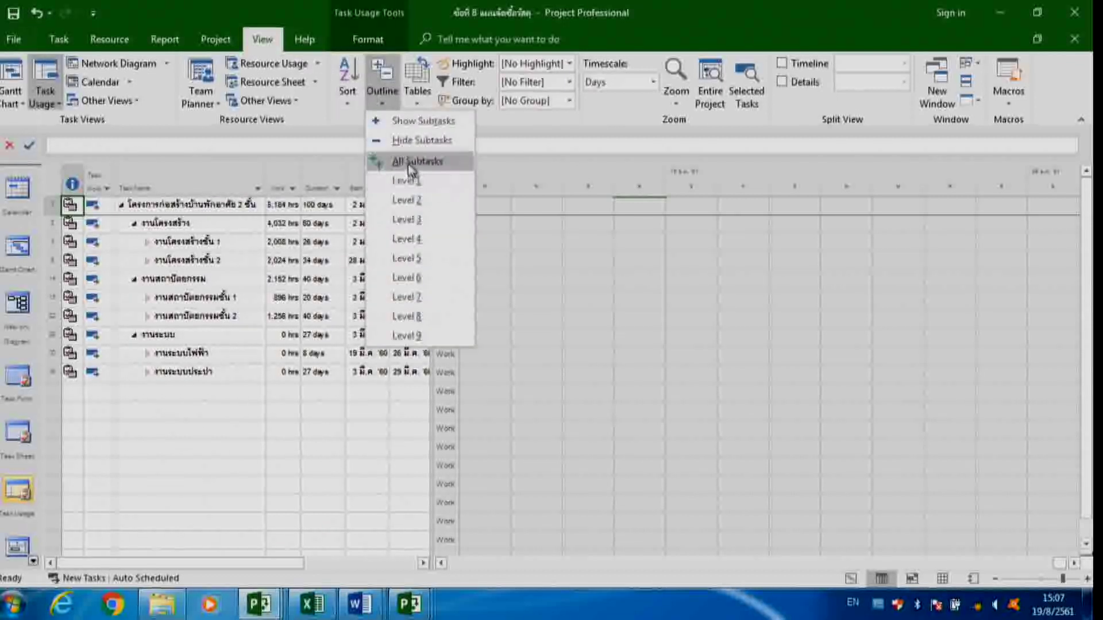
left_click(409, 166)
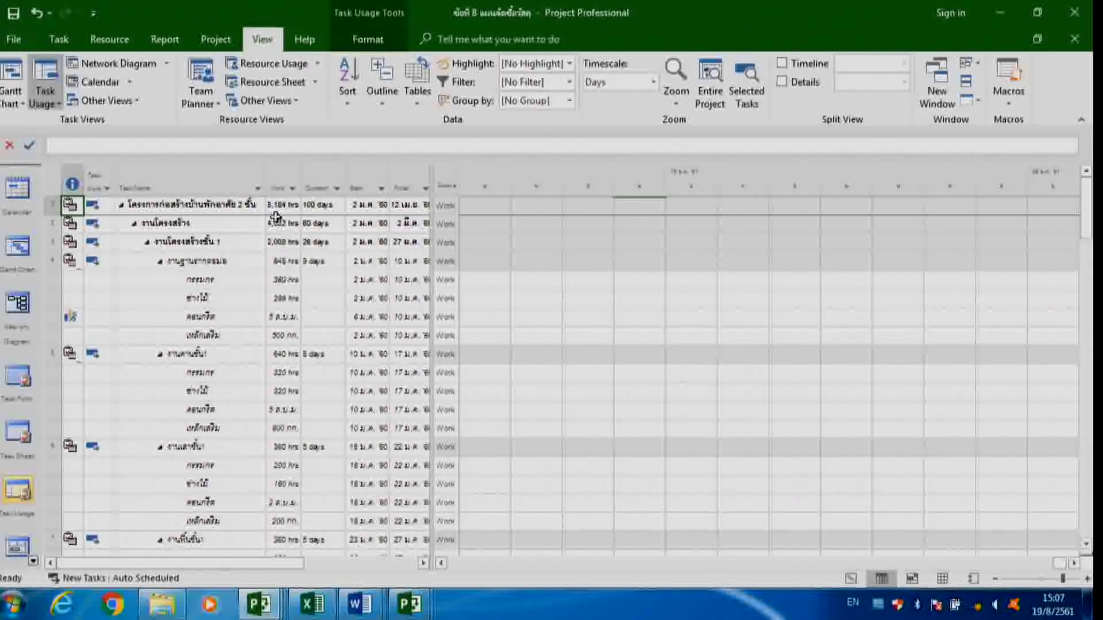
left_click_drag(265, 183, 266, 183)
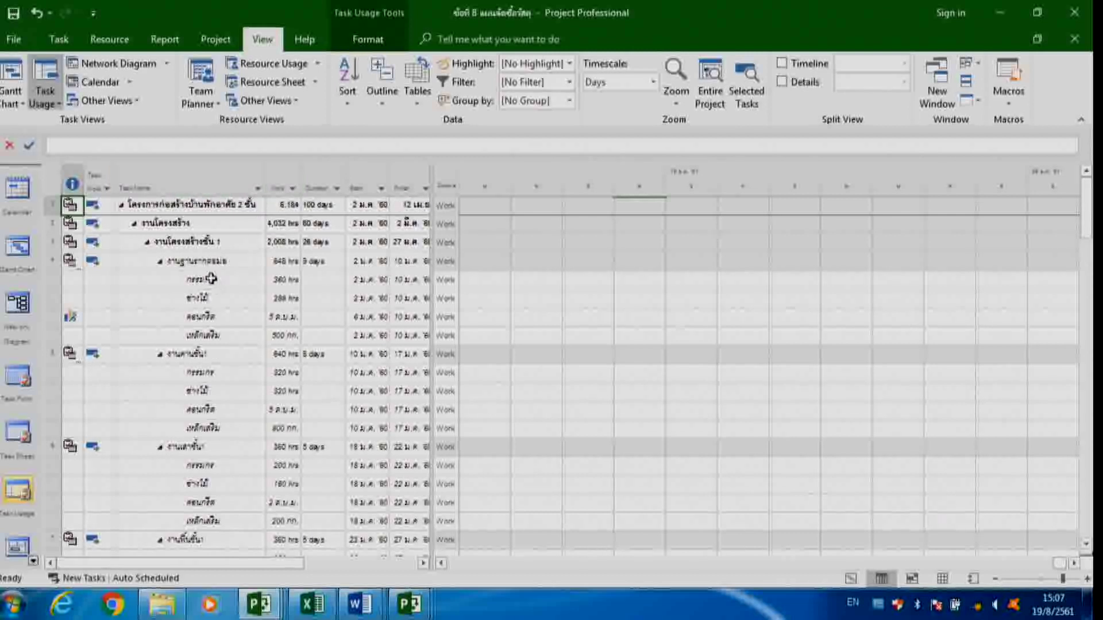
Bring the timesheet to the scheduled daily work of กรรมกร under งานฐานรากตอม่อ
left_click(209, 279)
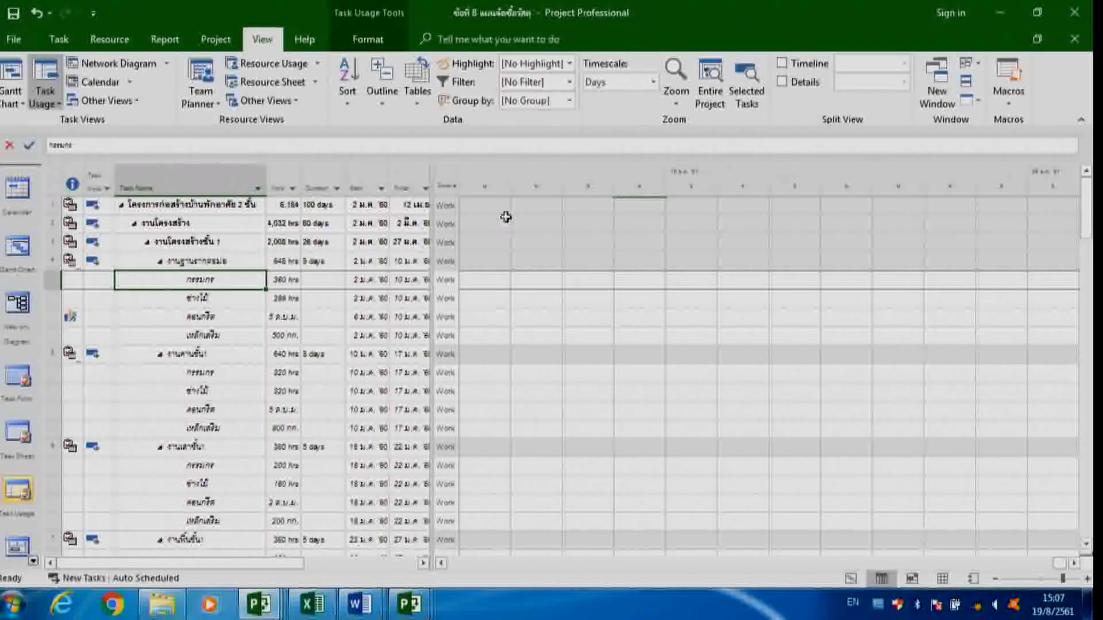
left_click(58, 39)
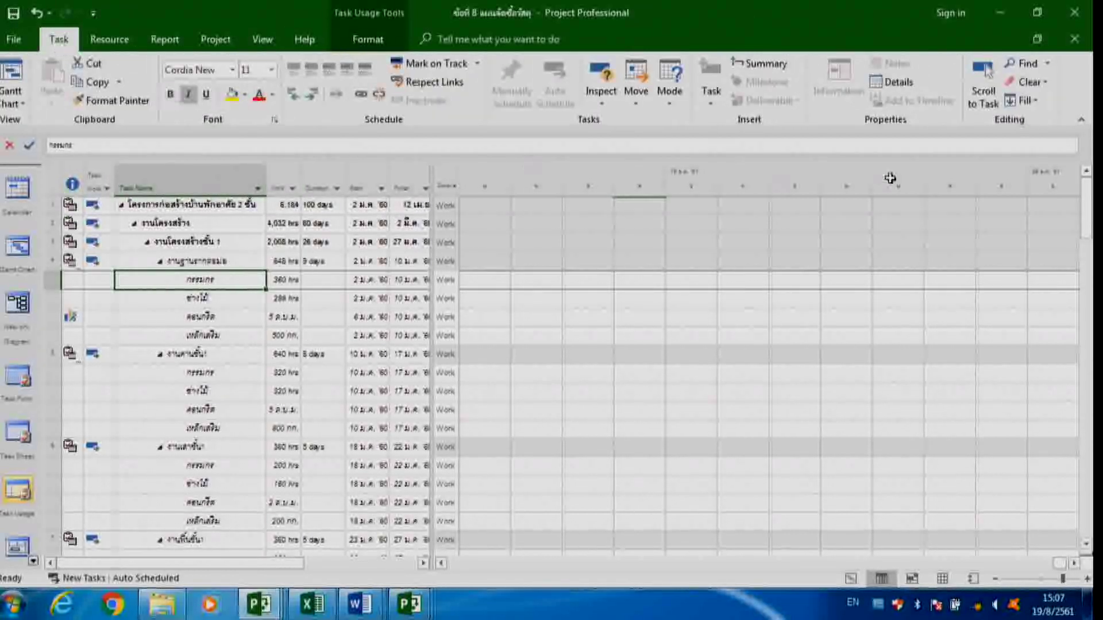
left_click(985, 86)
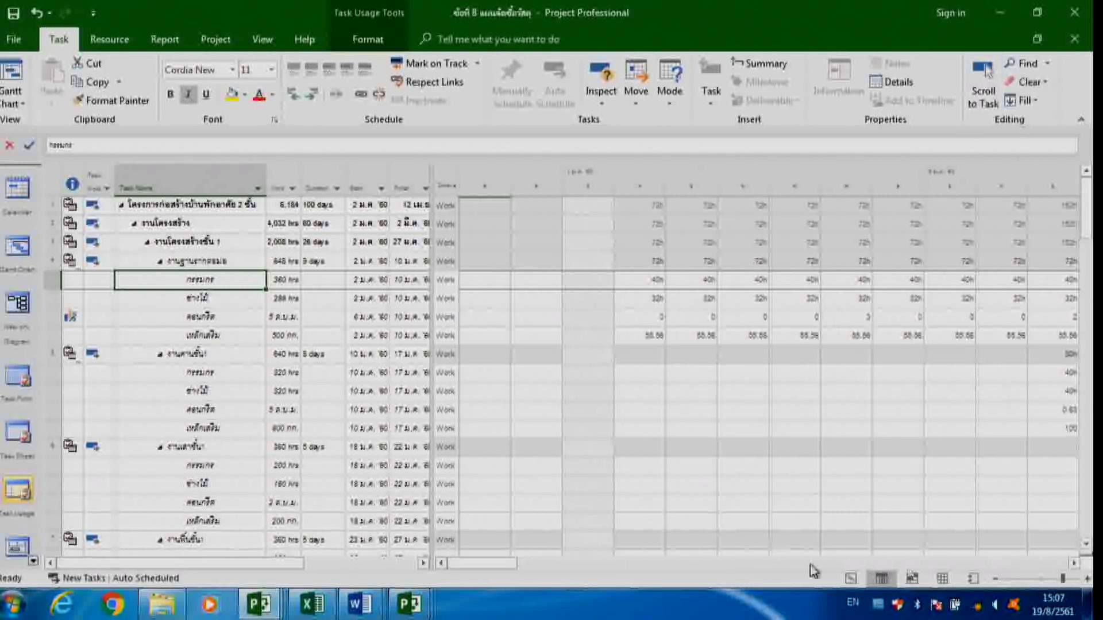
scroll(523, 561, "left", 2)
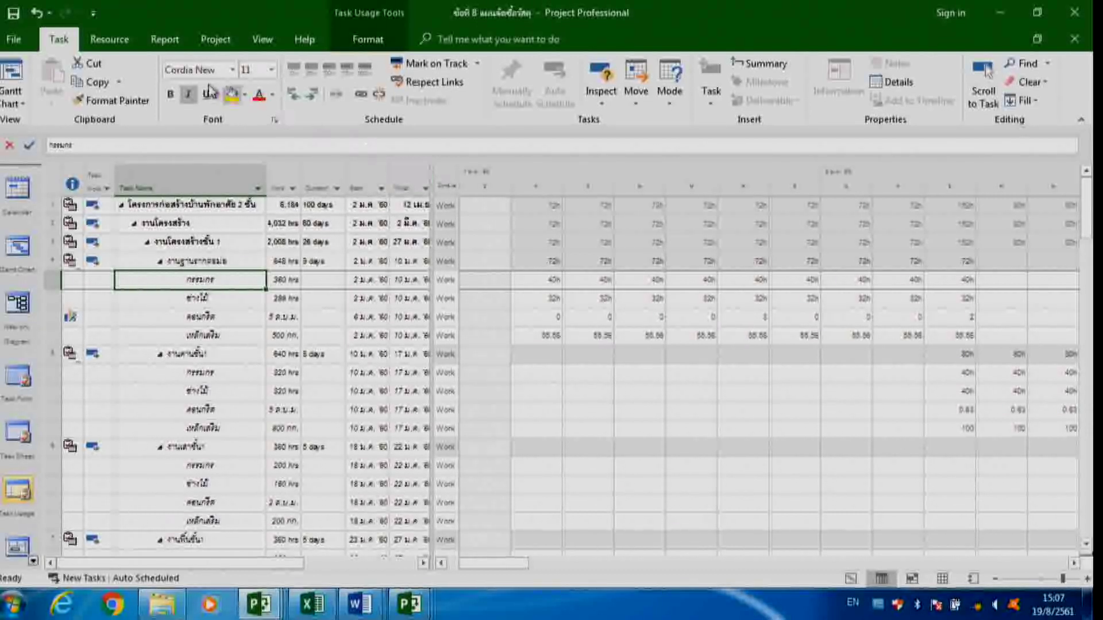
Hide the Work row in the Task Usage timesheet and open the Detail Styles settings
right_click(450, 210)
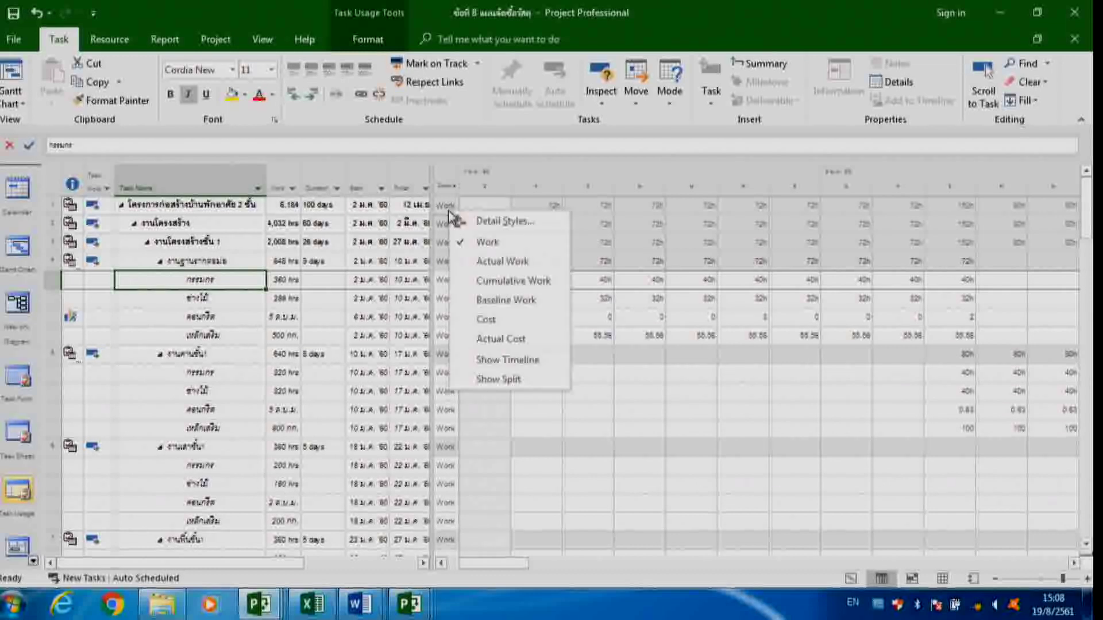
left_click(463, 243)
right_click(452, 251)
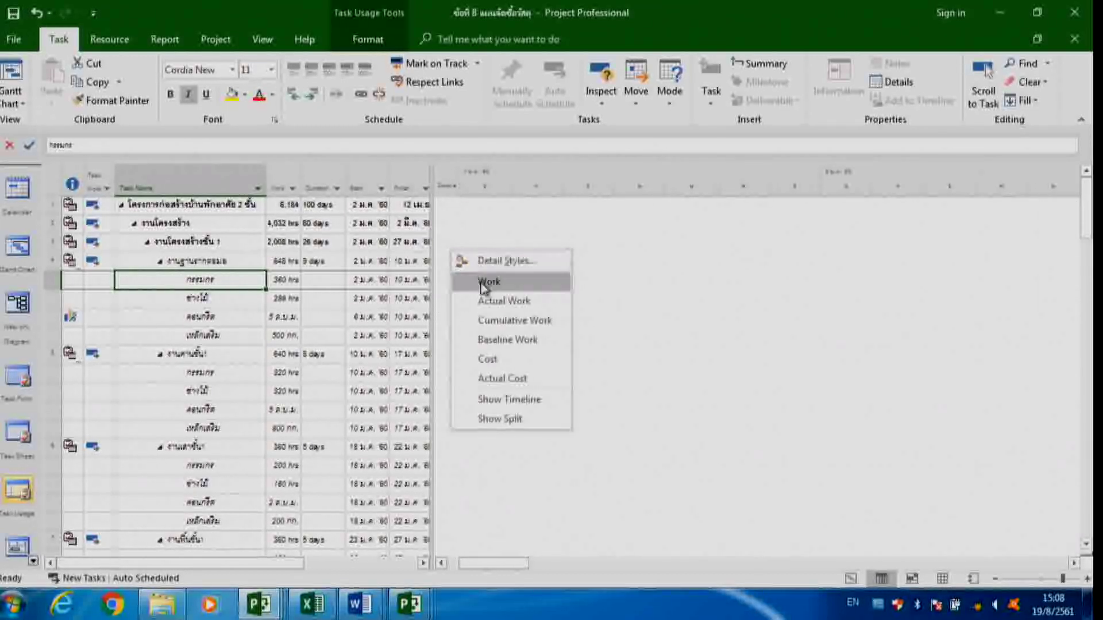
left_click(487, 261)
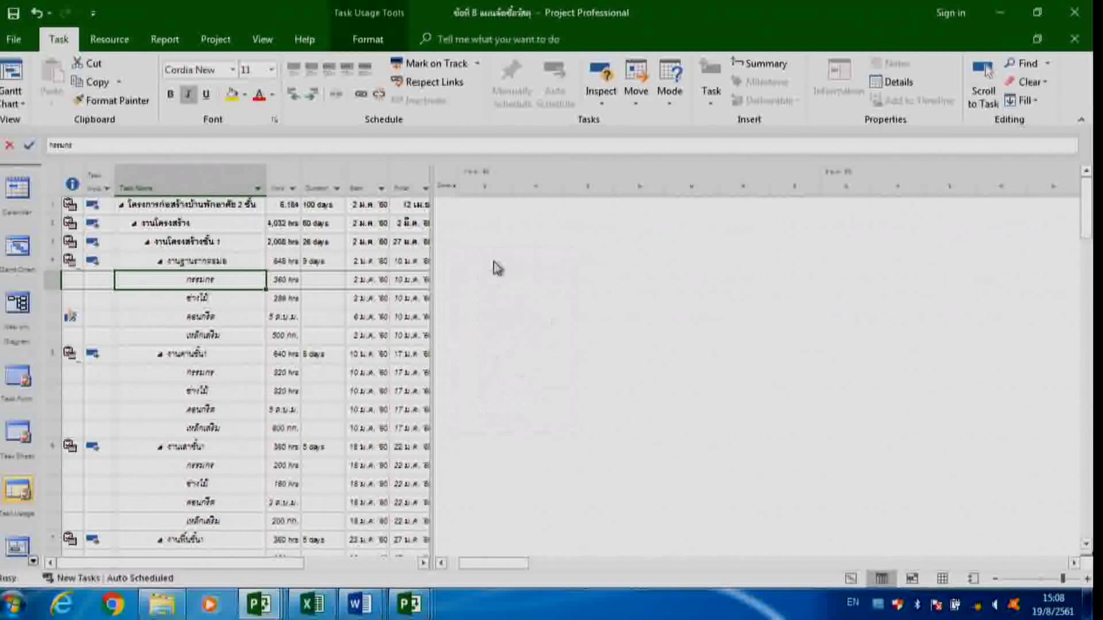
Add the Peak Units field to the Task Usage timesheet details
left_click(472, 296)
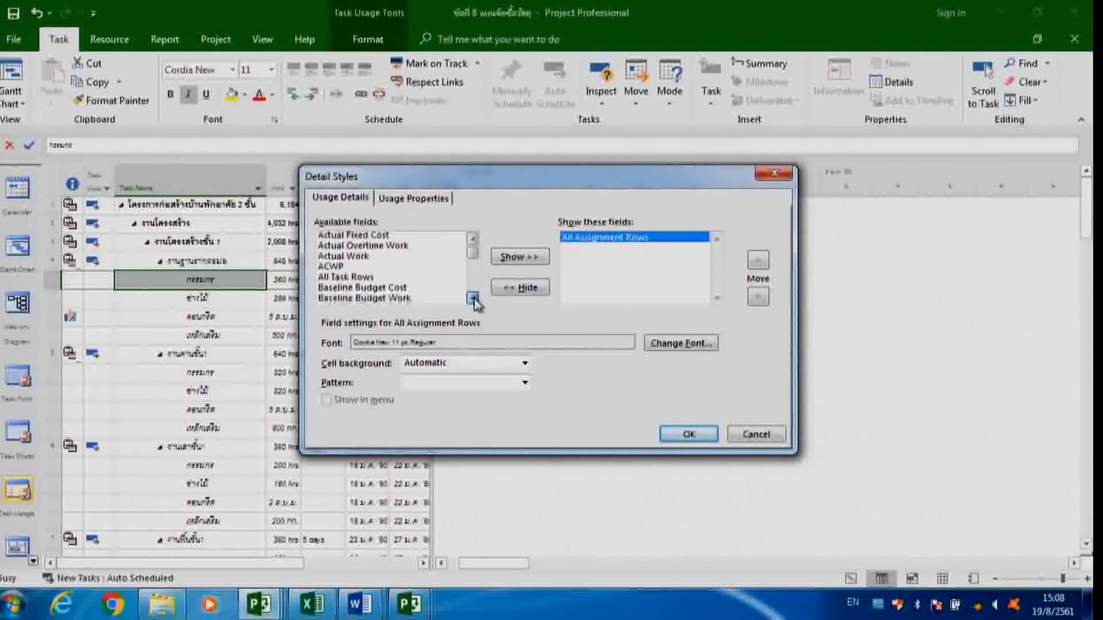
left_click(473, 297)
scroll(472, 292, "down", 7)
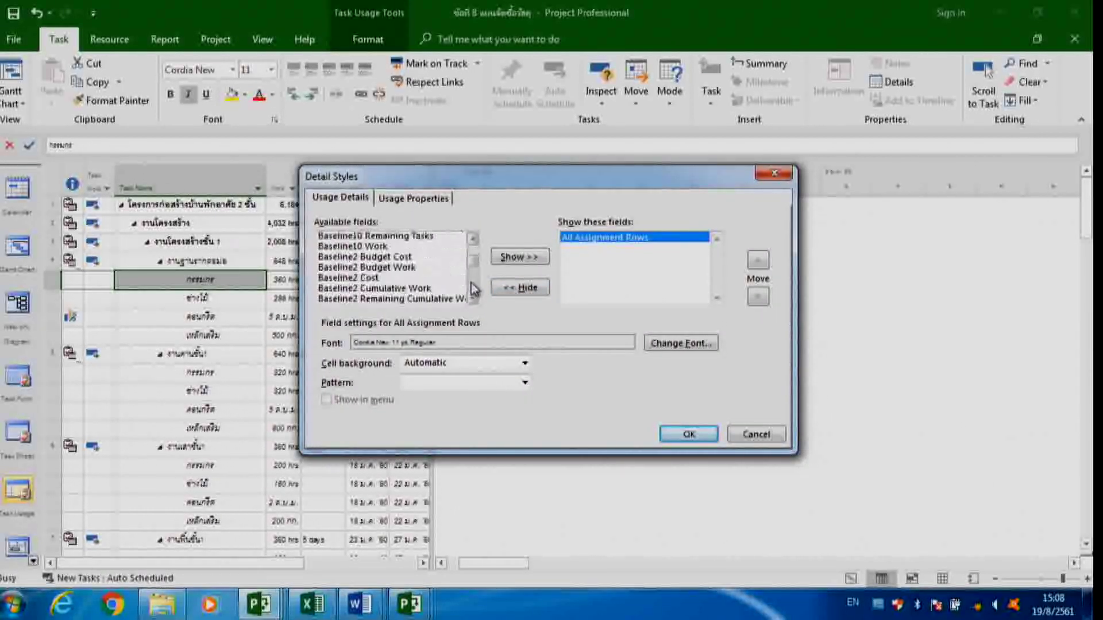
scroll(472, 293, "down", 20)
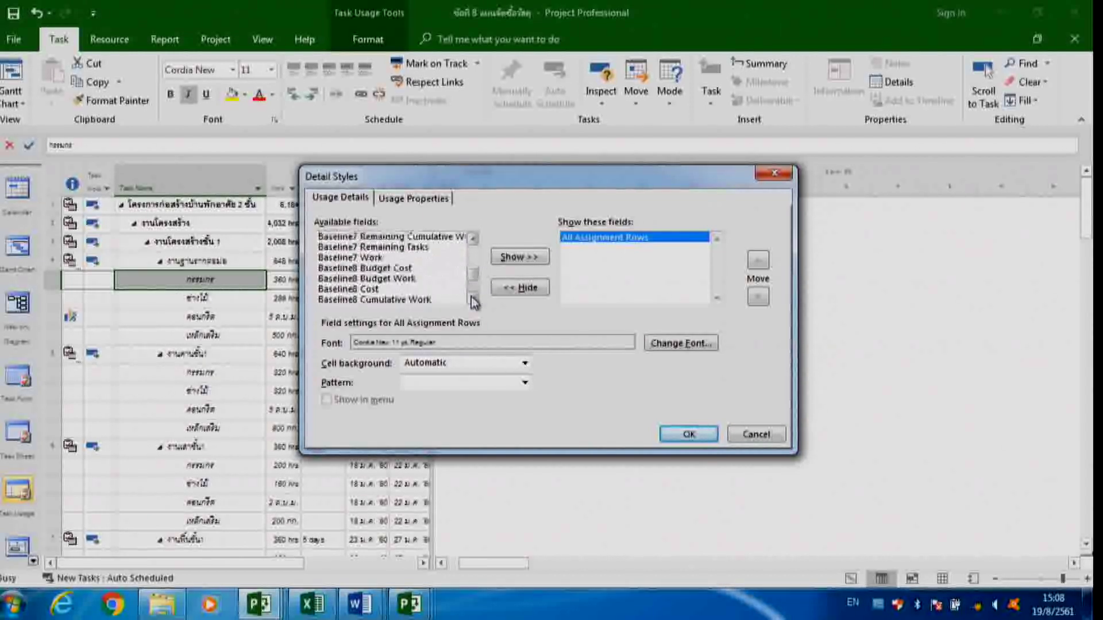
scroll(472, 292, "down", 8)
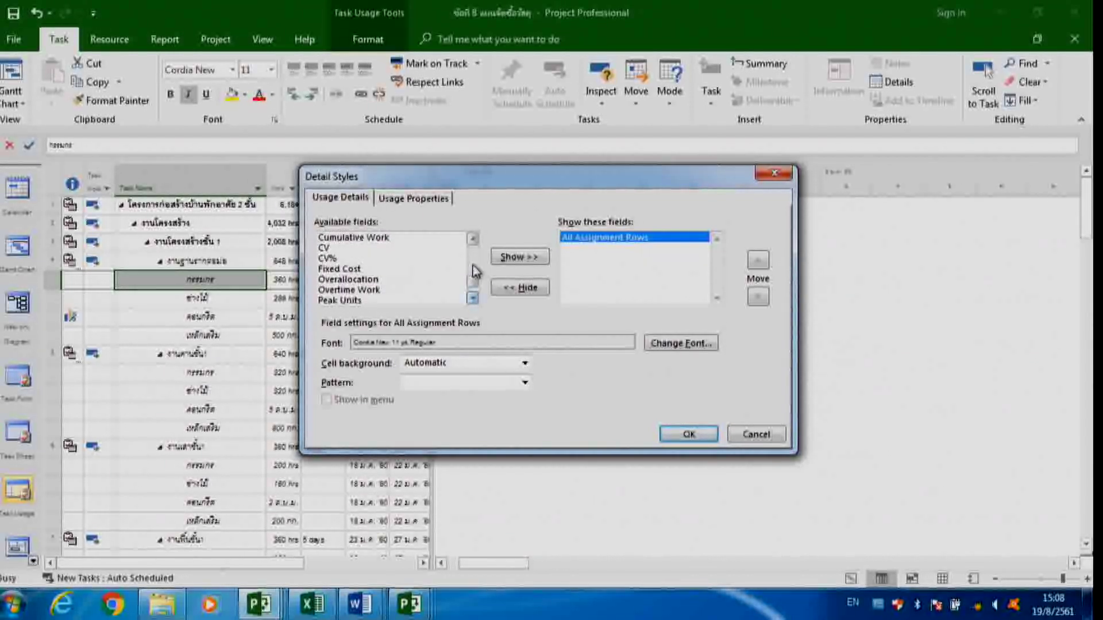
scroll(474, 261, "up", 8)
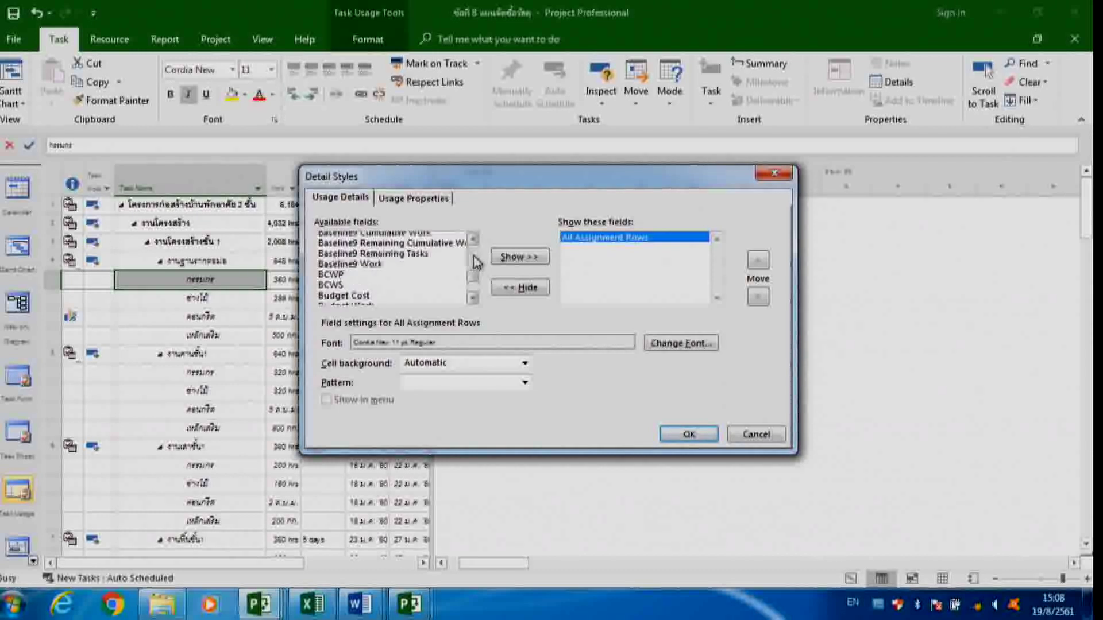
scroll(476, 275, "up", 4)
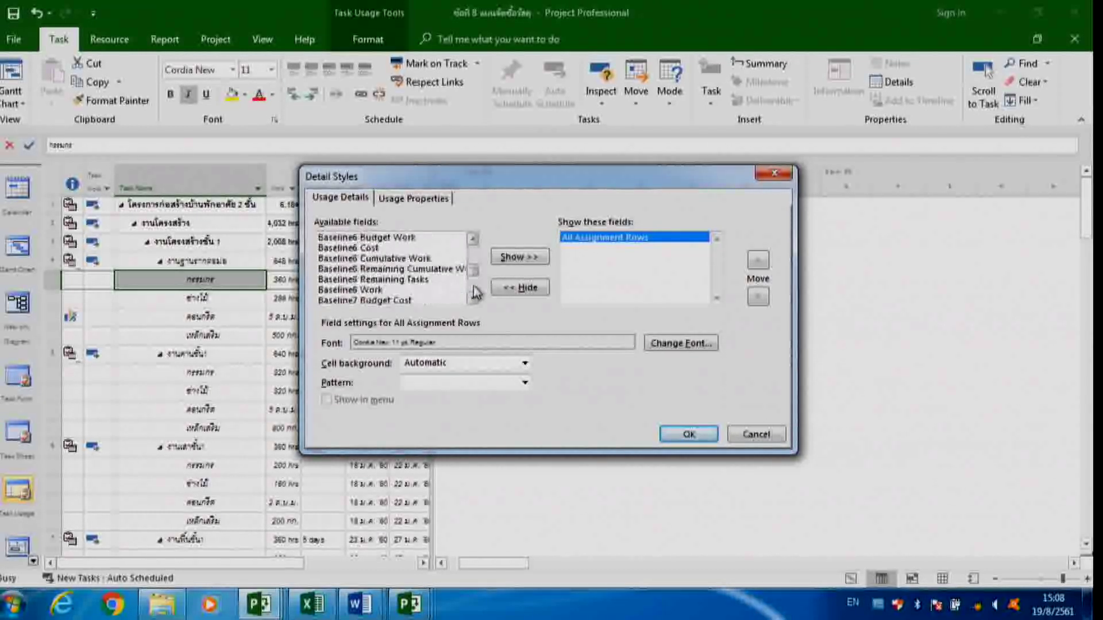
scroll(475, 292, "down", 8)
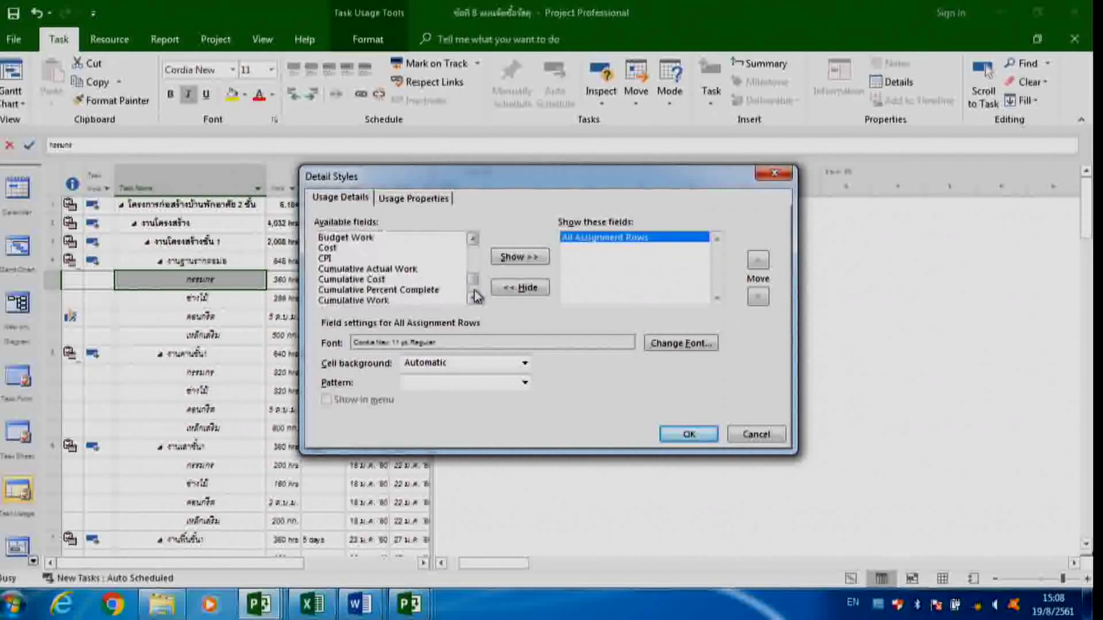
scroll(475, 288, "down", 3)
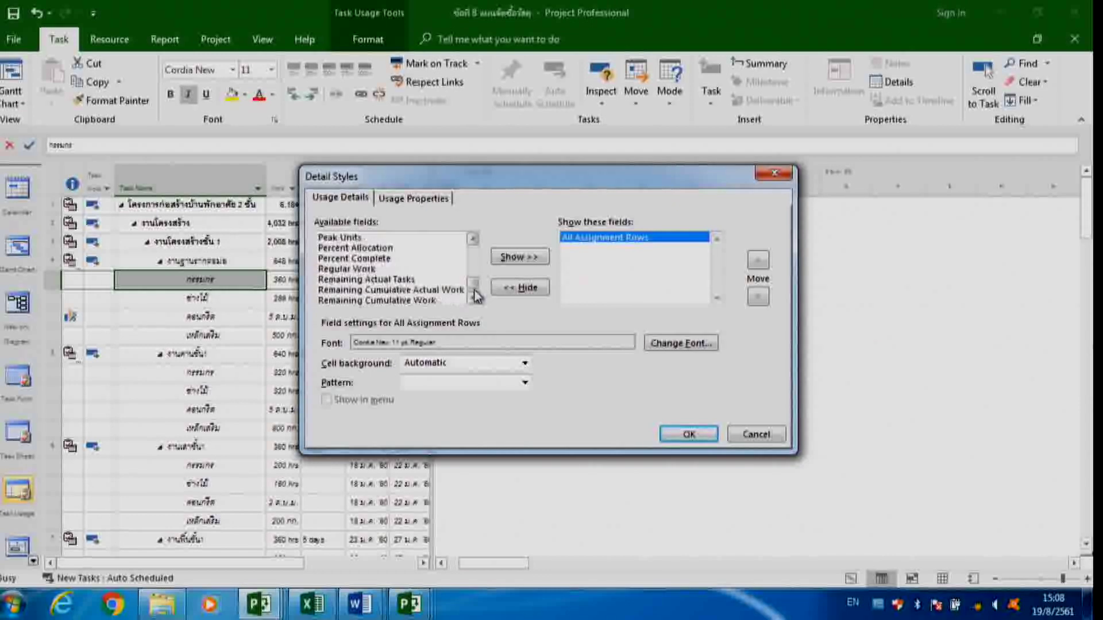
left_click(347, 239)
left_click(516, 257)
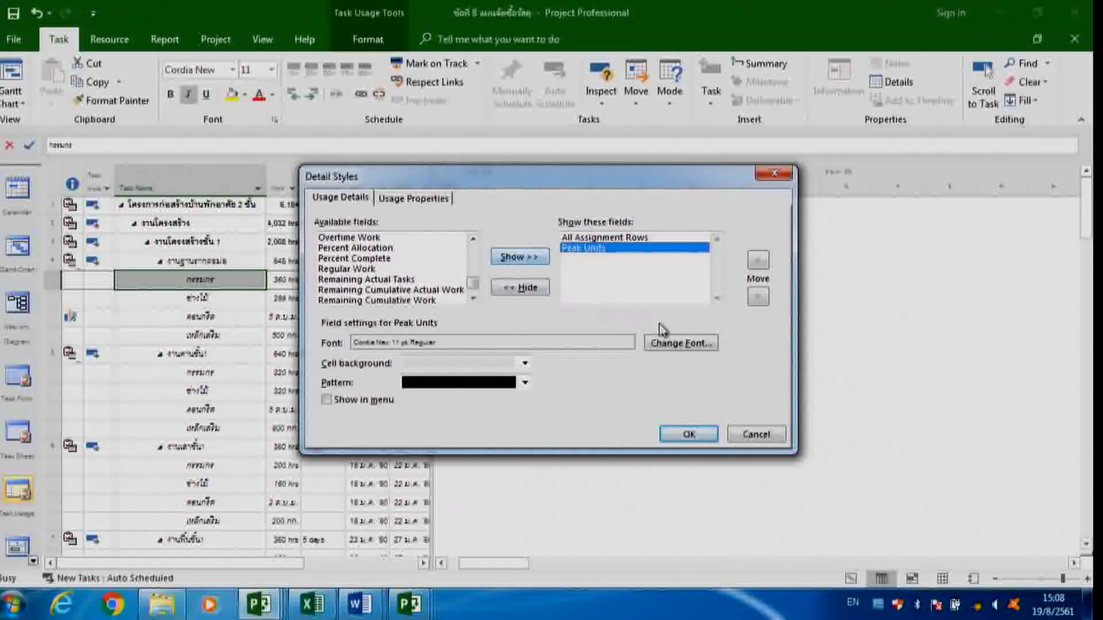
left_click(691, 435)
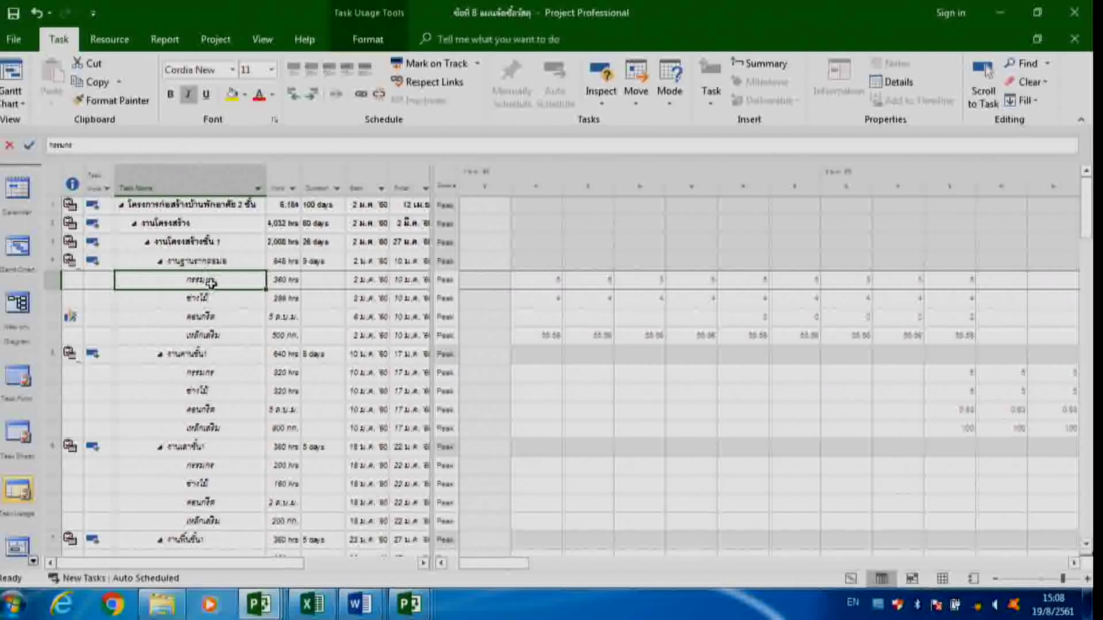
Review the peak units of the resources assigned to งานฐานรากตอม่อ, examining the กรรมกร row day by day
left_click(206, 299)
left_click(210, 316)
left_click(214, 335)
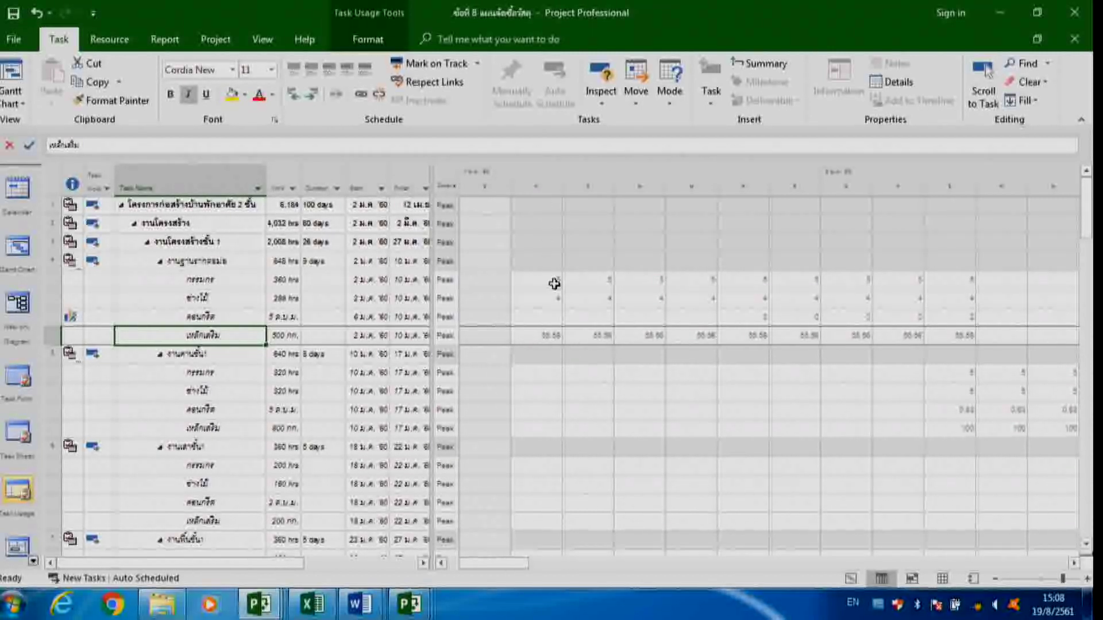
left_click(582, 282)
left_click(640, 281)
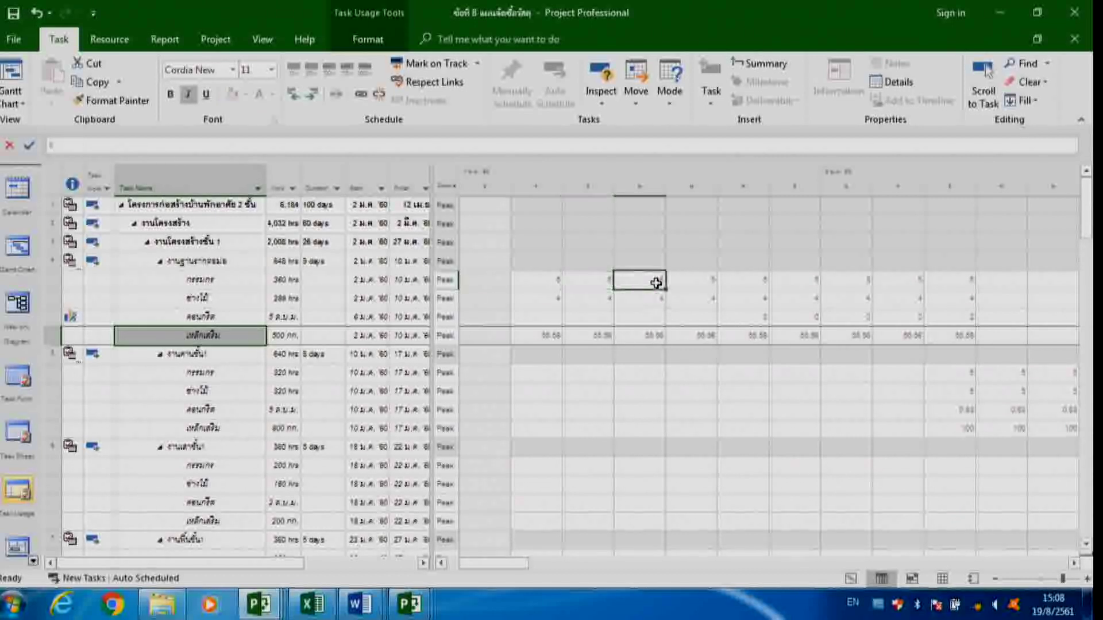
left_click(692, 281)
left_click(746, 282)
left_click(796, 281)
left_click(847, 282)
left_click(899, 281)
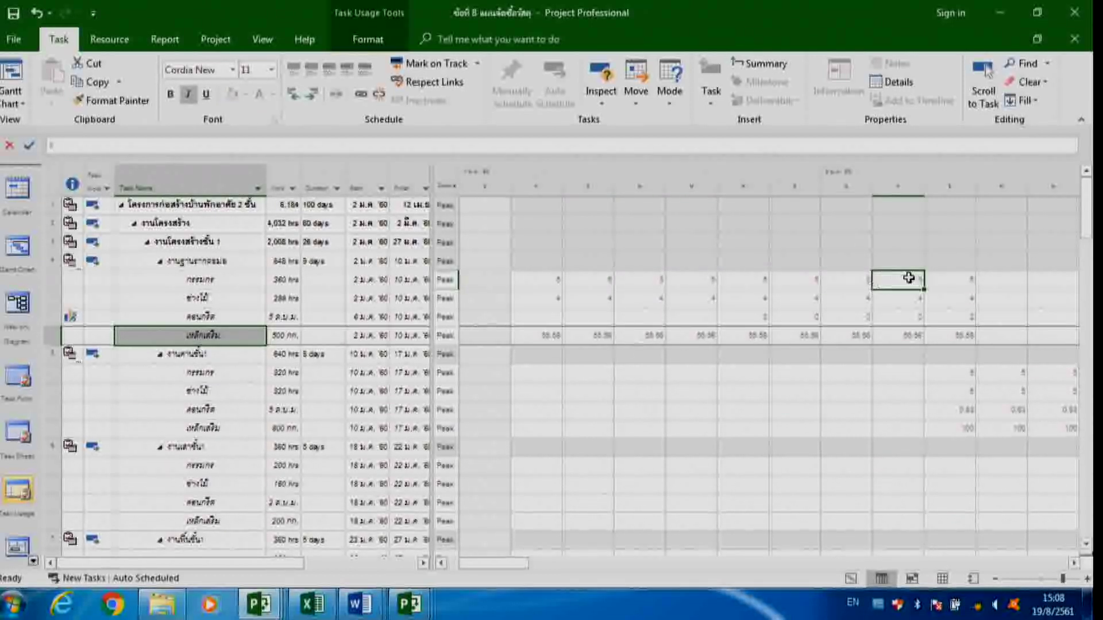
left_click(949, 280)
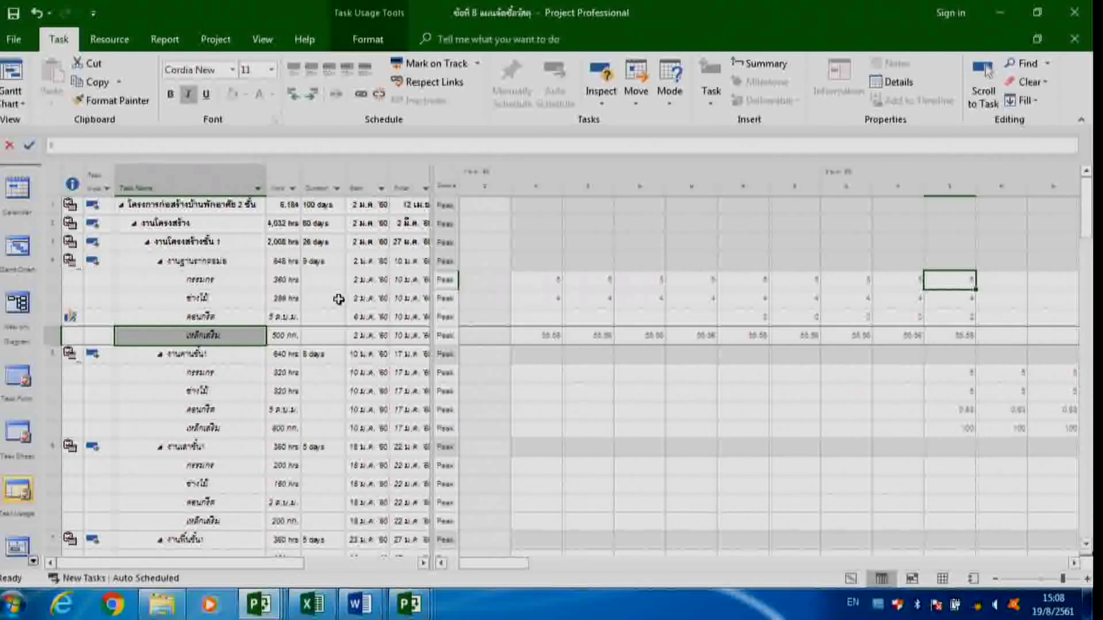
Set the work contour of the กรรมกร assignment under งานฐานรากตอม่อ to Back Loaded and check its first and last daily peak units
left_click(57, 280)
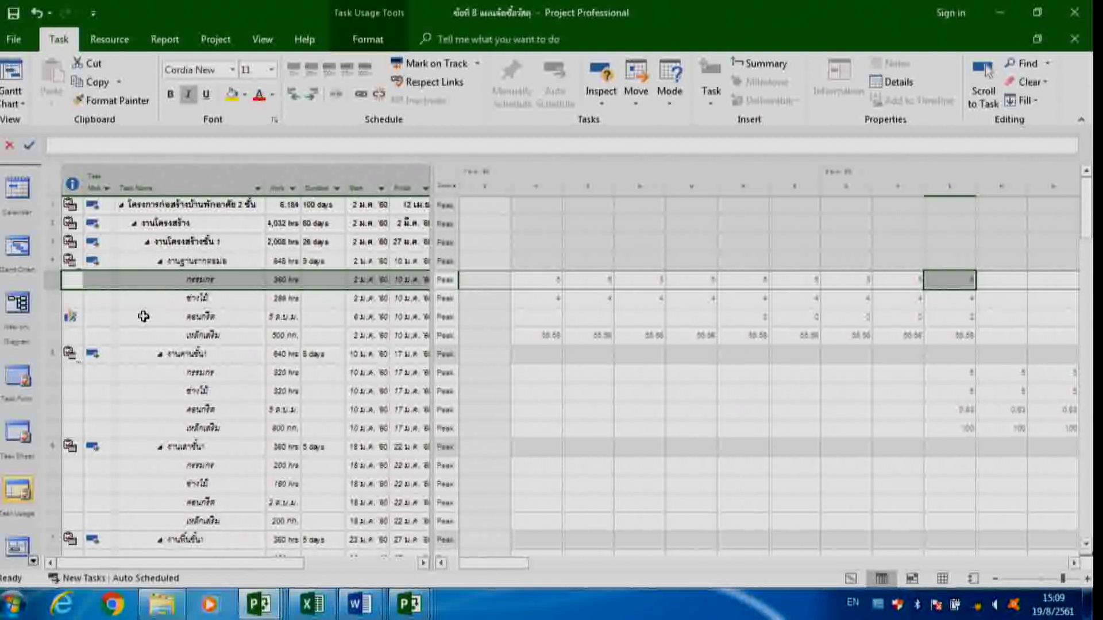
right_click(52, 281)
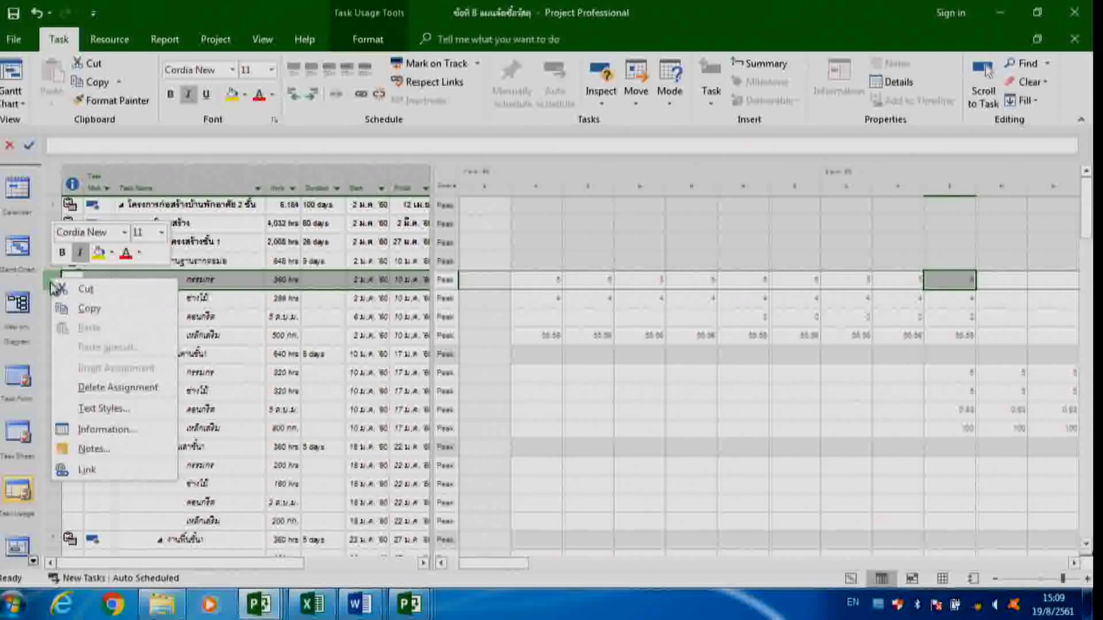
left_click(106, 429)
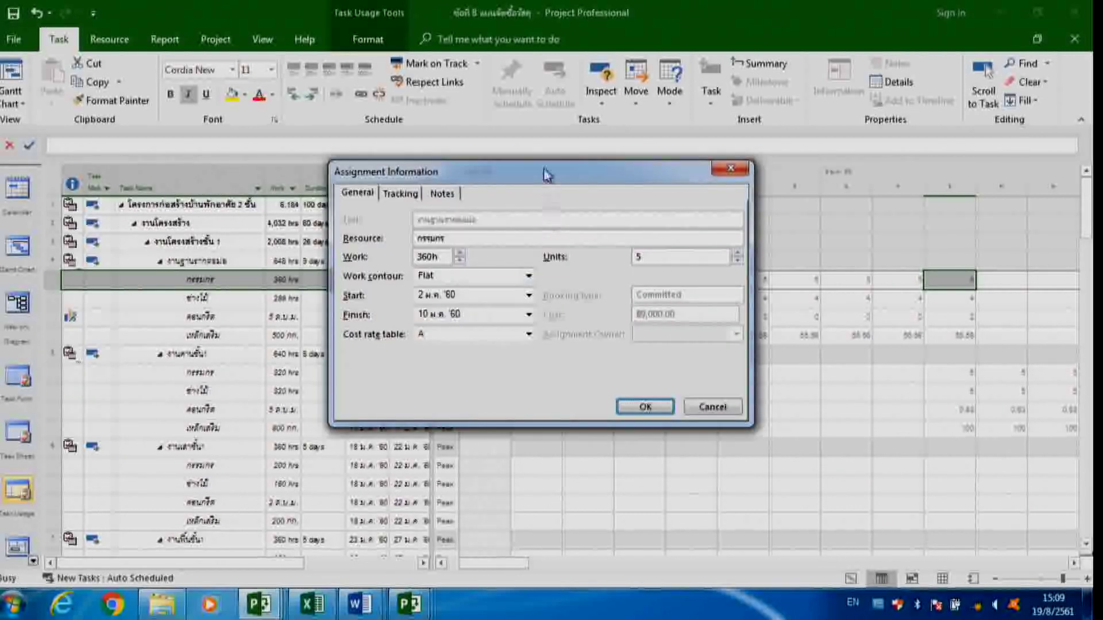
left_click_drag(547, 175, 523, 48)
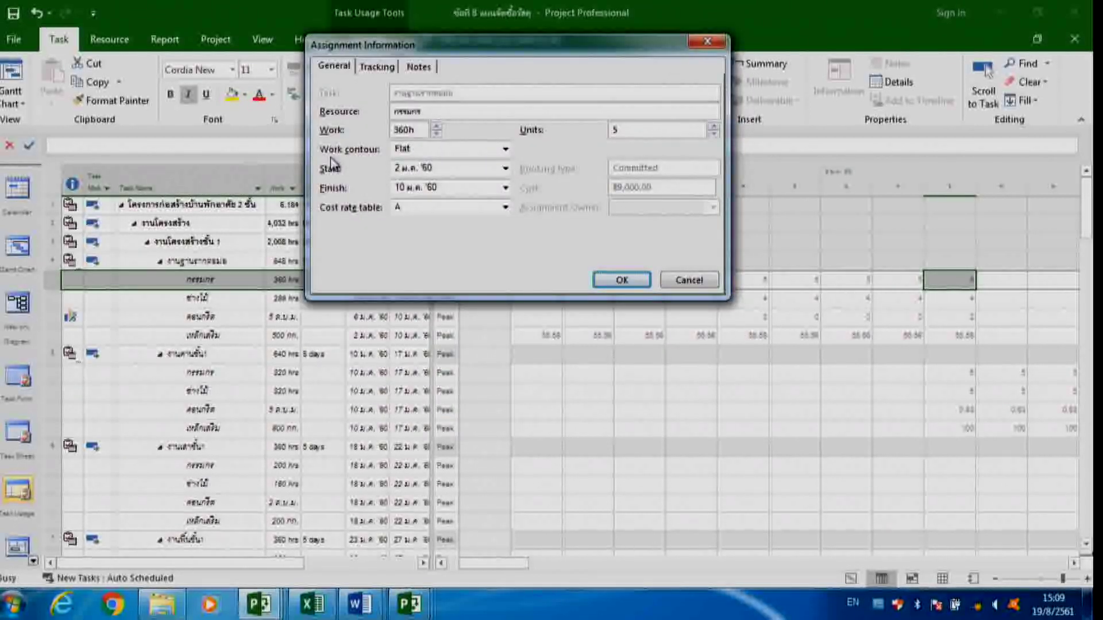
left_click(504, 149)
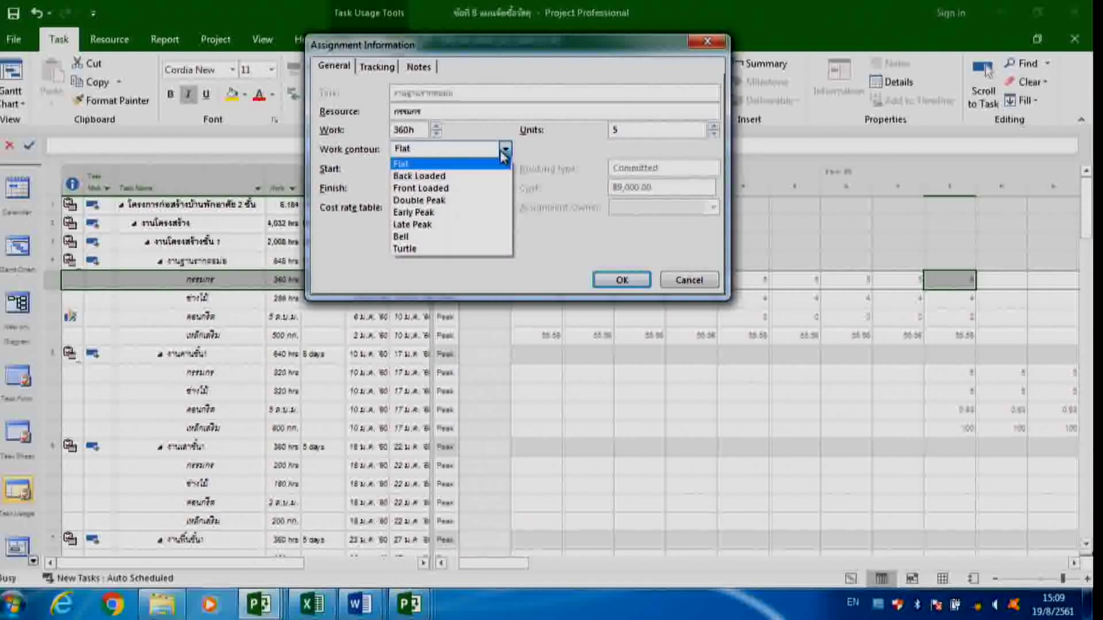
left_click(420, 177)
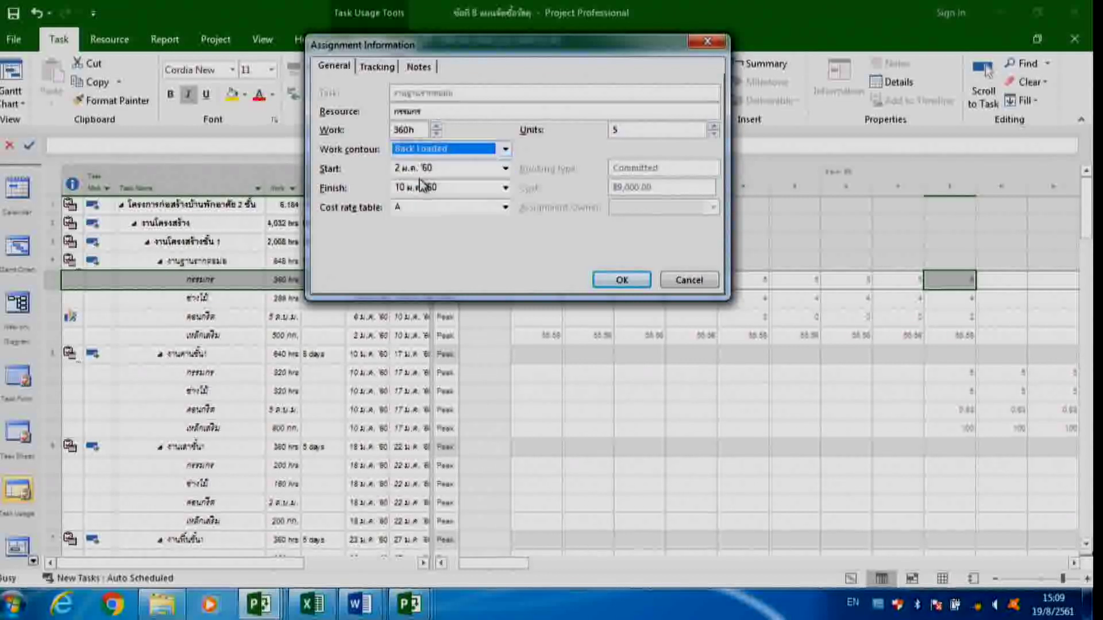
left_click(622, 279)
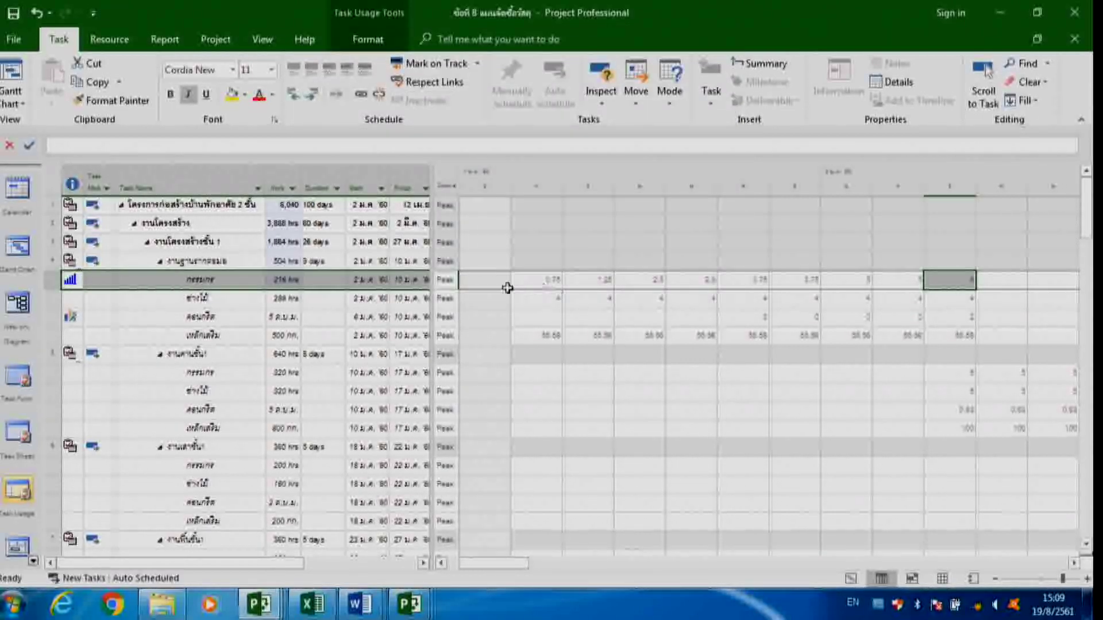
left_click(537, 284)
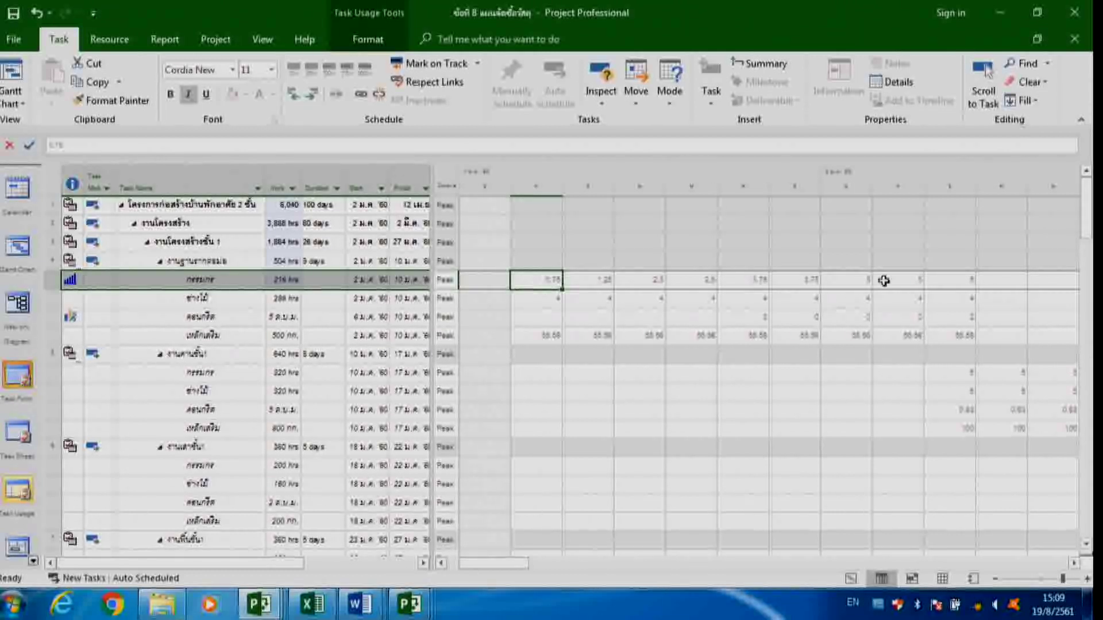
left_click(959, 278)
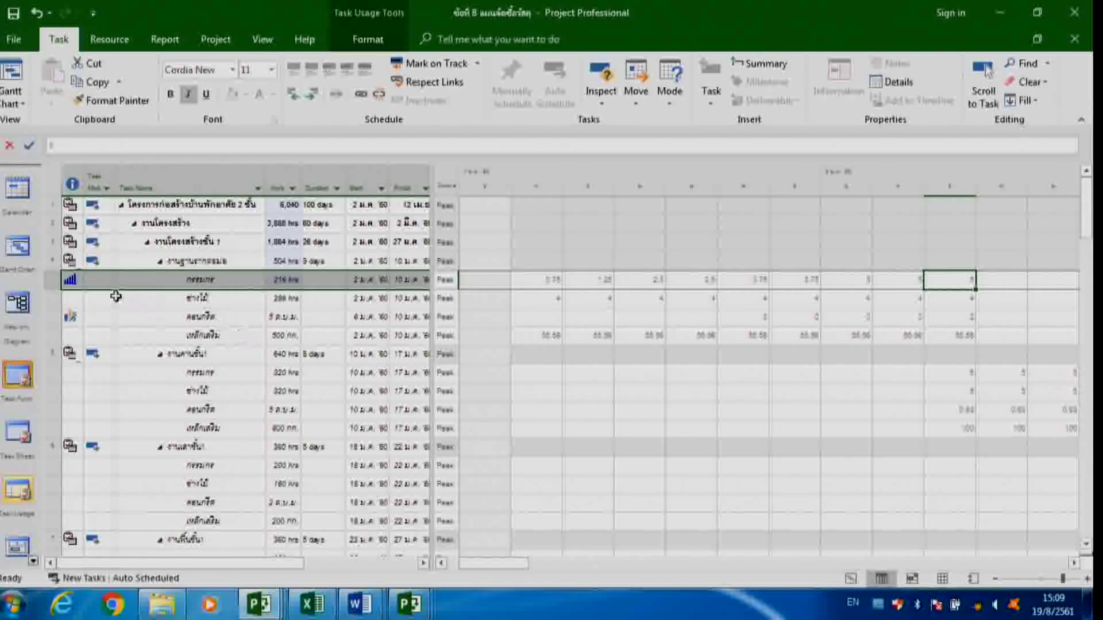
Set the work contour of the กรรมกร assignment under งานฐานรากตอม่อ to Front Loaded
right_click(68, 279)
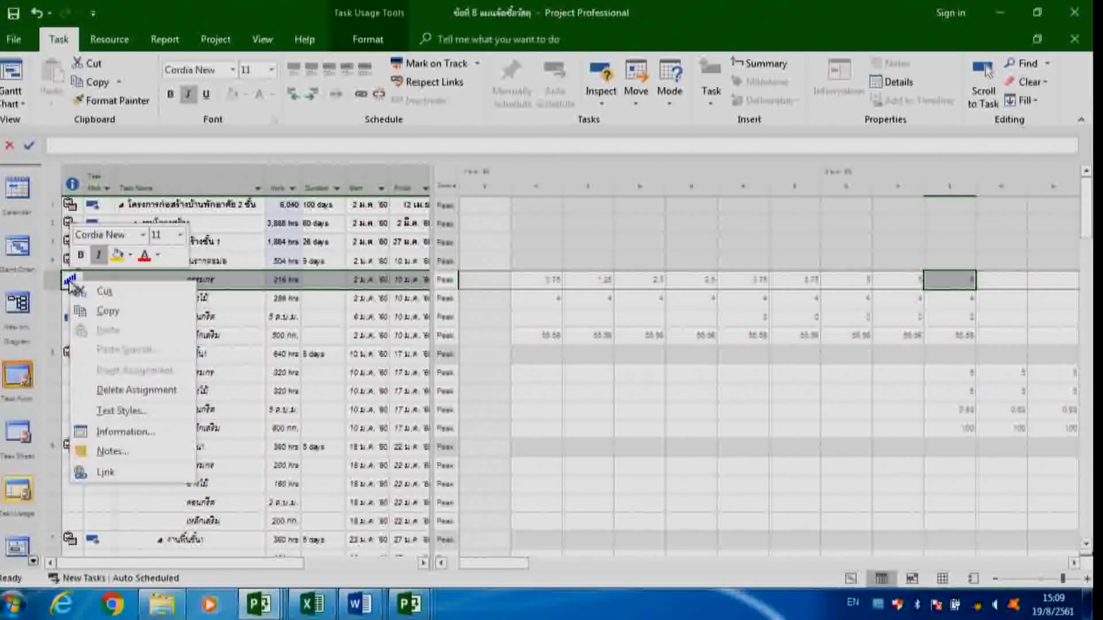
left_click(138, 432)
left_click(528, 278)
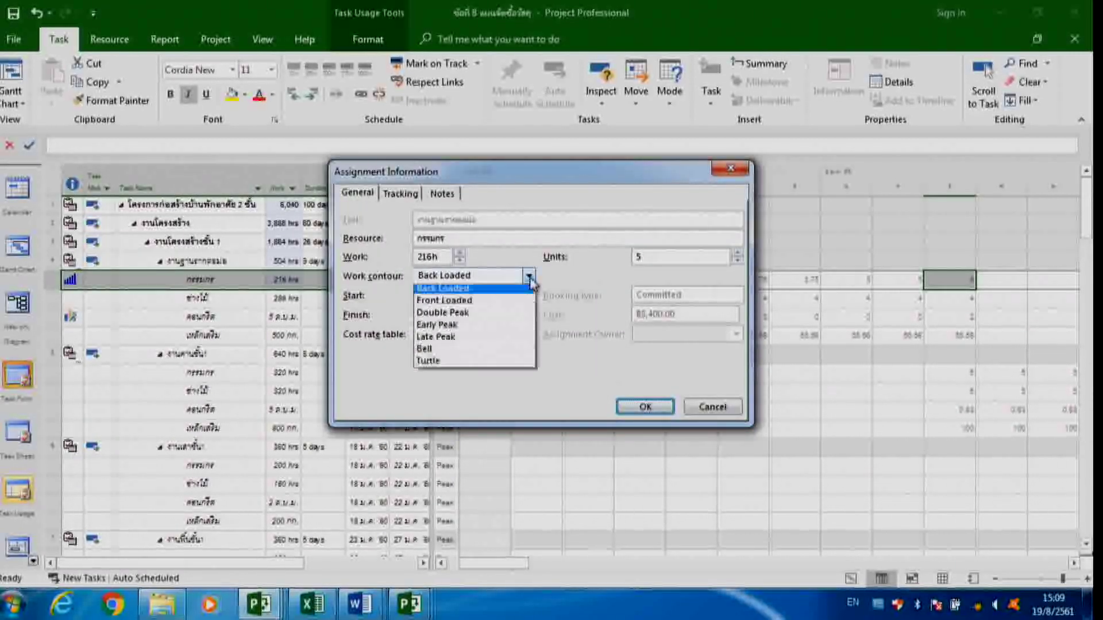
left_click(468, 315)
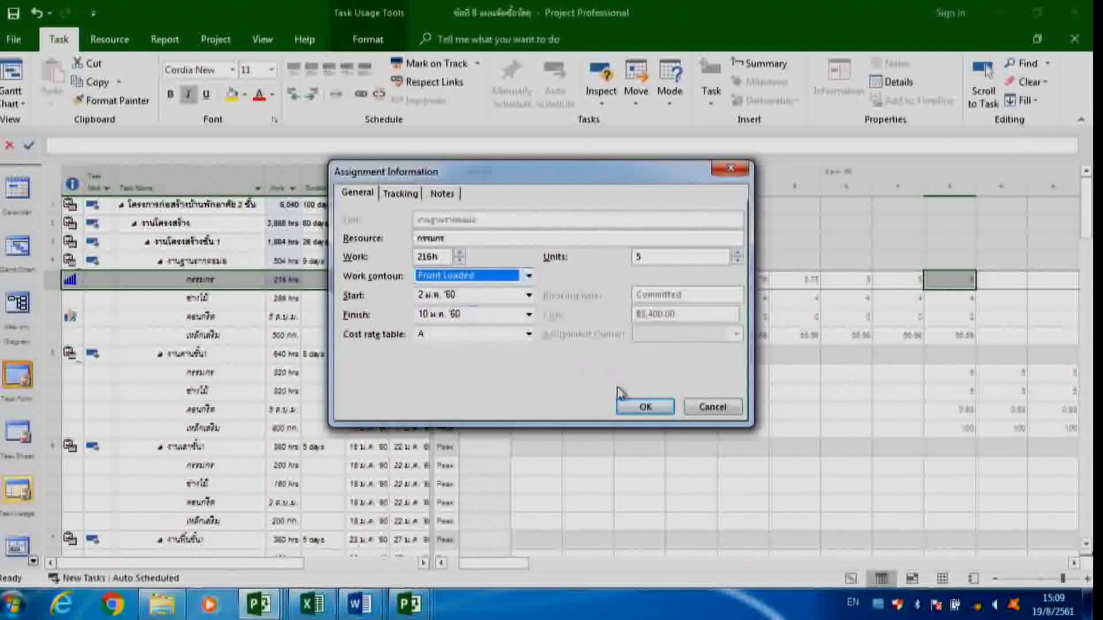
left_click(645, 407)
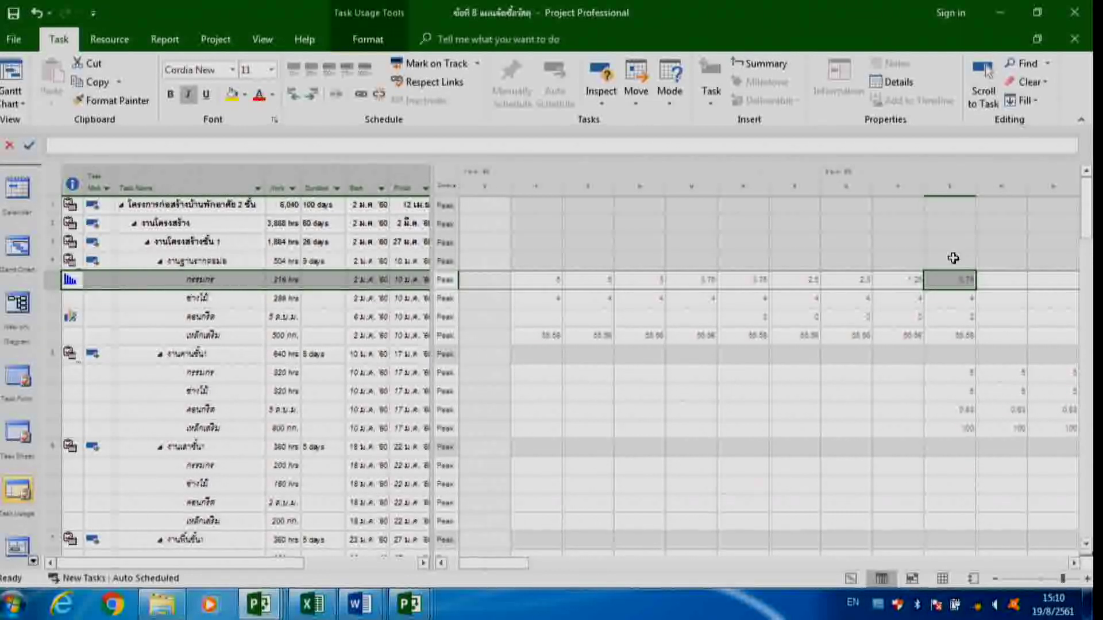
Review the assignment information of กรรมกร under งานฐานรากตอม่อ, including its work contour and start and finish dates
left_click(72, 299)
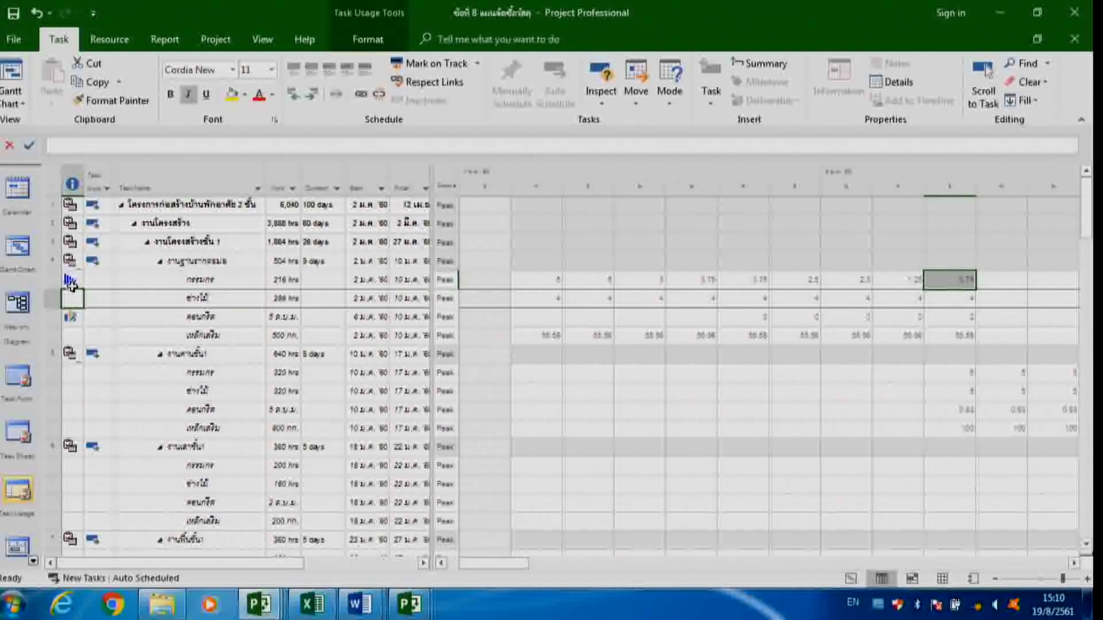
left_click(71, 283)
right_click(71, 284)
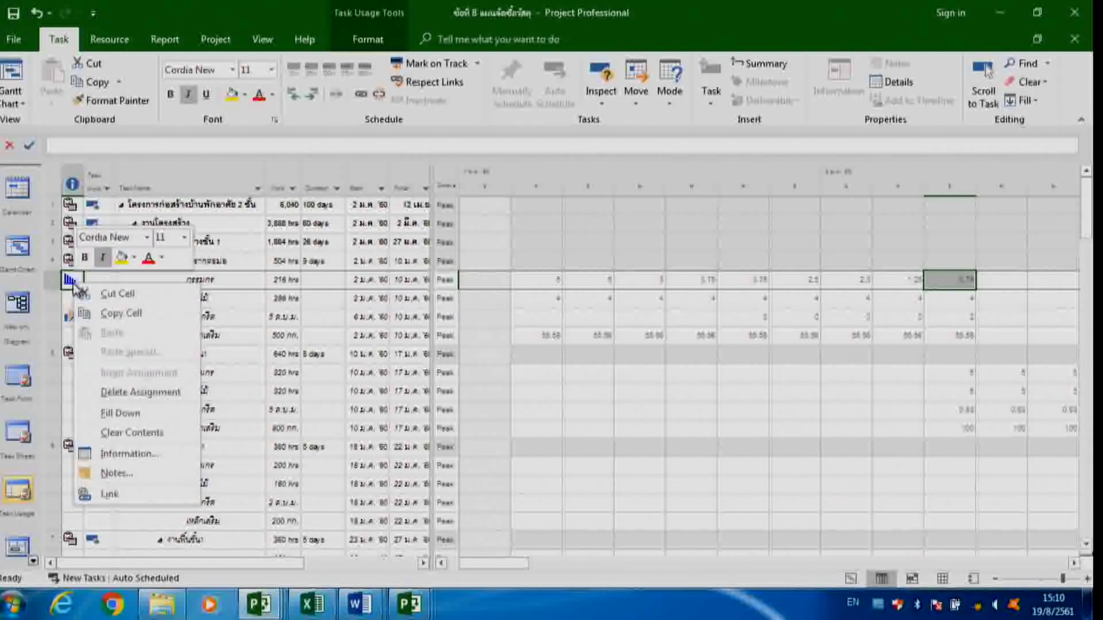
left_click(127, 454)
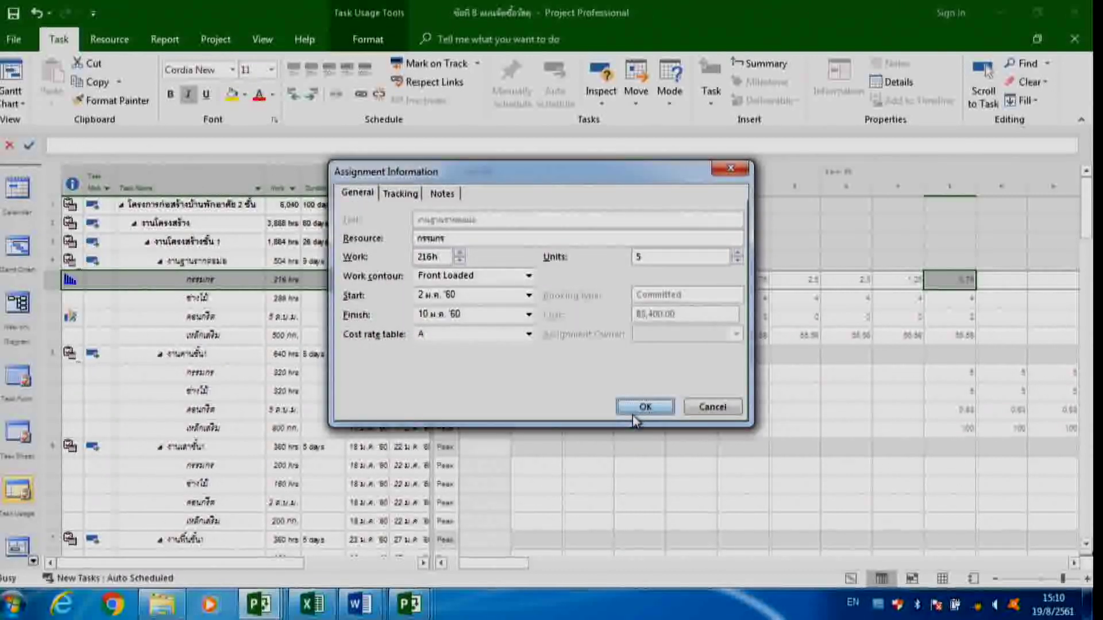
left_click_drag(563, 181, 542, 82)
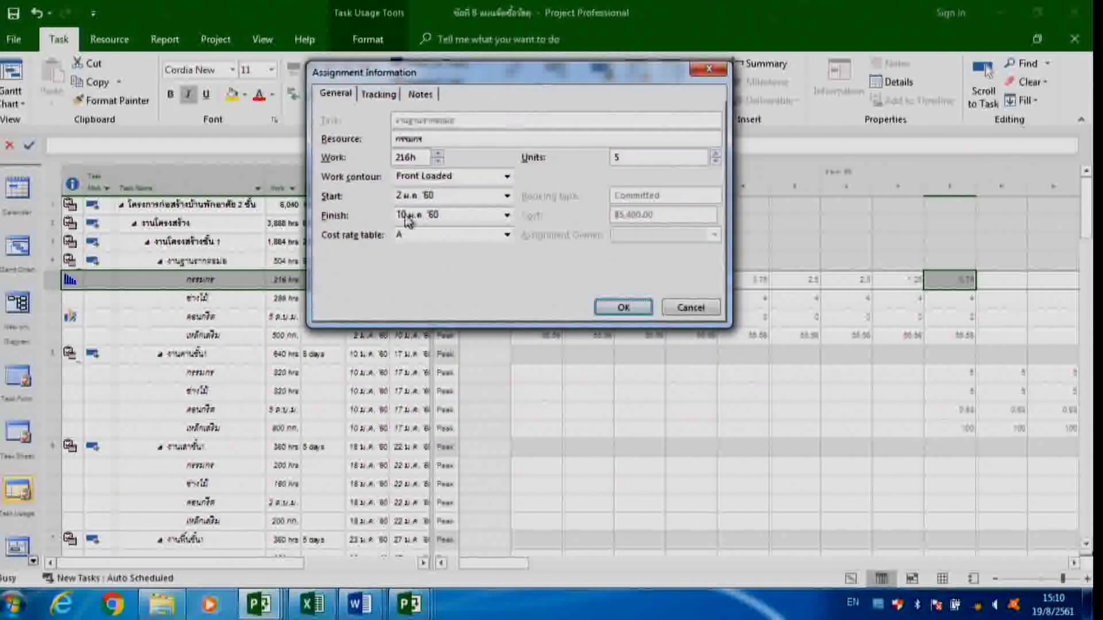
left_click(625, 308)
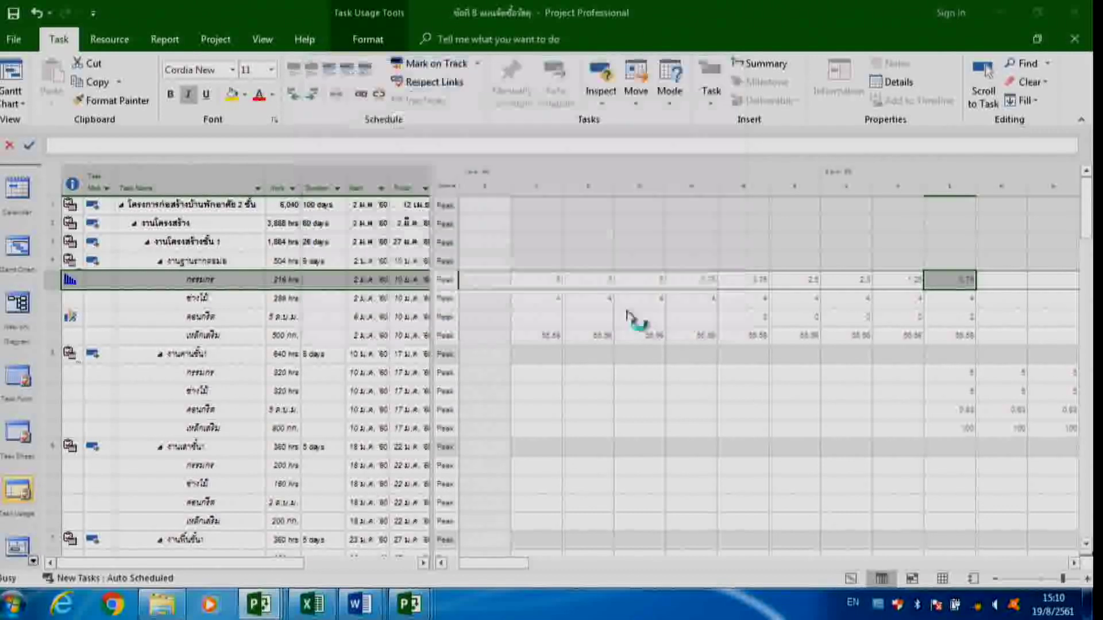
Check the daily peak units of กรรมกร under งานฐานรากตอม่อ, then select the คอนกรีต assignment of the same task
left_click(709, 278)
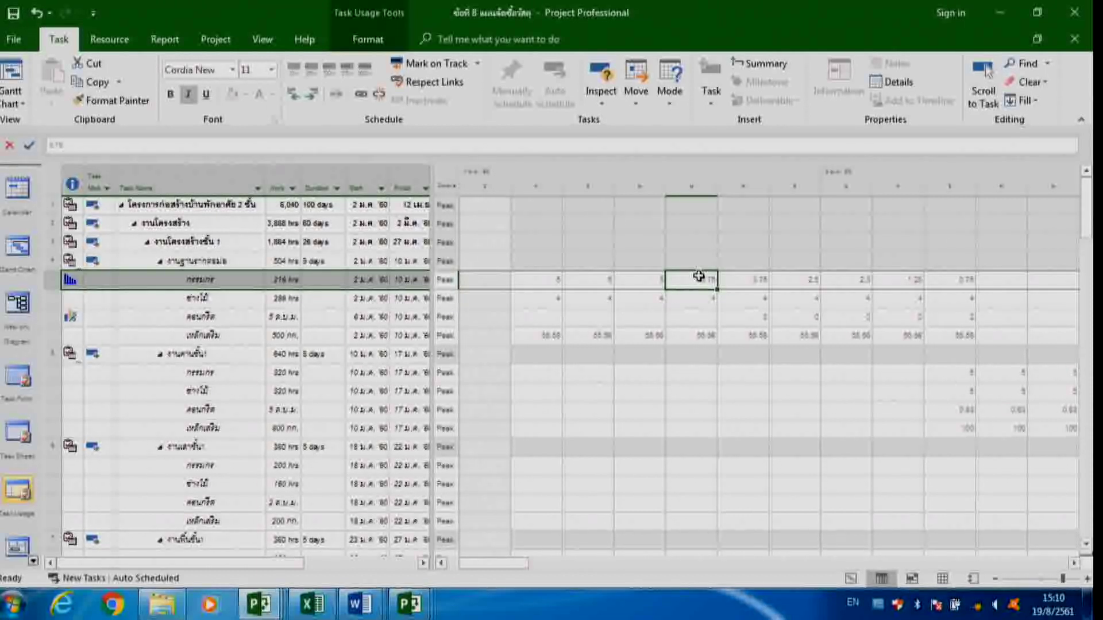
left_click(984, 282)
left_click(950, 285)
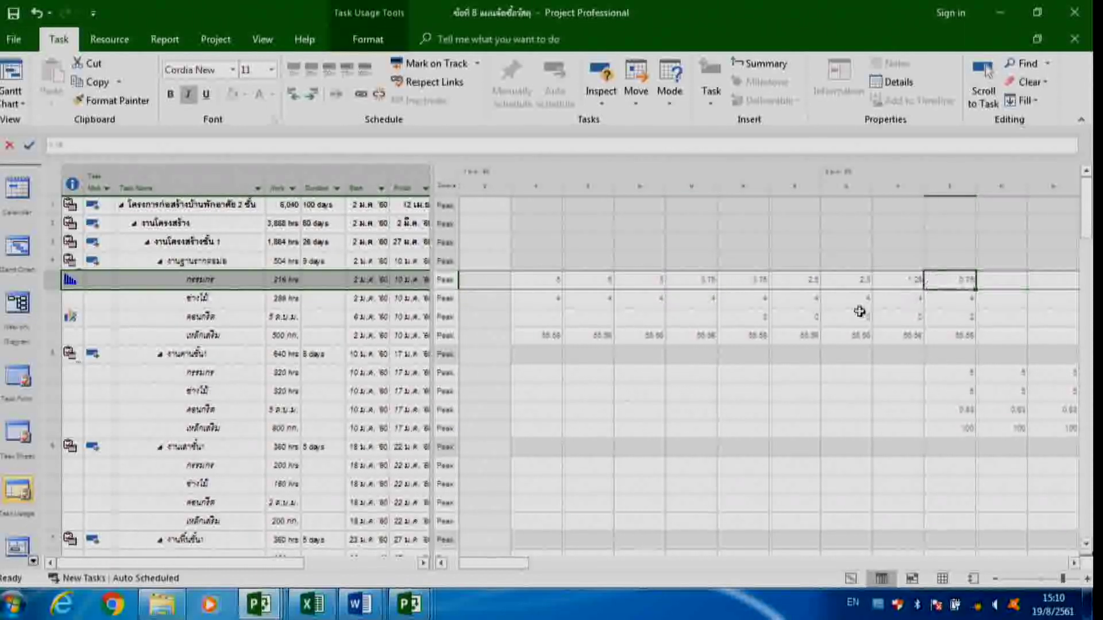
left_click(203, 315)
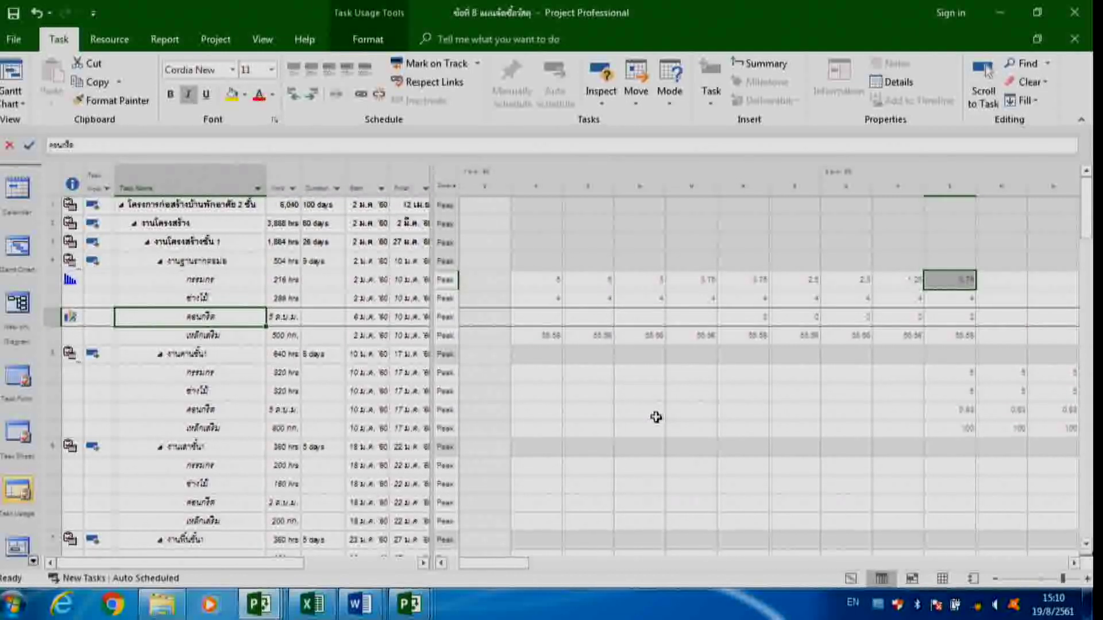
Check the daily peak units of คอนกรีต under งานฐานรากตอม่อ, then select the คอนกรีต assignment under งานคานชั้น1
left_click(758, 320)
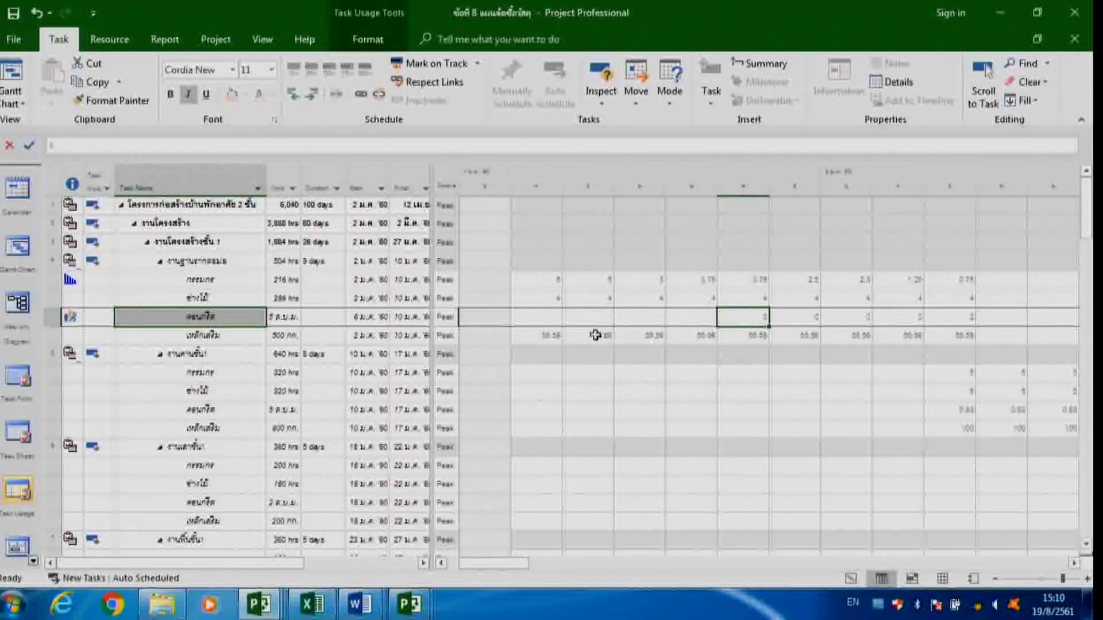
left_click(578, 317)
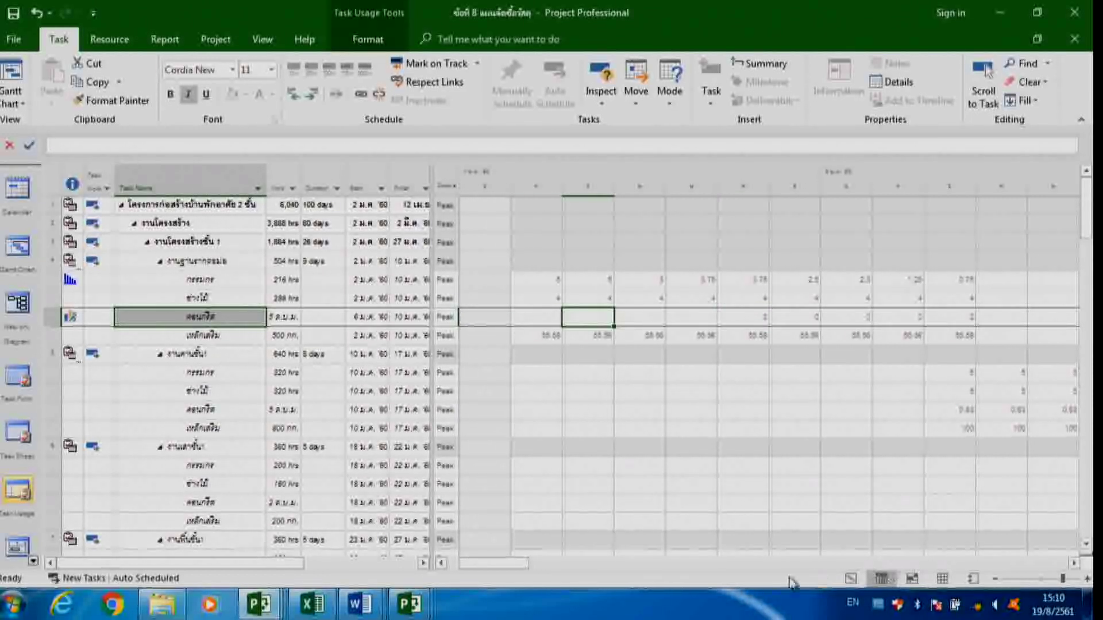
left_click(1072, 564)
left_click(1073, 564)
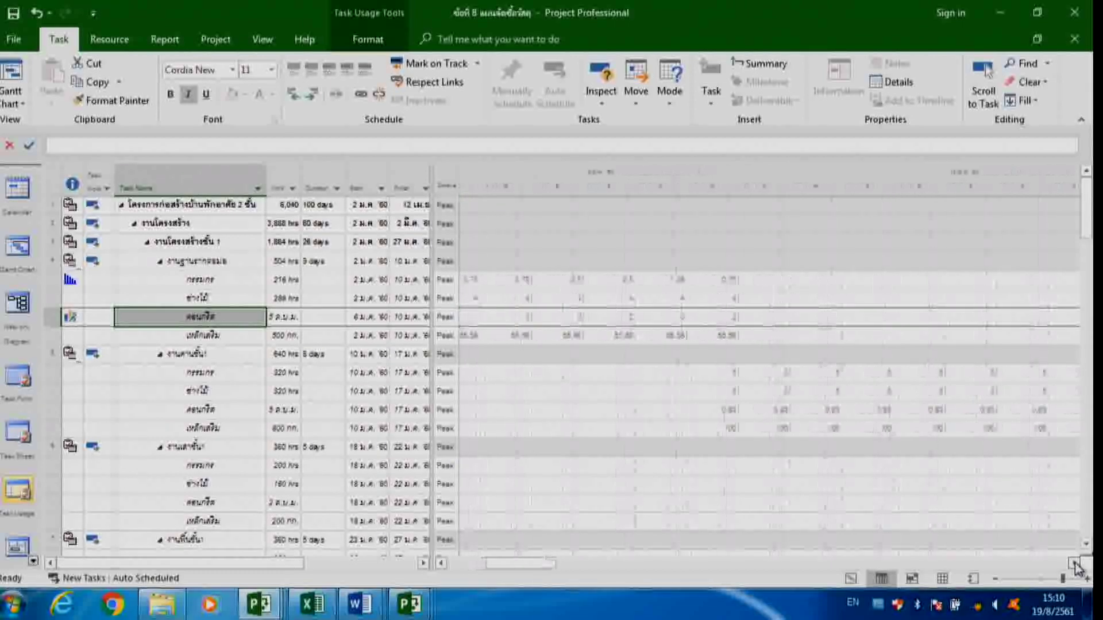
scroll(402, 413, "down", 1)
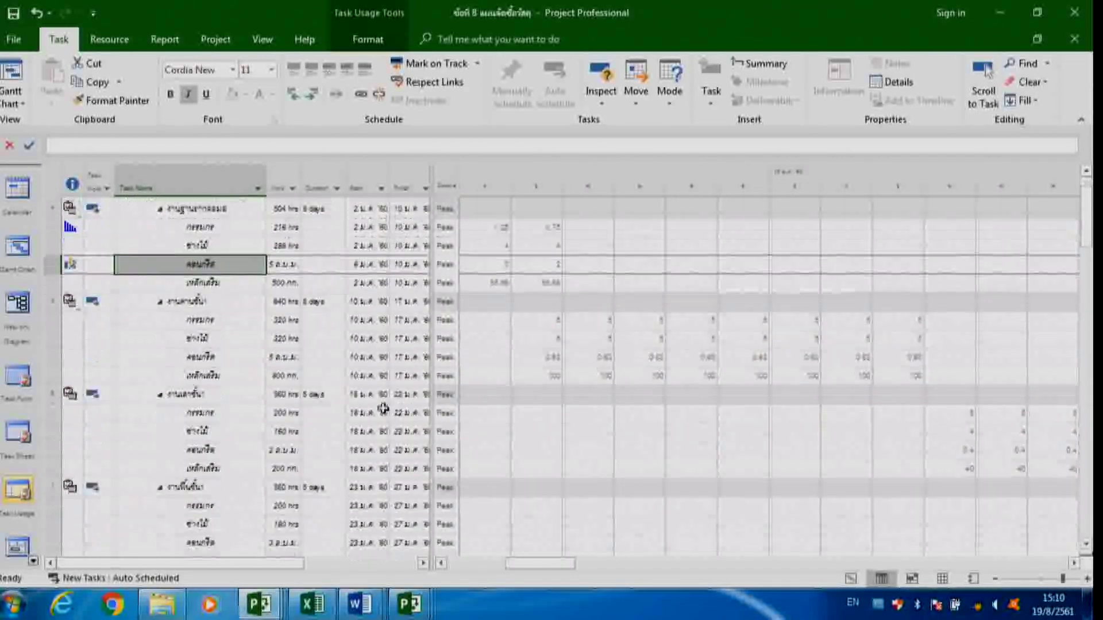
left_click(198, 353)
scroll(198, 353, "down", 1)
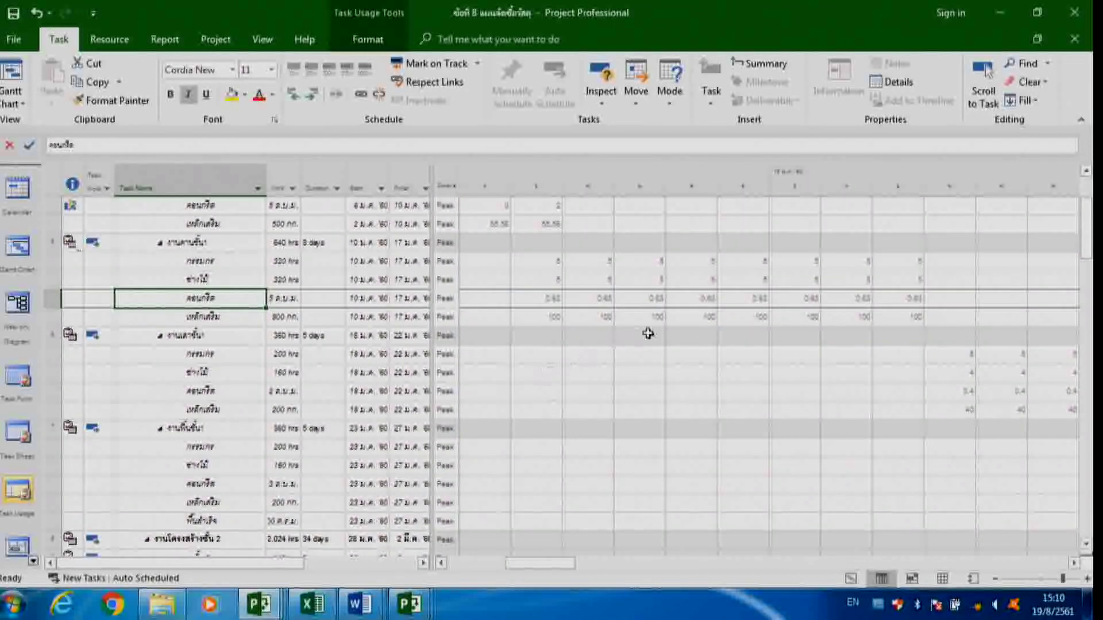
Narrow the Task Name column and adjust the Work column width so the assignments' work amounts can be read
left_click(287, 300)
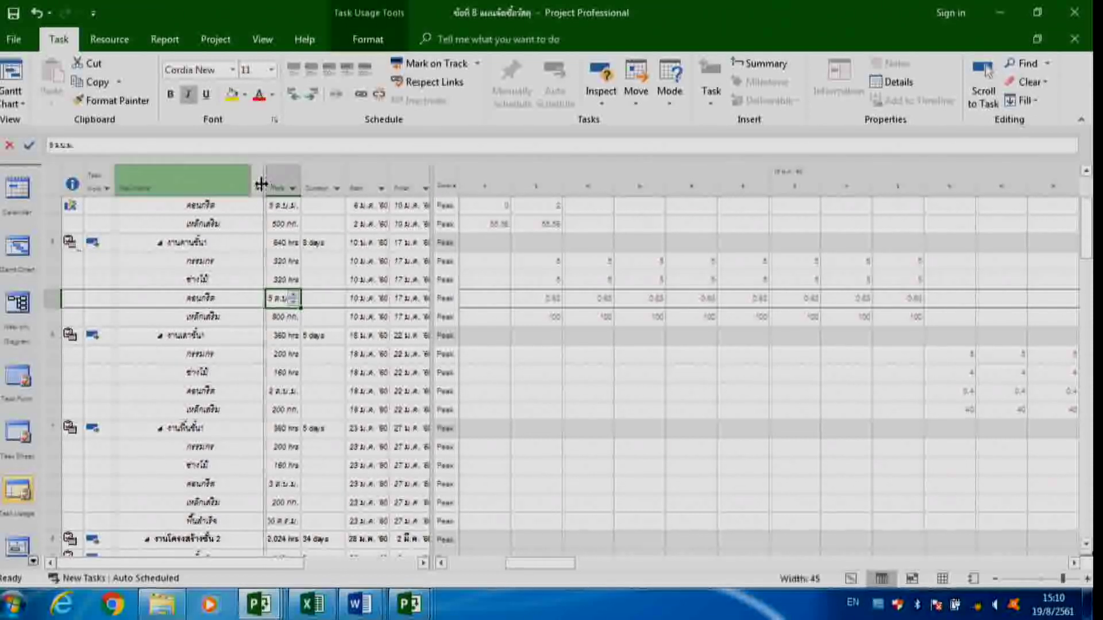
left_click_drag(263, 177, 248, 177)
left_click_drag(294, 181, 296, 180)
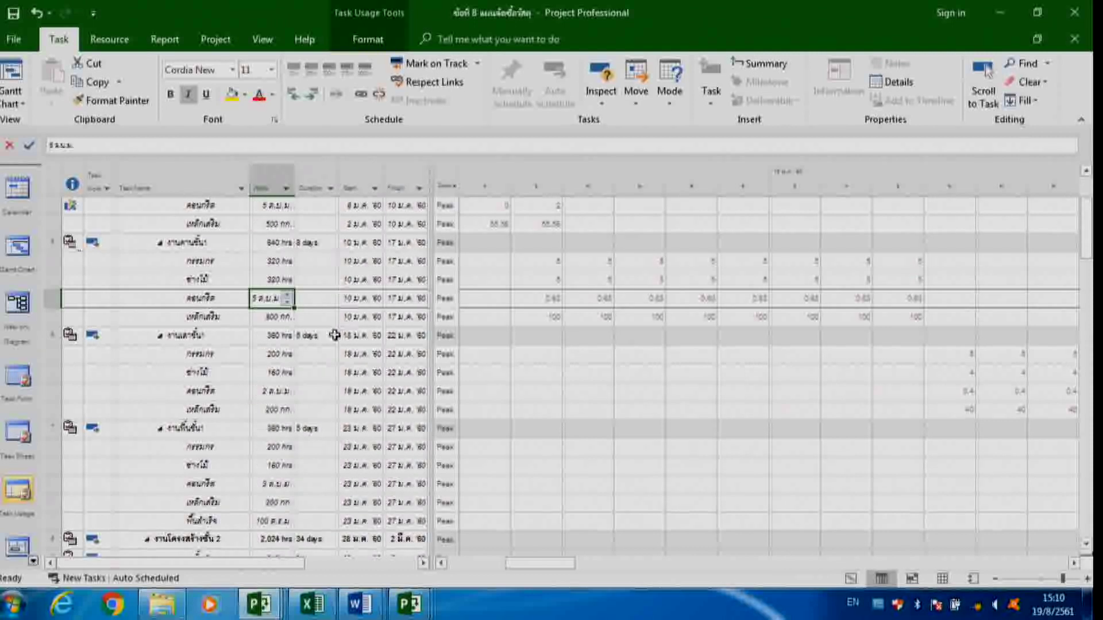
Compare the daily peak units of คอนกรีต under งานคานชั้น1 with its total work and the task's duration
left_click(546, 300)
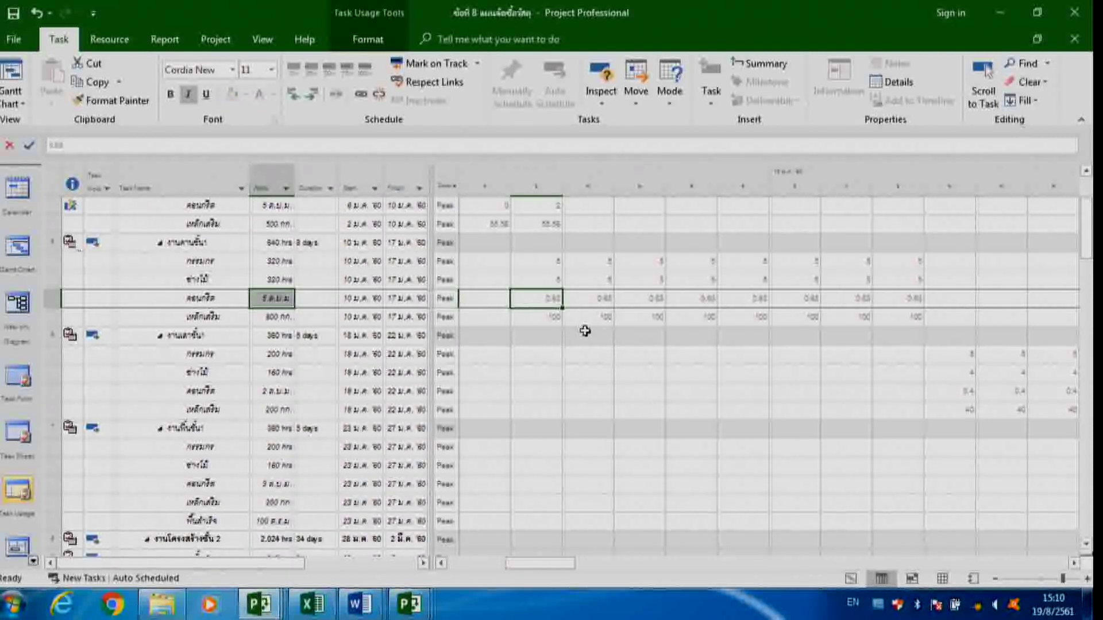
left_click(316, 242)
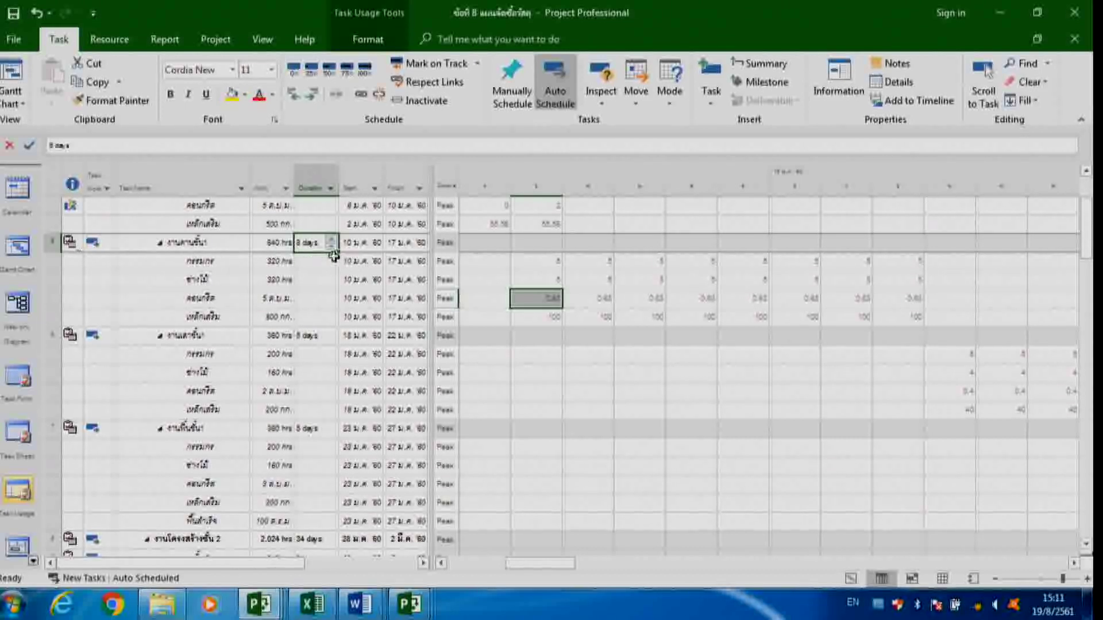
left_click(275, 299)
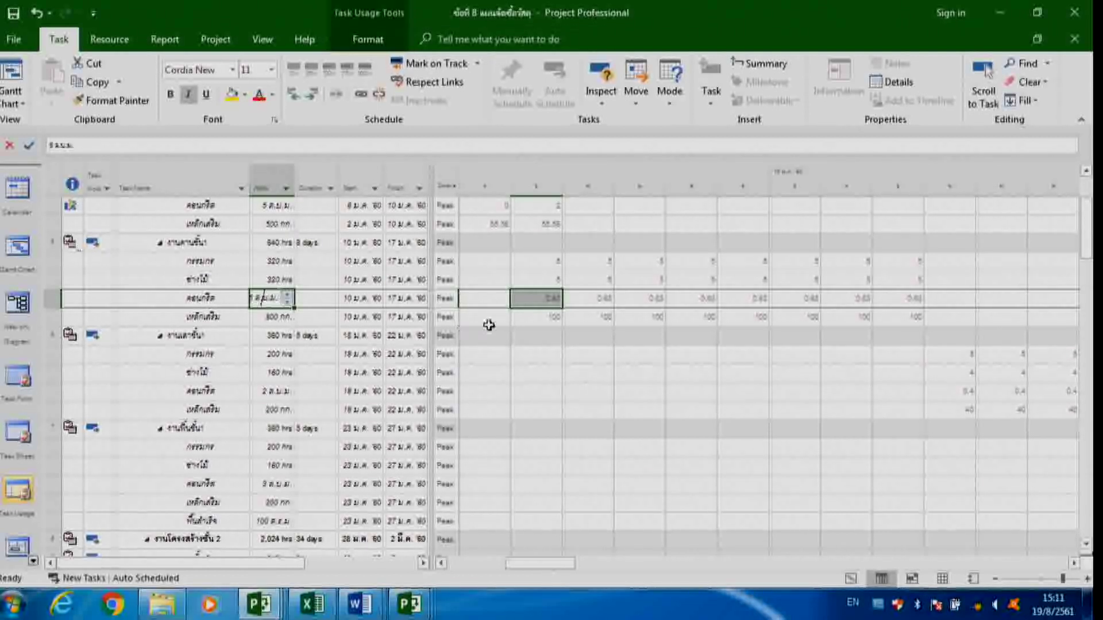
left_click(707, 301)
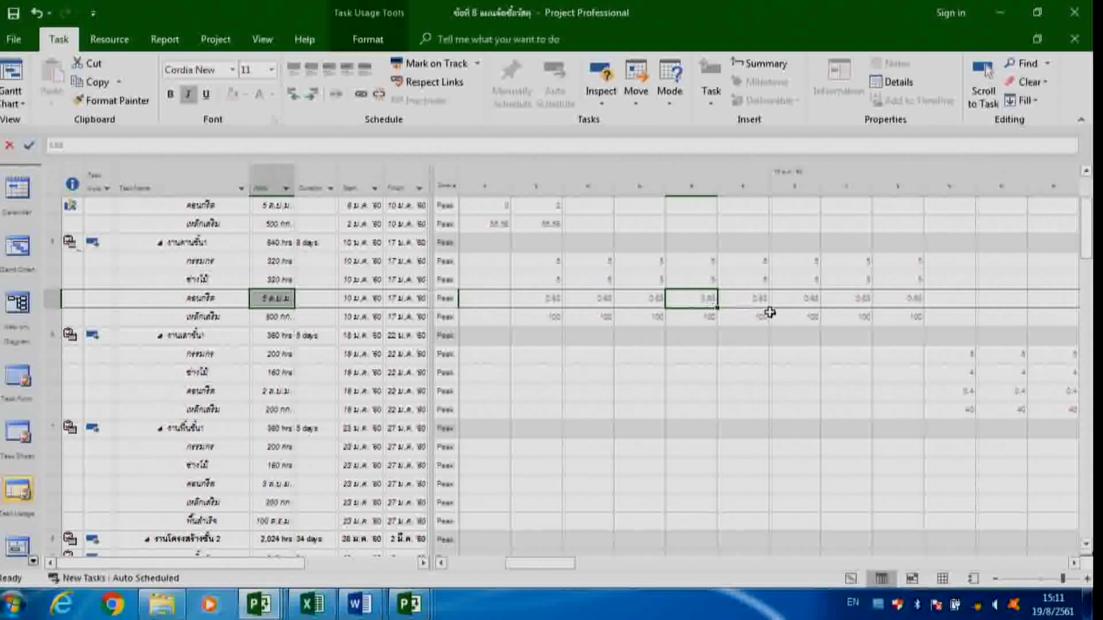
left_click(906, 299)
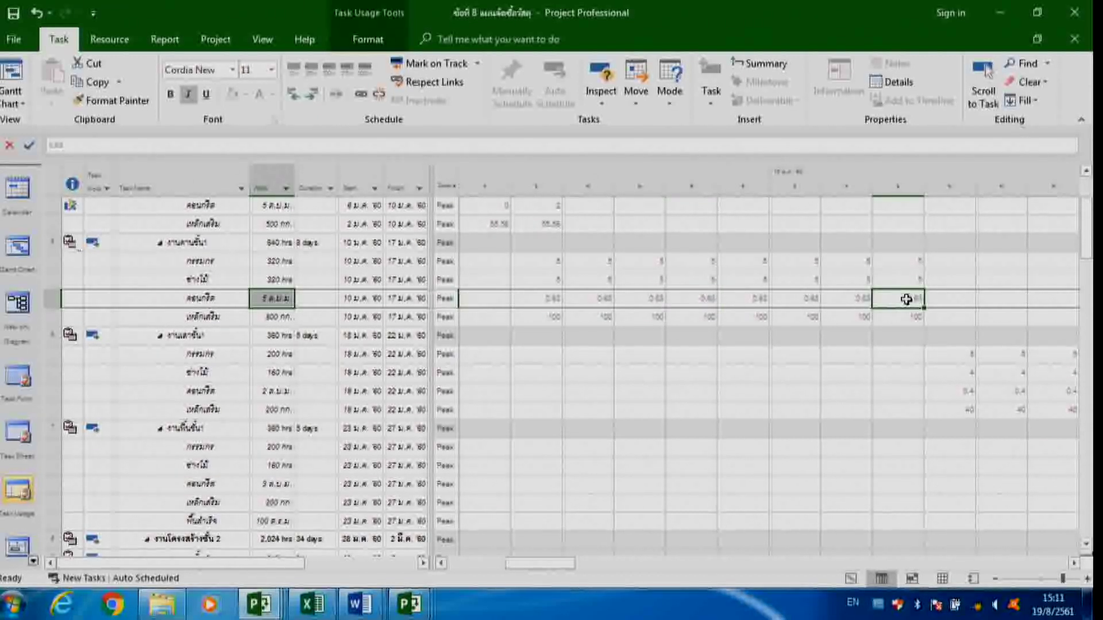
left_click(705, 299)
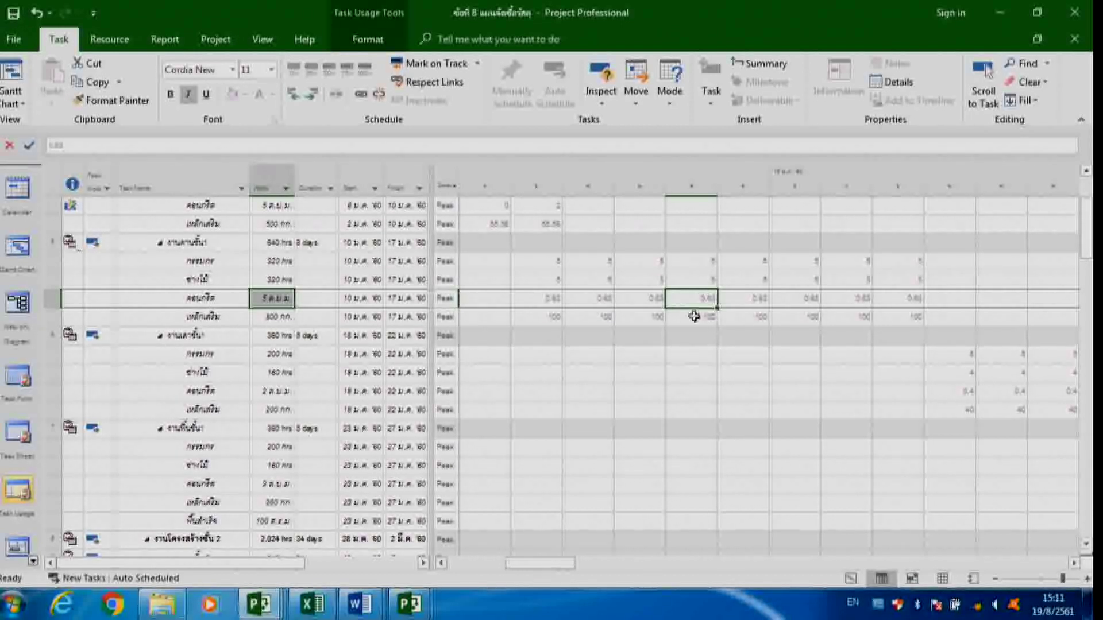
left_click(552, 303)
left_click(610, 352)
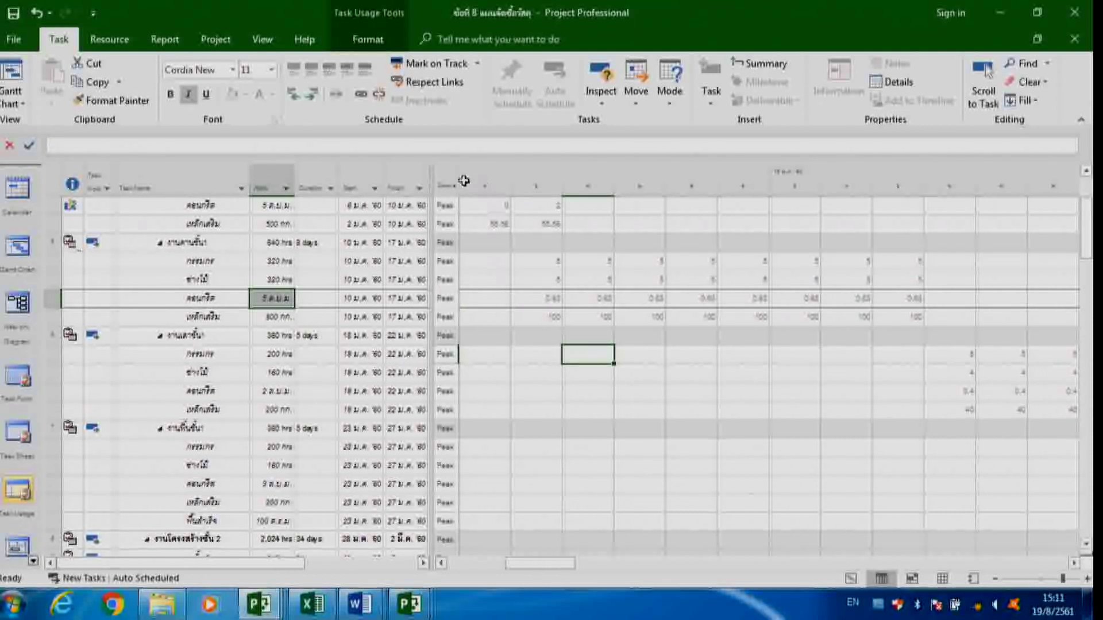
Widen the Details column of the timephased grid and add the Work row alongside Peak Units
left_click_drag(458, 182, 497, 182)
left_click(369, 39)
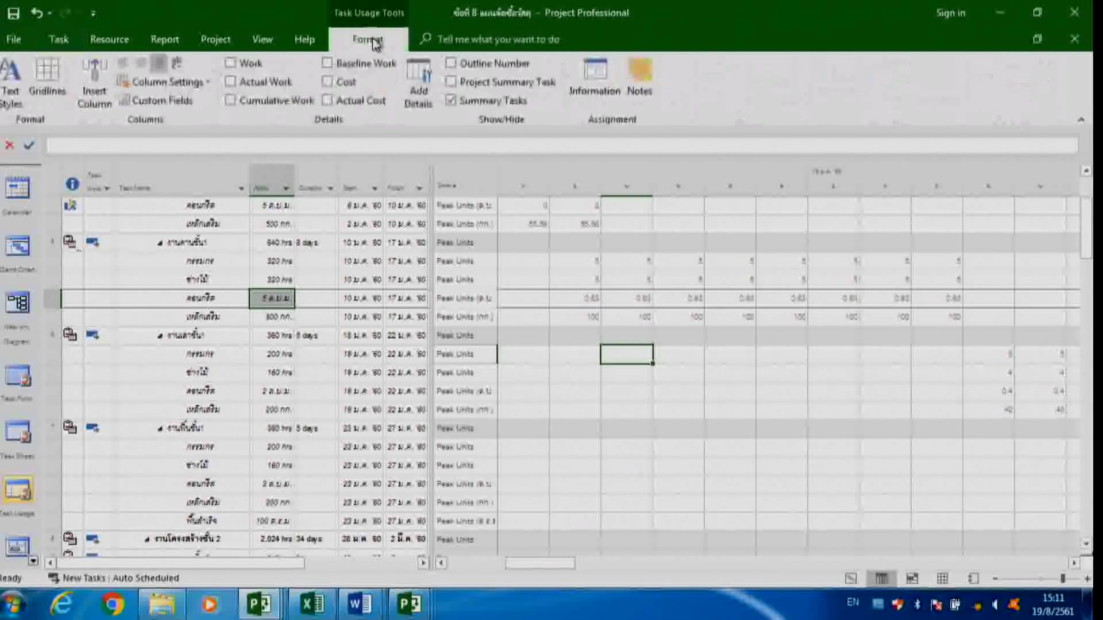
left_click(241, 66)
scroll(505, 287, "down", 3)
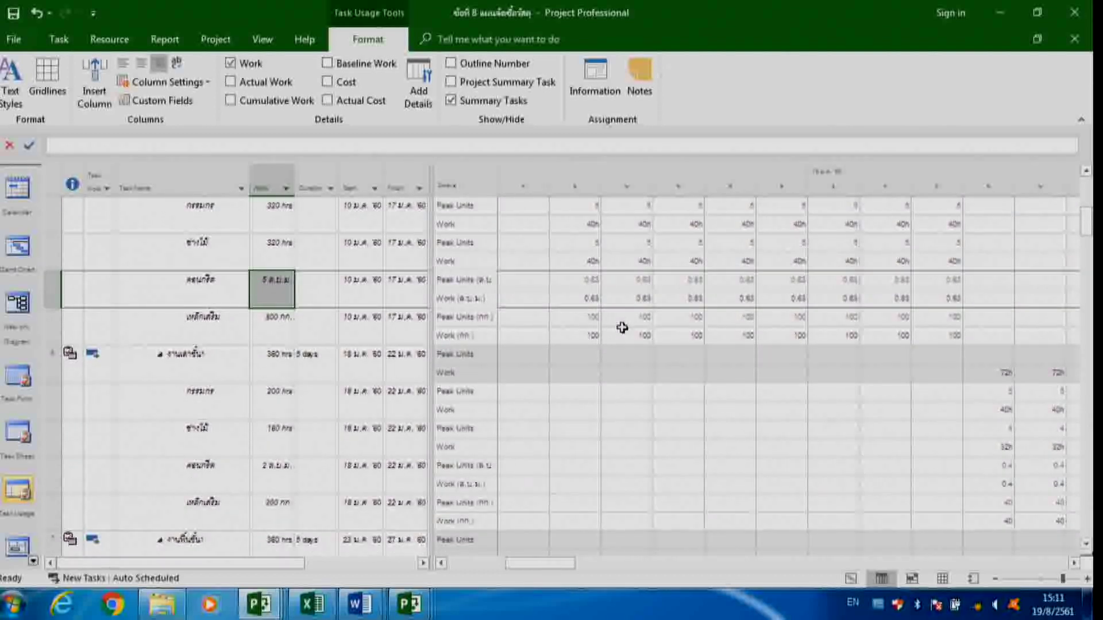
Set the daily work of คอนกรีต under งานคานชั้น1 to 0 for its first three days, starting 10 ม.ค
left_click(583, 298)
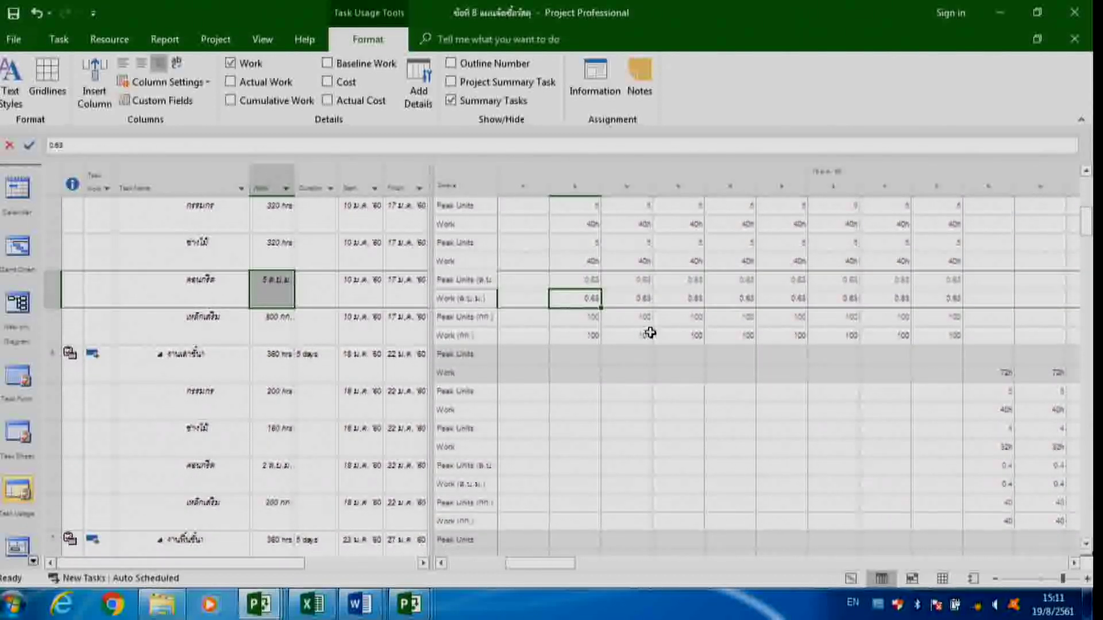
type("0")
key("Tab")
type("0")
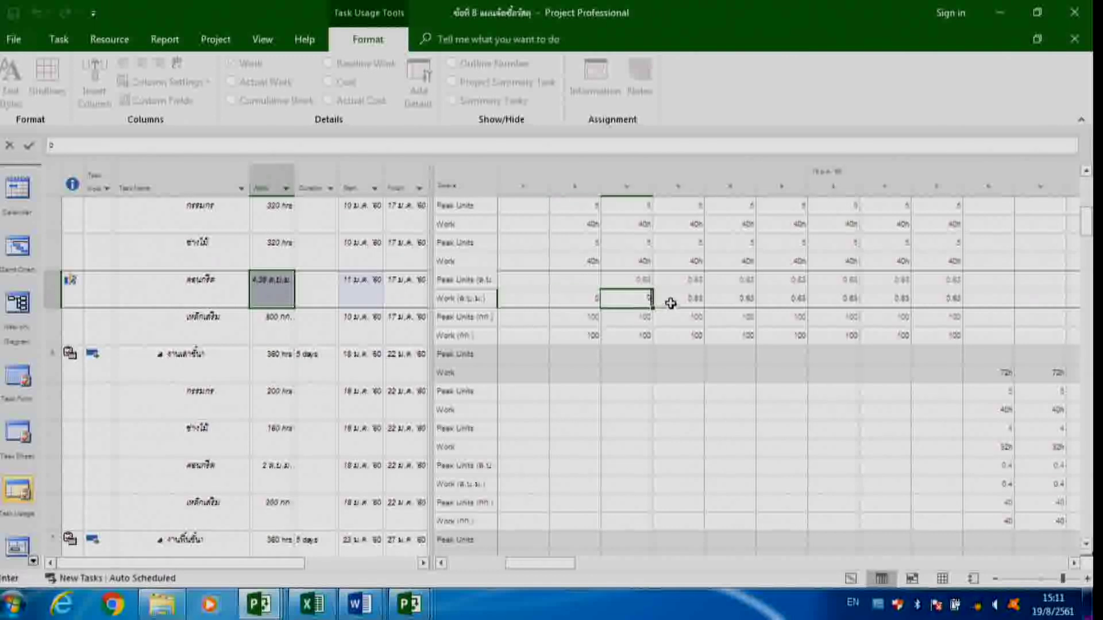
key("Tab")
type("0")
key("Tab")
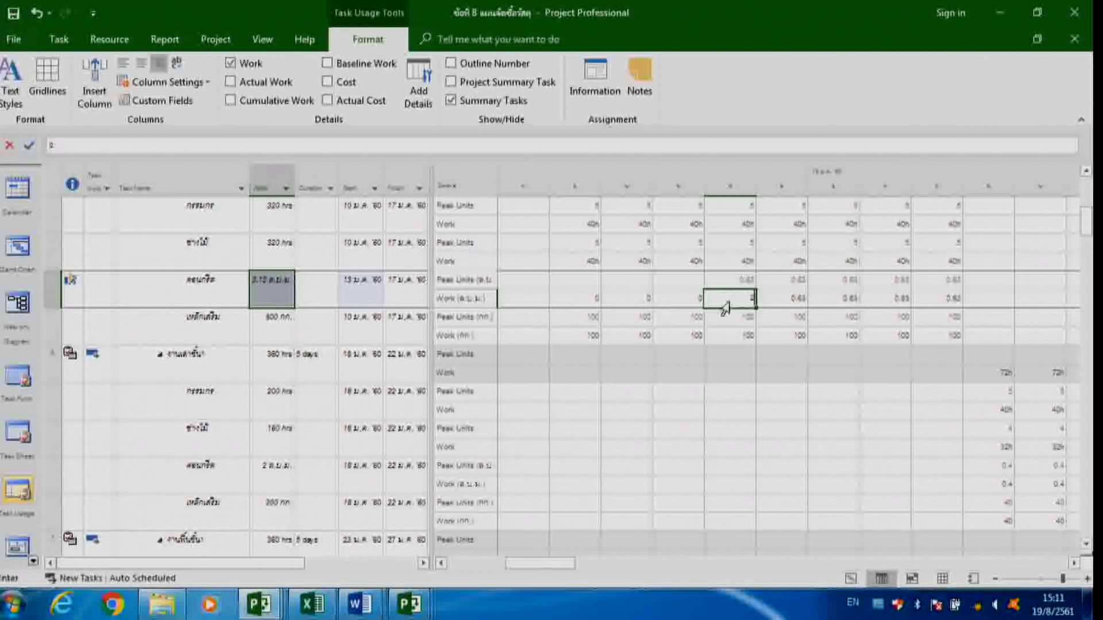
Set คอนกรีต's work under งานคานชั้น1 to 2.5 on the fourth and eighth days and 0 on the three days between
type("2.5")
left_click(780, 297)
type("0.63")
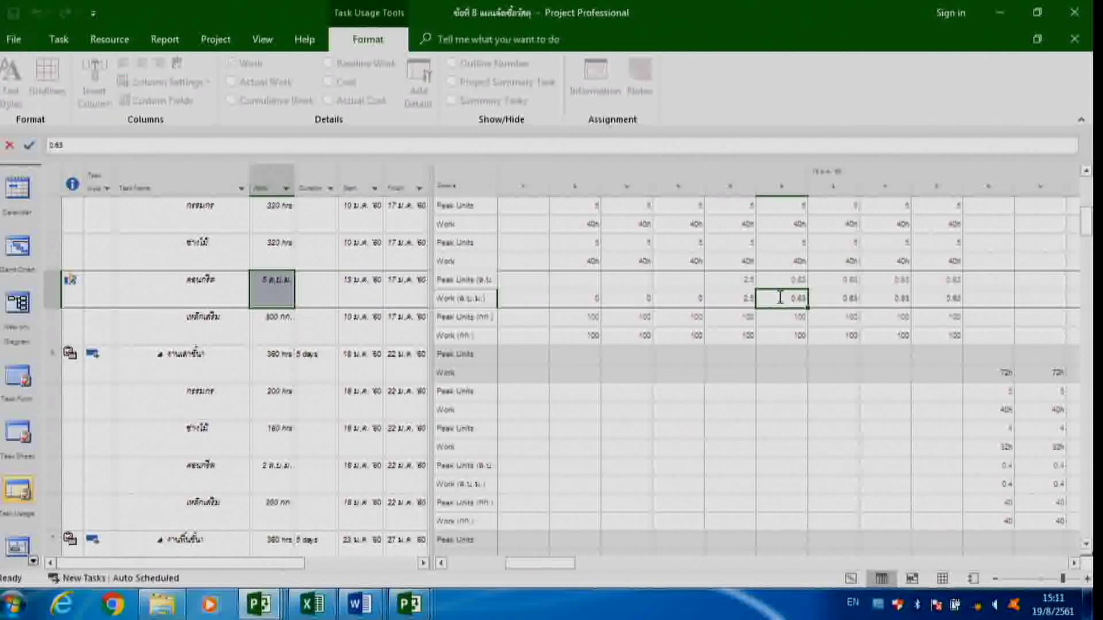
left_click(821, 298)
type("0")
left_click(877, 303)
type("0")
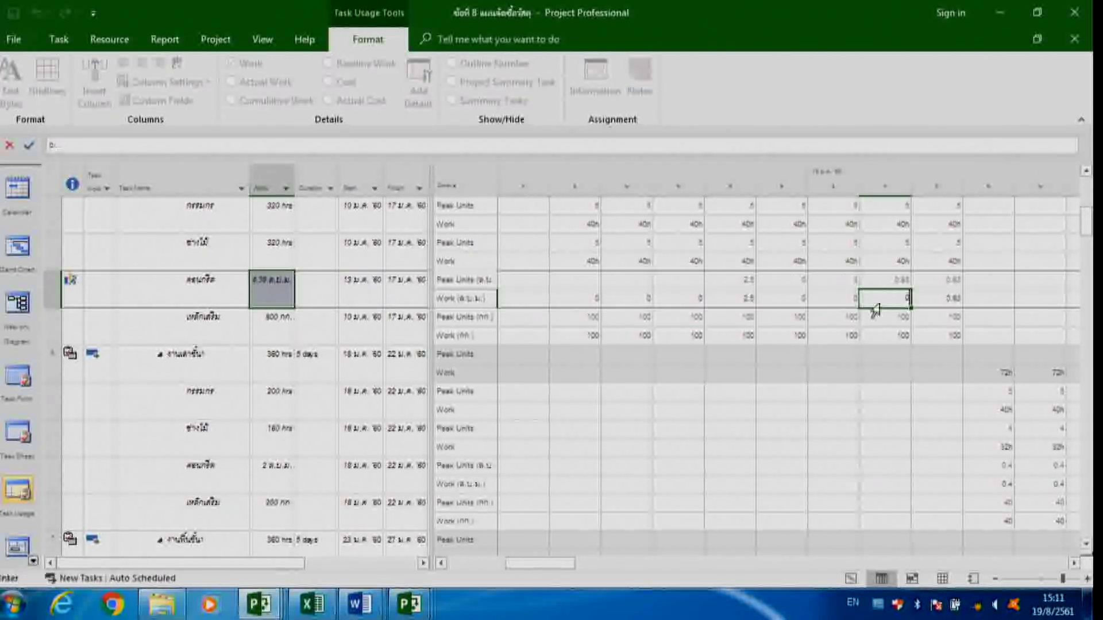
left_click(937, 304)
type("0.5")
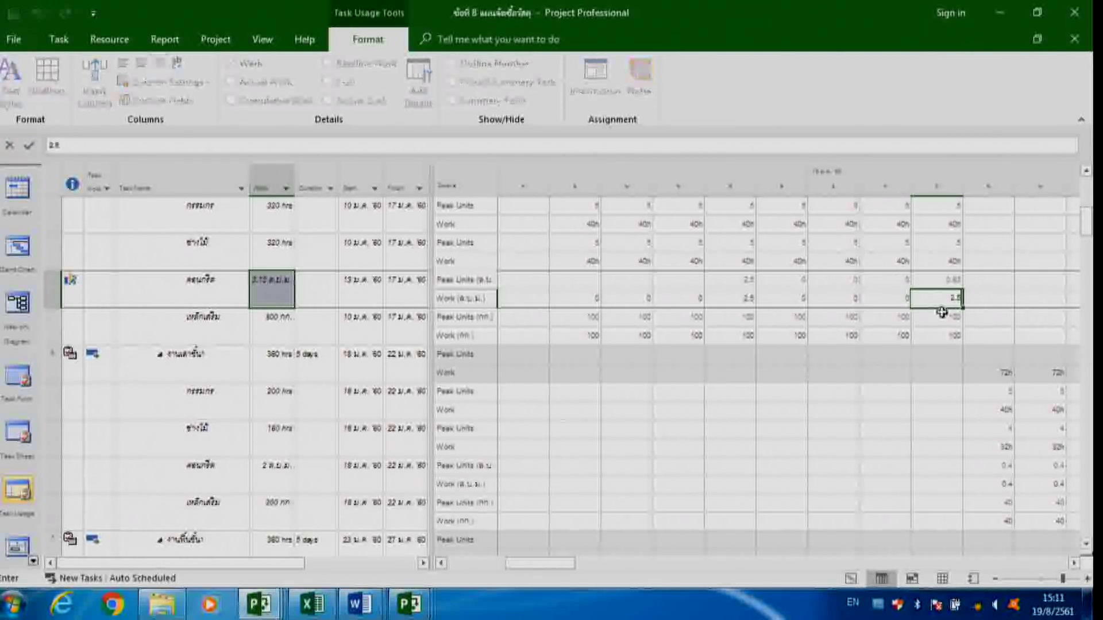
left_click(942, 373)
left_click(728, 297)
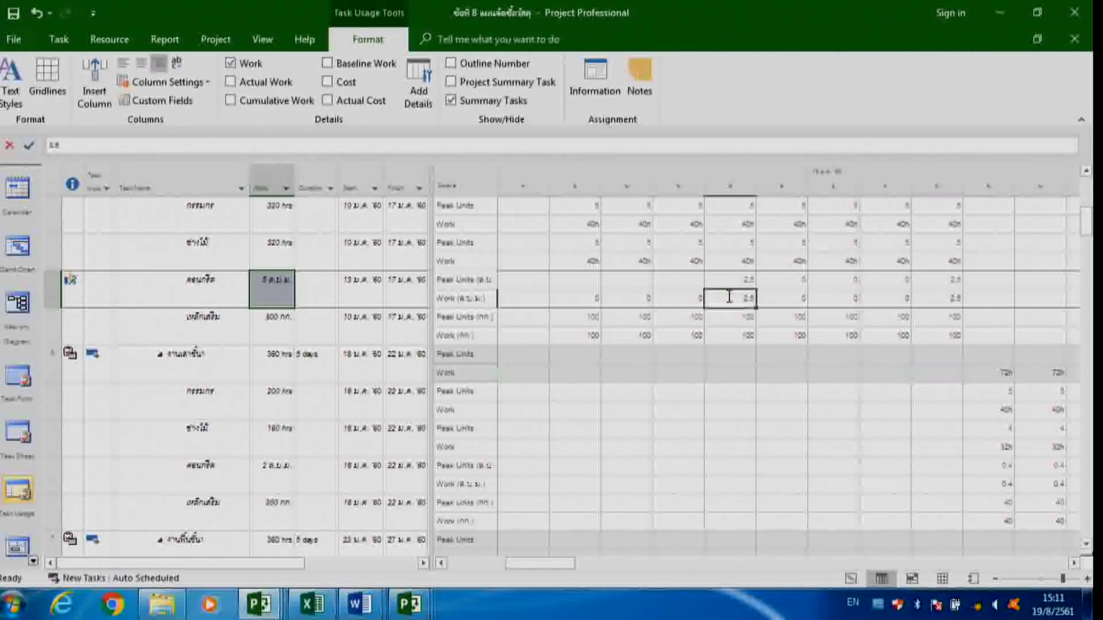
left_click(918, 302)
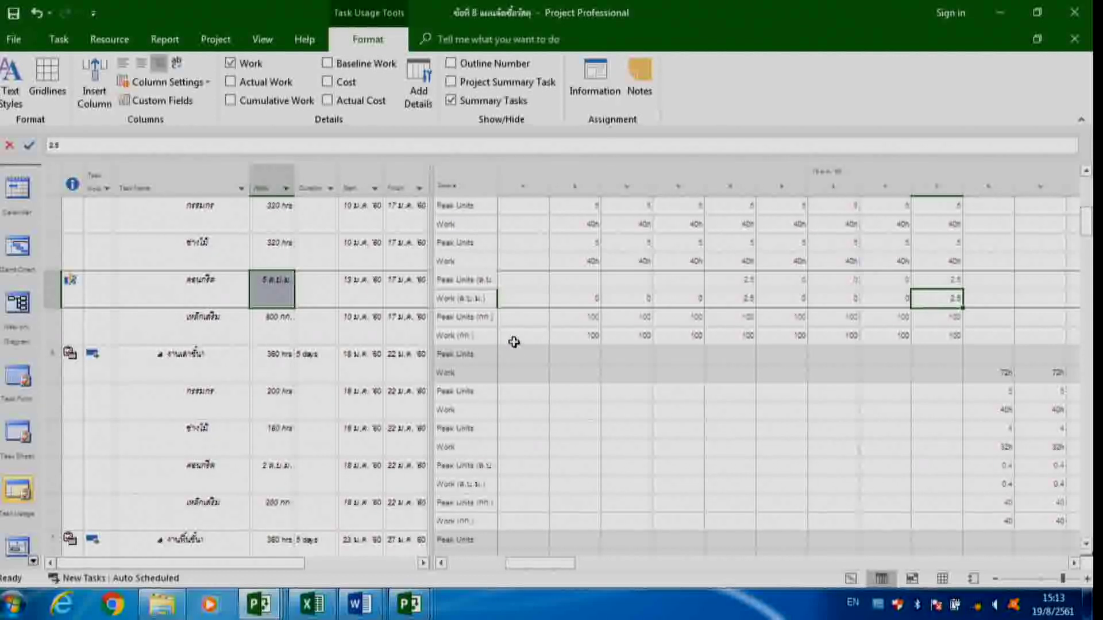
Select the กรรมกร assignment under งานฐานรากตอม่อ, then display the project in the Gantt Chart view
scroll(459, 376, "up", 3)
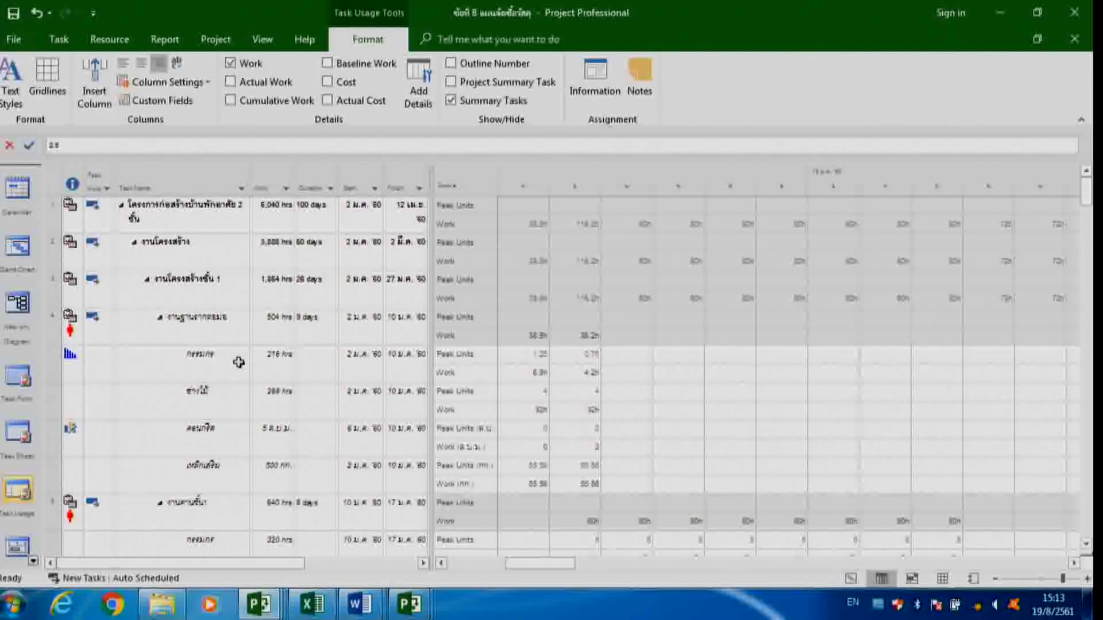
left_click(222, 357)
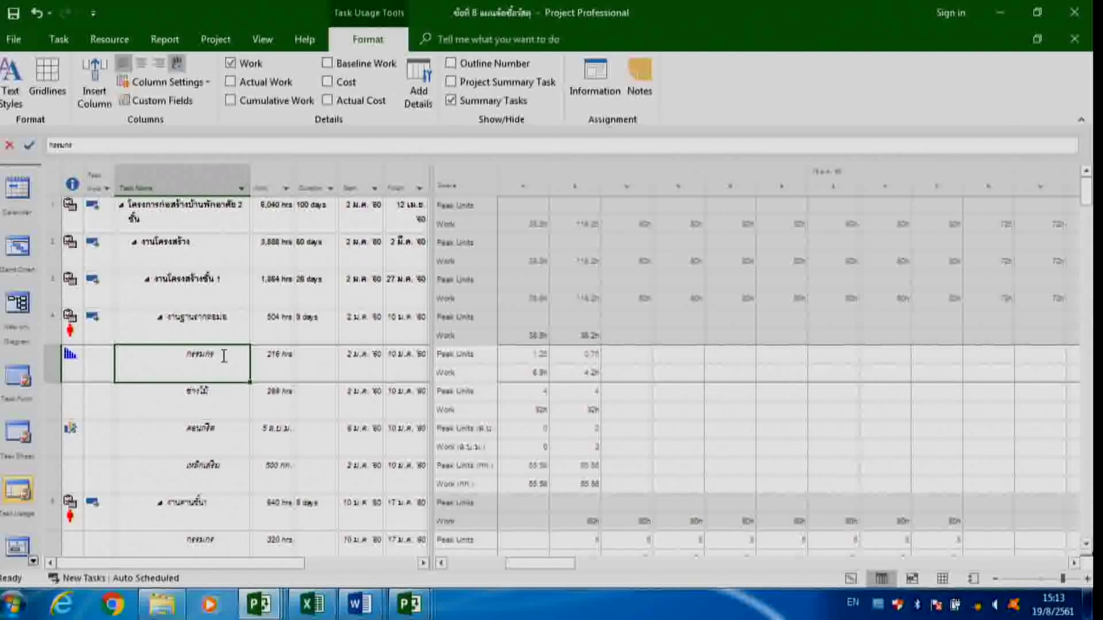
left_click(17, 246)
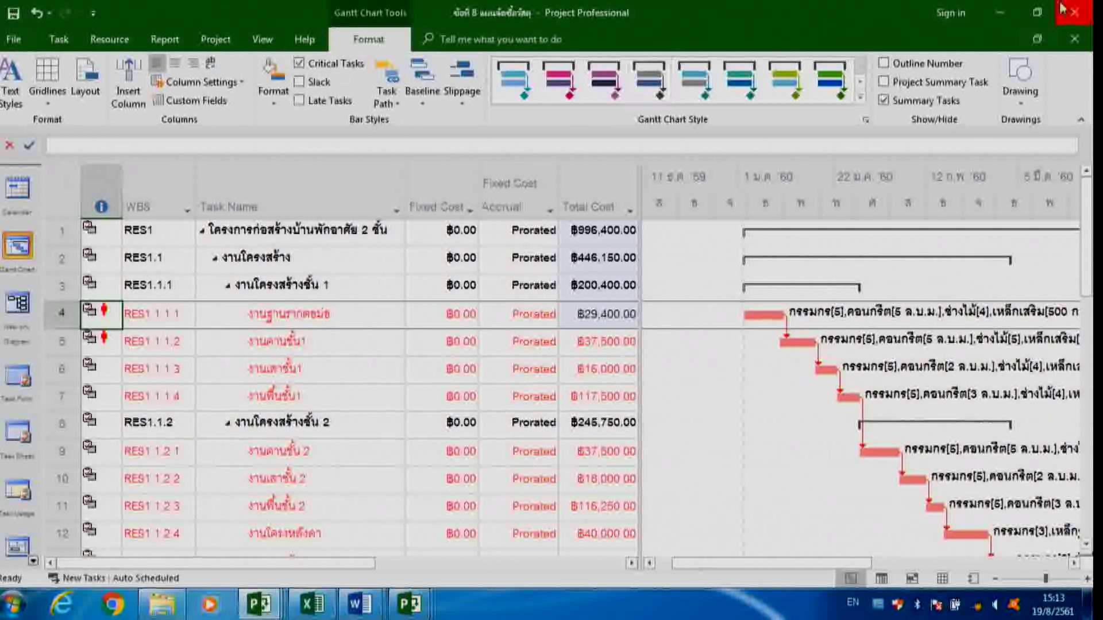
Open the project file ข้อที่ 9 ปัญหาแรงงาน from the Path 2 folder
left_click(13, 39)
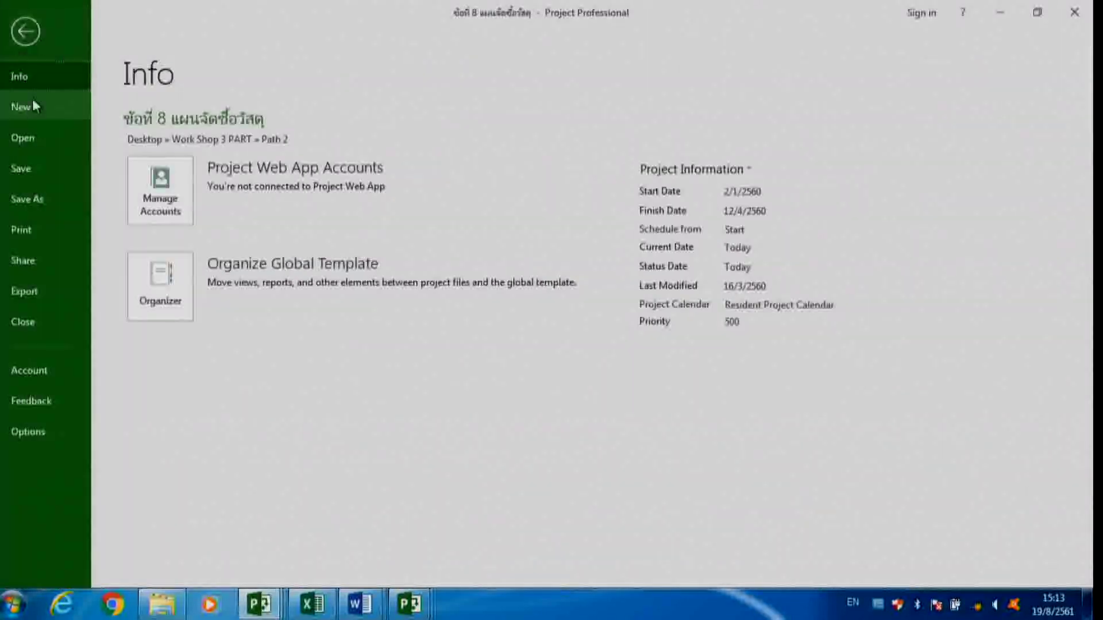
left_click(23, 145)
double_click(185, 230)
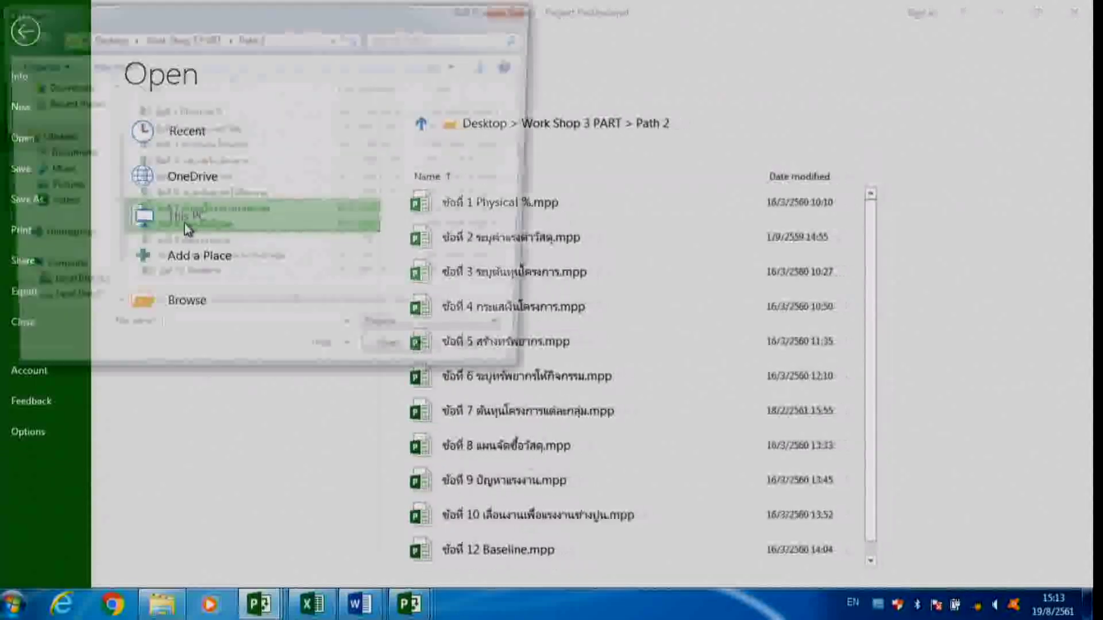
left_click(195, 230)
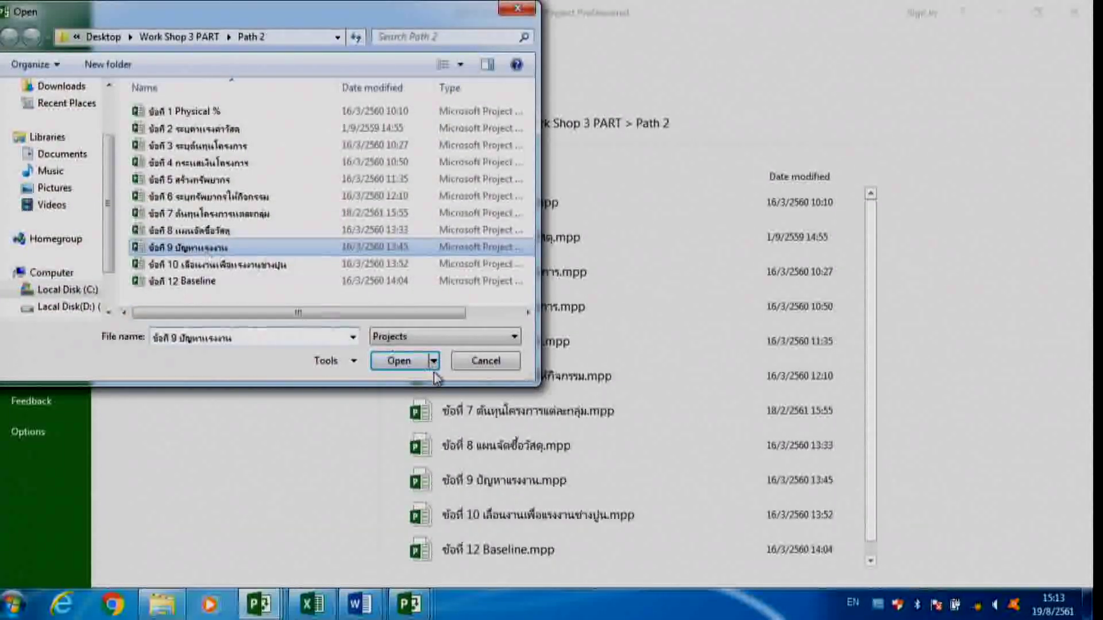
left_click(399, 361)
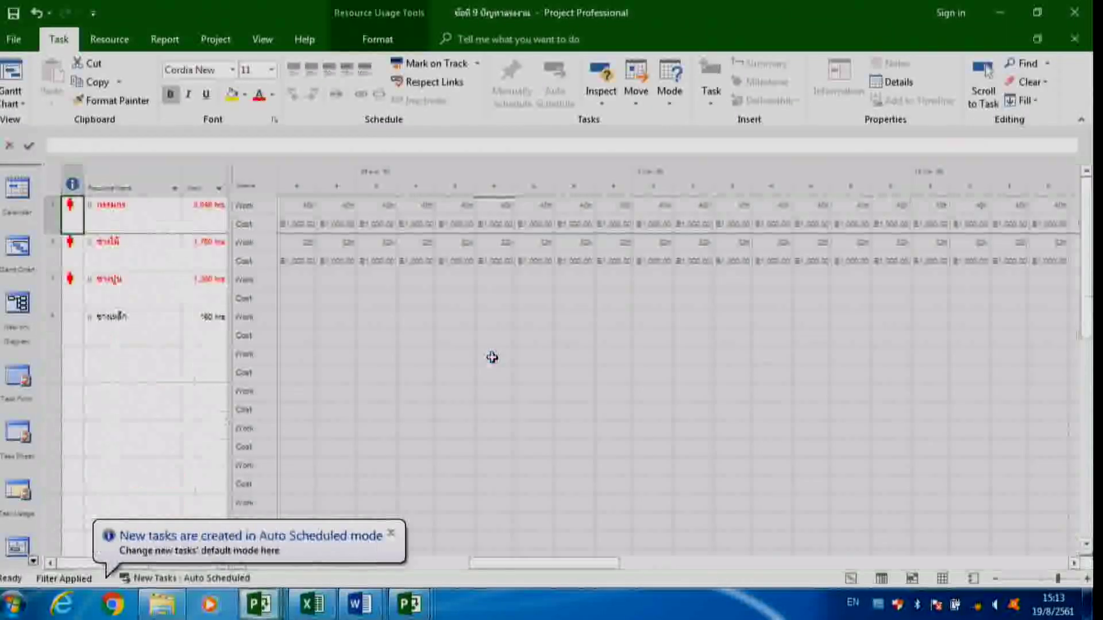
Check the กรรมกร, ช่างไม้, ช่างปูน and ช่างเหล็ก resources for overallocation in the Resource Usage view
left_click(141, 246)
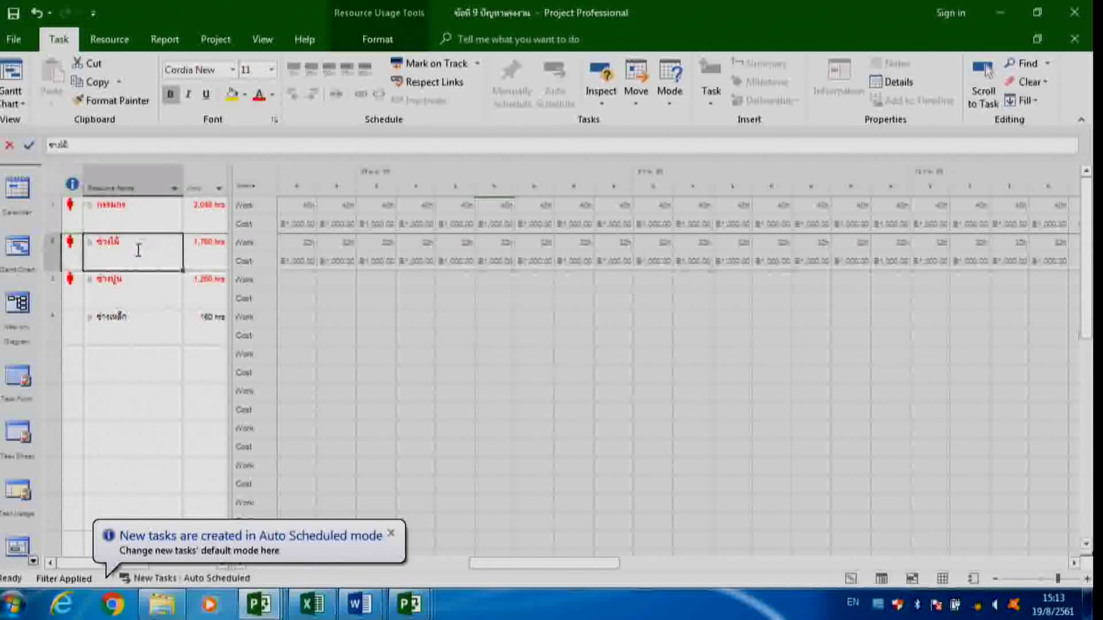
left_click(117, 204)
left_click(120, 252)
left_click(123, 285)
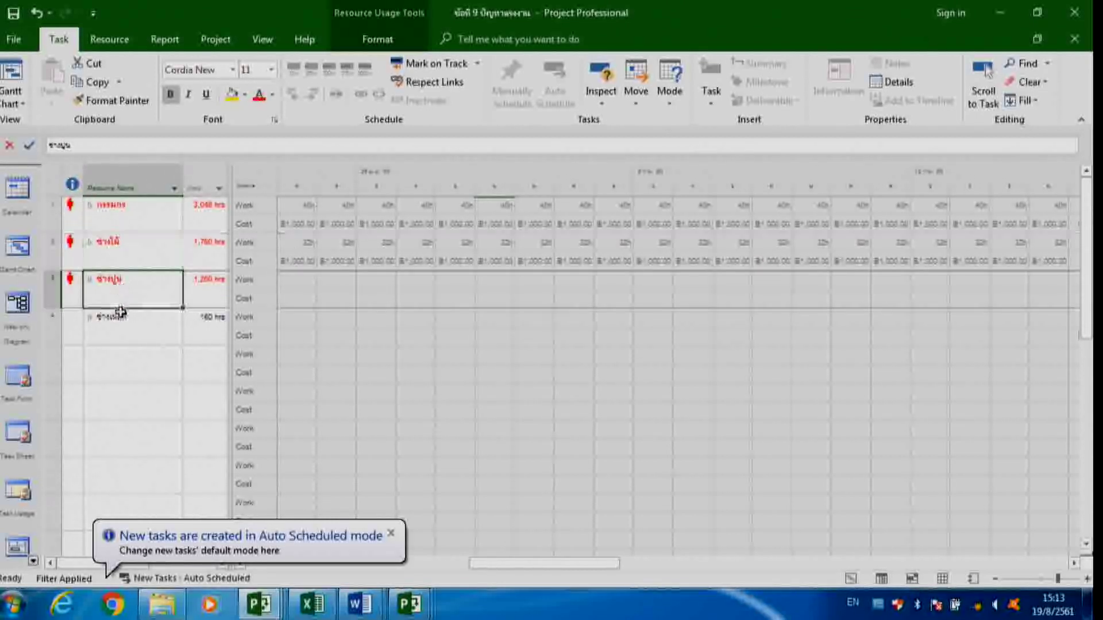
left_click(128, 315)
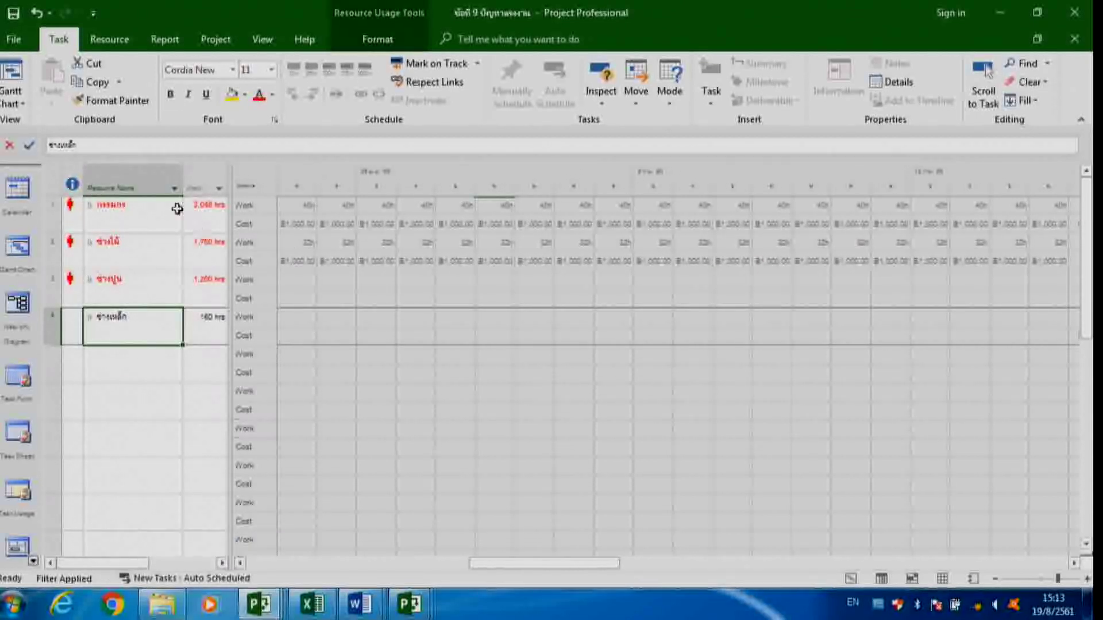
Display the Resource Graph and examine the allocation of the กรรมกร and ช่างไม้ resources over the project dates
left_click(33, 561)
left_click(34, 561)
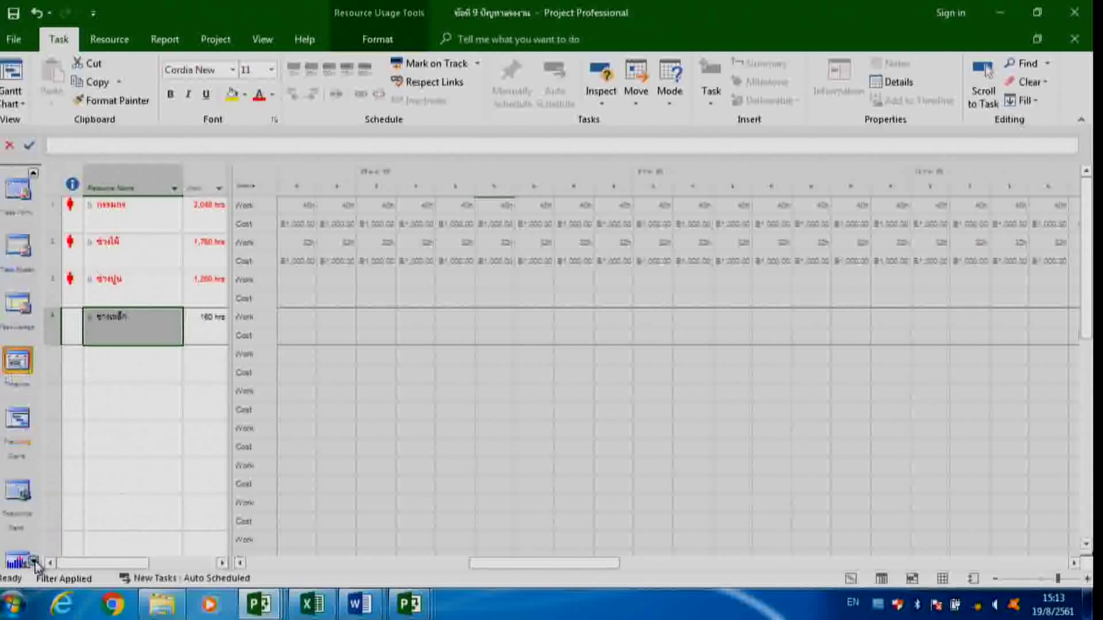
left_click(34, 561)
left_click(17, 519)
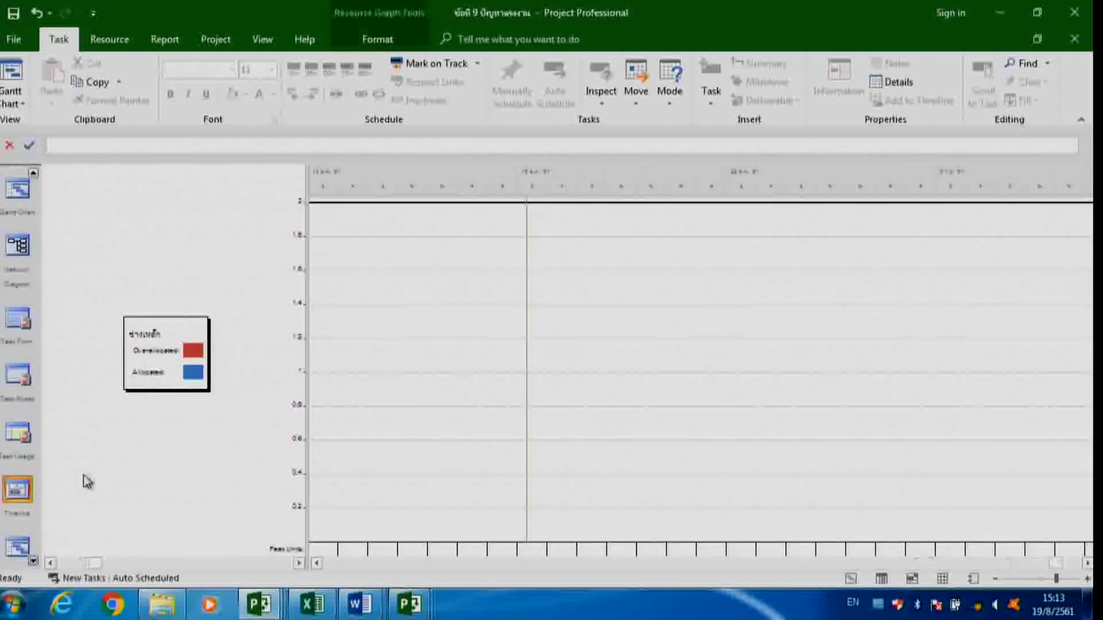
left_click(134, 563)
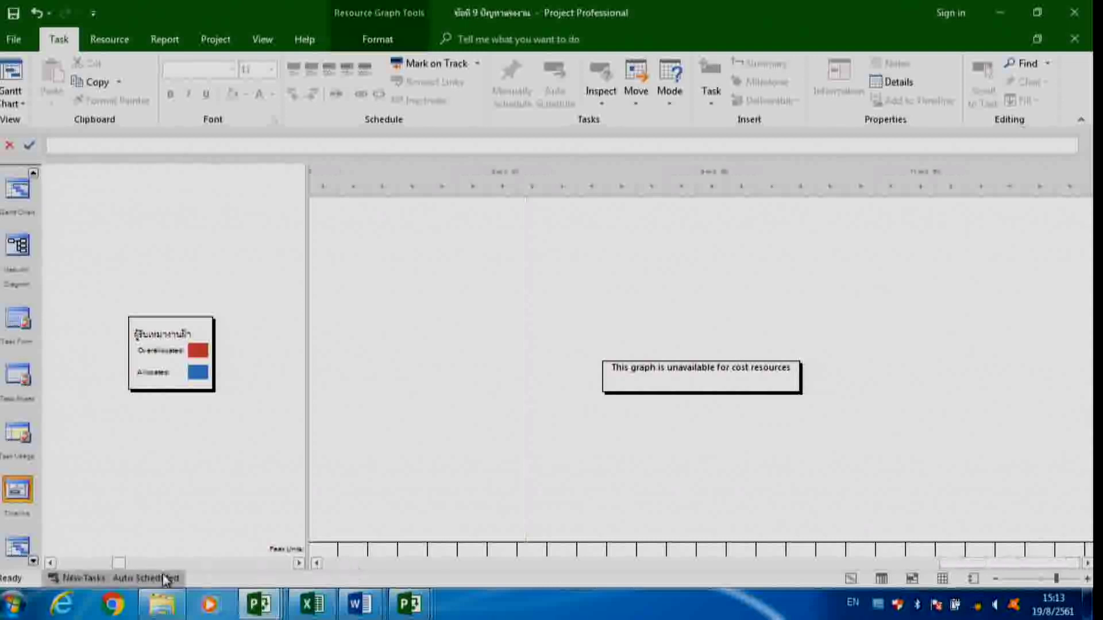
left_click(70, 564)
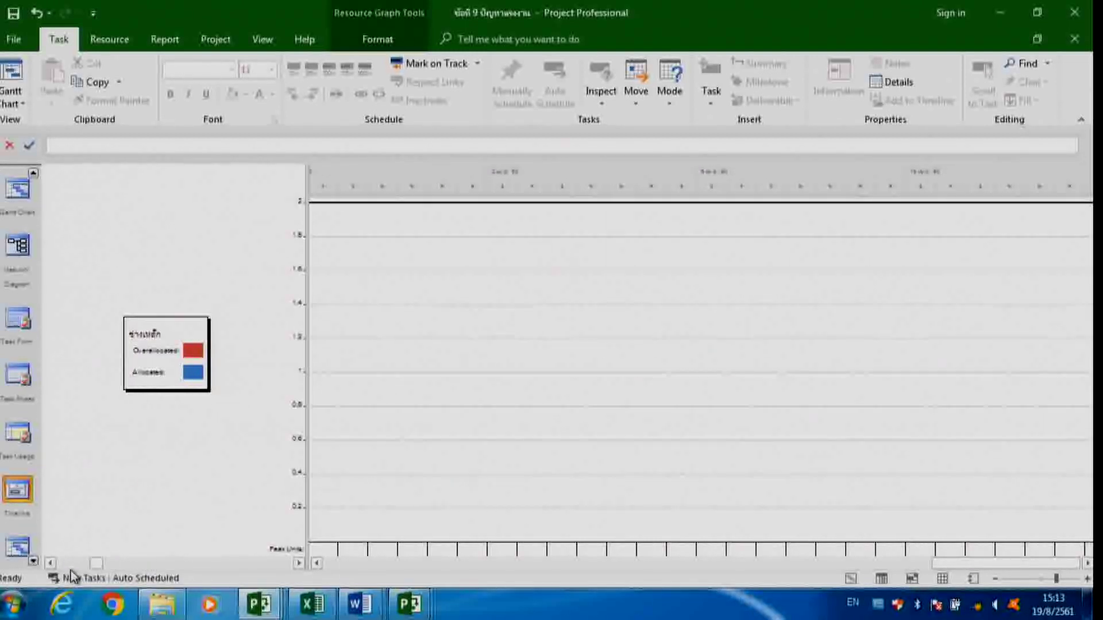
left_click(71, 564)
left_click(63, 564)
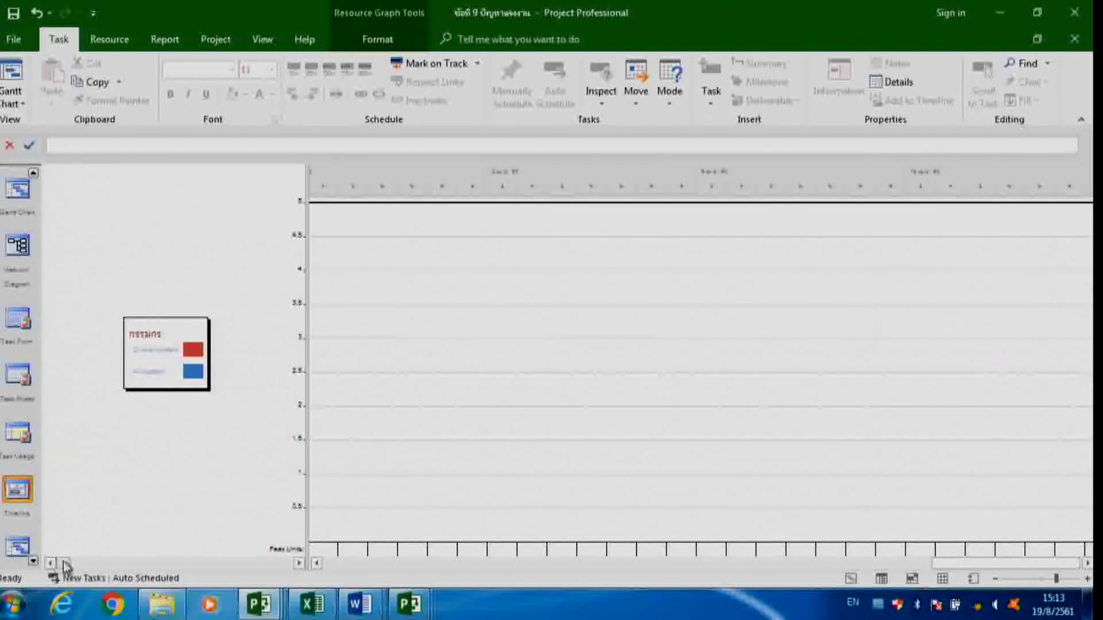
left_click(89, 564)
left_click(335, 564)
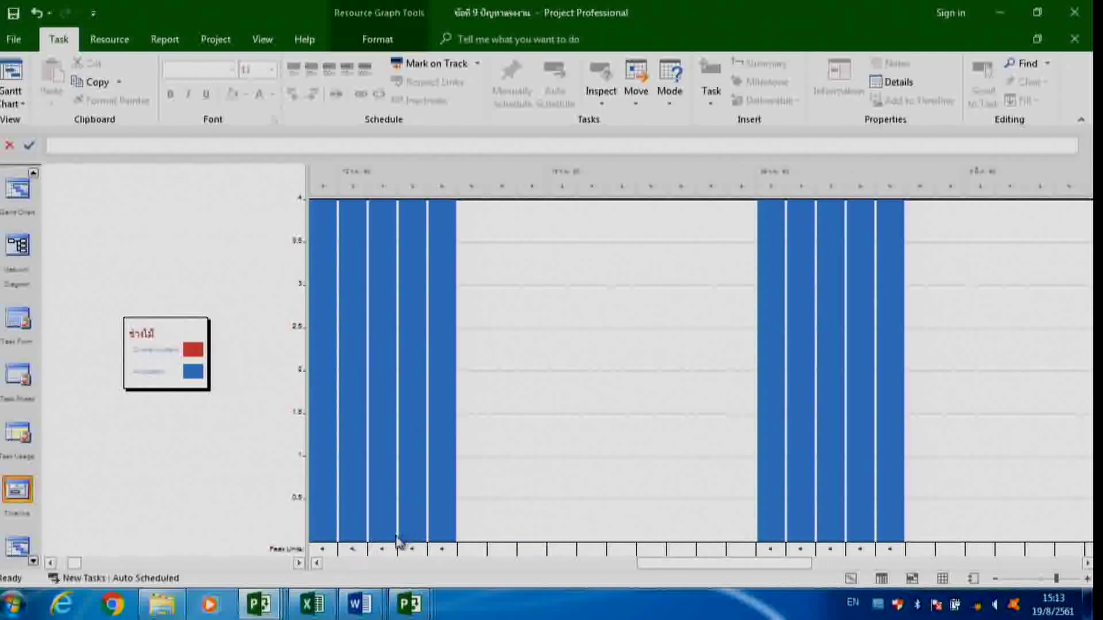
left_click_drag(771, 566, 1029, 556)
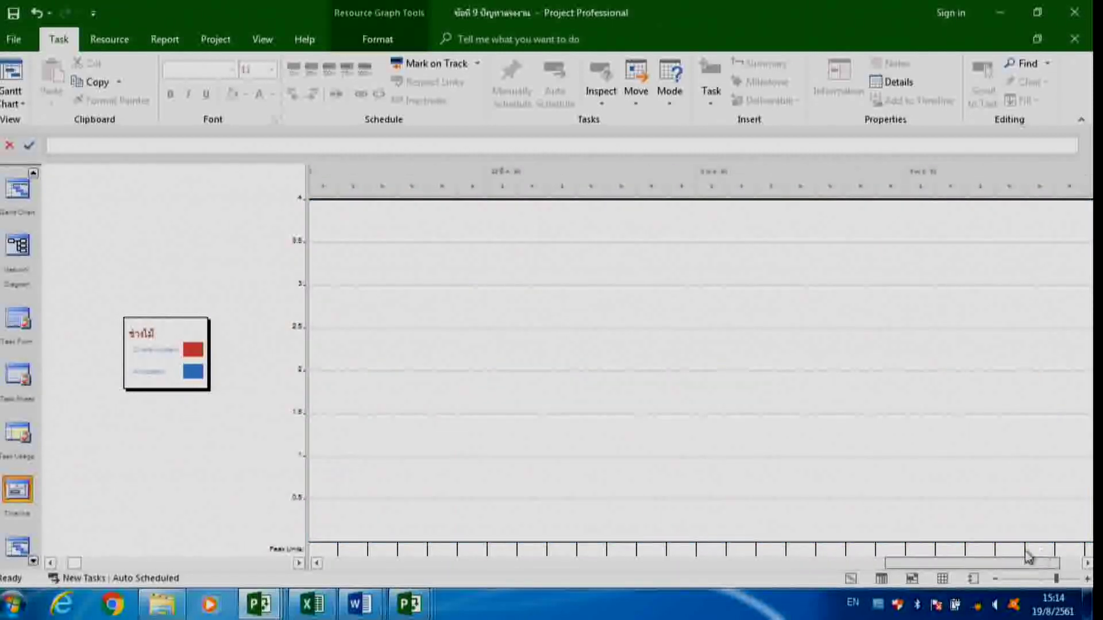
Examine the Resource Graph for ช่างปูน, ช่างเหล็ก and the subcontractor resources ผู้รับเหมางานระบบ and ผู้รับเหมางานฝ้า
left_click(162, 564)
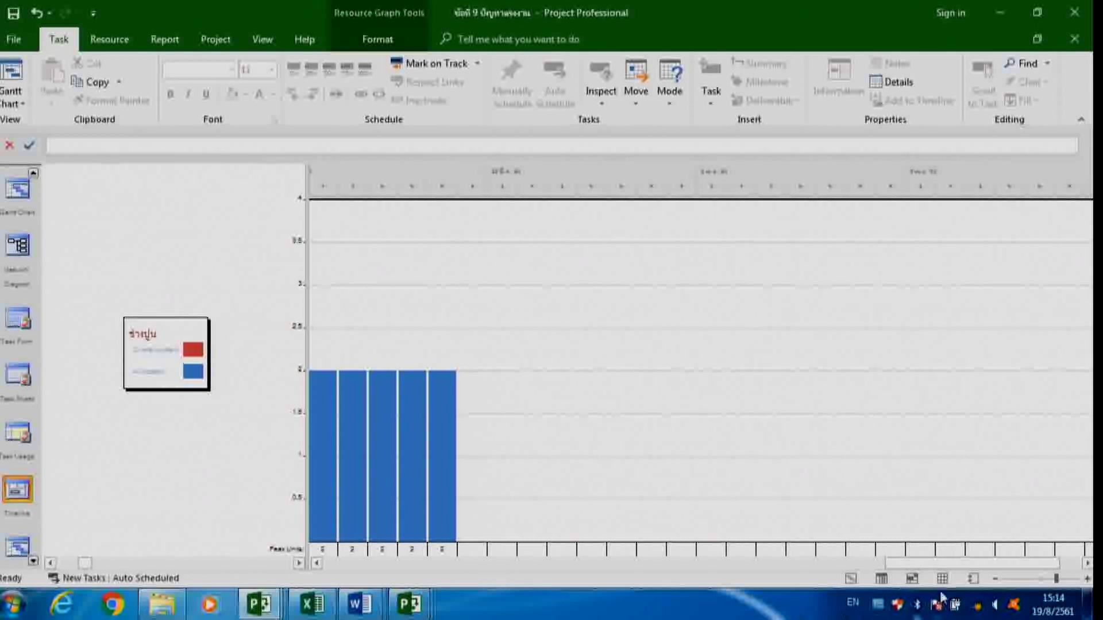
left_click_drag(919, 564, 782, 599)
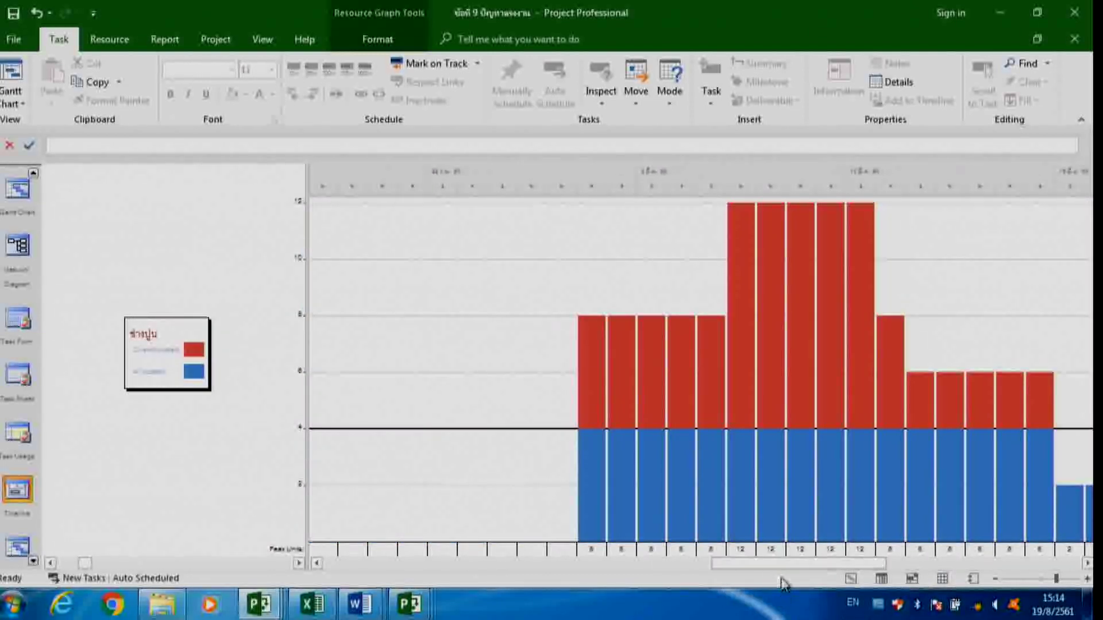
left_click(112, 567)
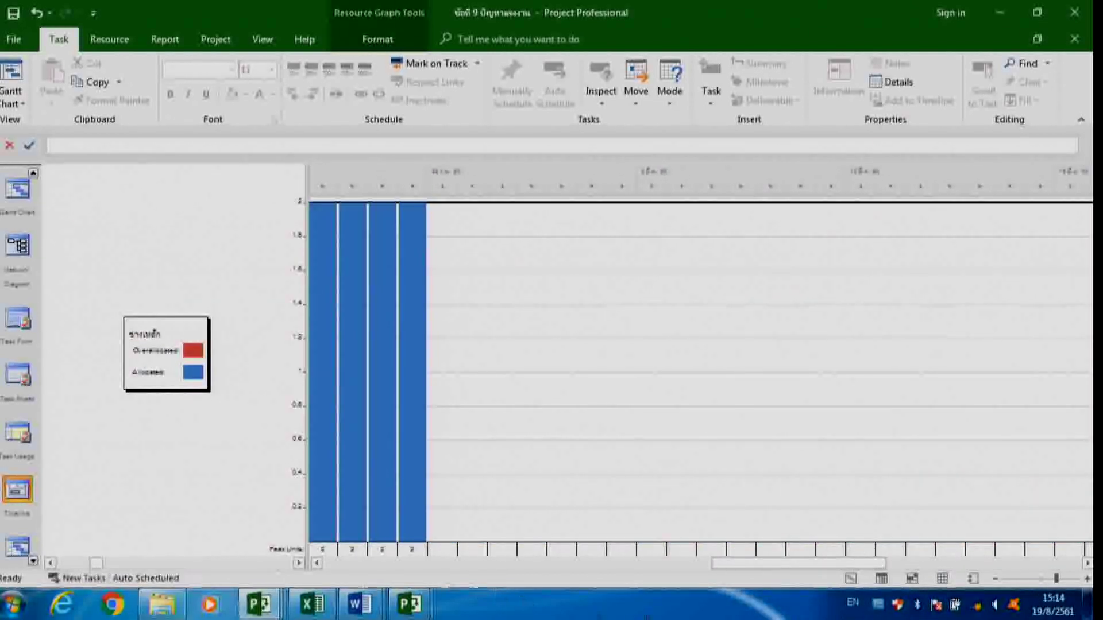
left_click_drag(829, 563, 394, 558)
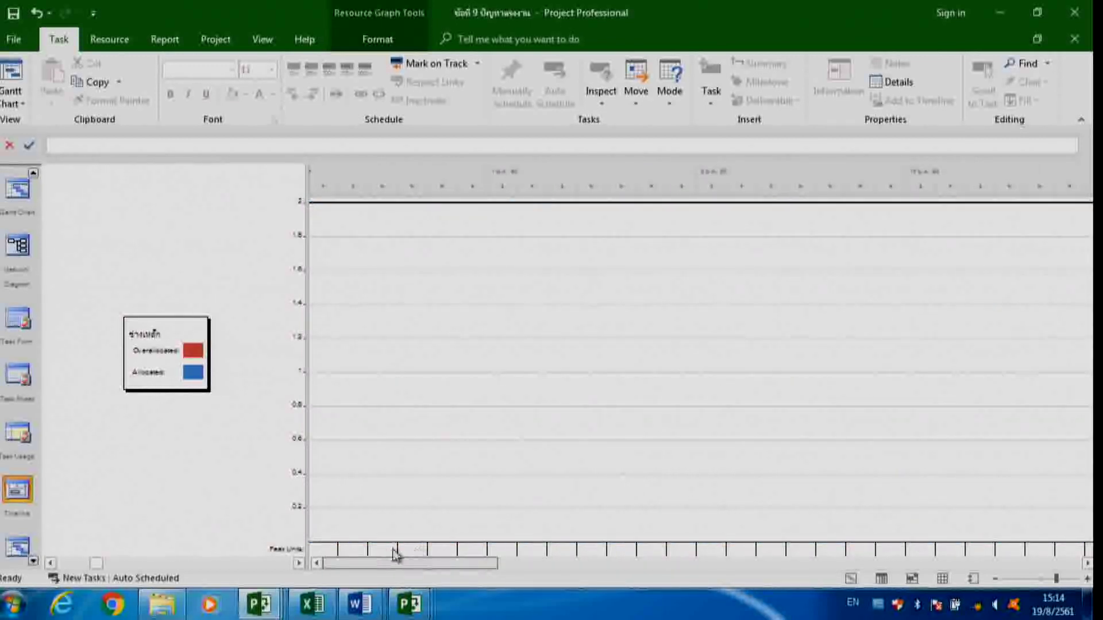
left_click(170, 564)
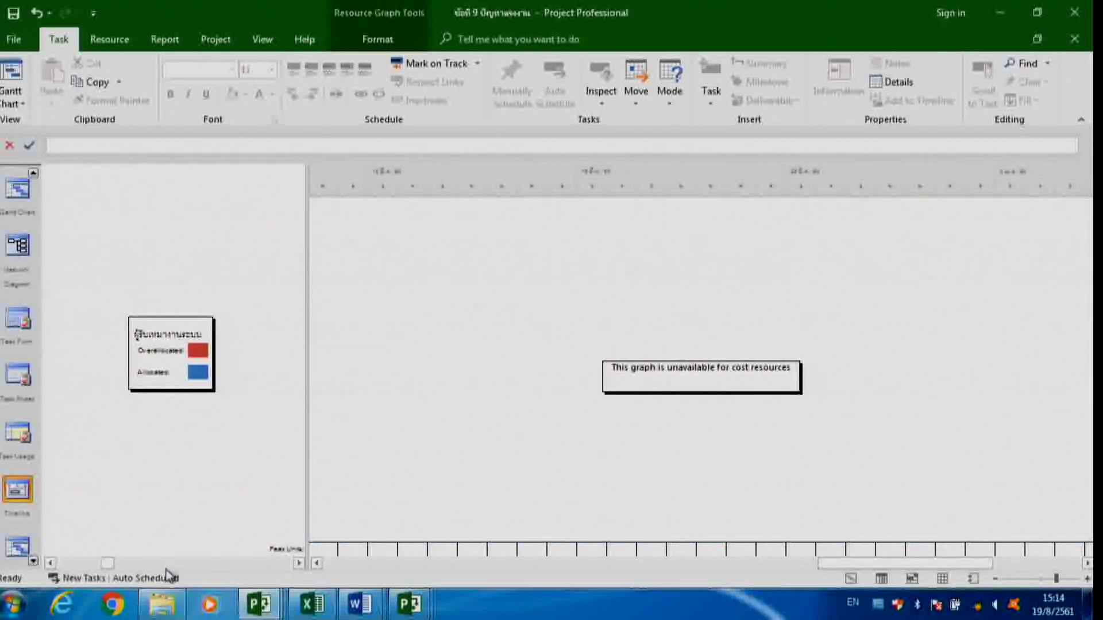
left_click(170, 564)
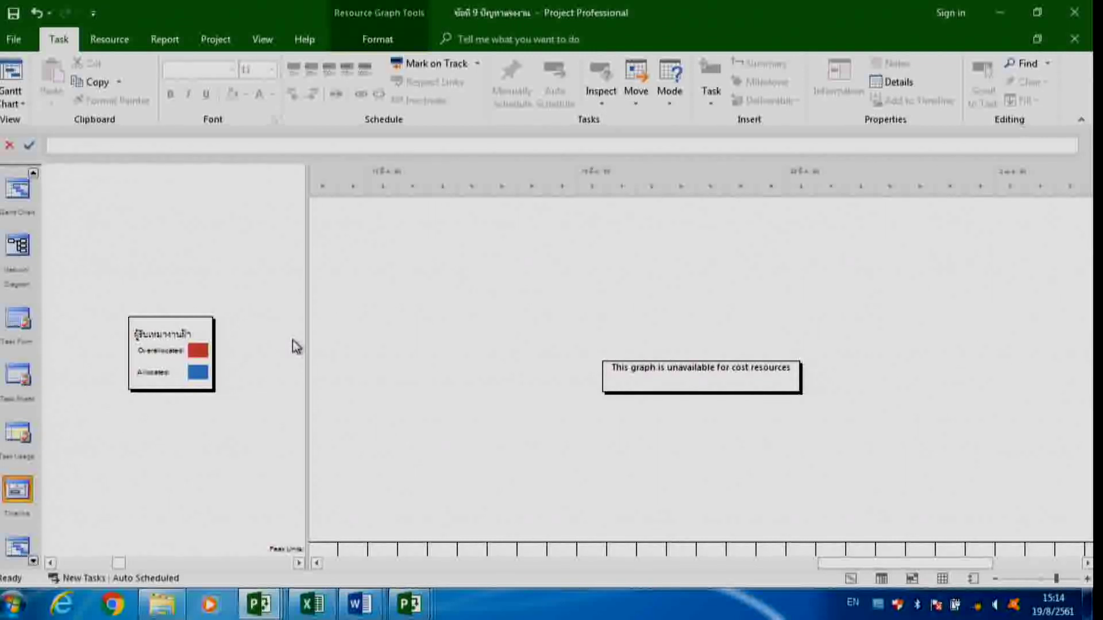
Switch to the Gantt Chart view and try to level the ช่างไม้ resource, skipping all overallocations that cannot be resolved
left_click(17, 245)
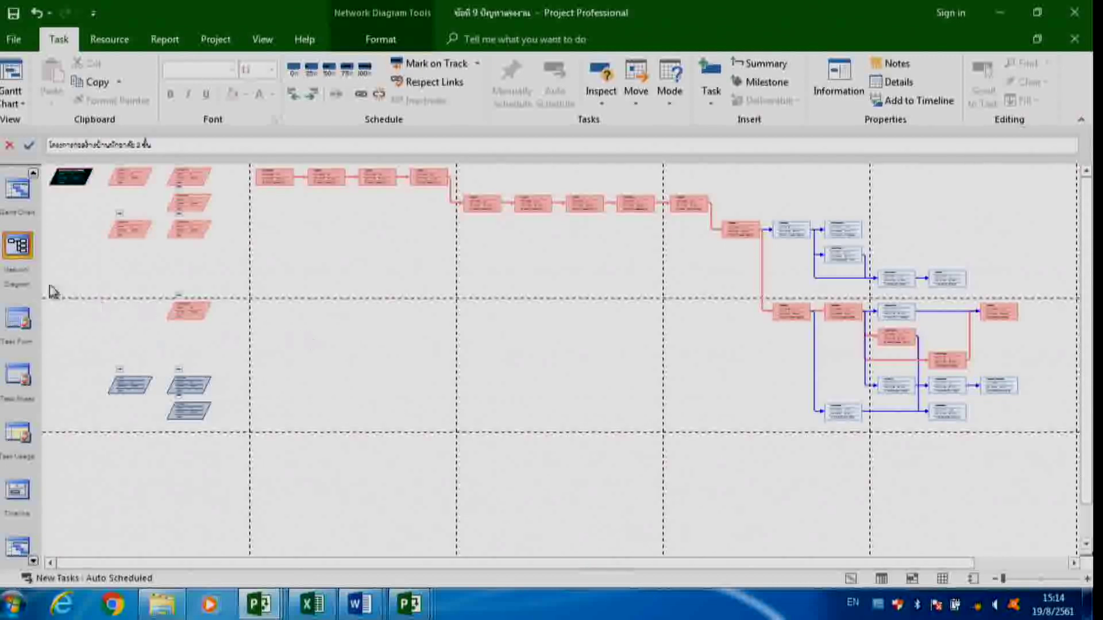
left_click(17, 189)
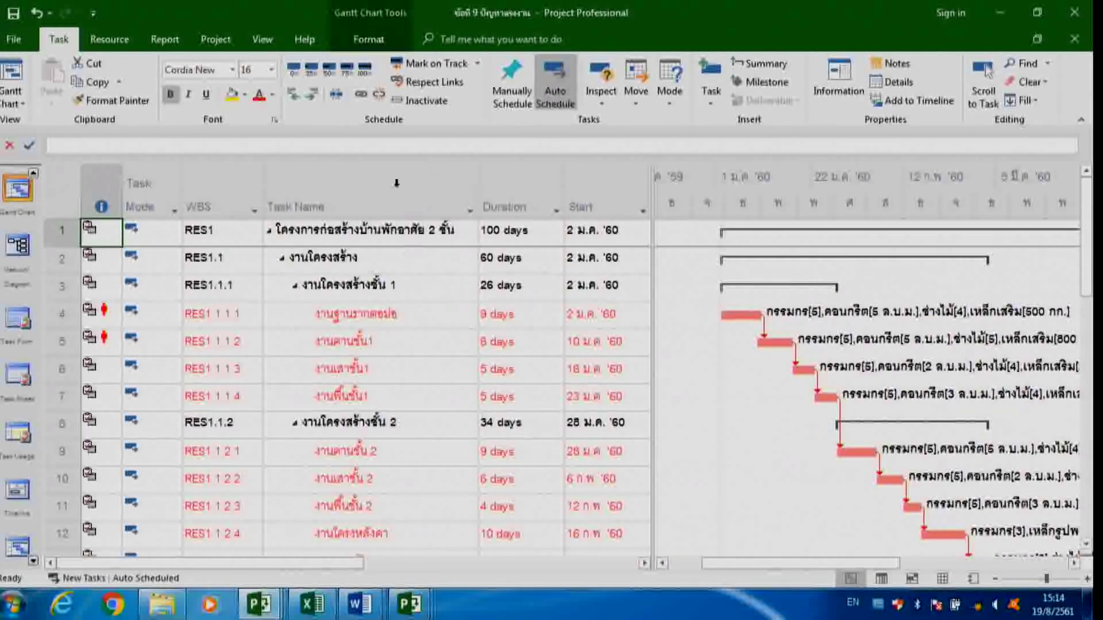
left_click(105, 42)
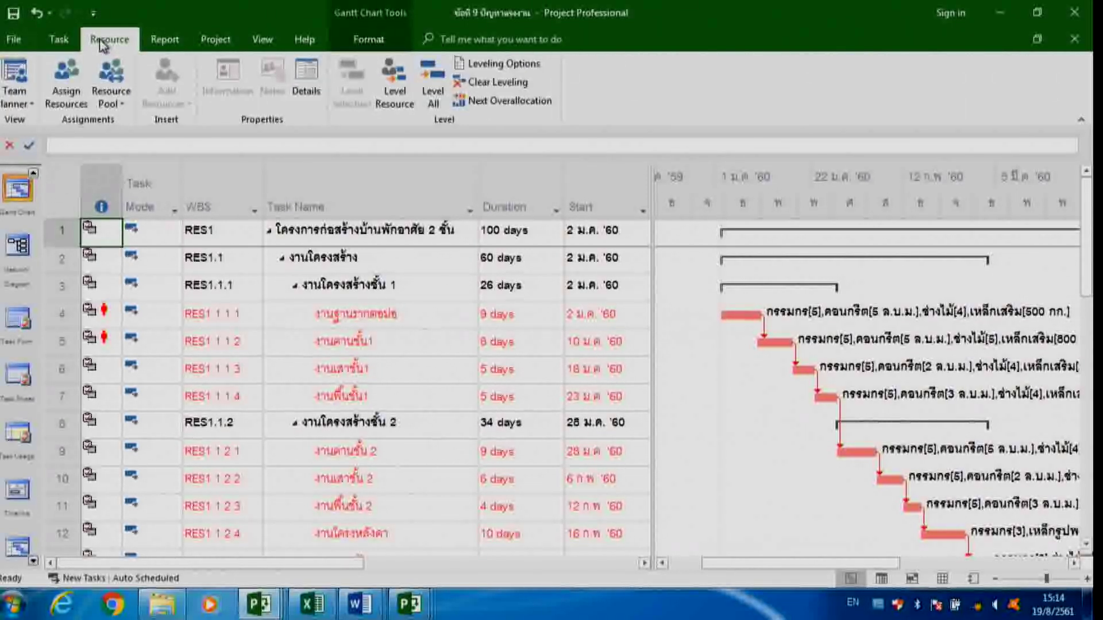
left_click(404, 105)
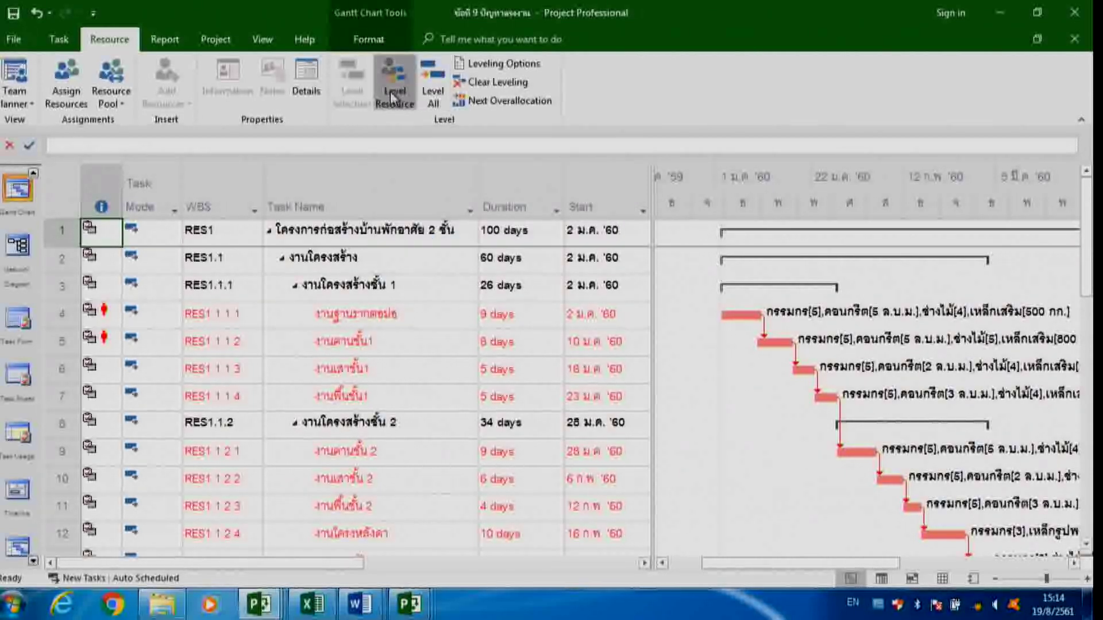
left_click_drag(465, 103, 467, 52)
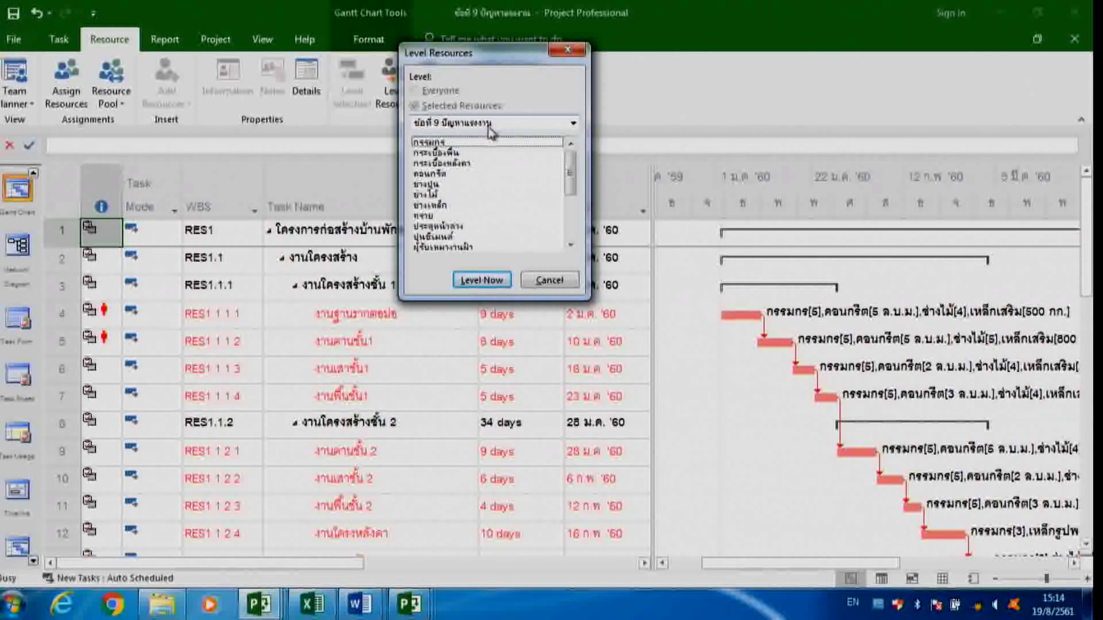
left_click(437, 198)
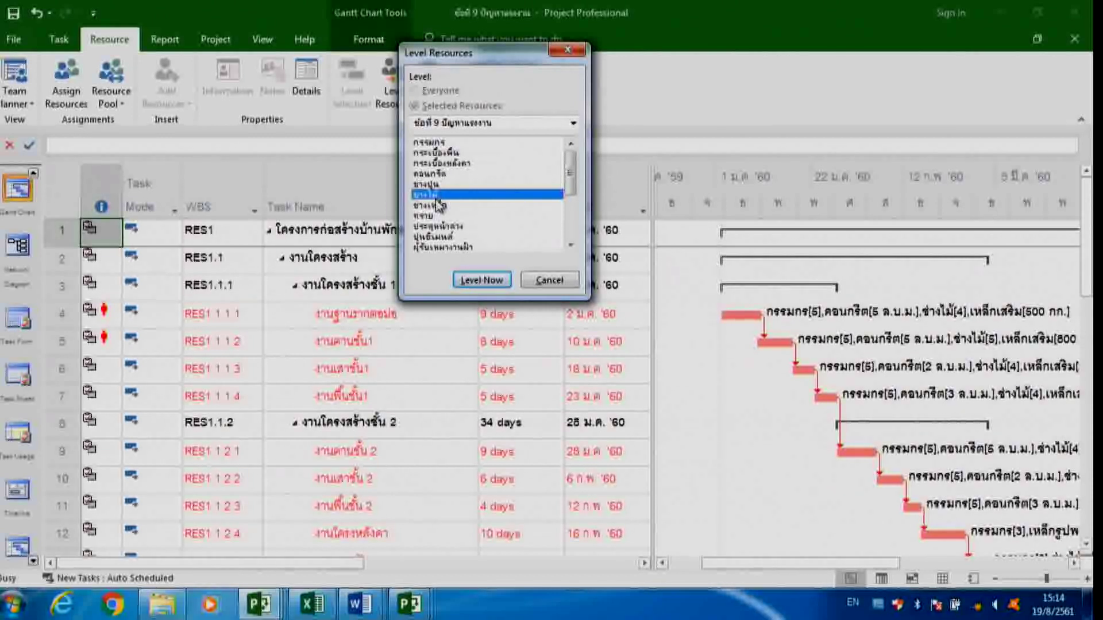
left_click(497, 280)
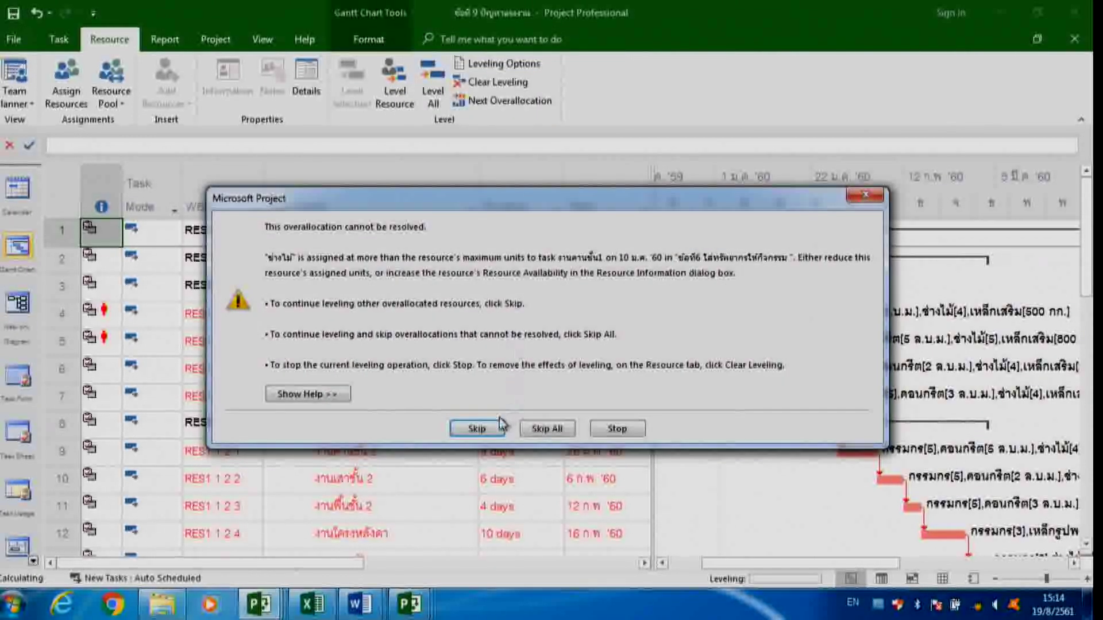
left_click(548, 429)
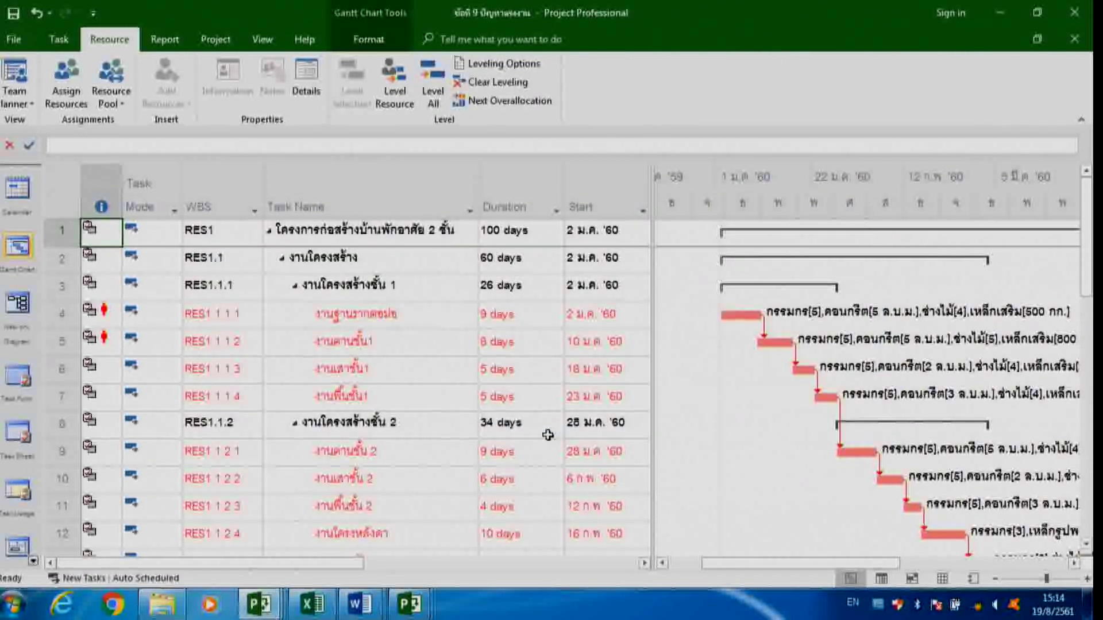
Level the ช่างปูน resource, and undo that leveling
left_click(406, 108)
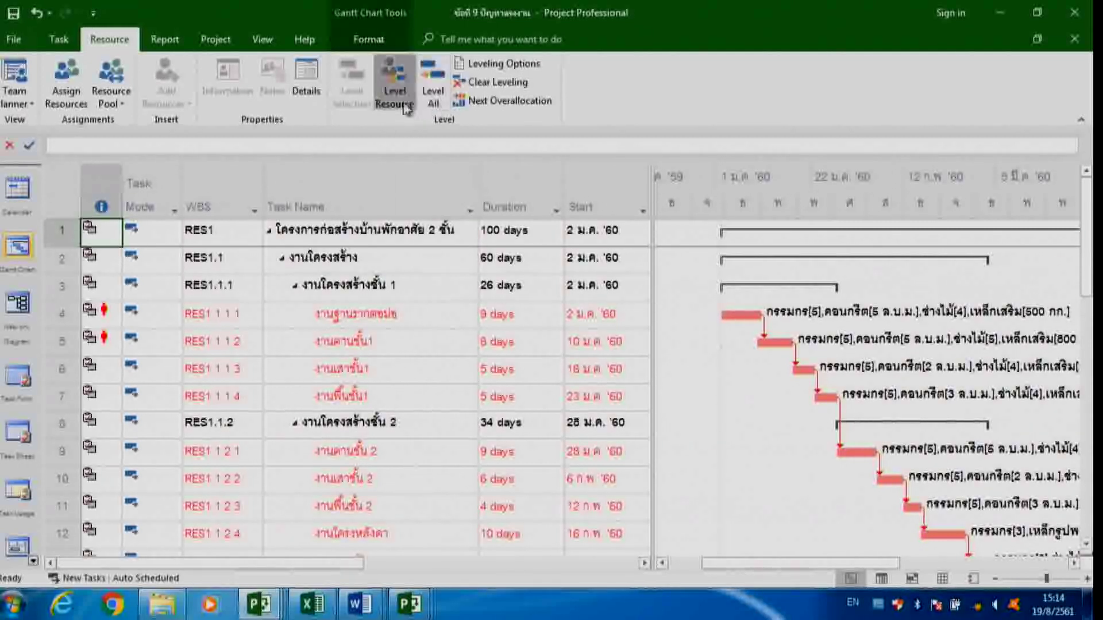
left_click(439, 234)
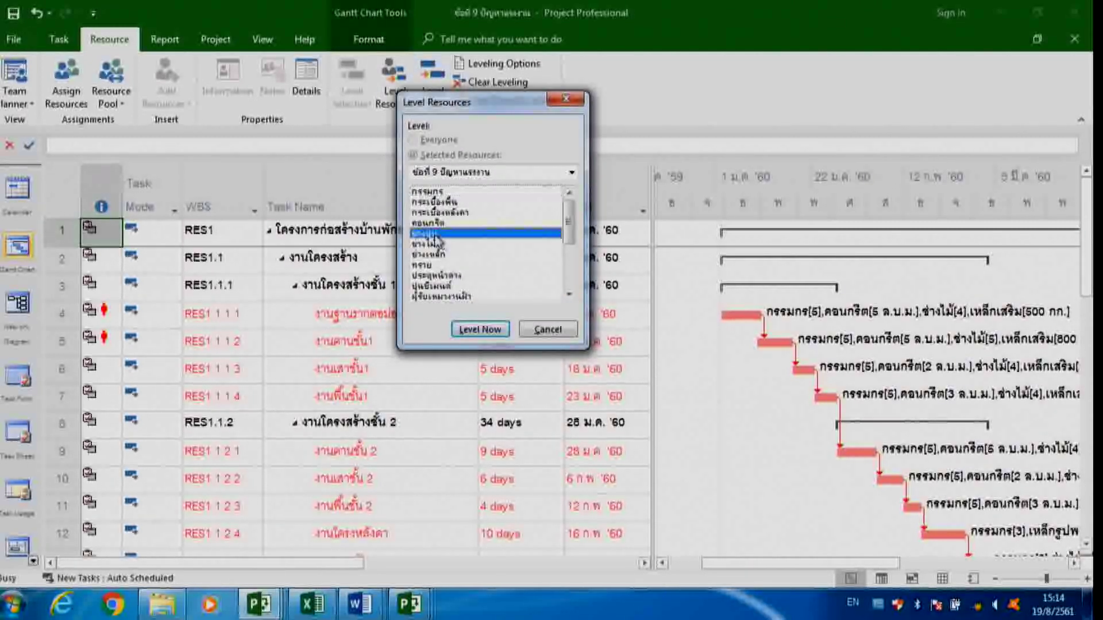
left_click(508, 331)
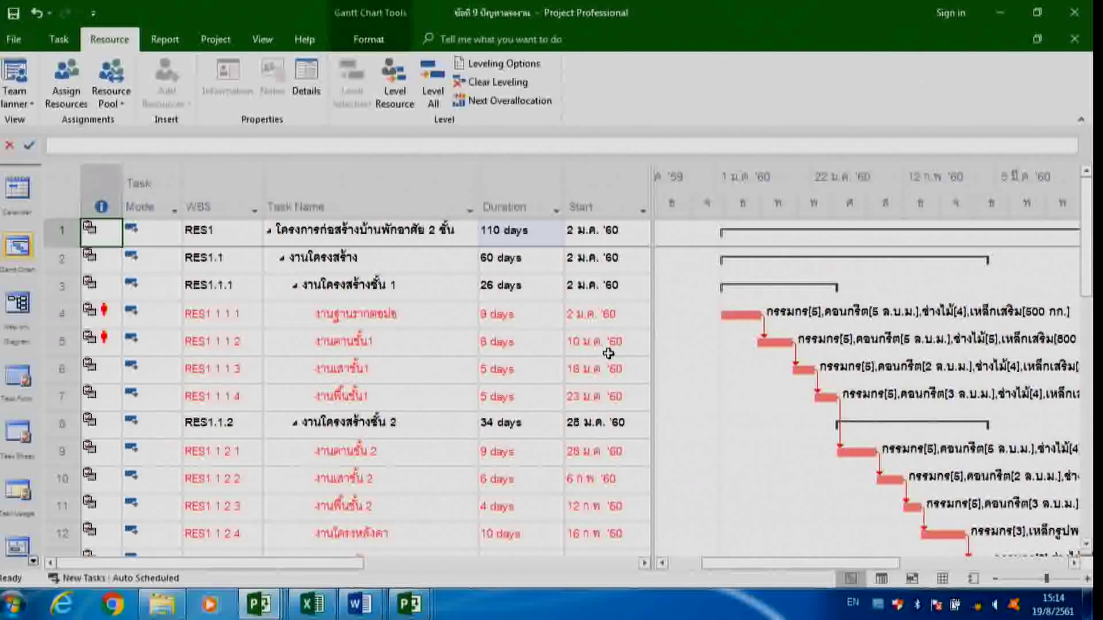
left_click(35, 12)
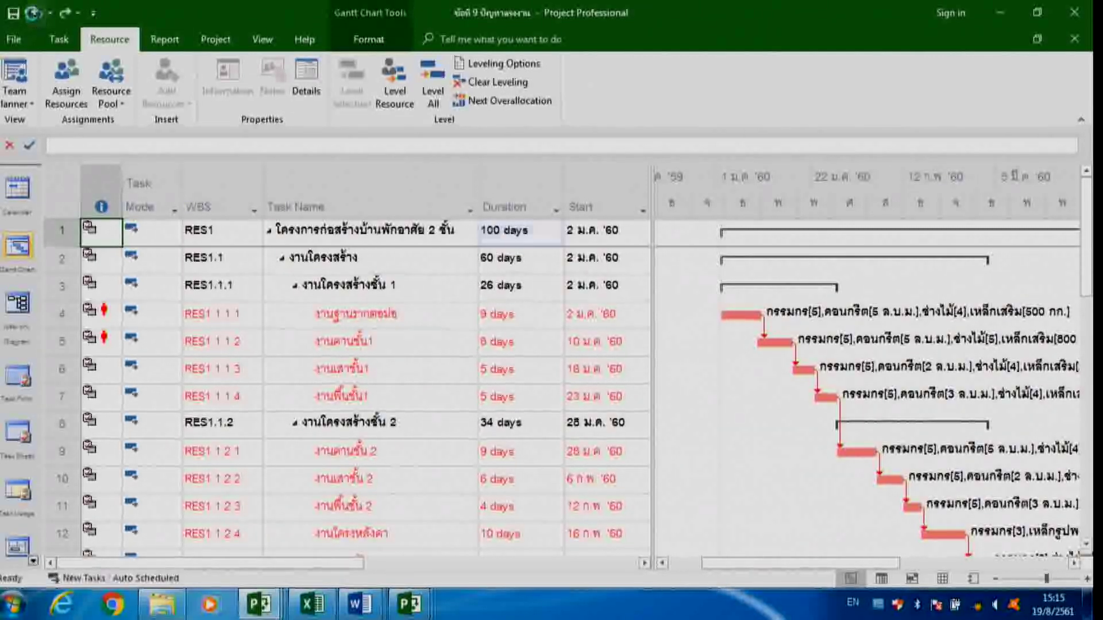
left_click(402, 107)
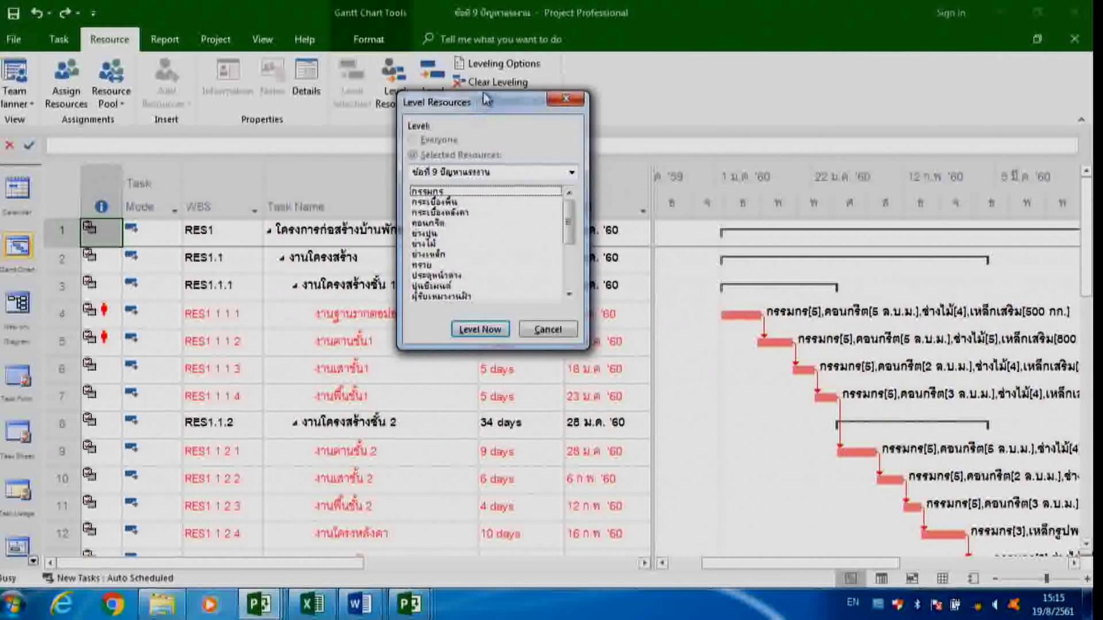
left_click_drag(486, 99, 521, 41)
left_click(601, 39)
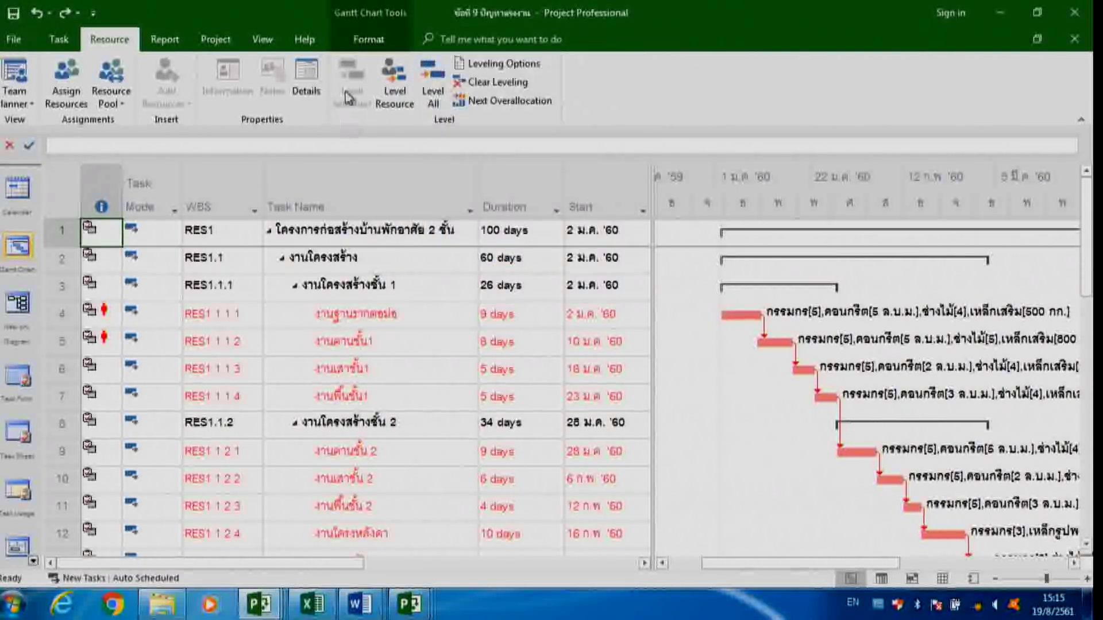
Check which labour resources are flagged as overallocated in the Resource Sheet, going through กรรมกร, ช่างไม้ and ช่างปูน
left_click(263, 40)
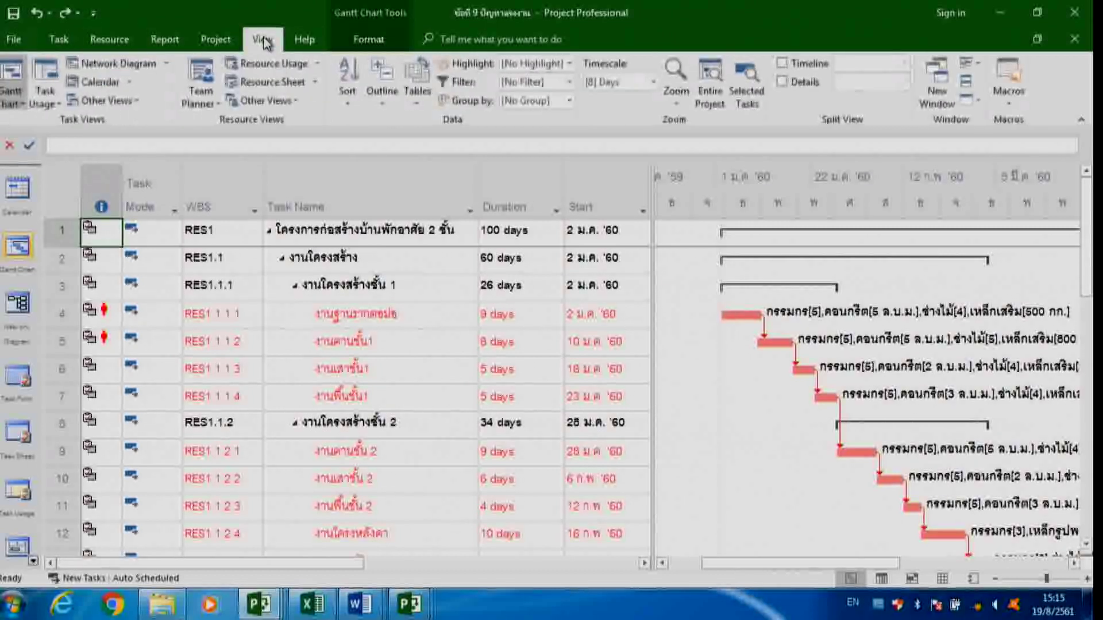
left_click(271, 82)
left_click(177, 197)
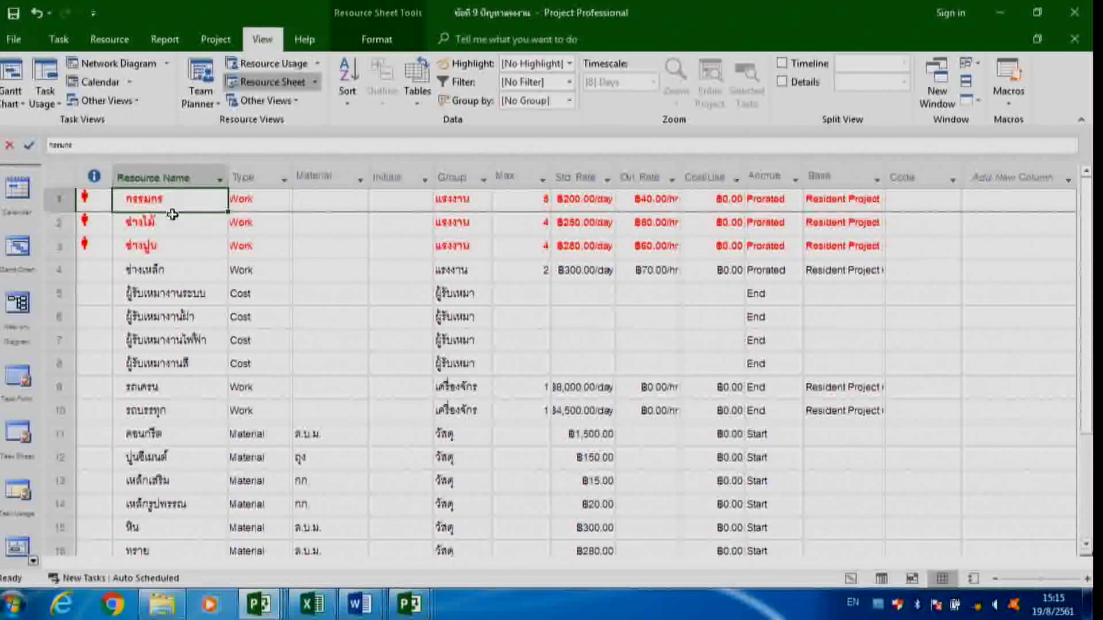
left_click(172, 224)
left_click(178, 246)
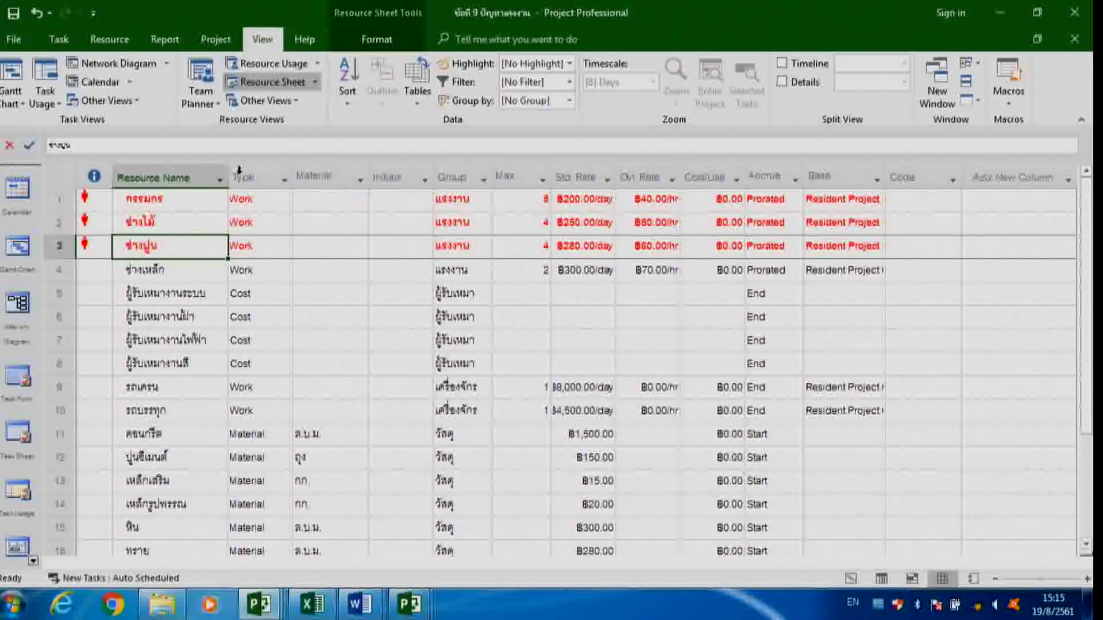
Return to the Gantt Chart view and level all resources in the project, skipping every overallocation that cannot be resolved
left_click(13, 256)
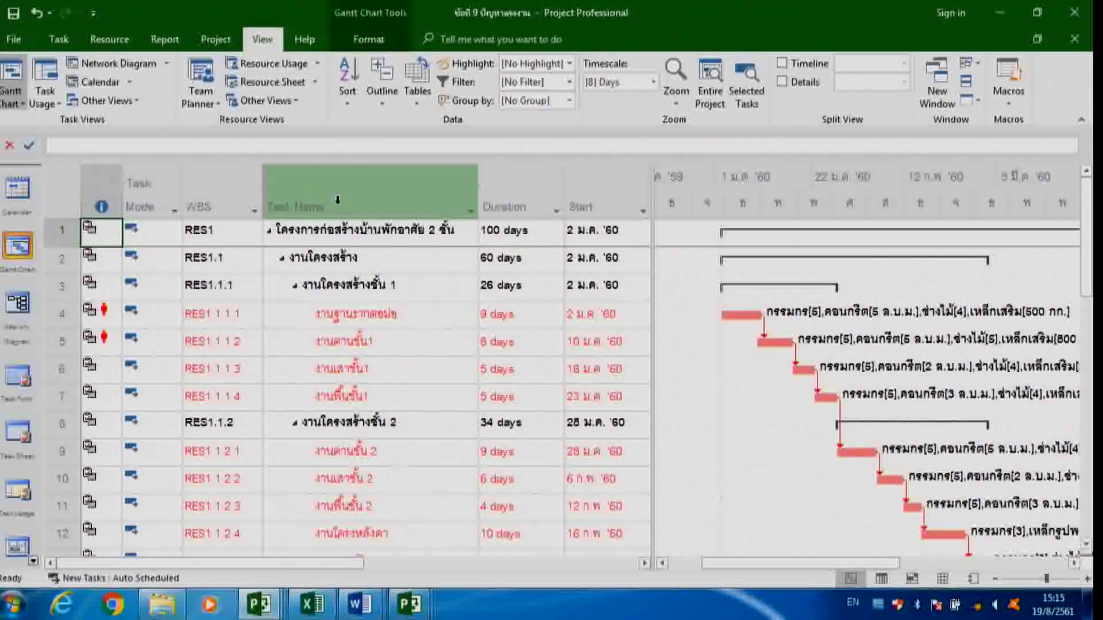
left_click(107, 41)
left_click(390, 92)
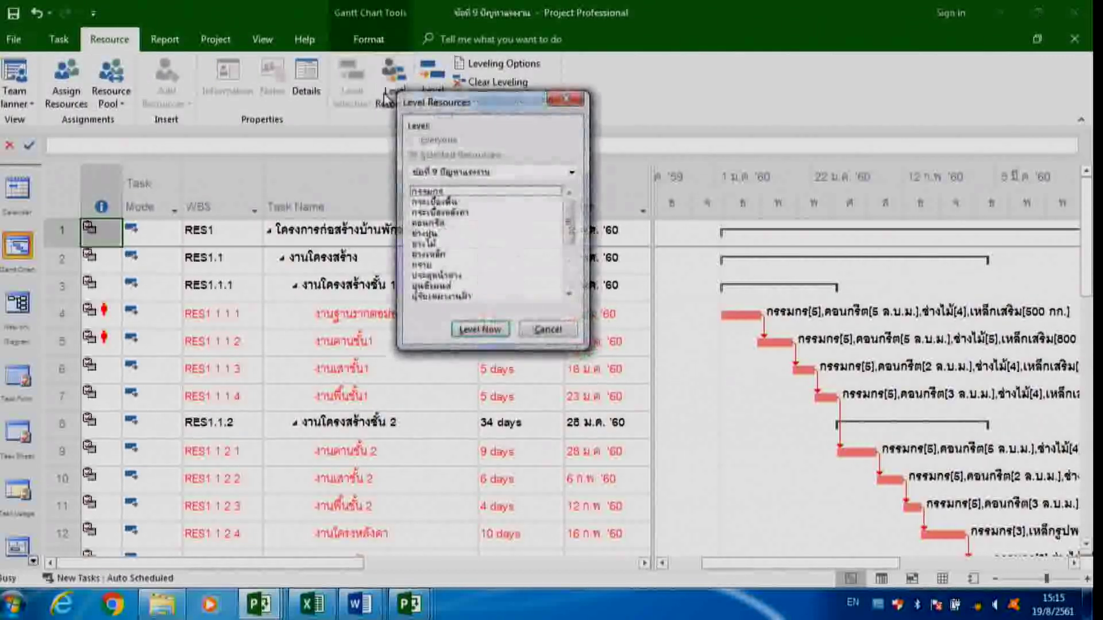
left_click(566, 99)
left_click(436, 95)
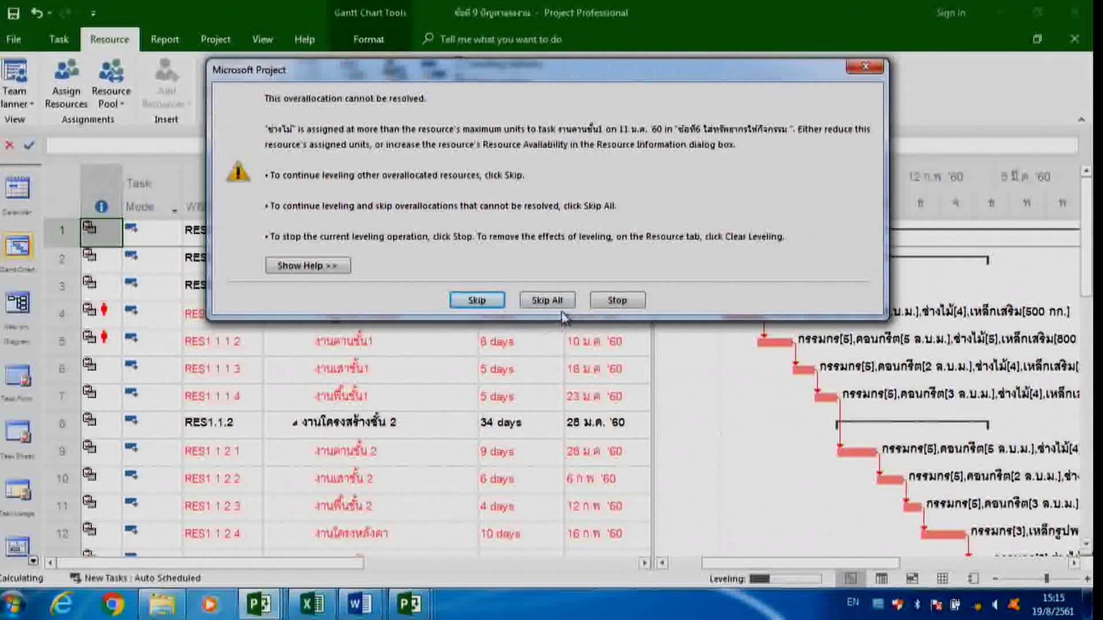
left_click(537, 299)
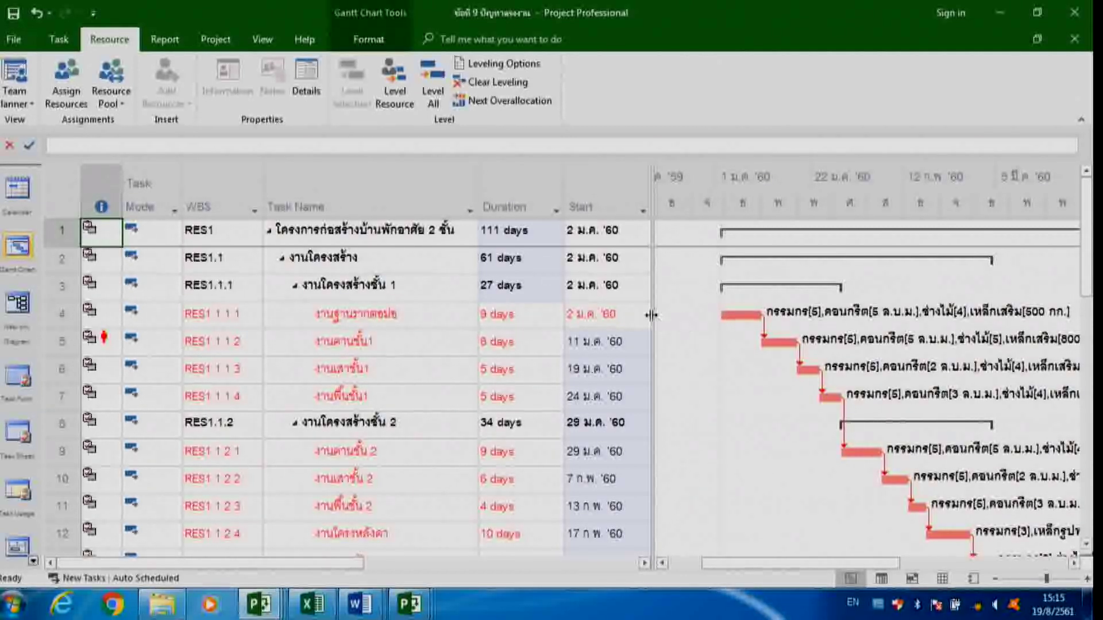
scroll(130, 322, "down", 1)
scroll(130, 322, "up", 1)
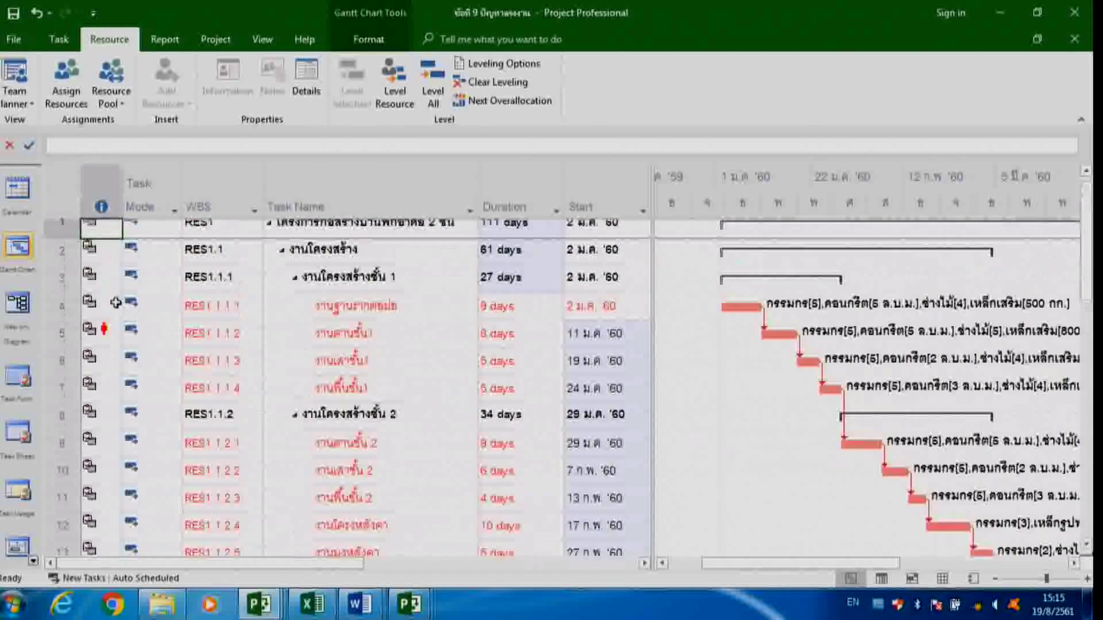
Set the maximum units of ช่างไม้ to 5 in the Resource Sheet and check the project's total duration in the Gantt Chart view
left_click(520, 231)
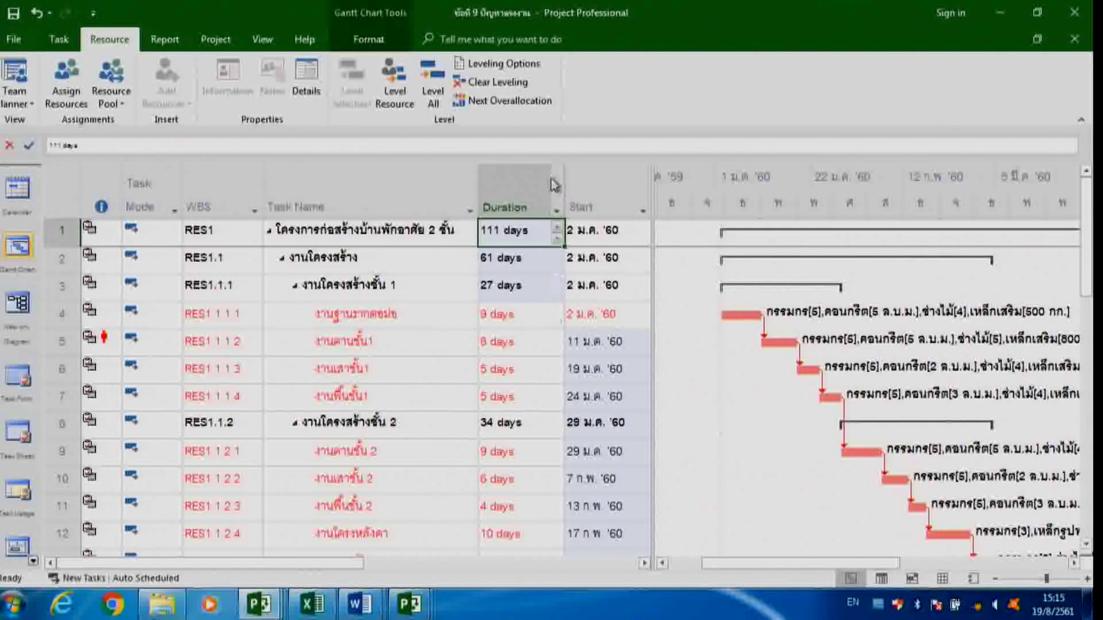
left_click(264, 43)
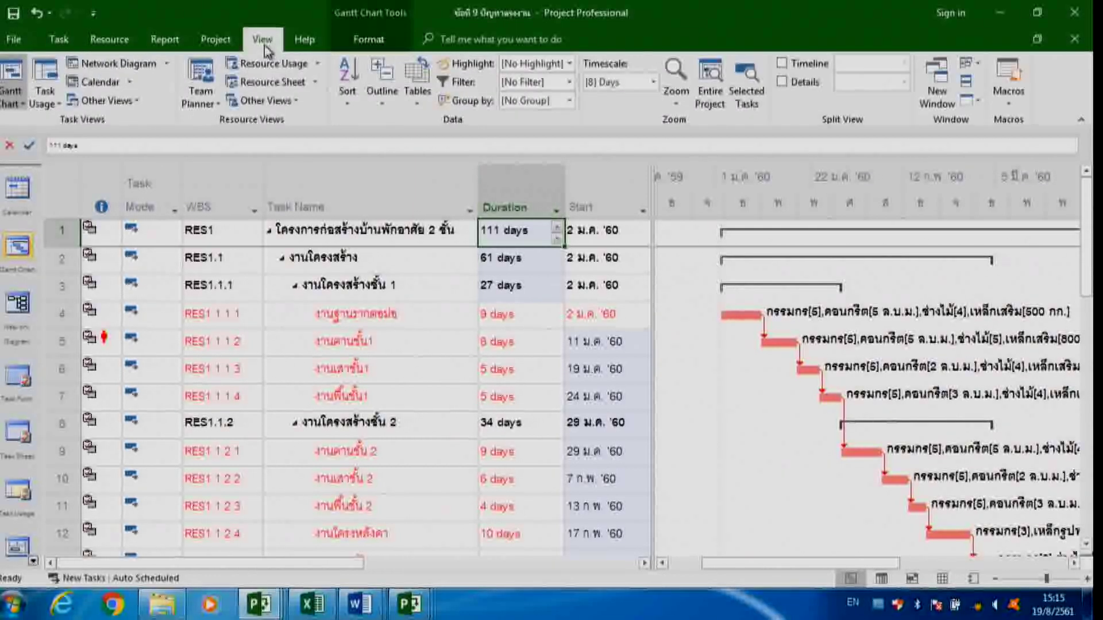
left_click(271, 82)
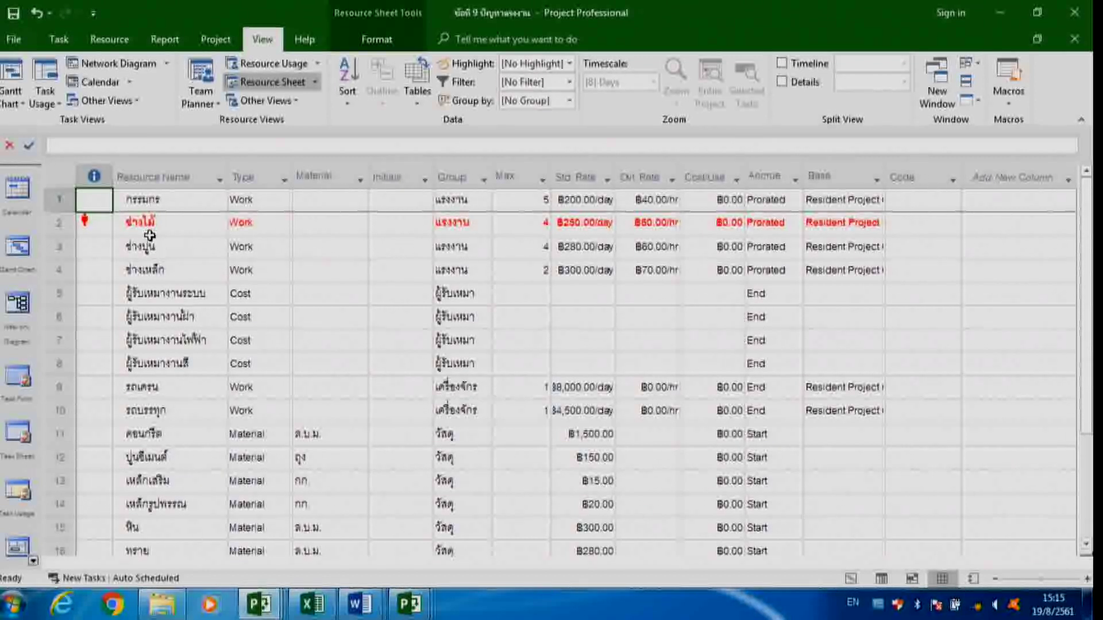
left_click(533, 227)
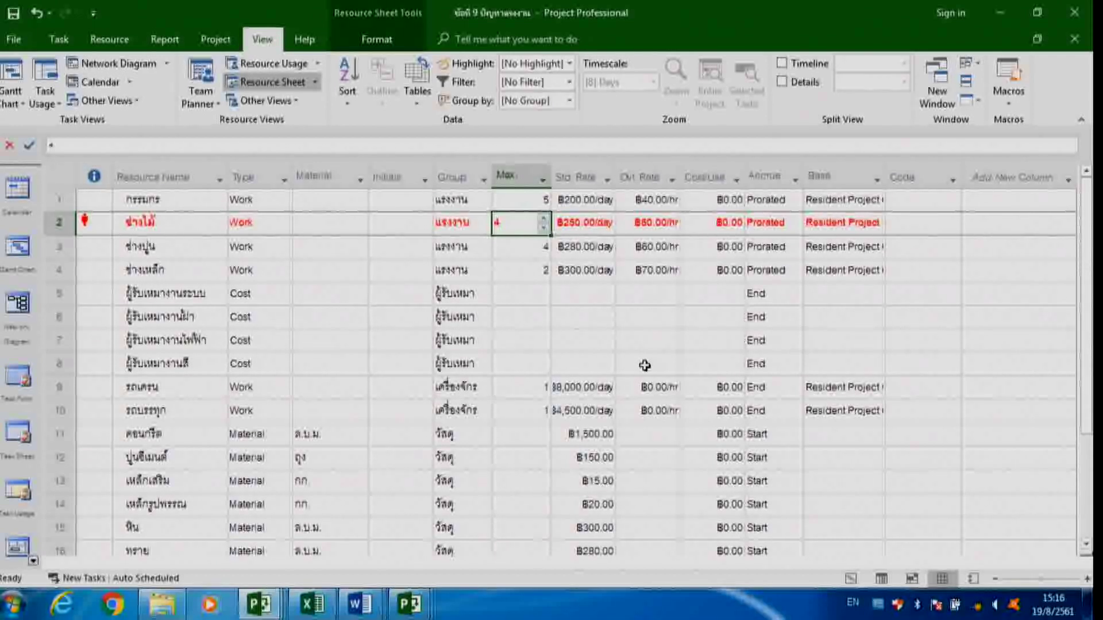
type("5")
key("Return")
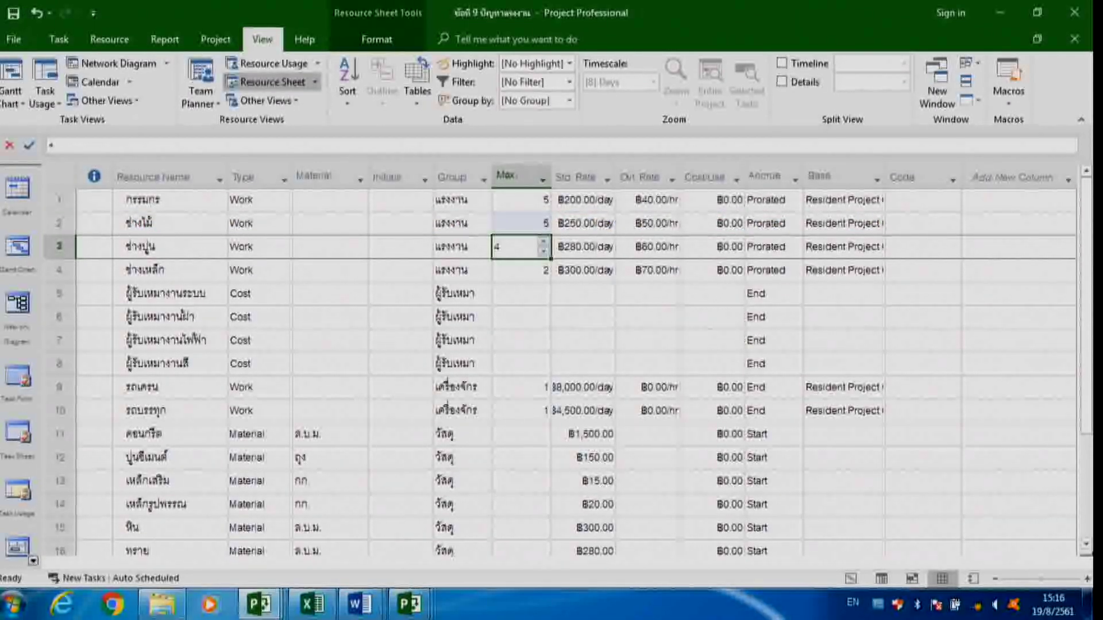
type("4")
left_click(18, 246)
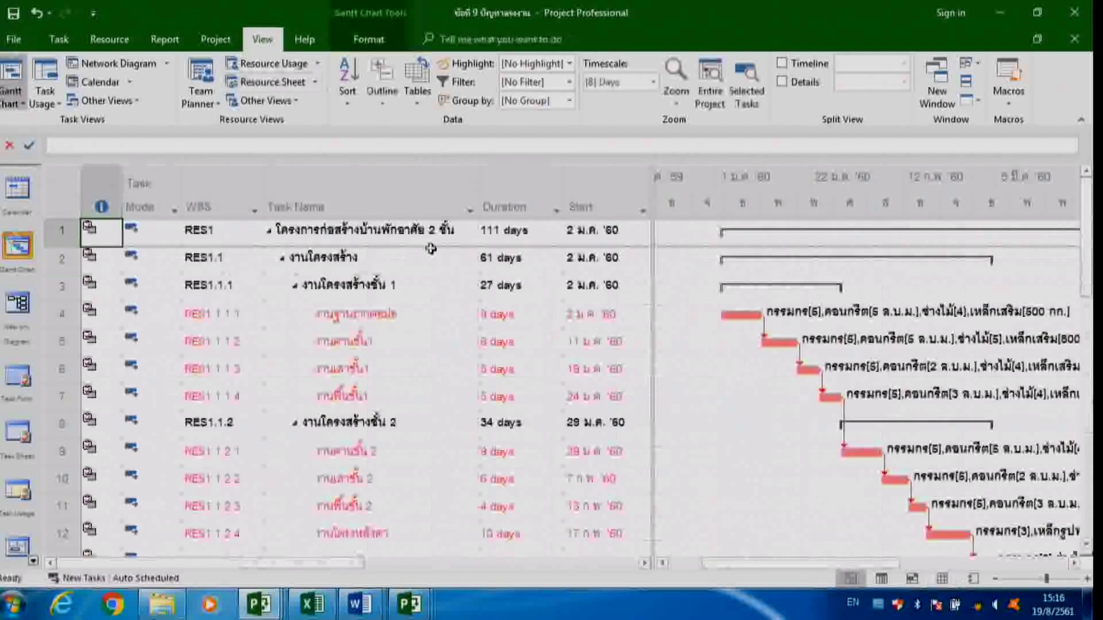
left_click(500, 241)
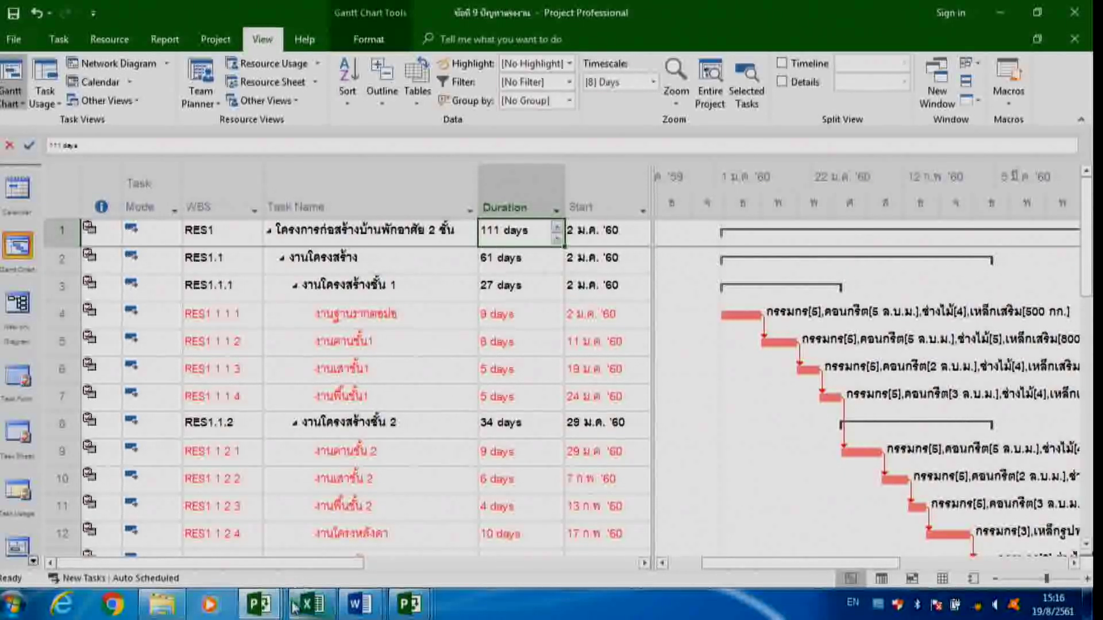
Switch to the open Microsoft Project window with the ข้อที่ 6 ระบุทรัพยากรให้กิจกรรม file
left_click(259, 612)
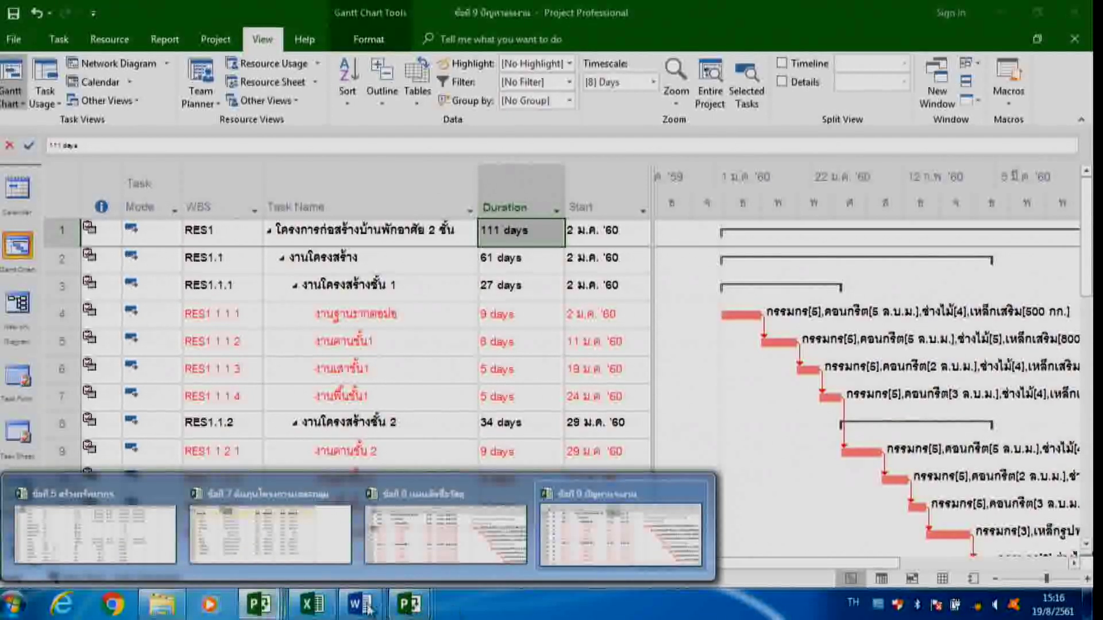
left_click(170, 612)
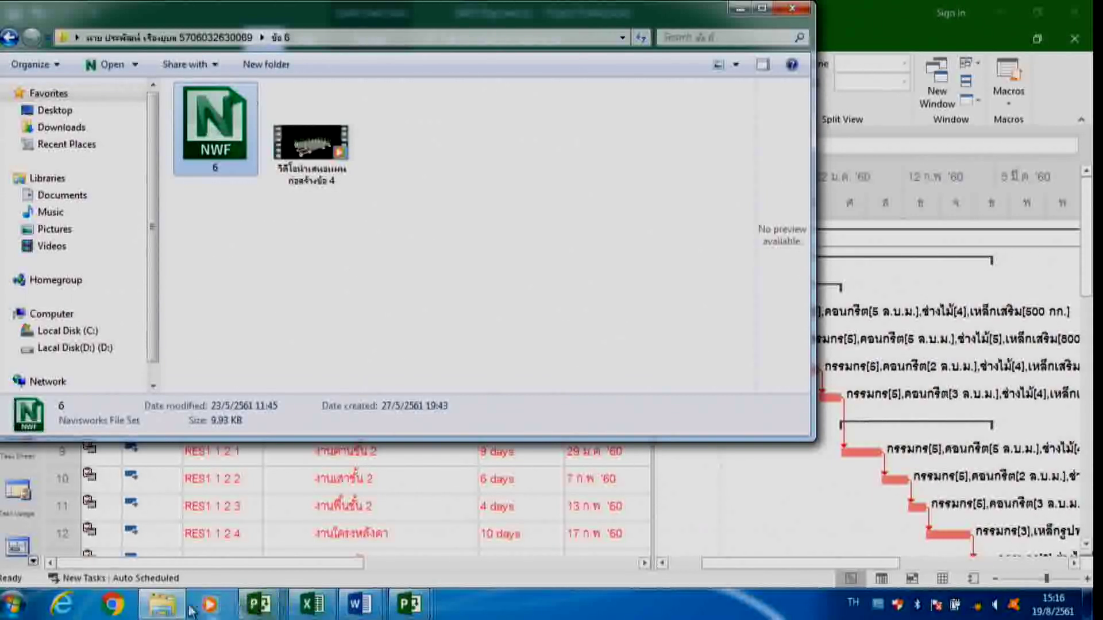
left_click(275, 610)
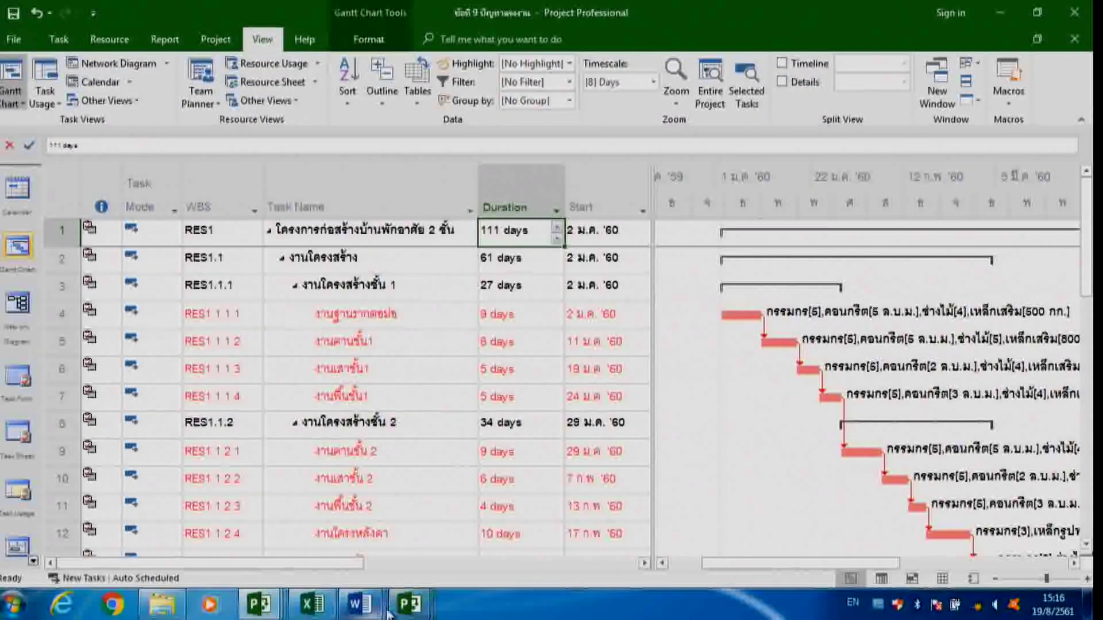
left_click(405, 608)
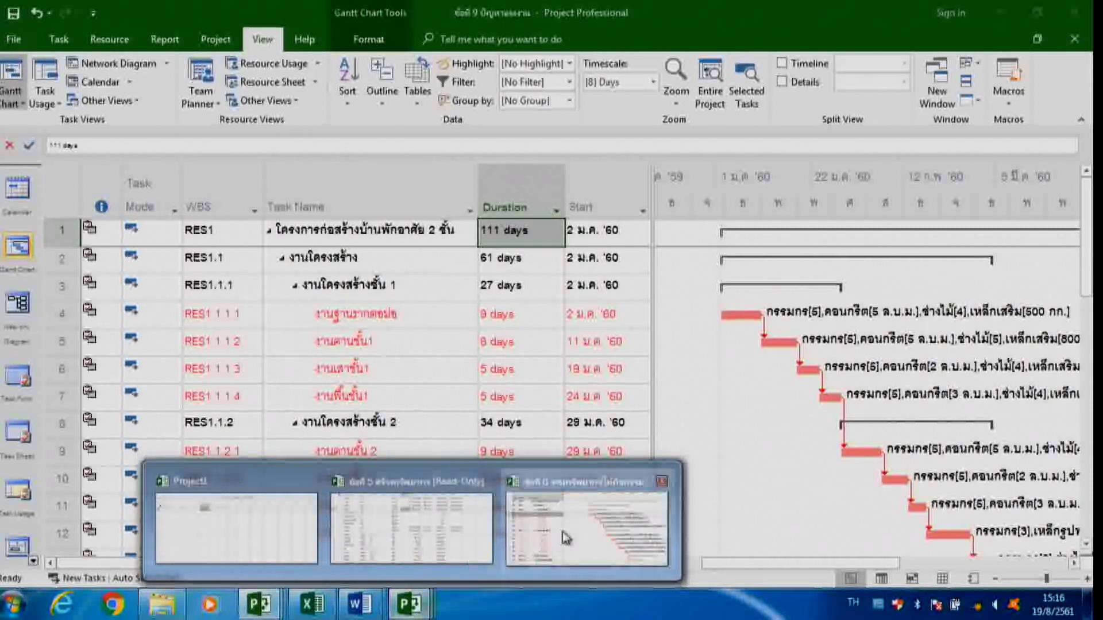
left_click(586, 529)
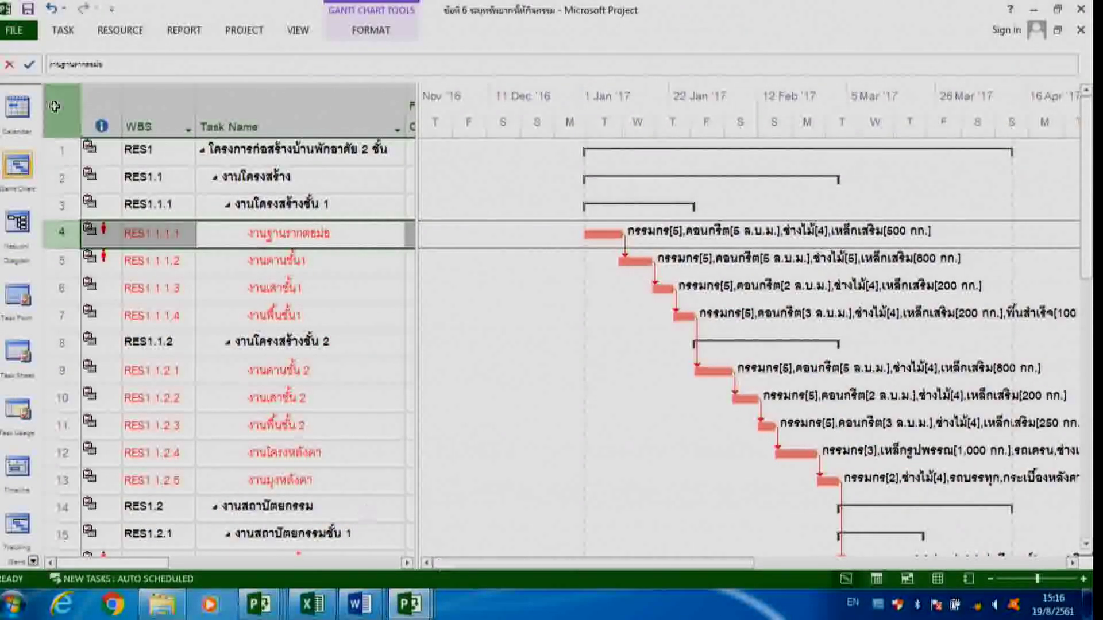
Open the project file ข้อที่ 4 SPI CPI from the Path 3 folder of Work Shop 3 PART on the desktop
left_click(14, 30)
left_click(29, 131)
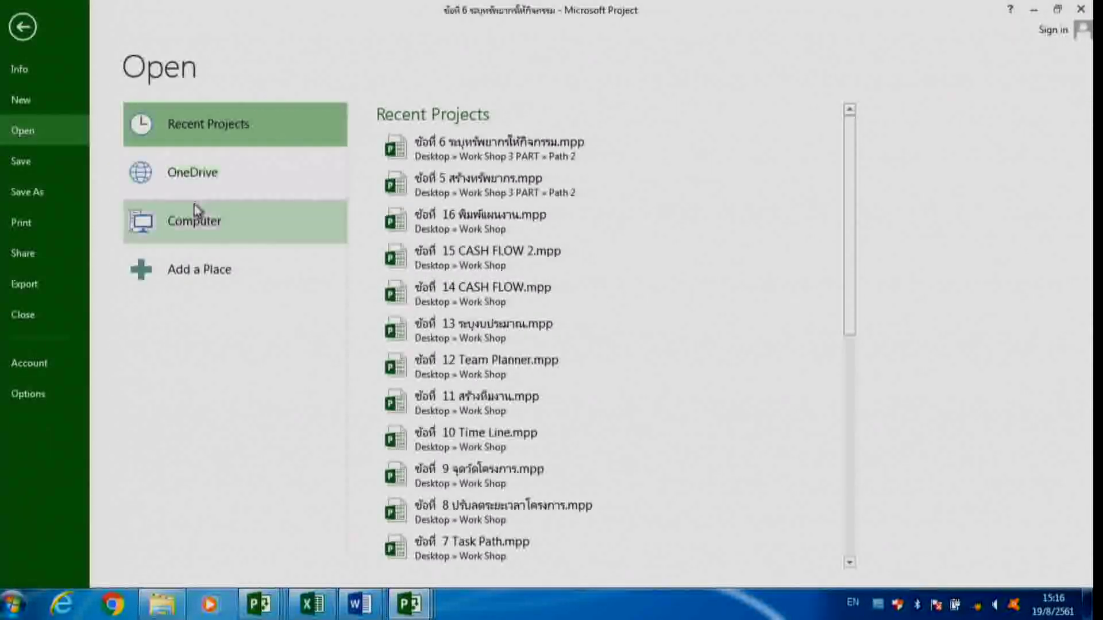
double_click(192, 221)
left_click(55, 144)
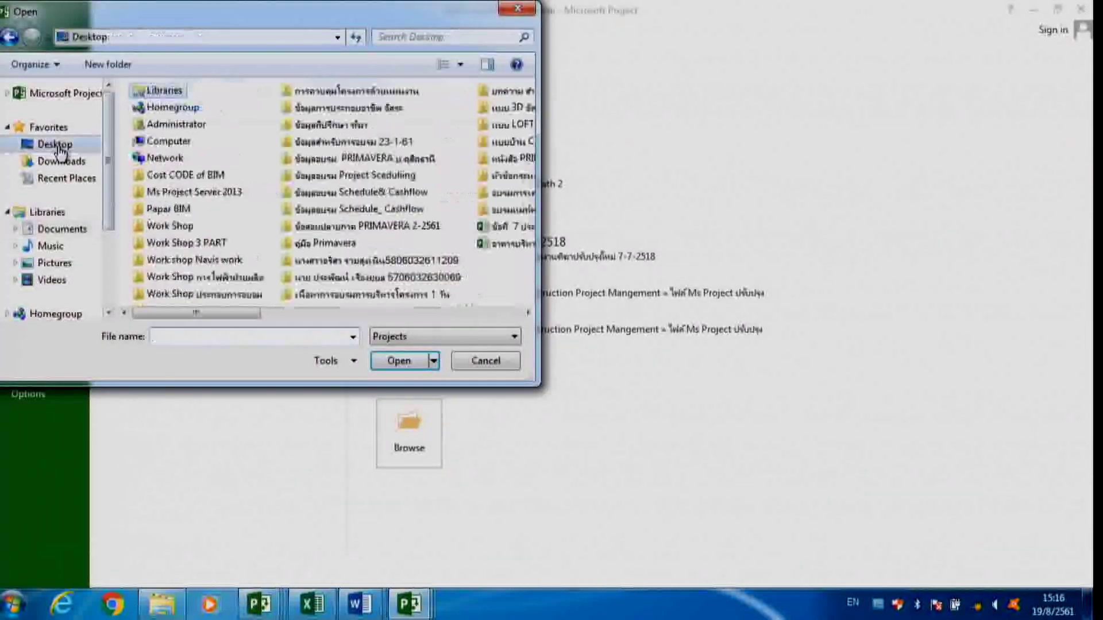
double_click(224, 244)
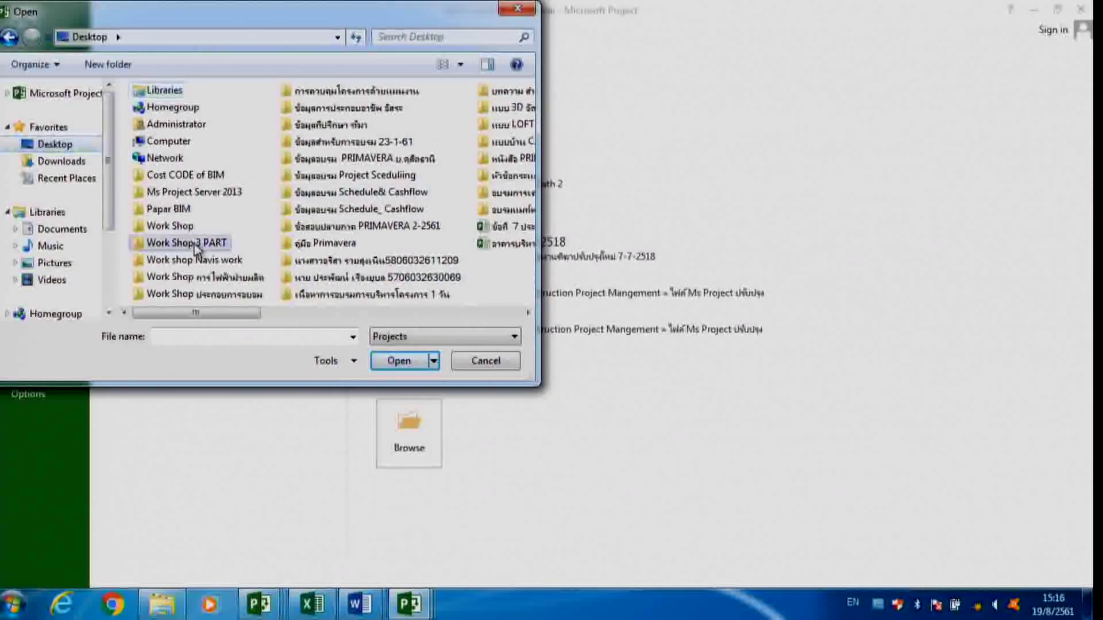
double_click(167, 146)
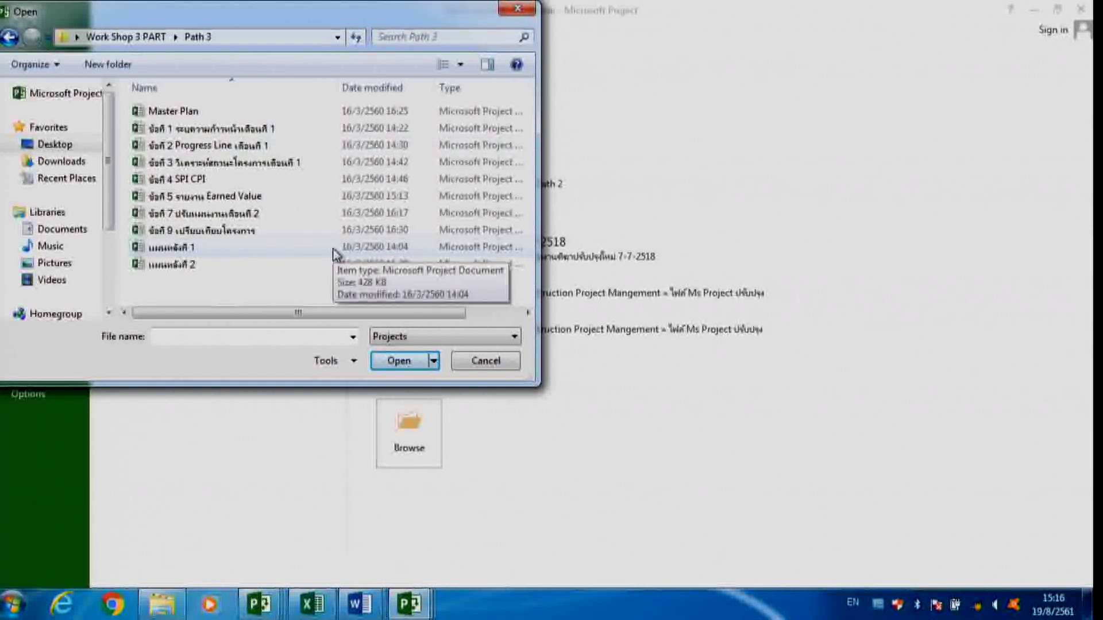
left_click(182, 179)
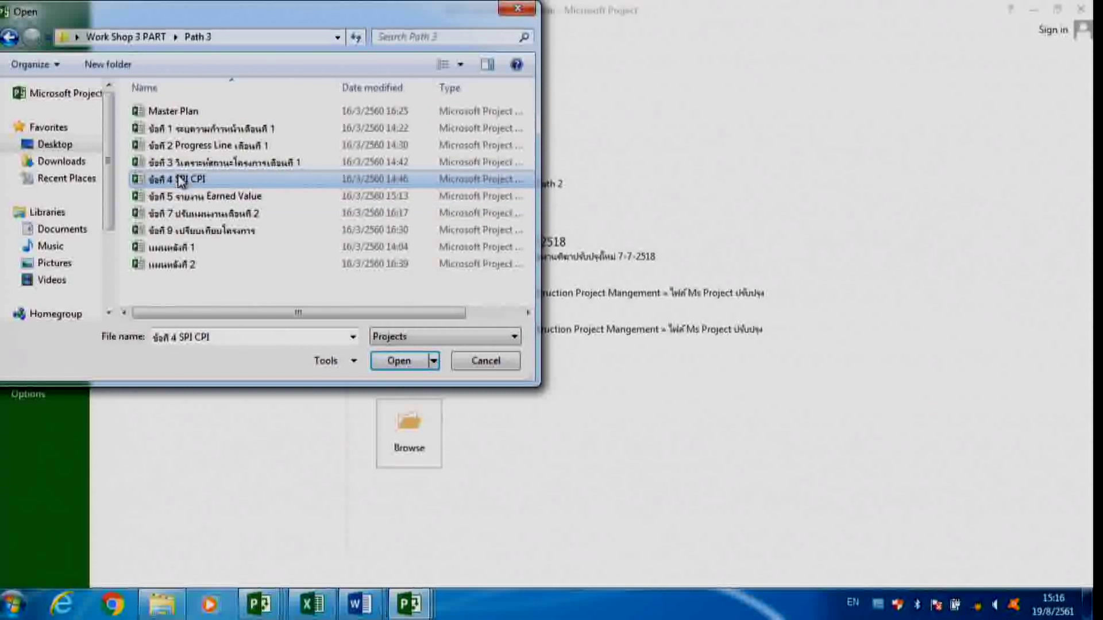
left_click(187, 198)
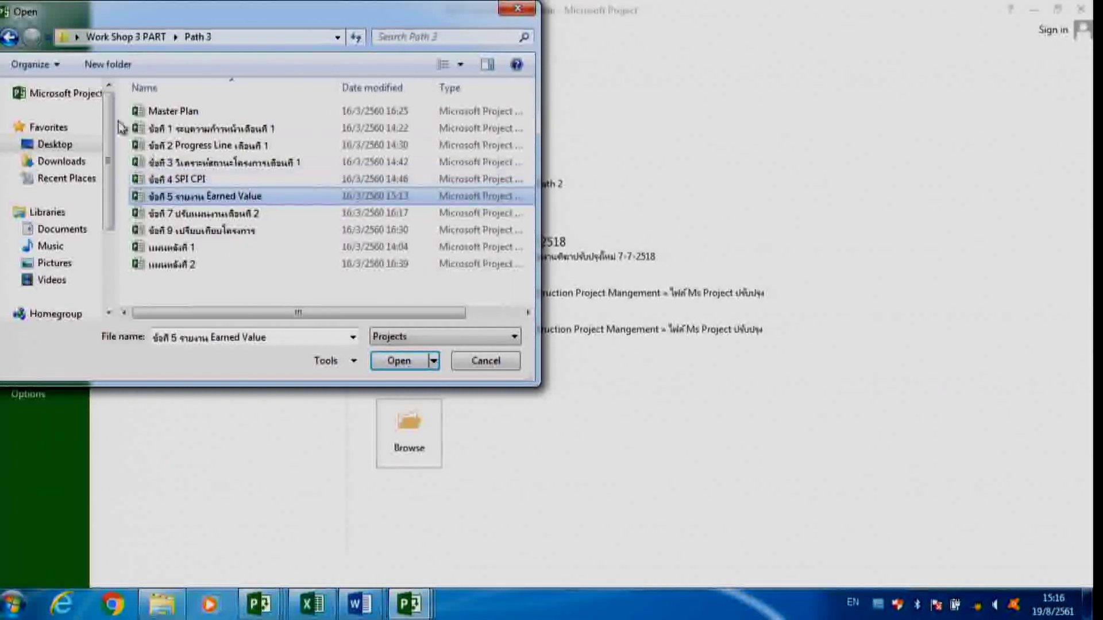
left_click(195, 180)
left_click(379, 360)
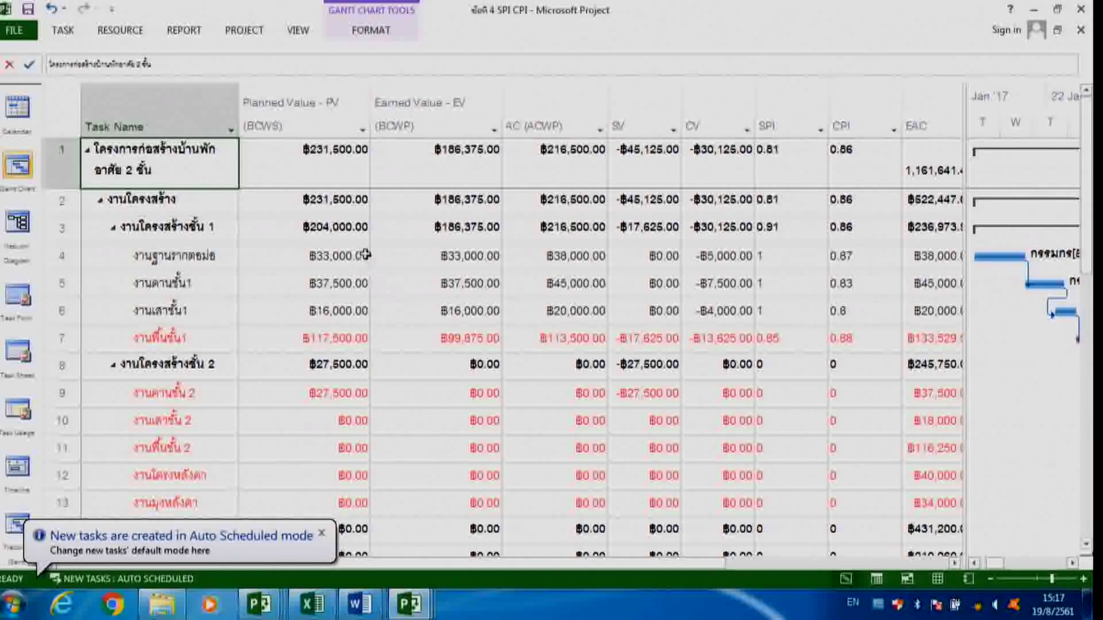
Examine the Planned Value, SPI, CPI and EAC columns of the earned value table
left_click(295, 176)
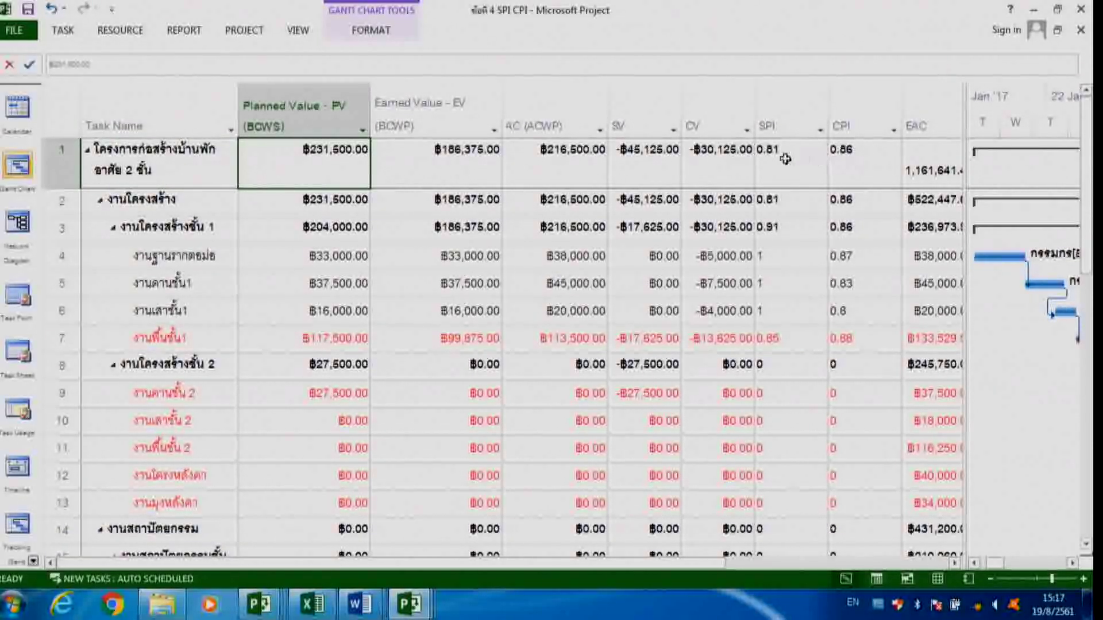
left_click(765, 101)
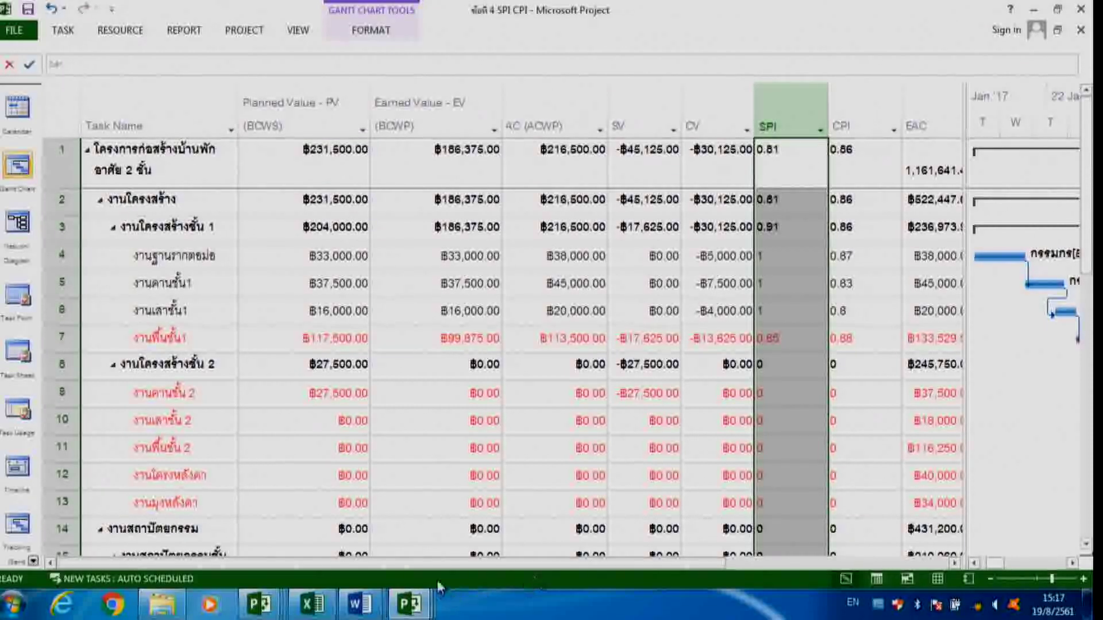
left_click_drag(459, 565, 646, 566)
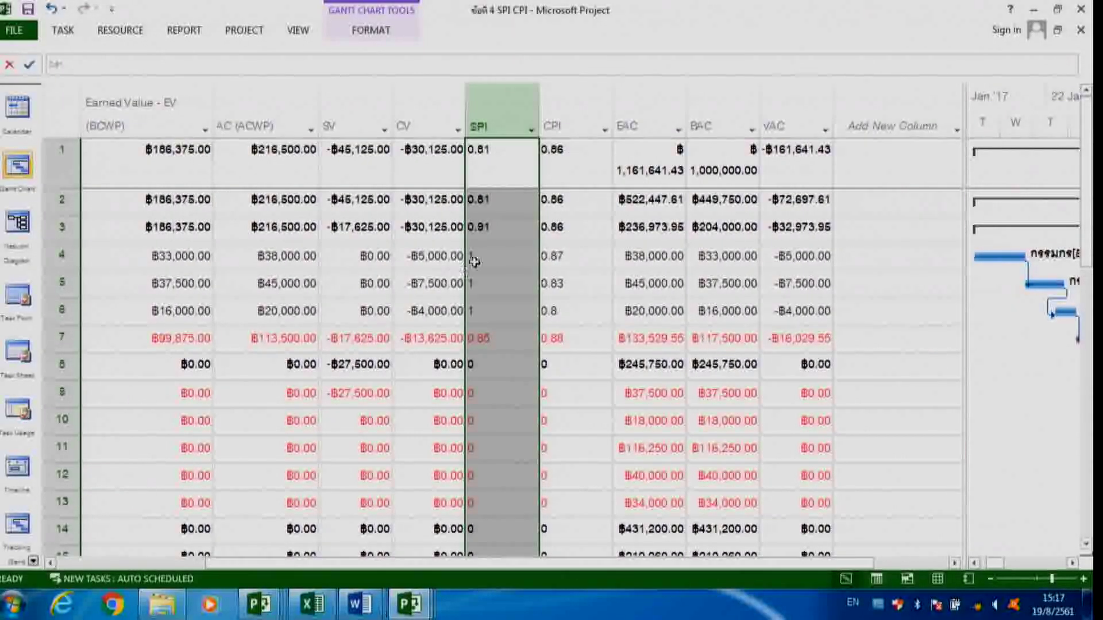
left_click(574, 96)
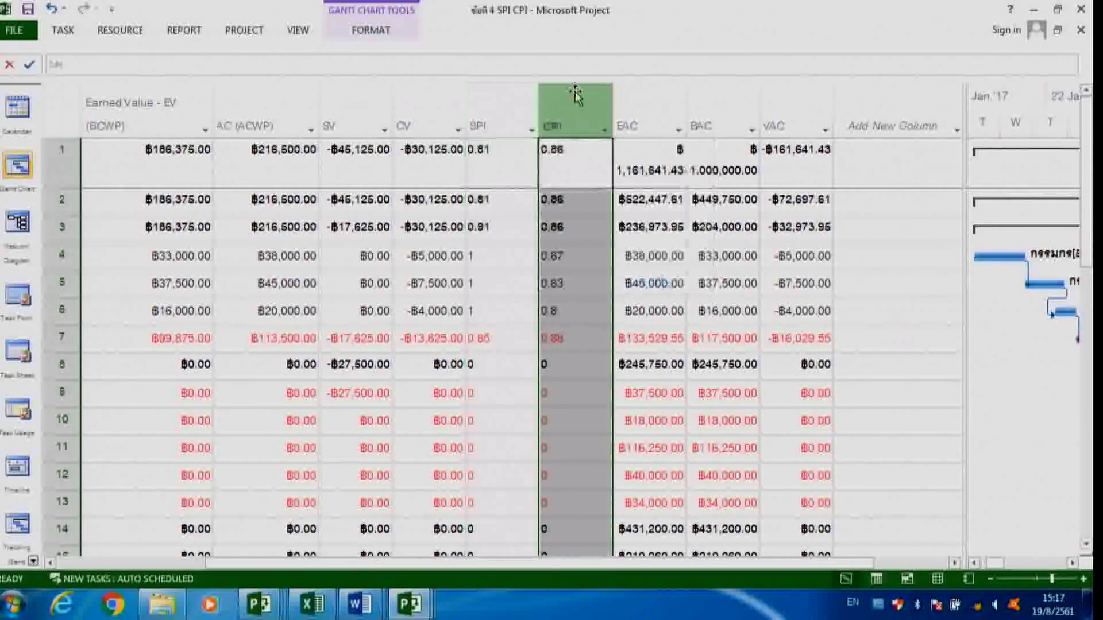
left_click(669, 93)
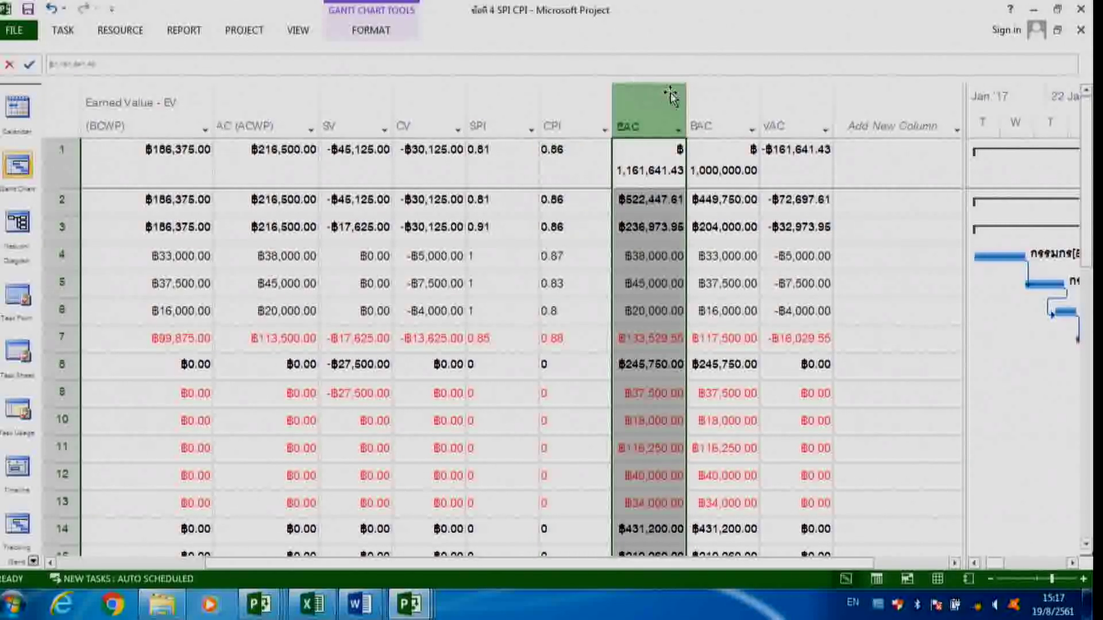
Widen the EAC, VAC and BAC columns so their amounts fit on one line, and reduce the first row's height to one line
left_click_drag(687, 95, 726, 95)
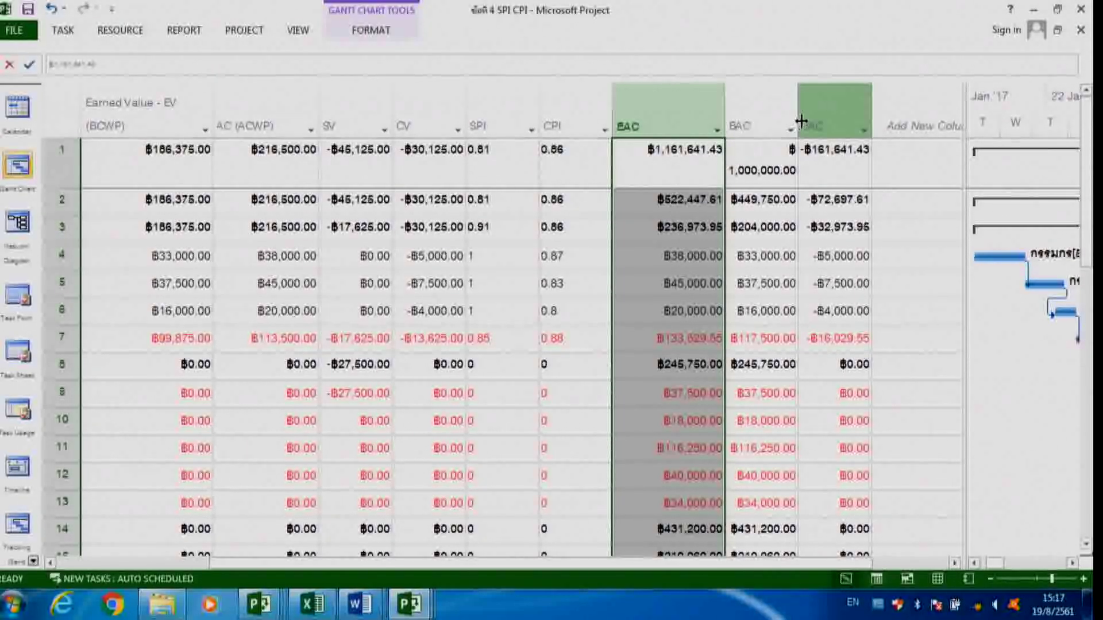
left_click_drag(874, 109, 912, 109)
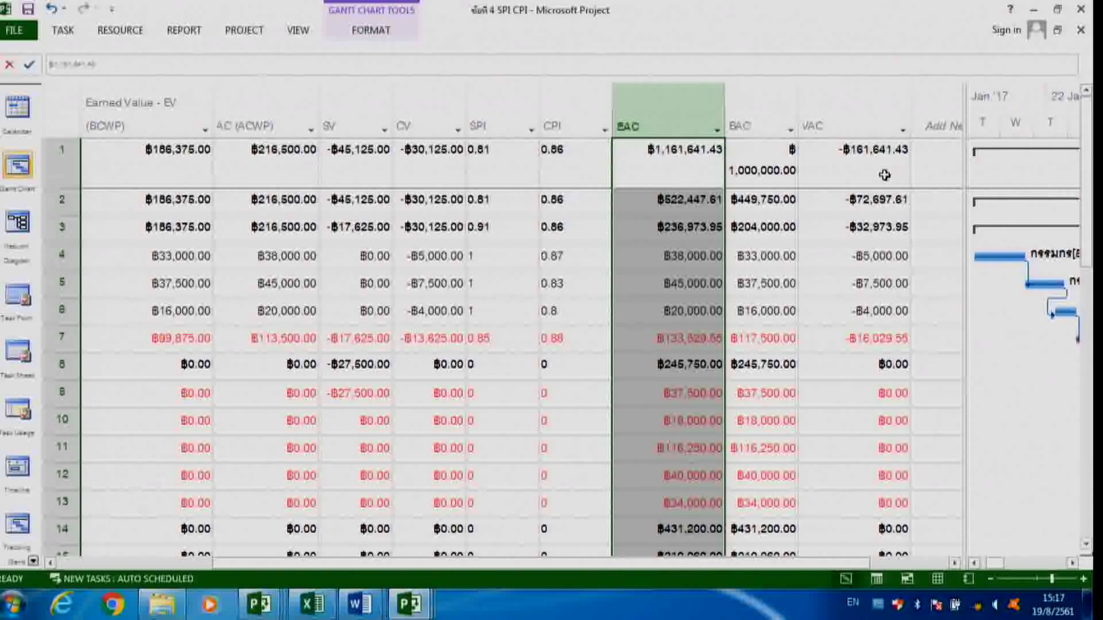
double_click(798, 112)
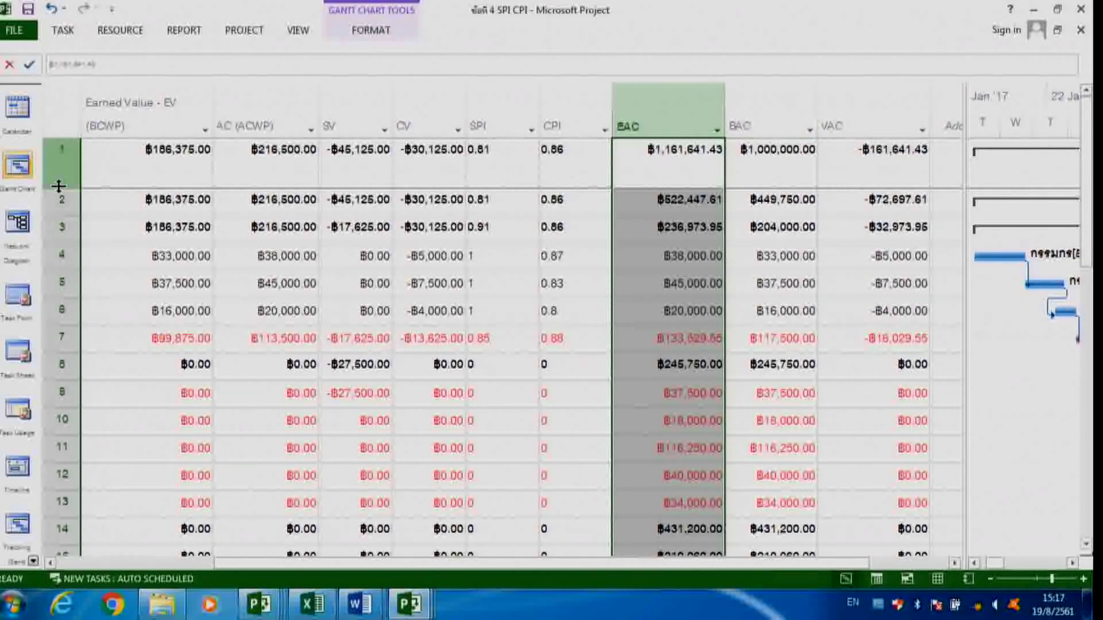
left_click_drag(58, 185, 75, 166)
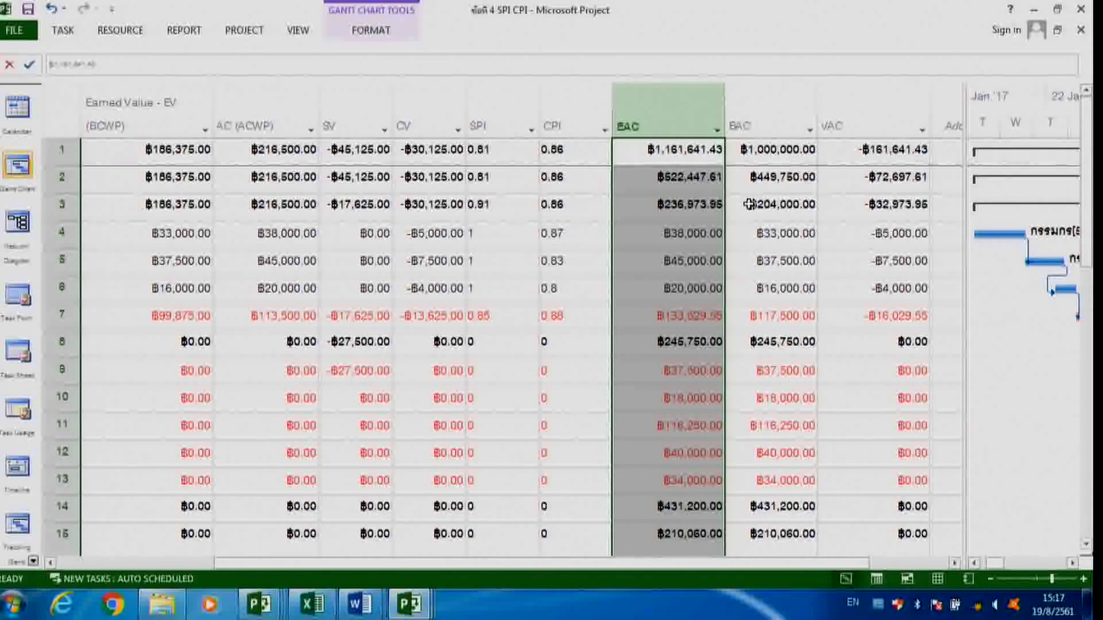
left_click(673, 145)
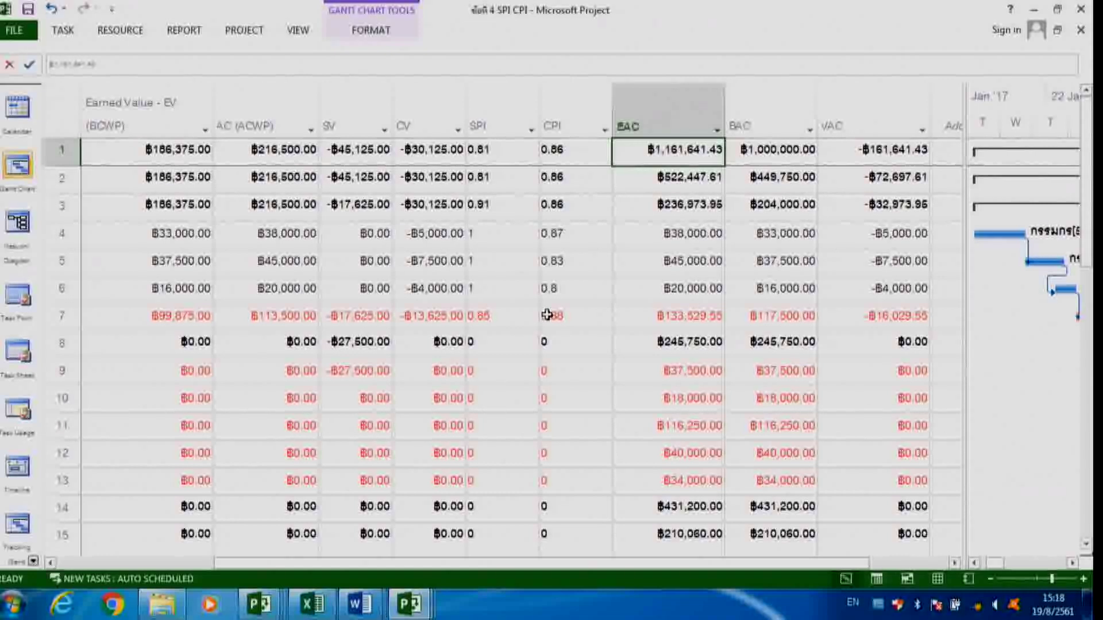
Close both Project programs without saving the changes to ข้อที่ 4 SPI CPI and ข้อที่ 9 ปัญหาแรงงาน
left_click(1082, 11)
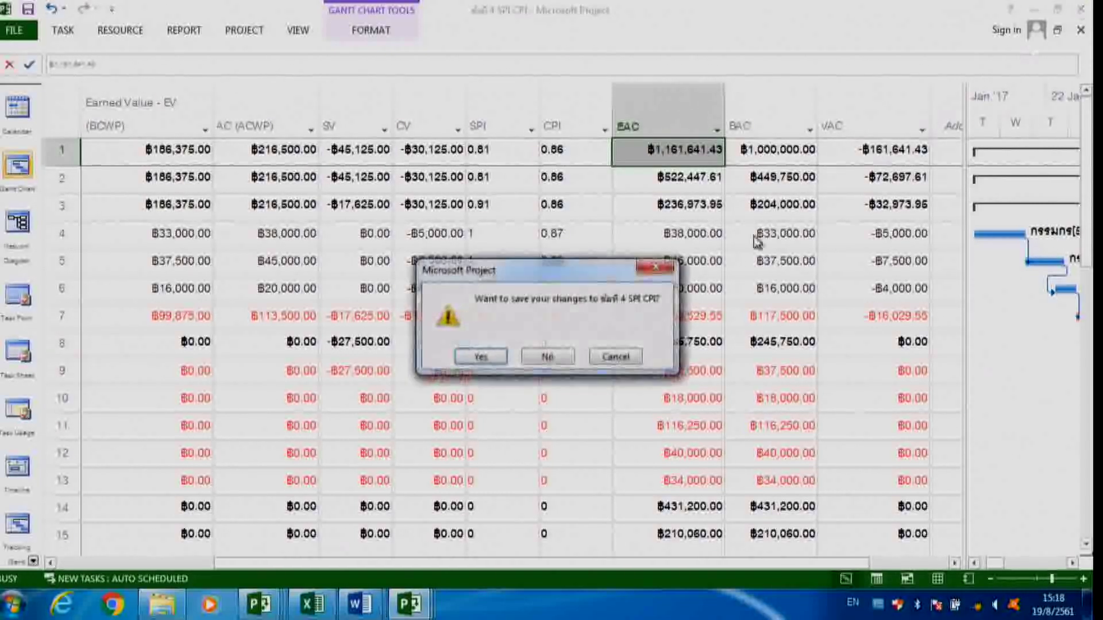
left_click(547, 356)
left_click(549, 357)
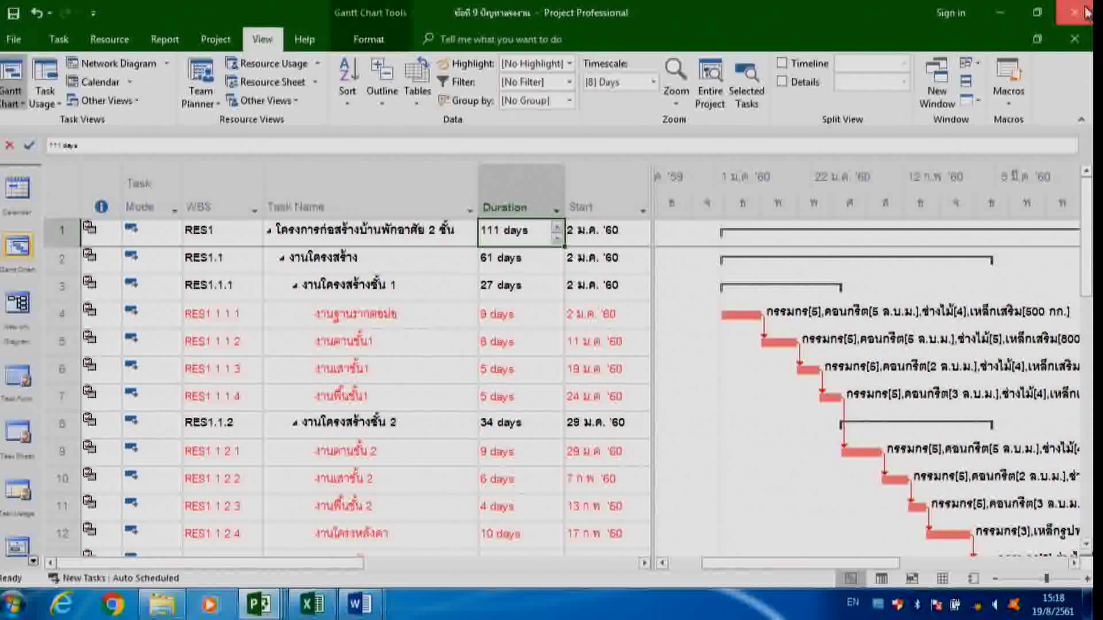
left_click(1084, 11)
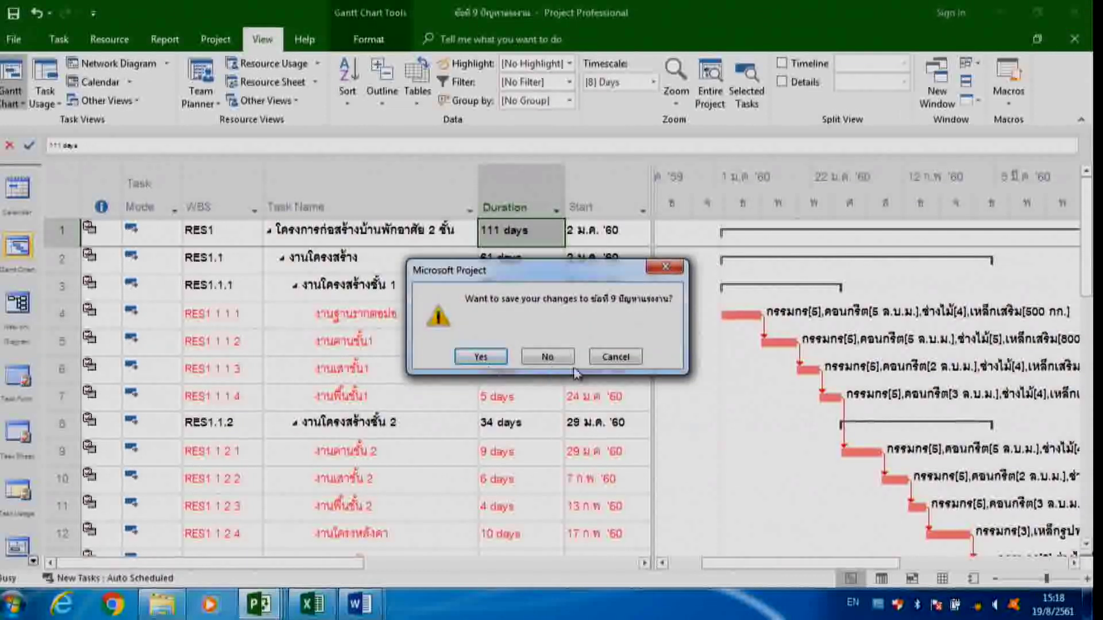
left_click(548, 357)
left_click(553, 356)
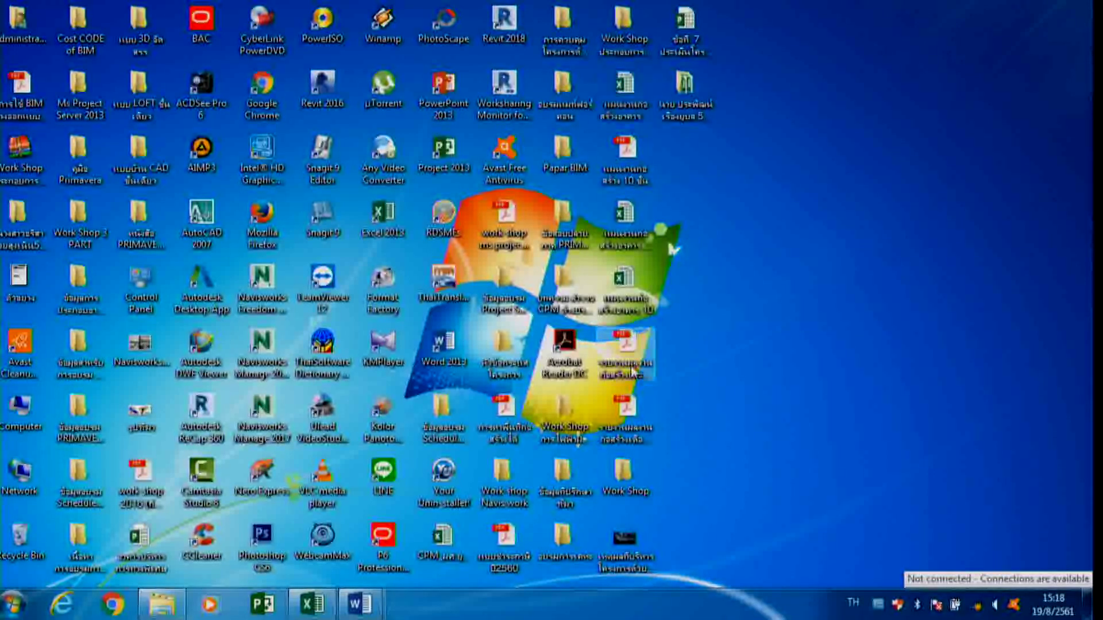
Open the PART1 folder inside the Work Shop folder on the desktop
double_click(642, 479)
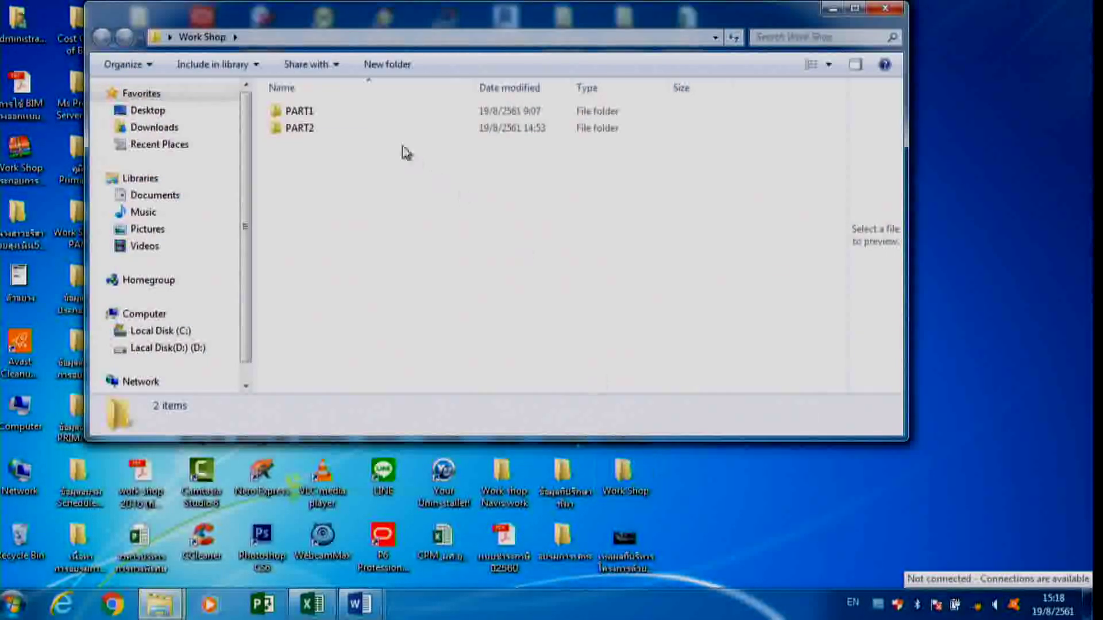
double_click(310, 115)
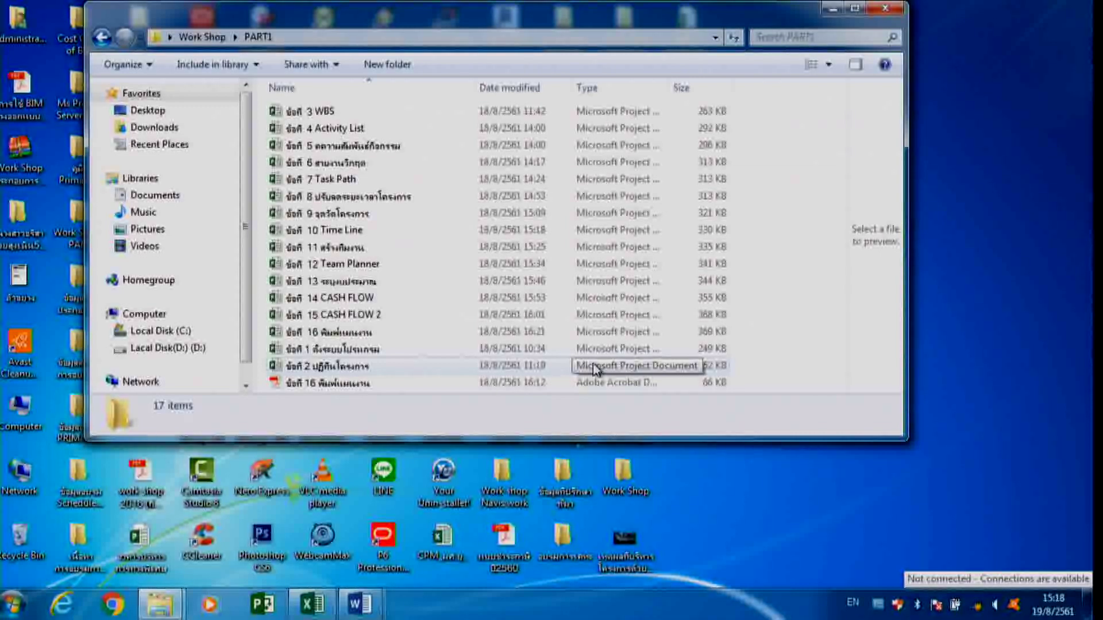
Start Microsoft Project from the desktop with a new blank project
left_click(11, 601)
left_click(80, 317)
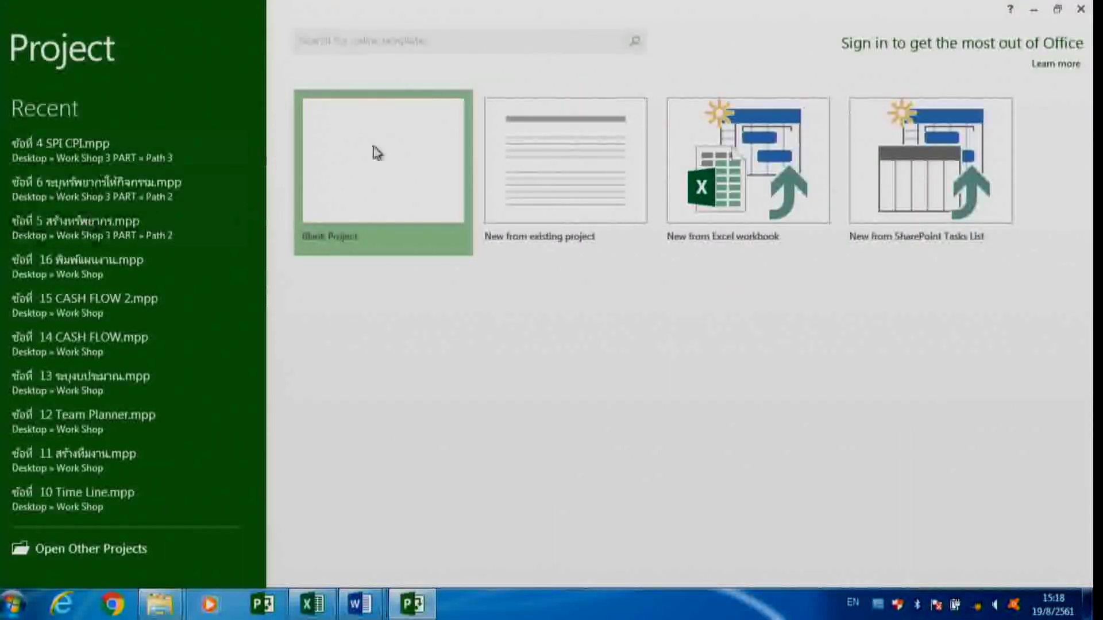
left_click(376, 152)
Open the project file ข้อที่ 1 ตั้งระบบโปรแกรม from the PART1 folder inside Work Shop on the desktop
left_click(21, 35)
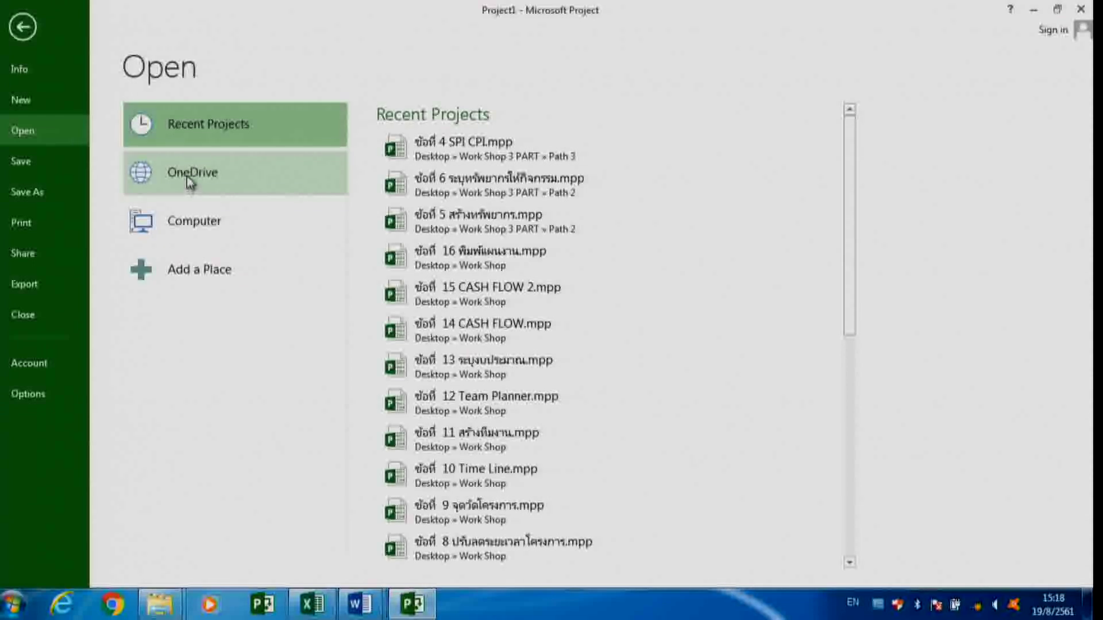
double_click(184, 221)
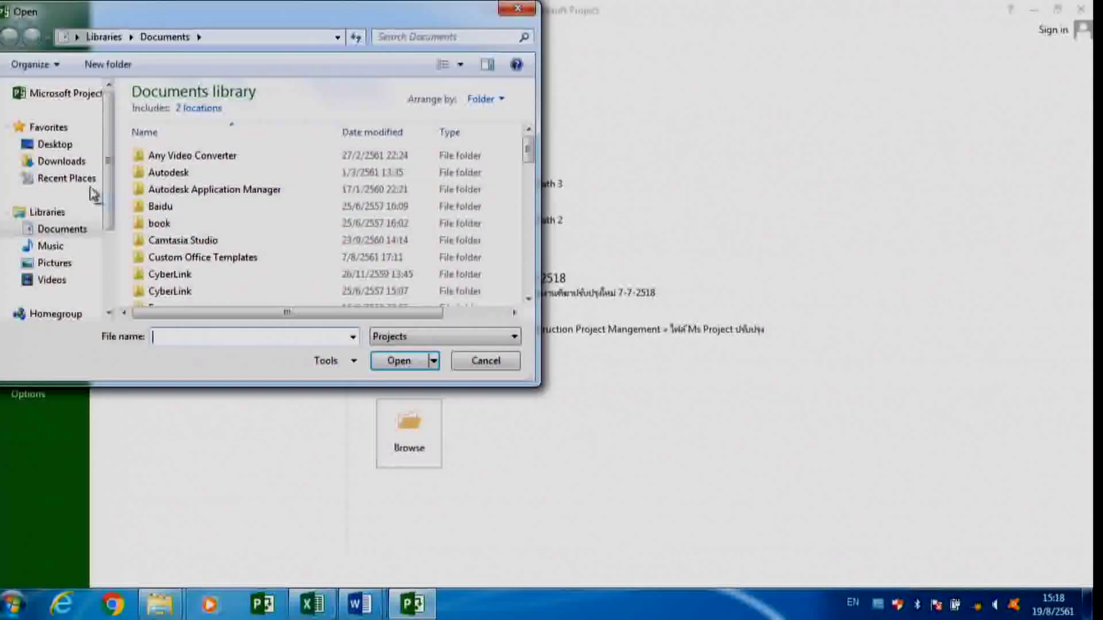
left_click(54, 144)
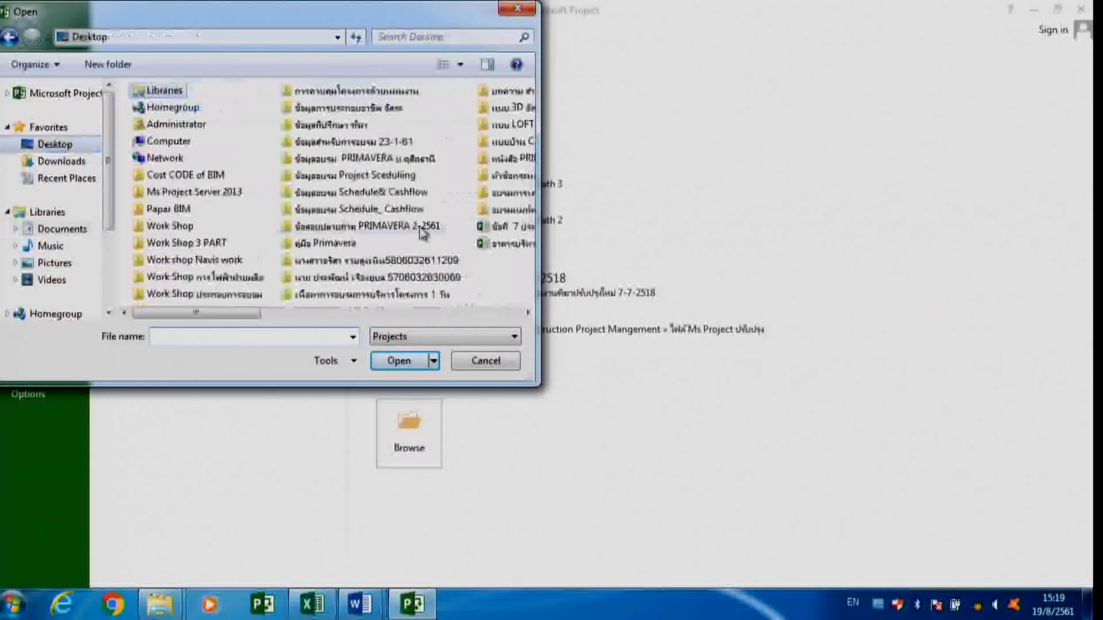
double_click(172, 226)
double_click(160, 112)
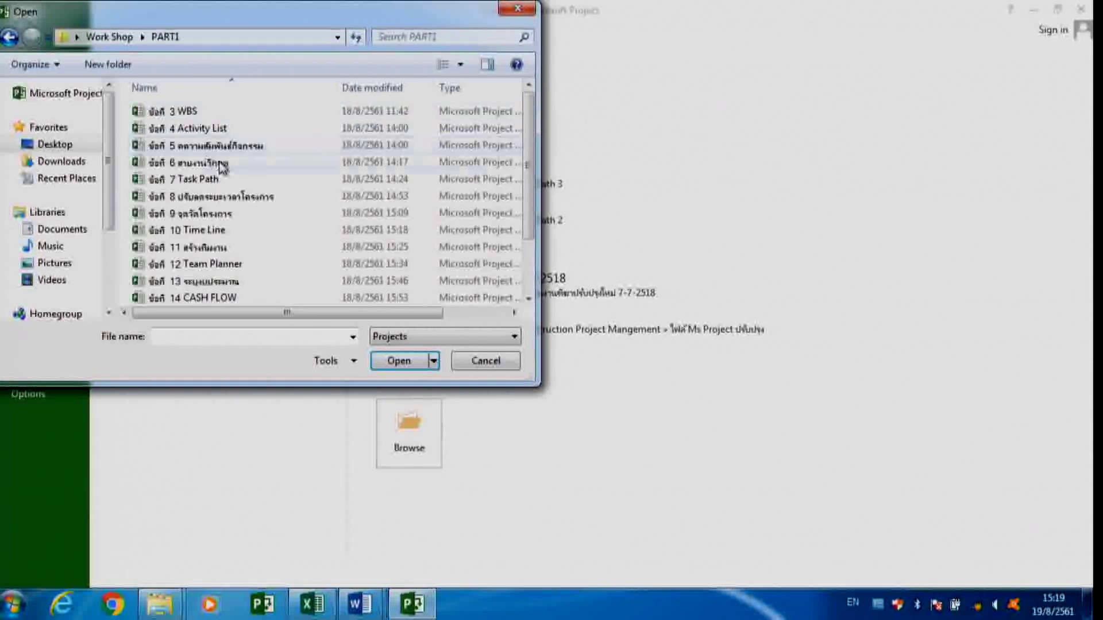
left_click_drag(520, 138, 528, 192)
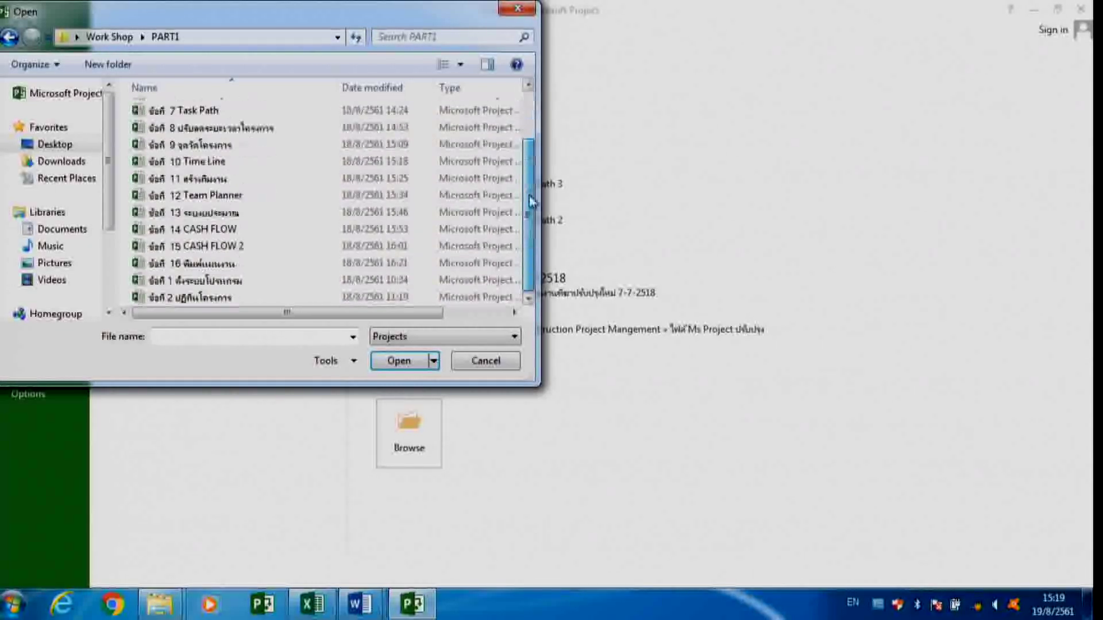
left_click(186, 286)
left_click(426, 360)
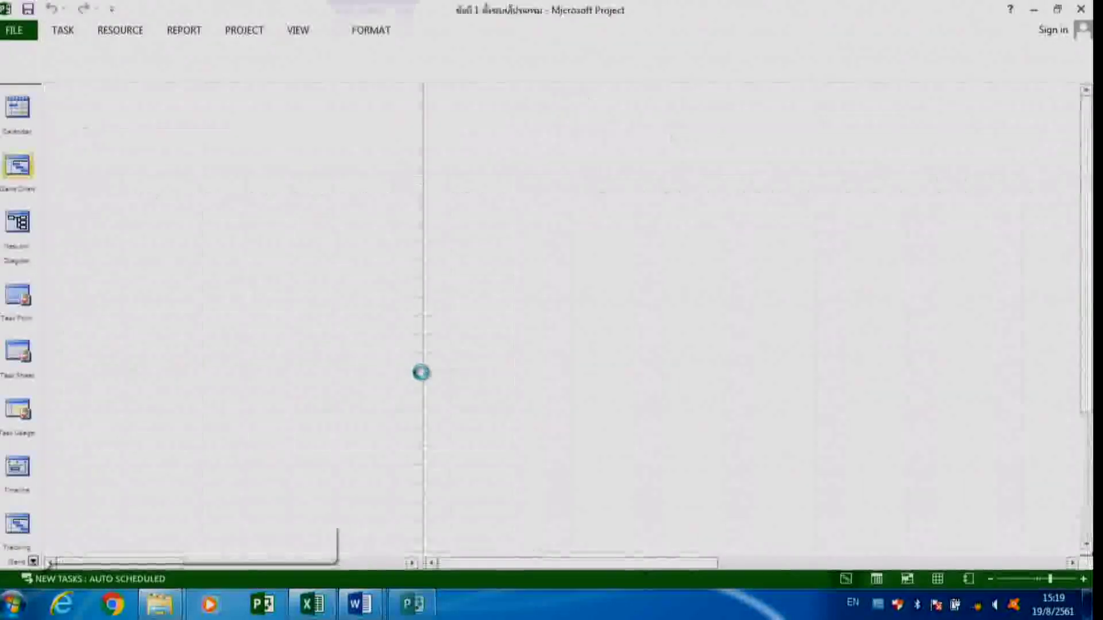
Open the Project Options and review the General settings and the Display settings for calendar type and currency
left_click(261, 236)
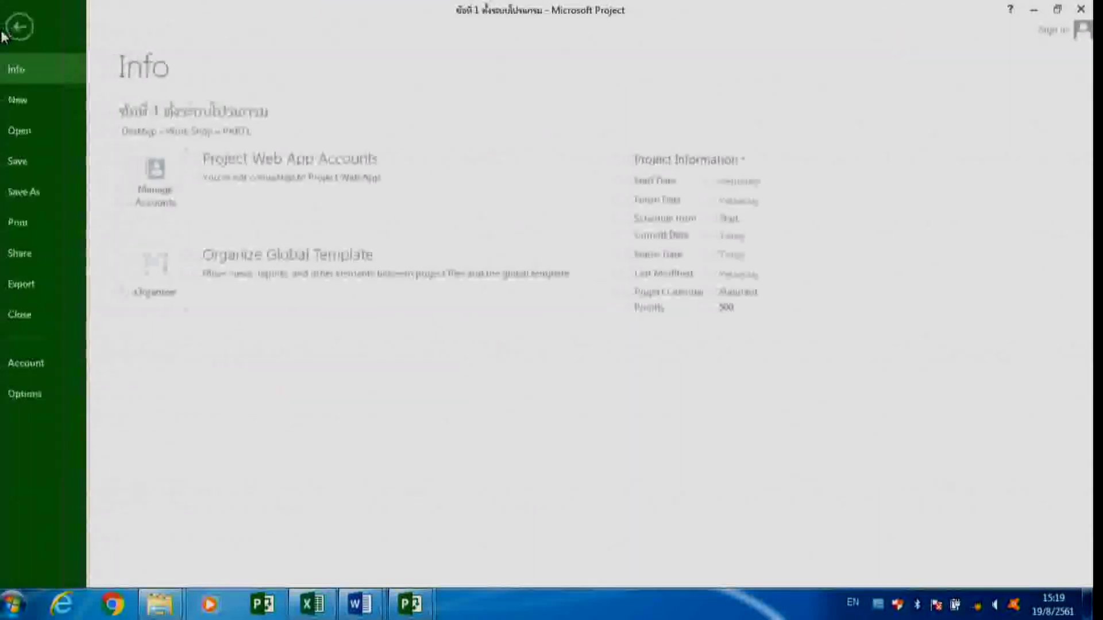
left_click(6, 33)
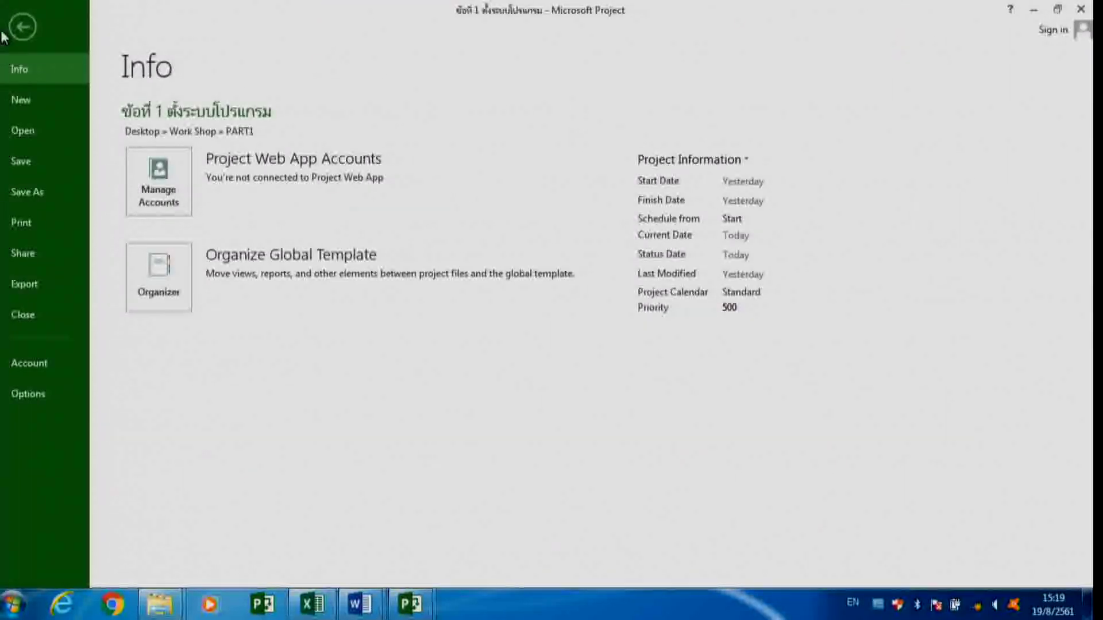
left_click(24, 391)
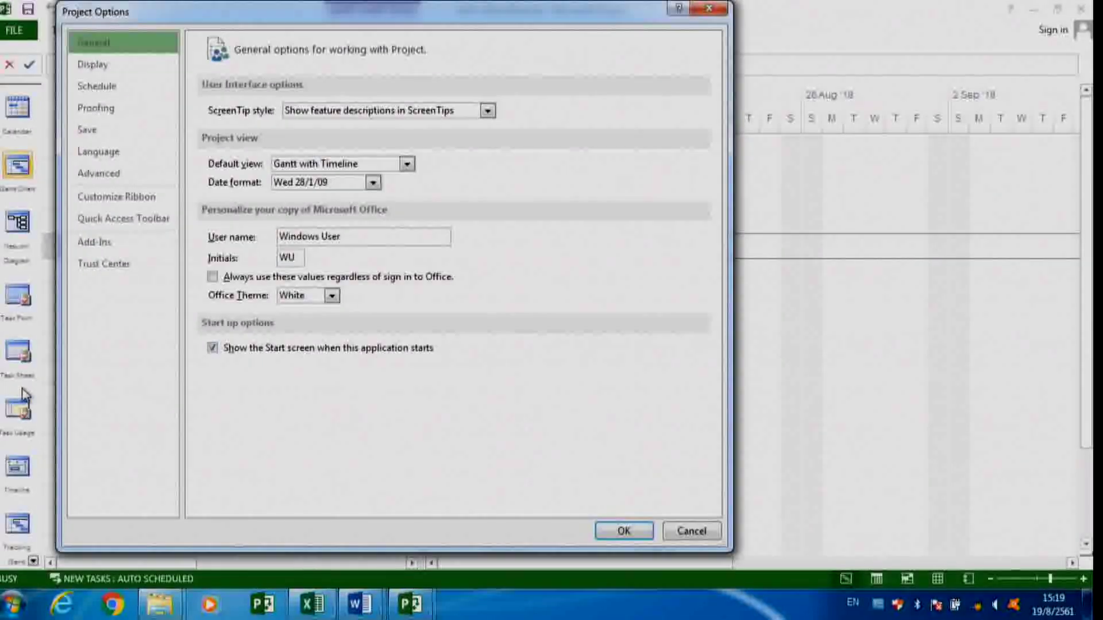
left_click_drag(198, 18, 237, 18)
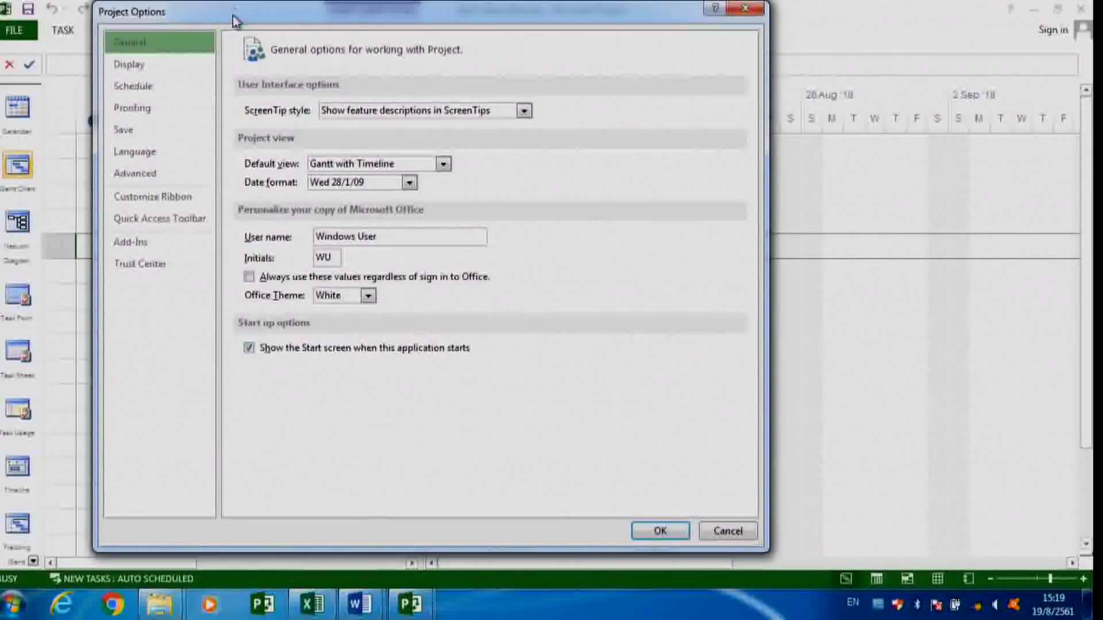
left_click(143, 74)
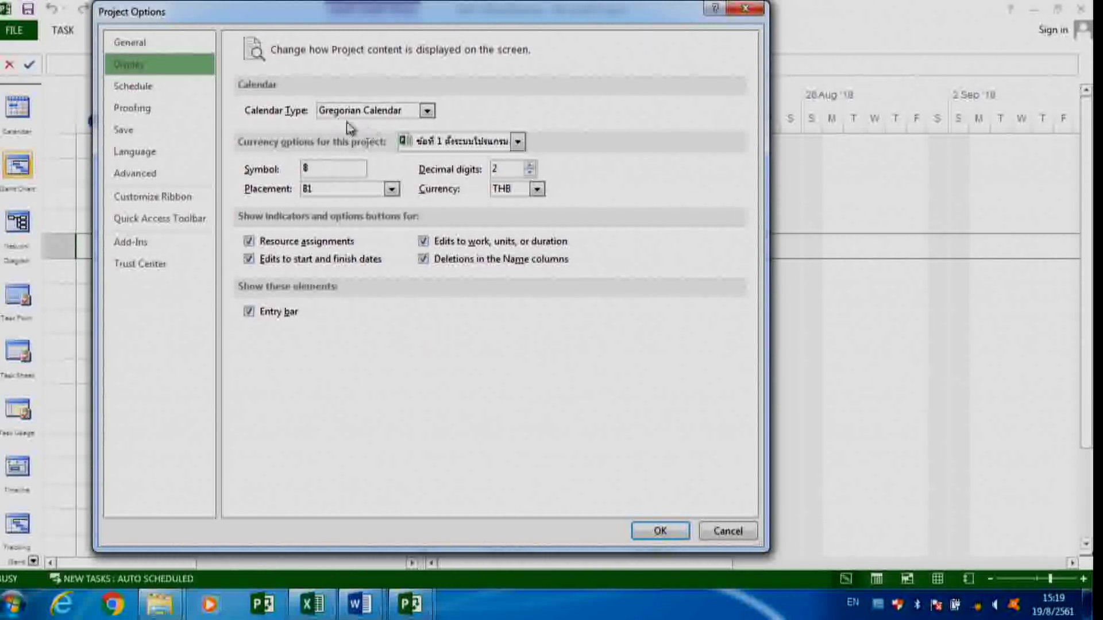
Review the project's Schedule options for calendar and working hours, and check the choices for showing assignment units
left_click(147, 88)
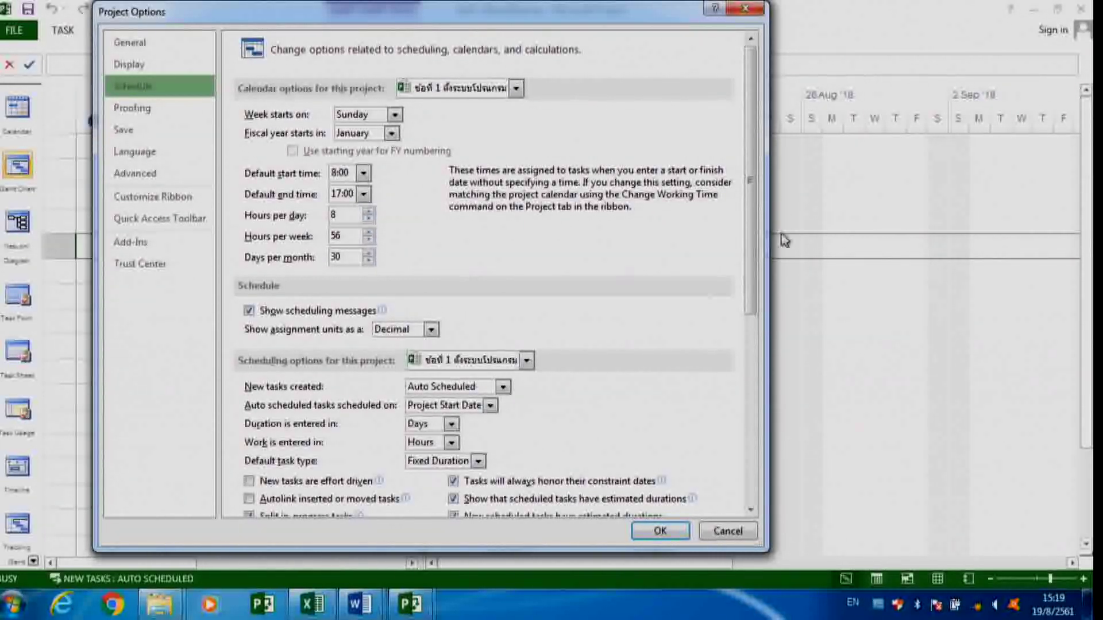
left_click_drag(746, 167, 746, 268)
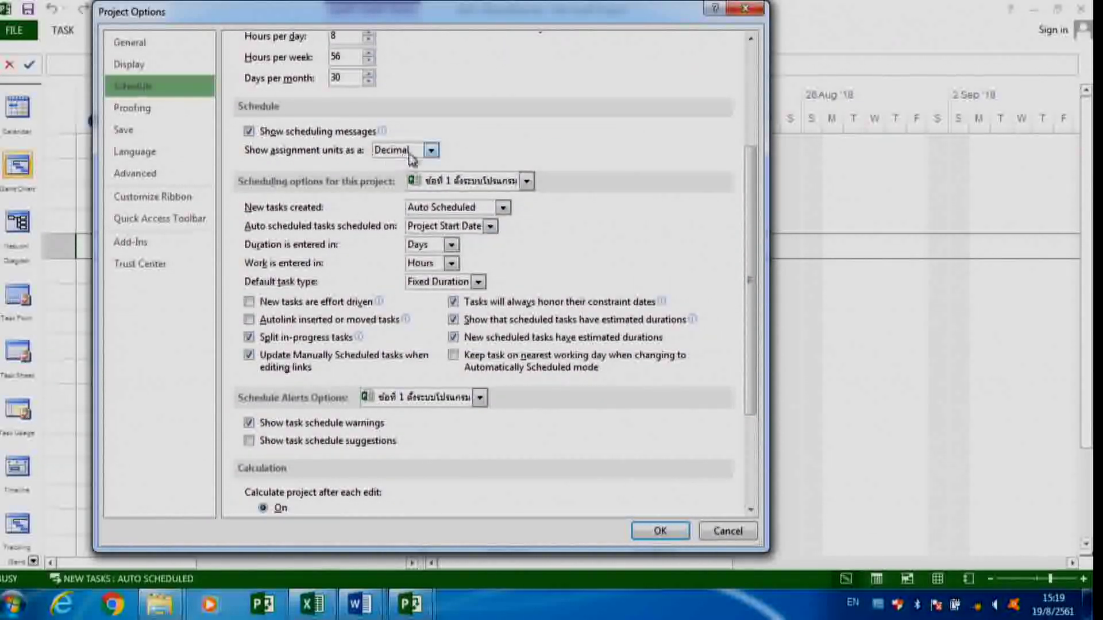
left_click(431, 150)
left_click(431, 150)
left_click(430, 150)
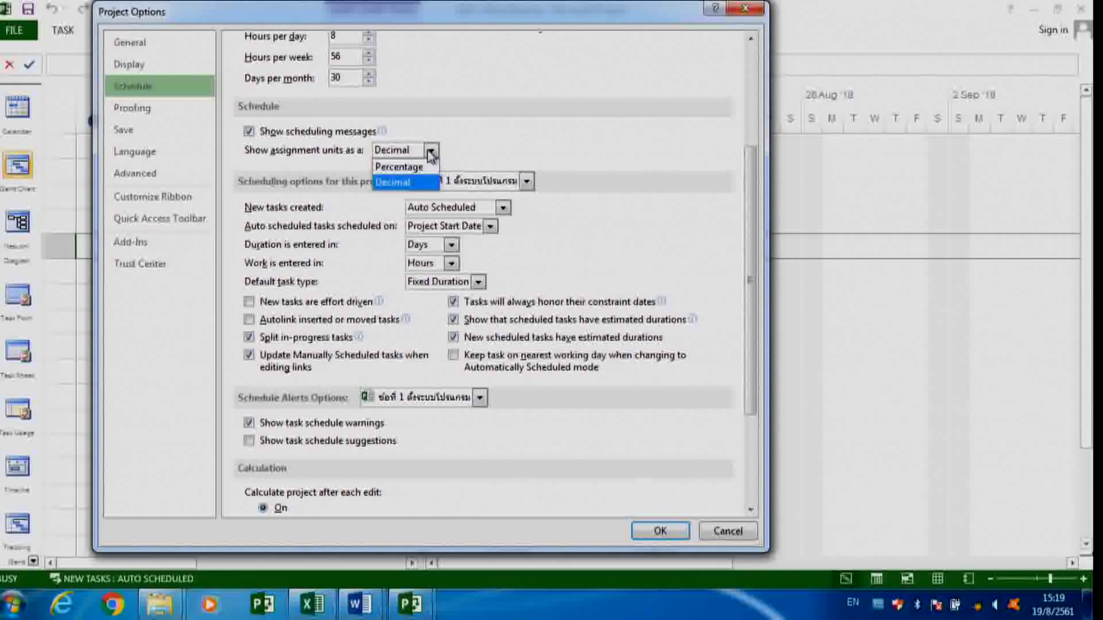
left_click(430, 150)
left_click(431, 150)
left_click(431, 150)
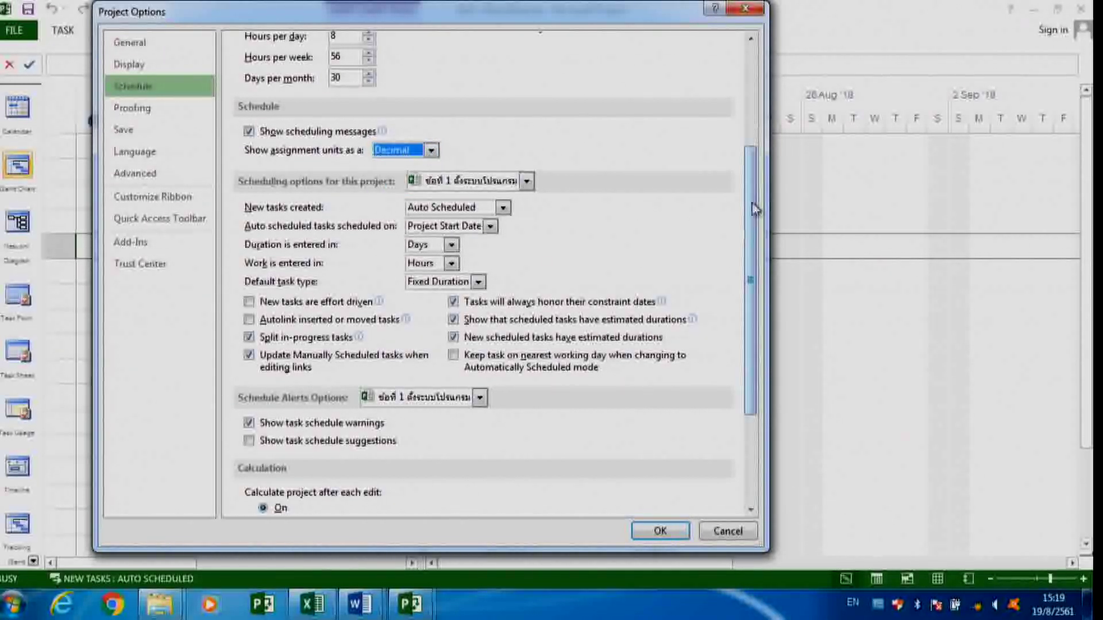
Examine the available choices for the default task type in the project's scheduling options
left_click_drag(752, 209, 753, 270)
left_click(478, 174)
left_click(478, 174)
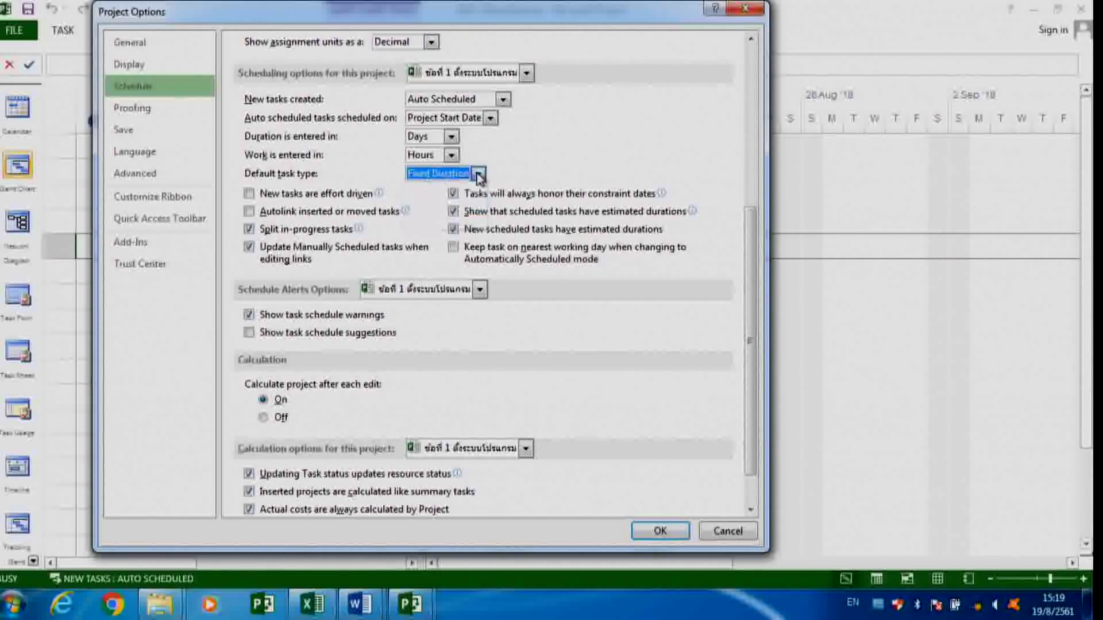
left_click(478, 174)
left_click(479, 173)
left_click(478, 173)
left_click(478, 174)
left_click(478, 174)
left_click(478, 174)
left_click(478, 173)
left_click(478, 173)
left_click(479, 173)
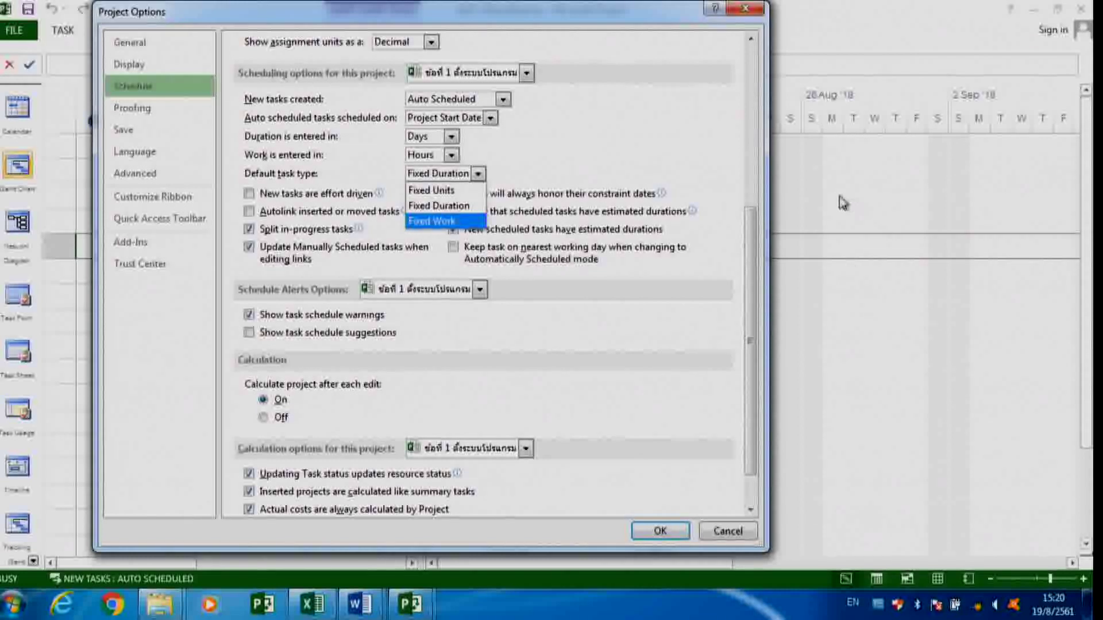
Examine the scheduling mode choices for newly created tasks
left_click(503, 99)
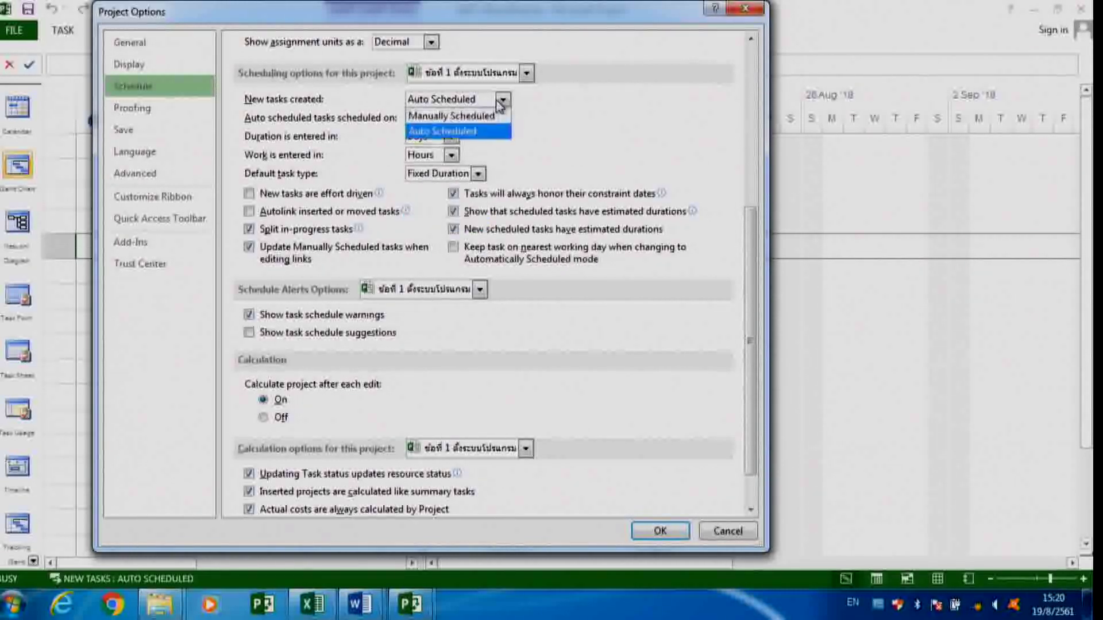
left_click(502, 100)
left_click(502, 100)
left_click(502, 100)
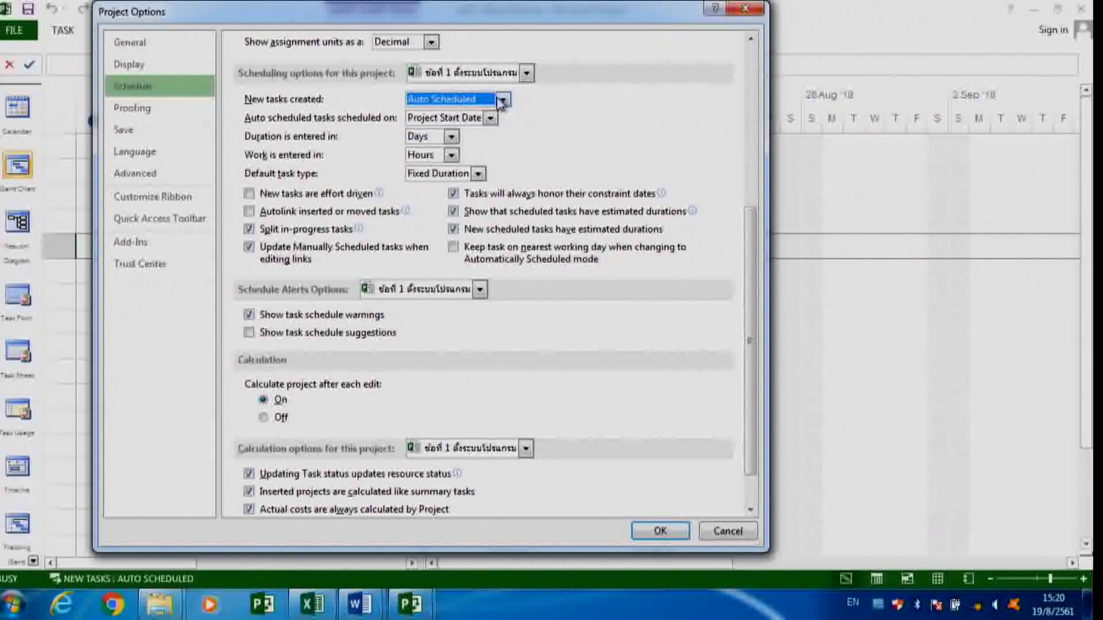
left_click(502, 100)
left_click(502, 100)
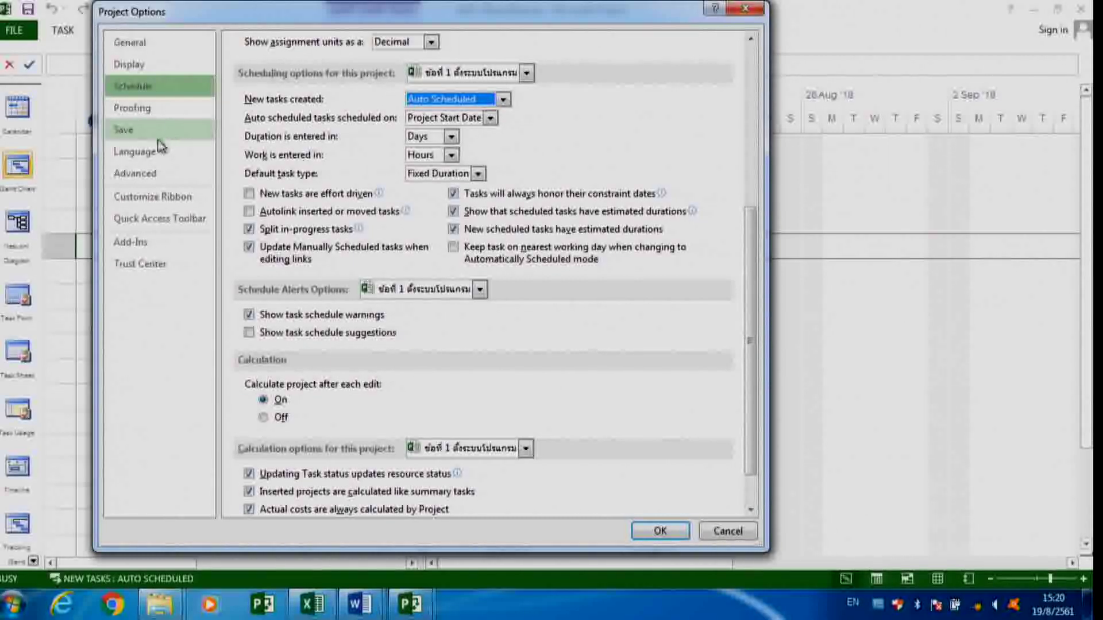
Choose Physical % Complete as the default task Earned Value method in the Advanced options and apply the project options
left_click(141, 173)
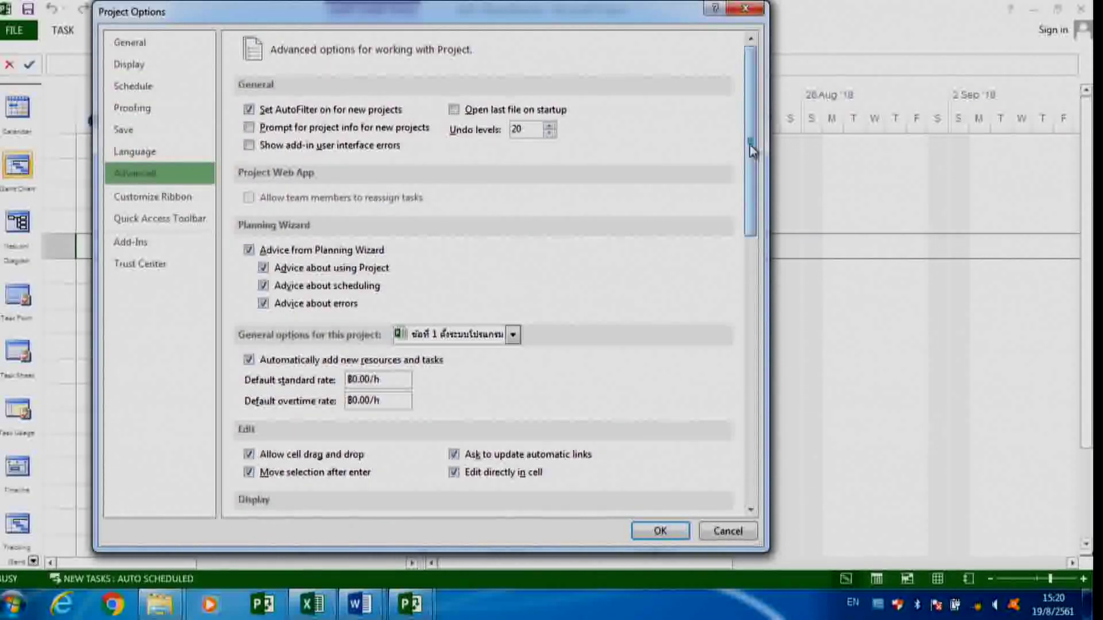
left_click_drag(752, 150, 742, 425)
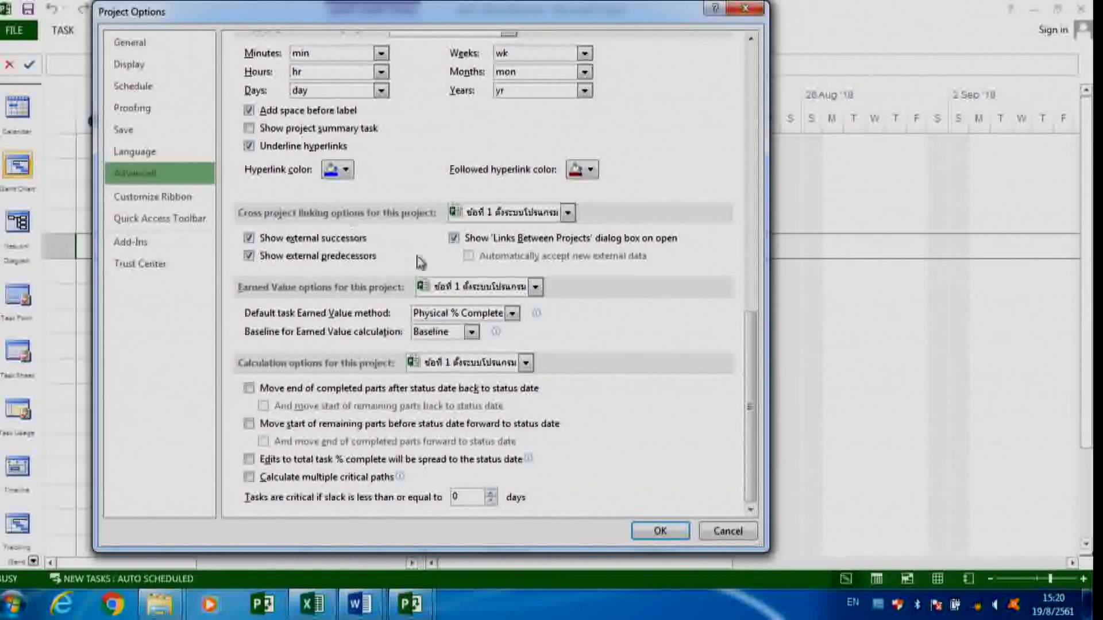
left_click(512, 314)
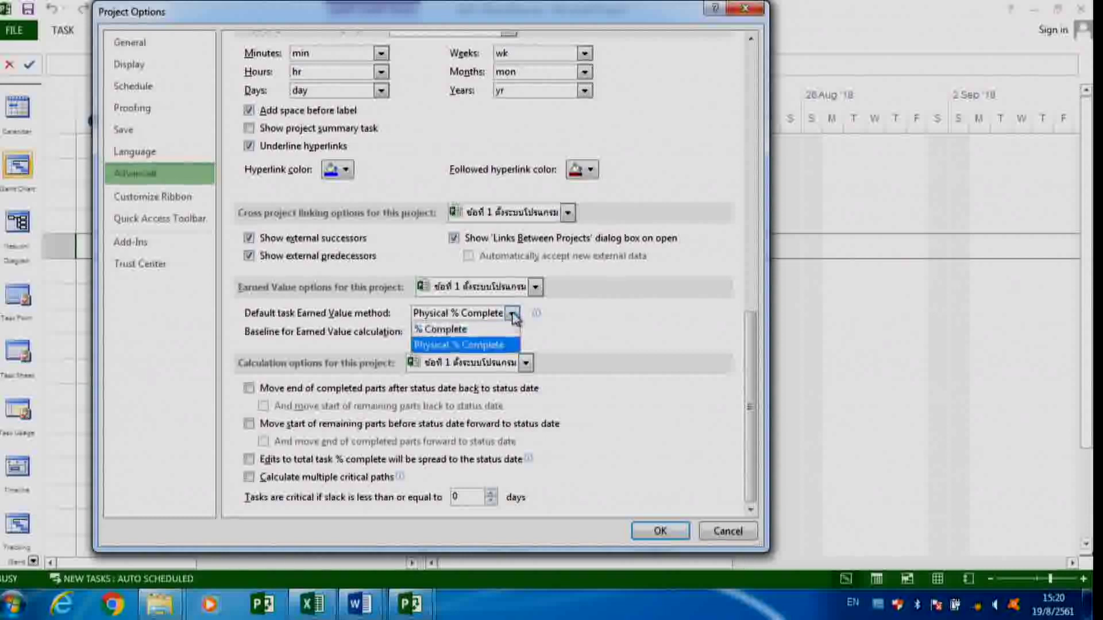
left_click(487, 345)
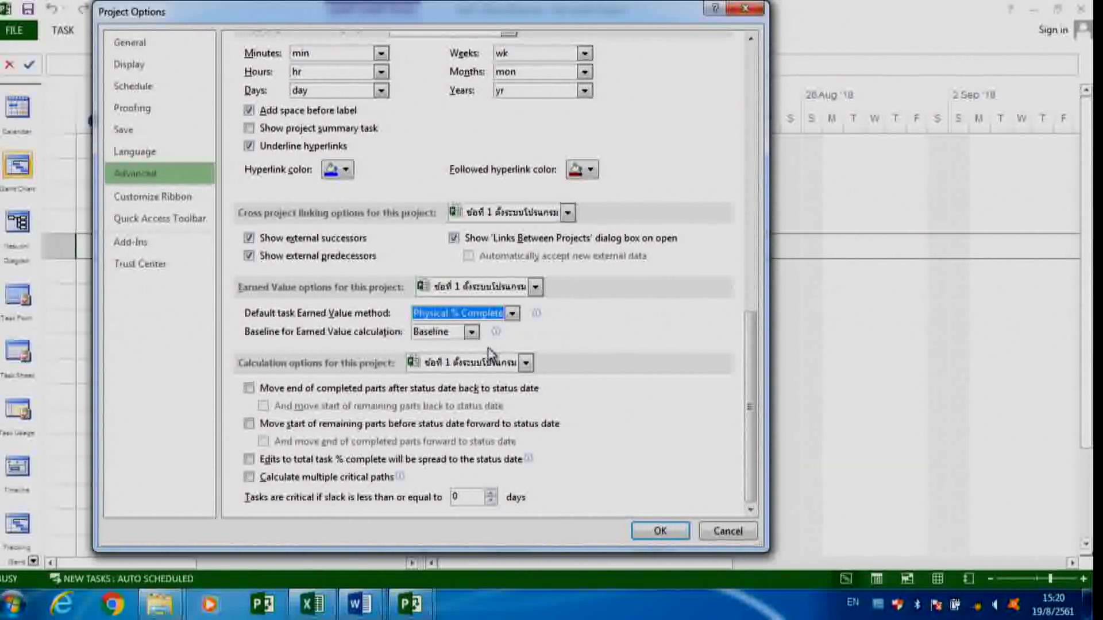
left_click(660, 532)
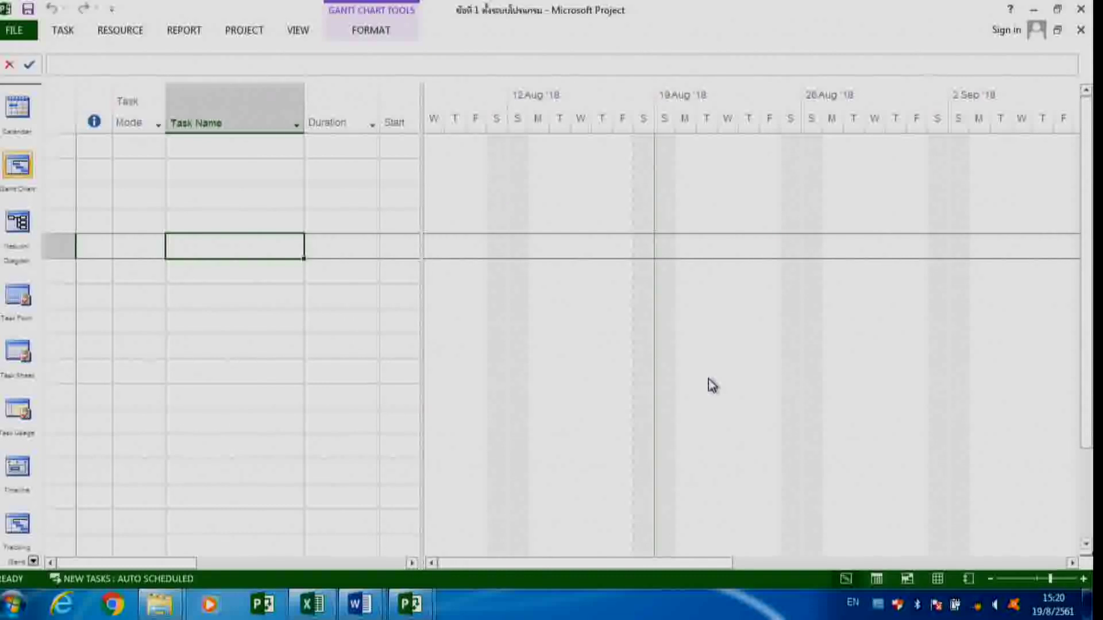
Close the current Project window and open ข้อที่ 2 ปฏิทินโครงการ from the PART1 folder
left_click(1080, 12)
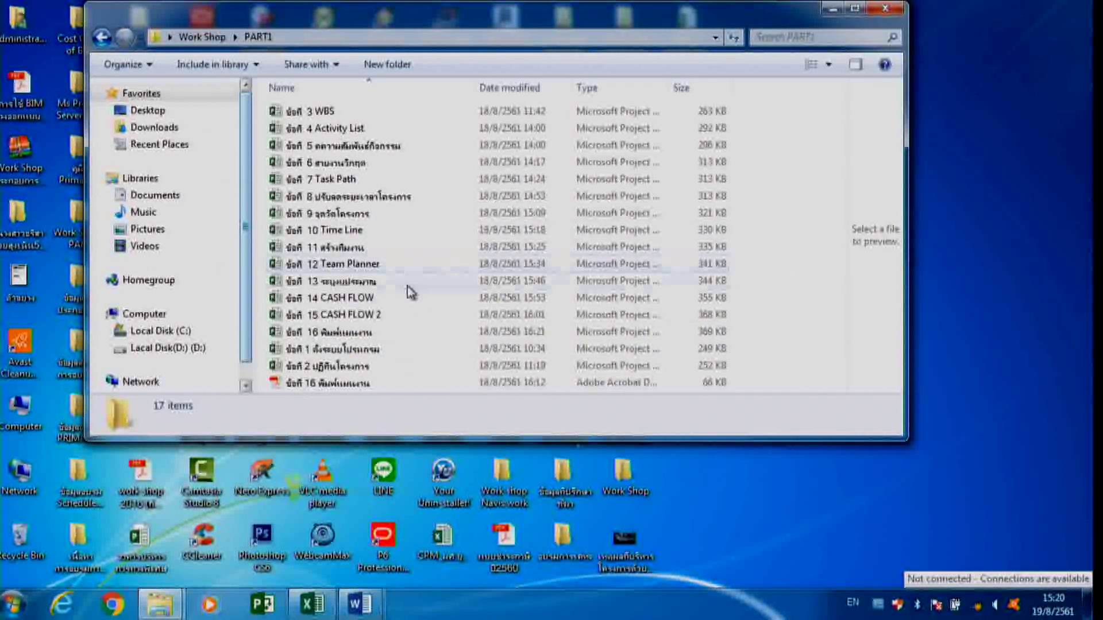
double_click(327, 372)
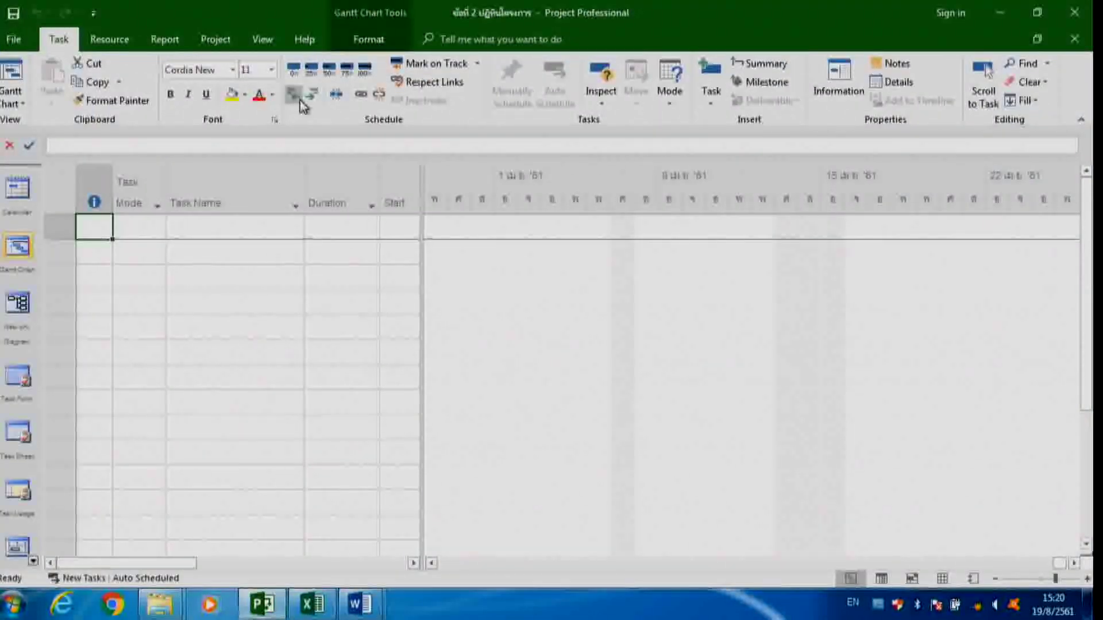
Open the Change Working Time settings and view the options for creating a new base calendar without creating one
left_click(219, 41)
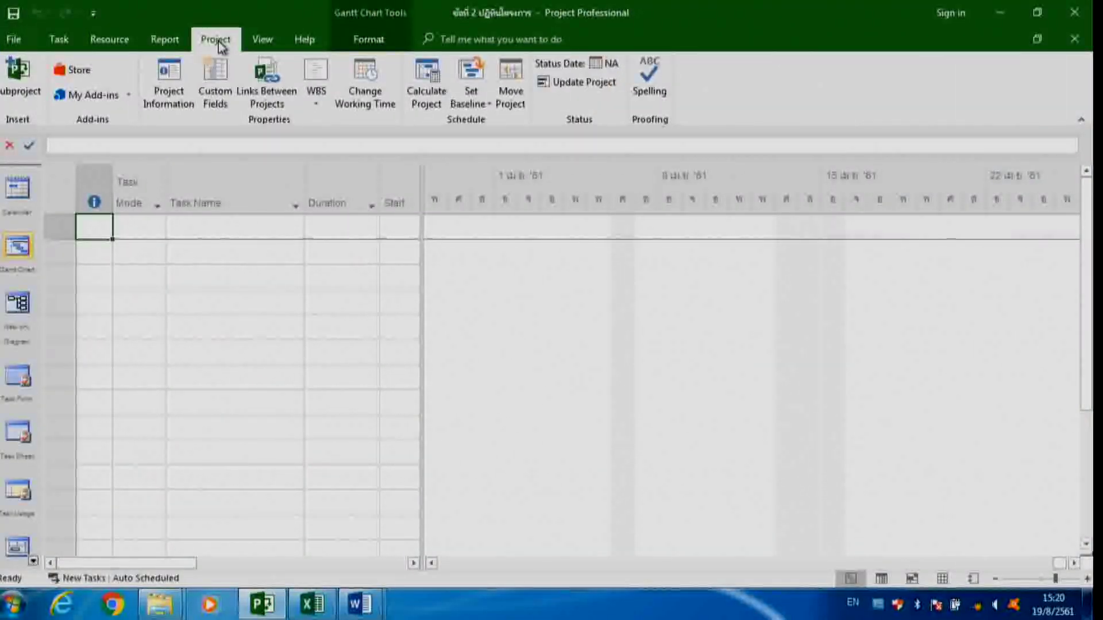
left_click(373, 103)
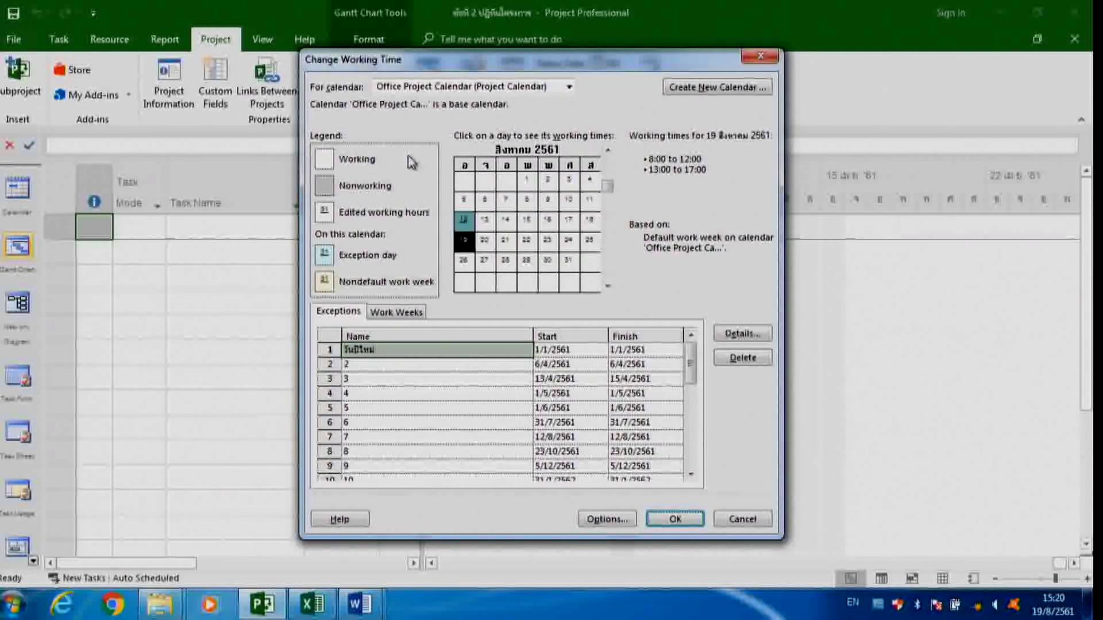
left_click(738, 87)
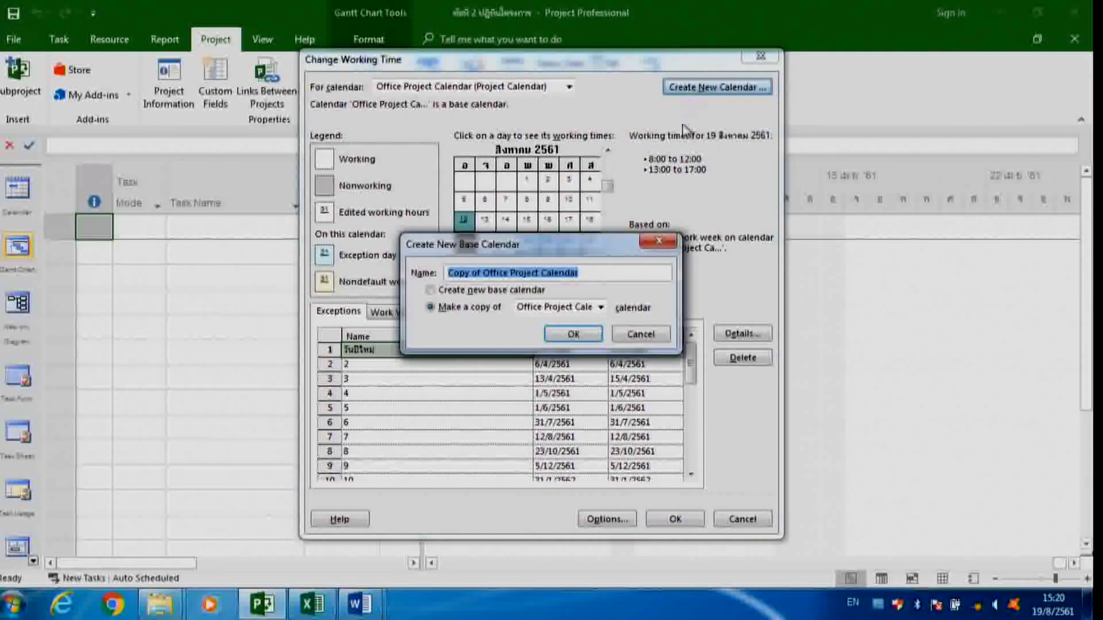
left_click(660, 243)
Compare the holiday exceptions with the default work week of the Office Project Calendar
left_click_drag(460, 60, 471, 11)
left_click(404, 267)
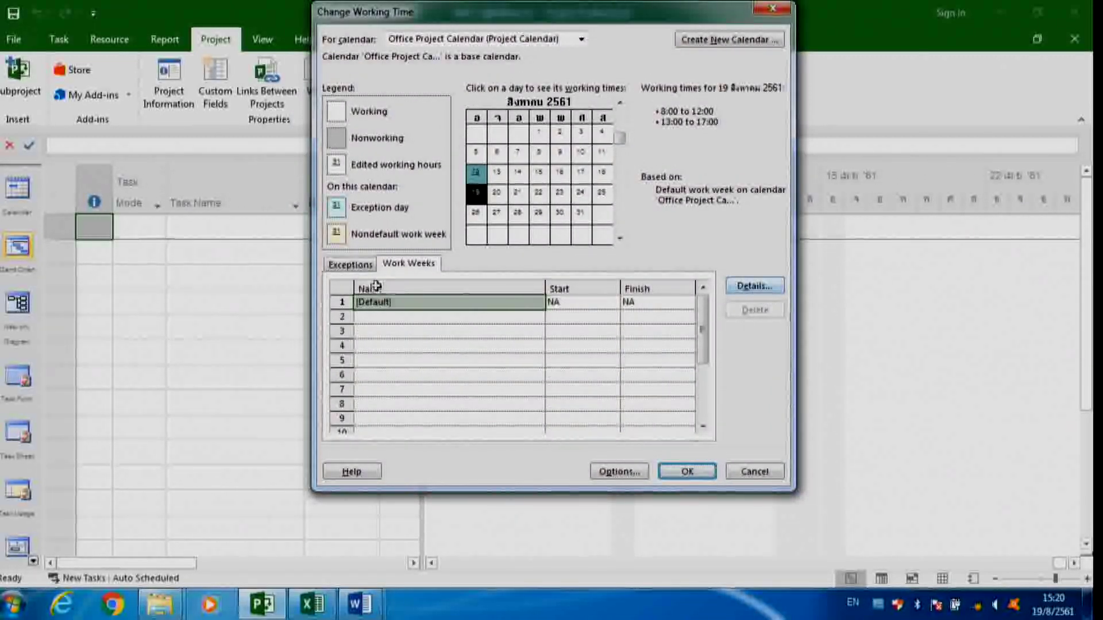
left_click(347, 264)
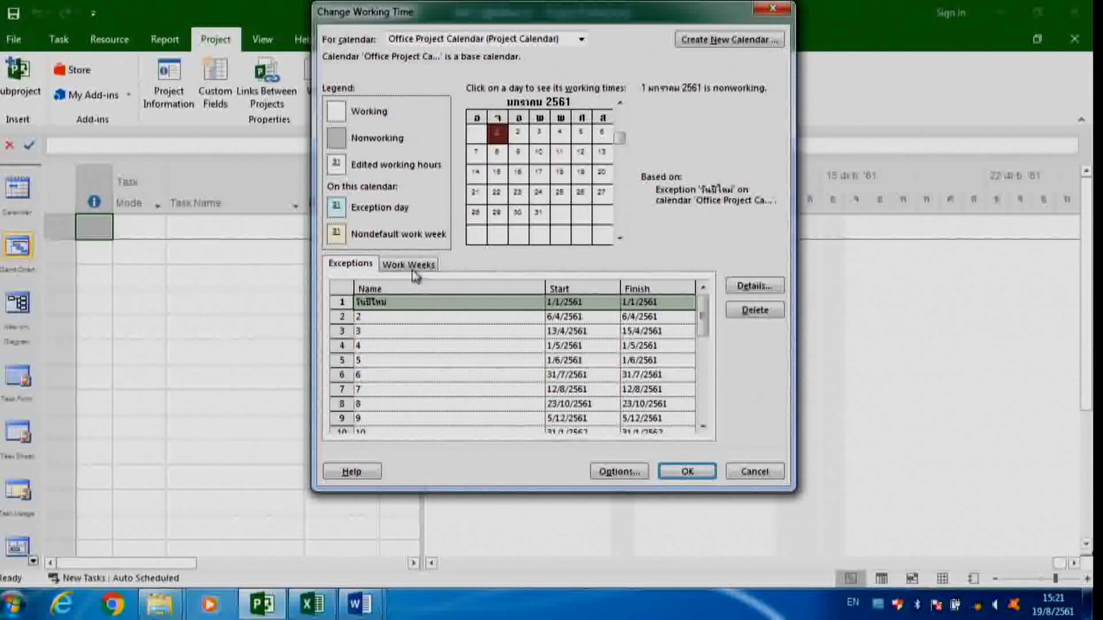
left_click(412, 270)
left_click(347, 266)
left_click(402, 268)
left_click(361, 266)
left_click(384, 265)
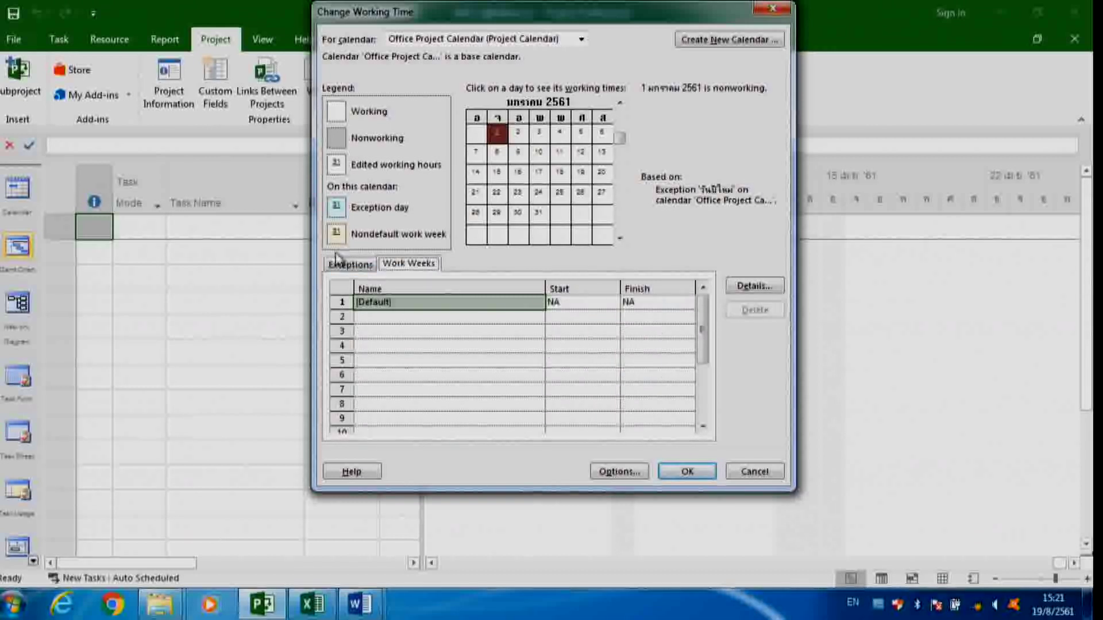
left_click(347, 265)
left_click(409, 266)
left_click(347, 265)
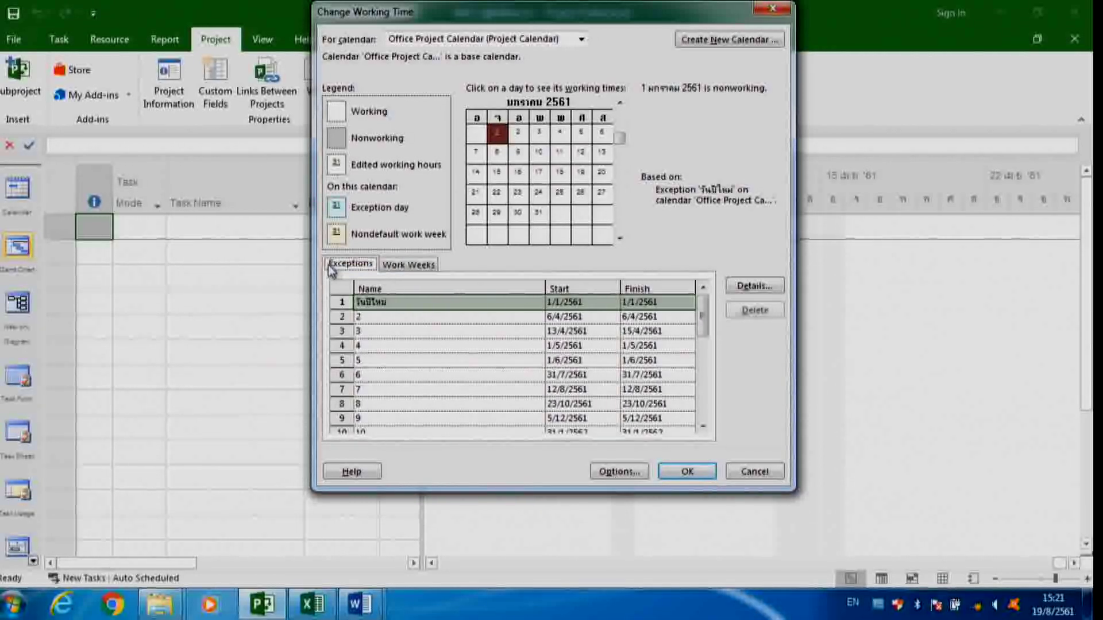
Review the default work week's Sunday and Saturday working times, revisit the holiday exceptions, and close the Change Working Time settings
left_click(411, 266)
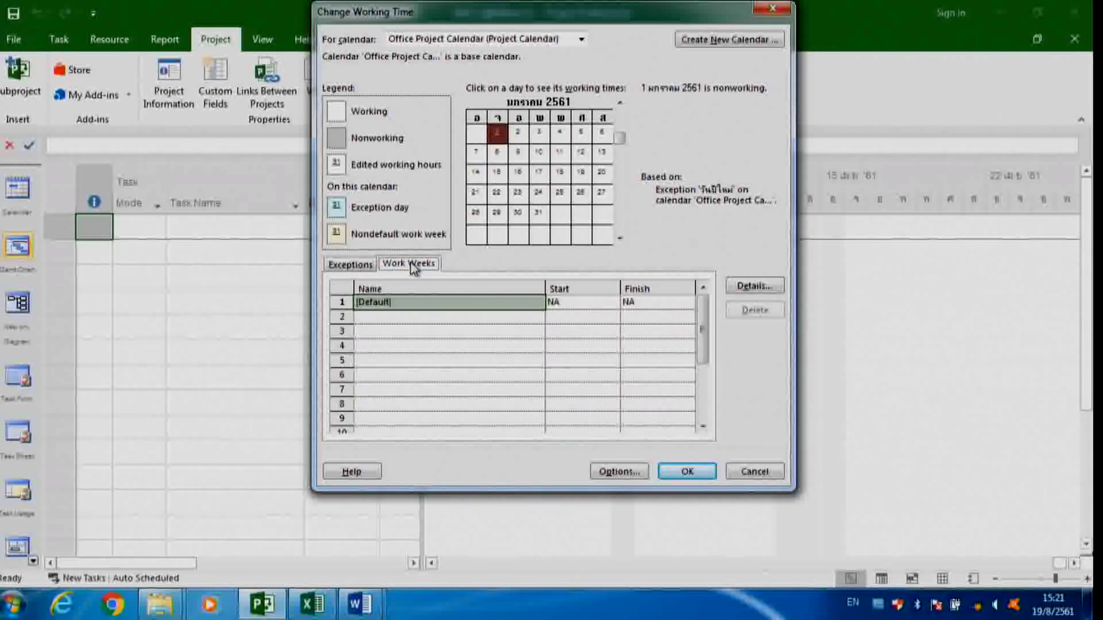
left_click(752, 286)
left_click_drag(547, 188, 557, 16)
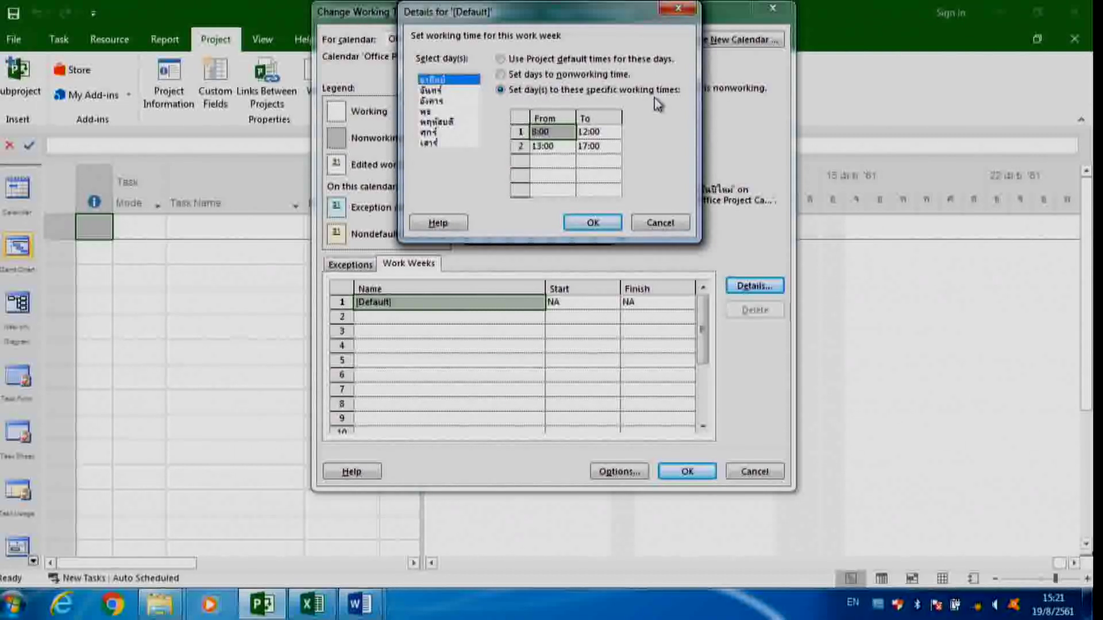
left_click(437, 143)
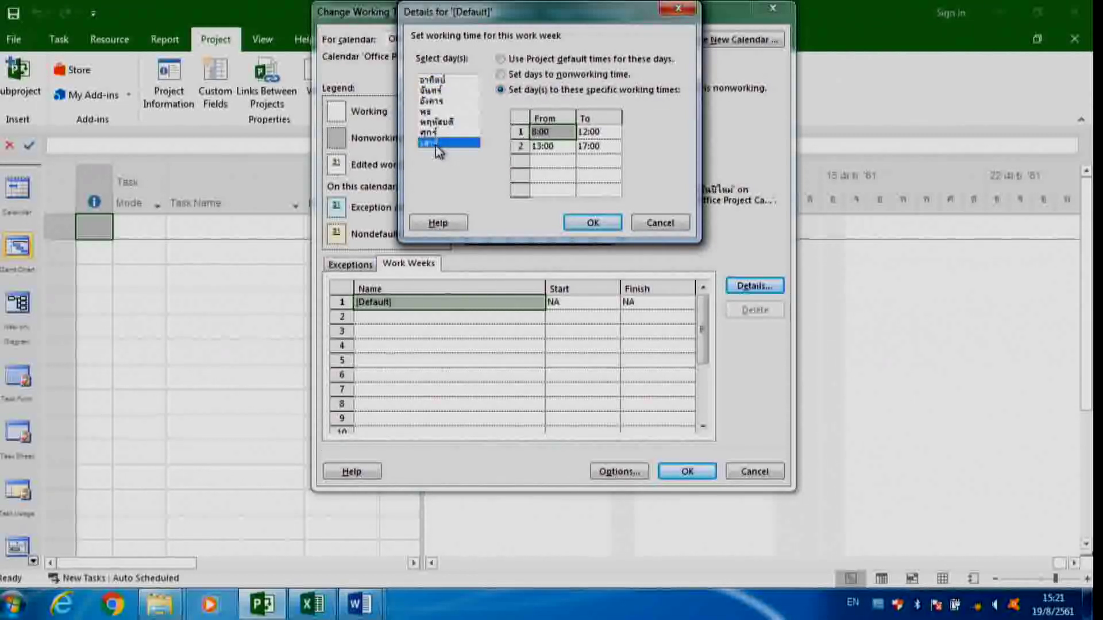
left_click(678, 8)
left_click(368, 259)
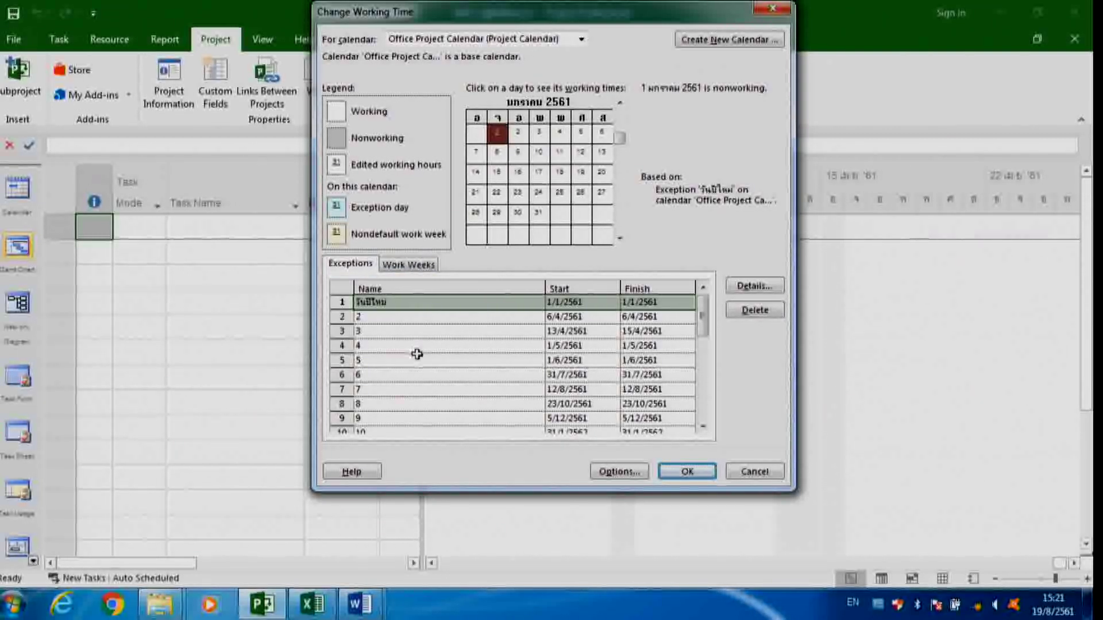
left_click(771, 10)
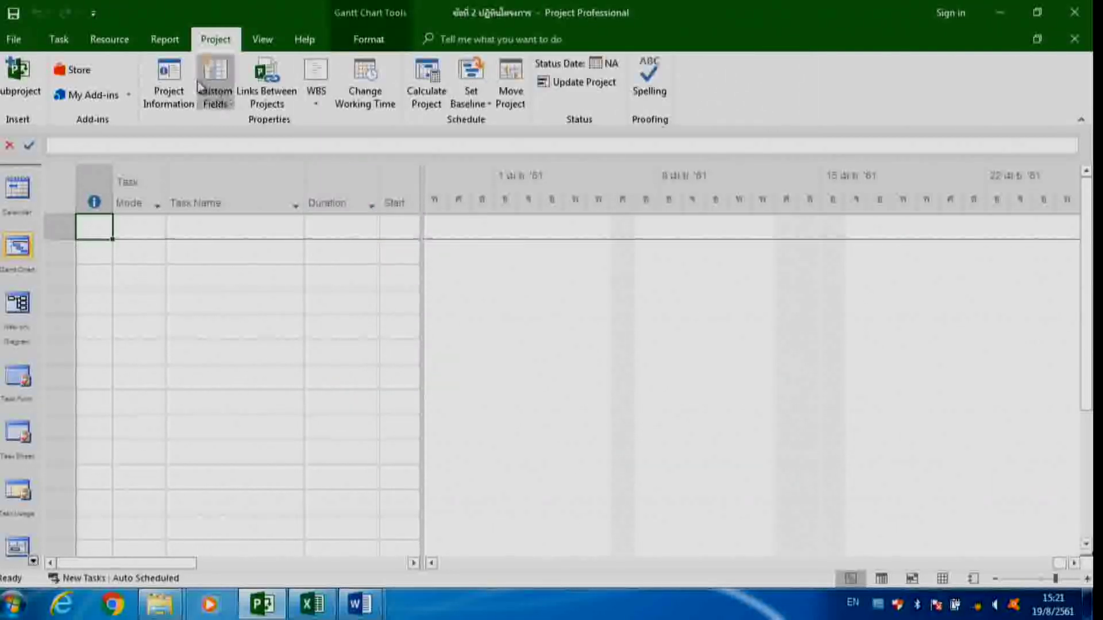
Open the Project Information for the calendar exercise, view the available project calendars, and close it without changes
left_click(174, 73)
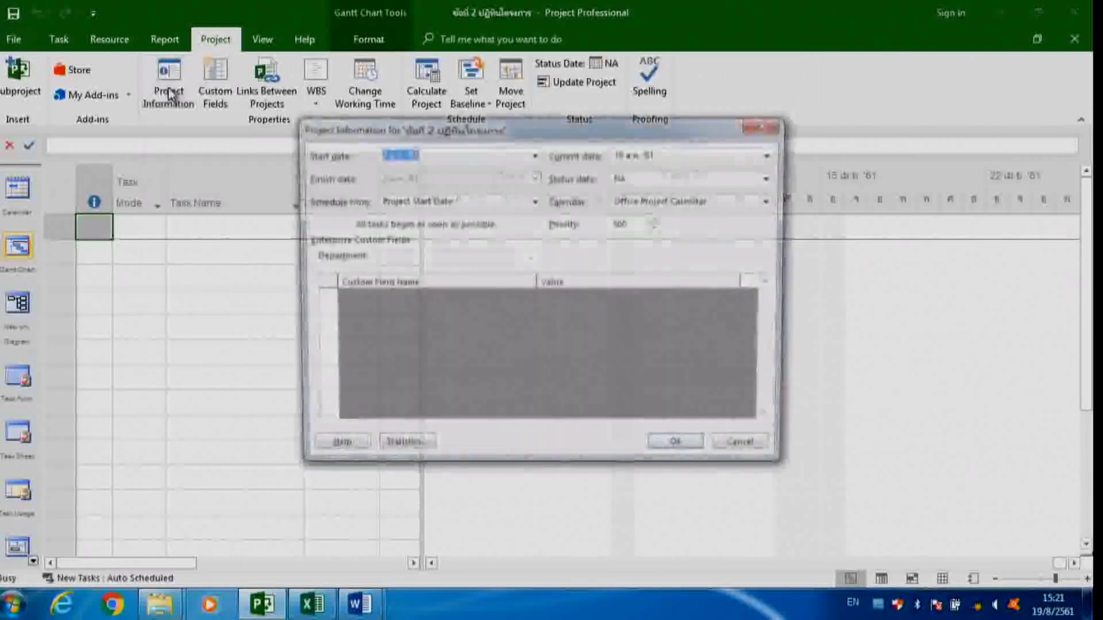
left_click_drag(689, 127, 675, 102)
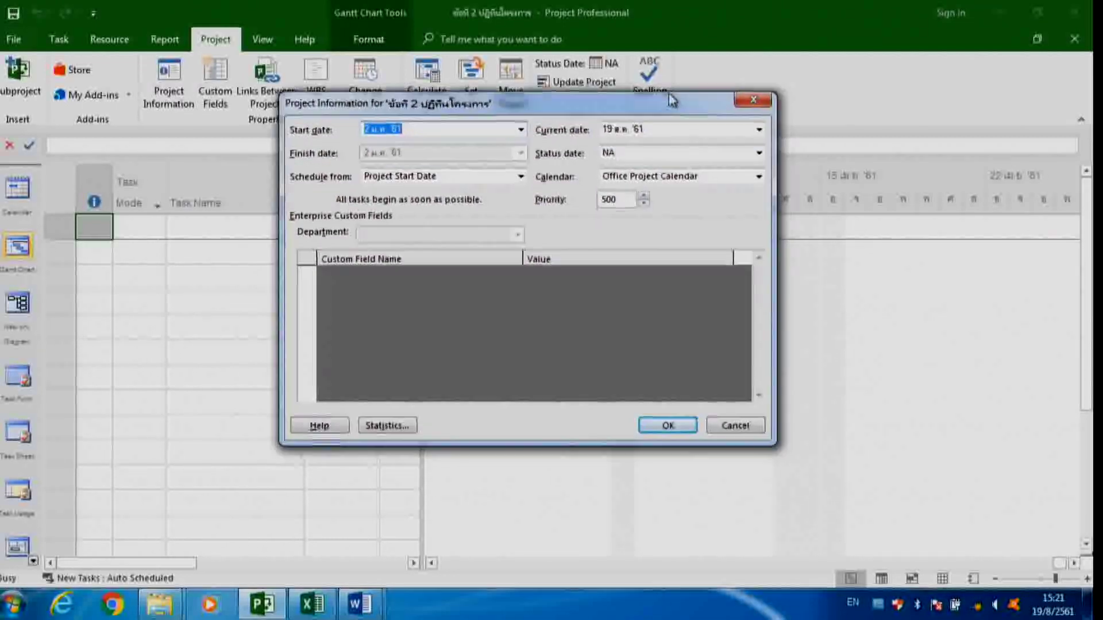
left_click(753, 99)
left_click(168, 77)
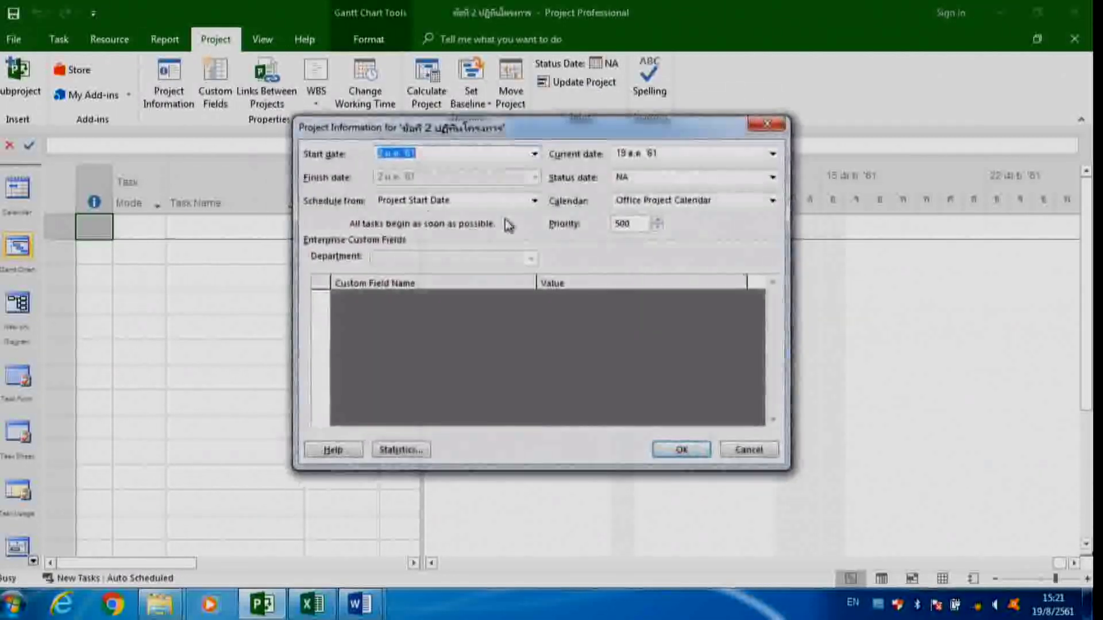
left_click_drag(593, 129, 446, 13)
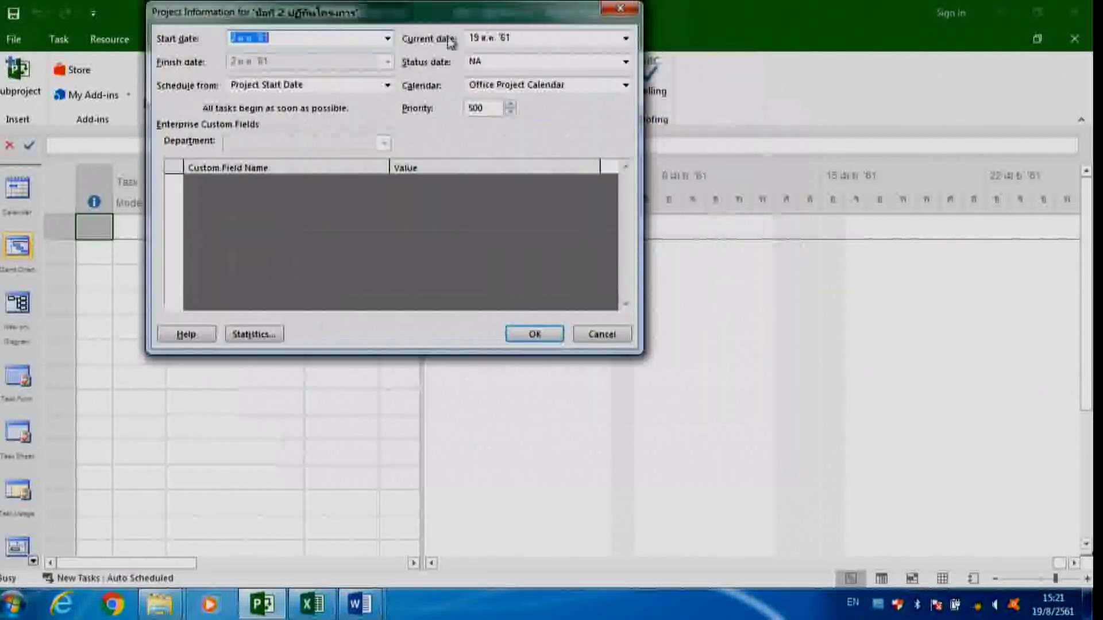
left_click(626, 85)
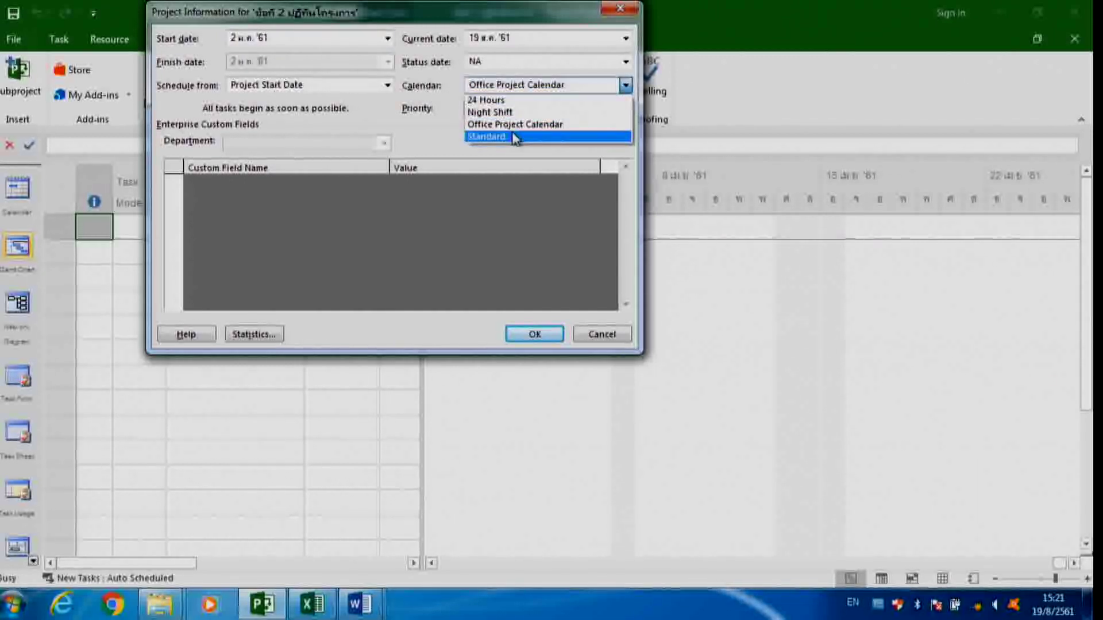
left_click(603, 57)
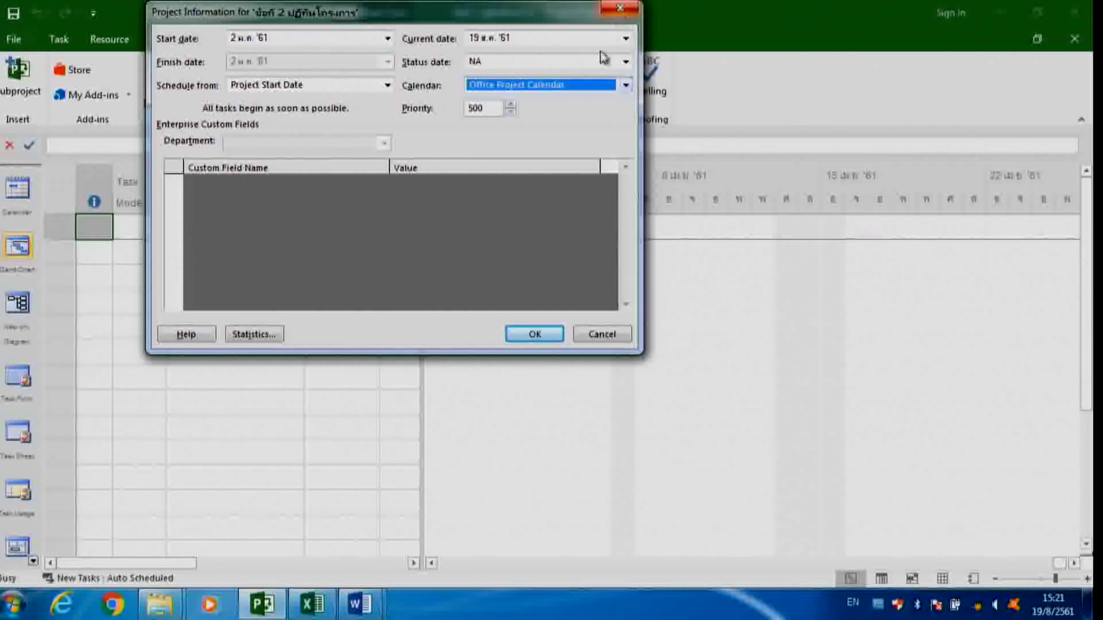
left_click(620, 8)
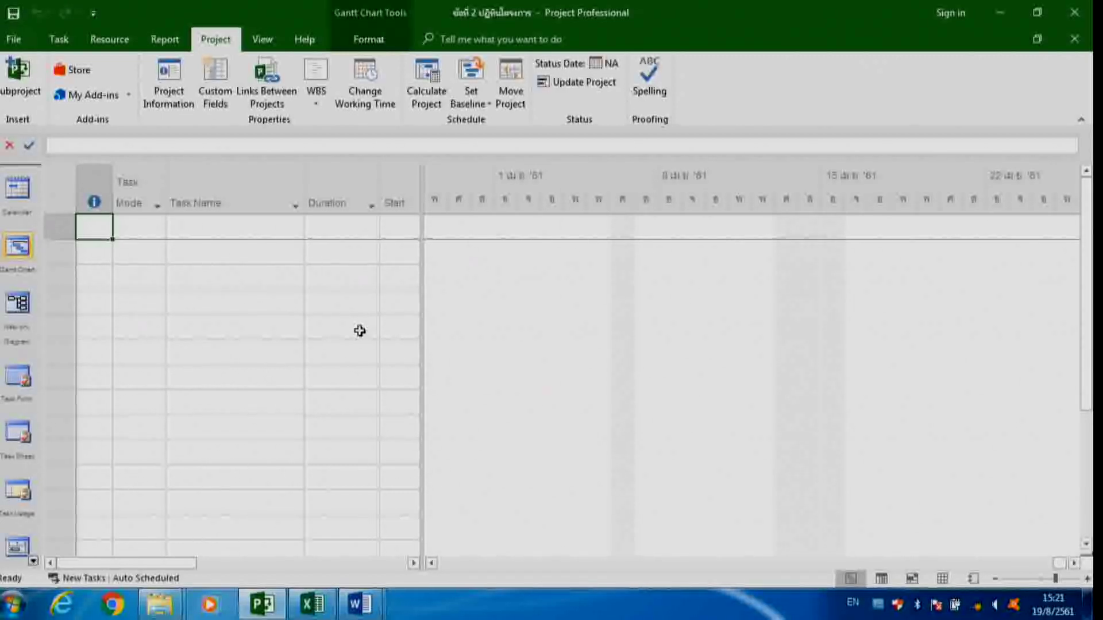
Close the calendar exercise project and open ข้อที่ 3 WBS from the PART1 folder
left_click(1075, 12)
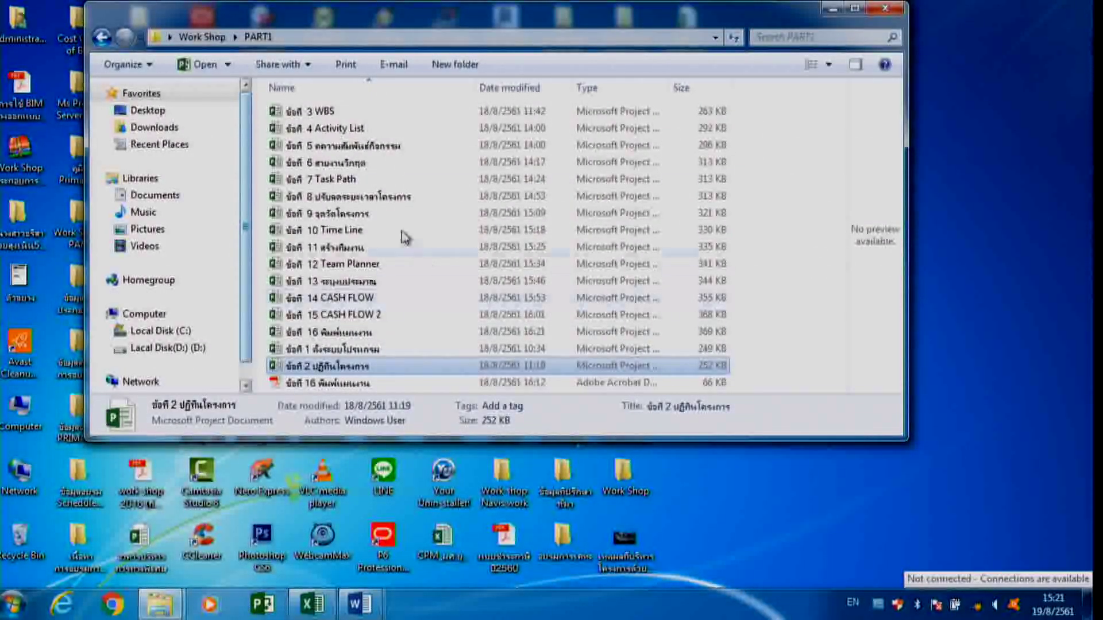
left_click(326, 112)
double_click(325, 113)
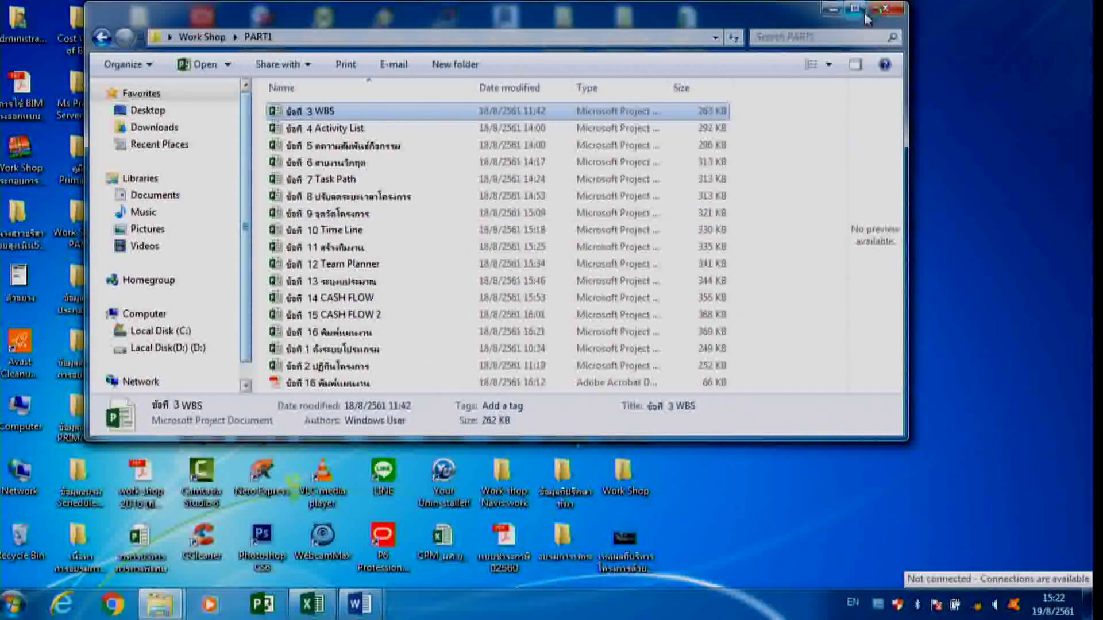
Close the PART1 folder window, switch to the ข้อที่ 3 WBS project in Microsoft Project and dismiss its message
left_click(891, 14)
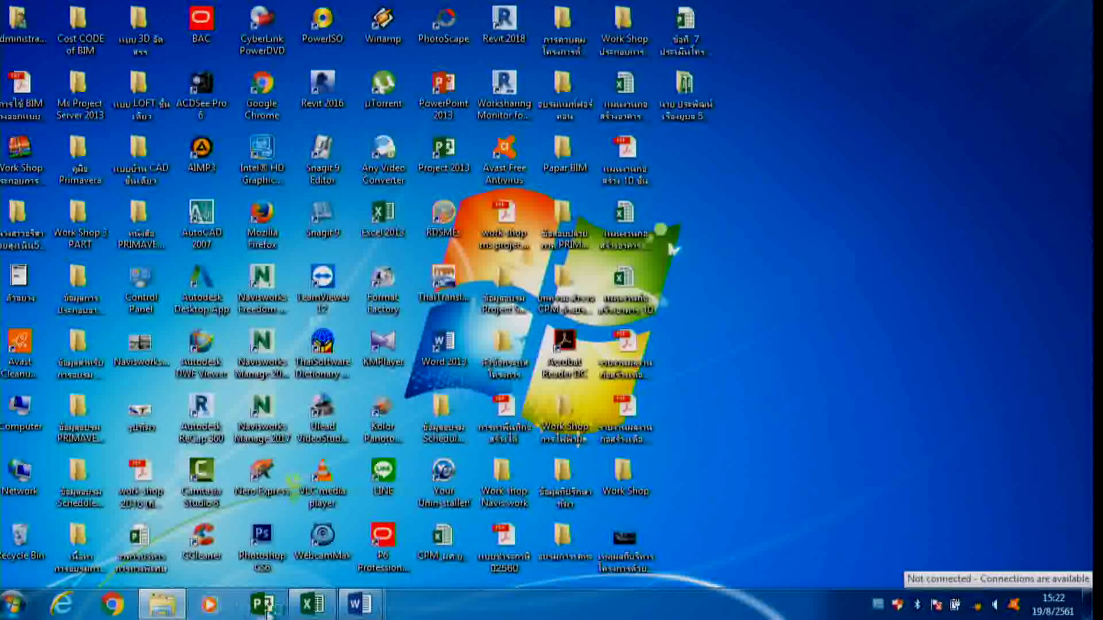
left_click(313, 604)
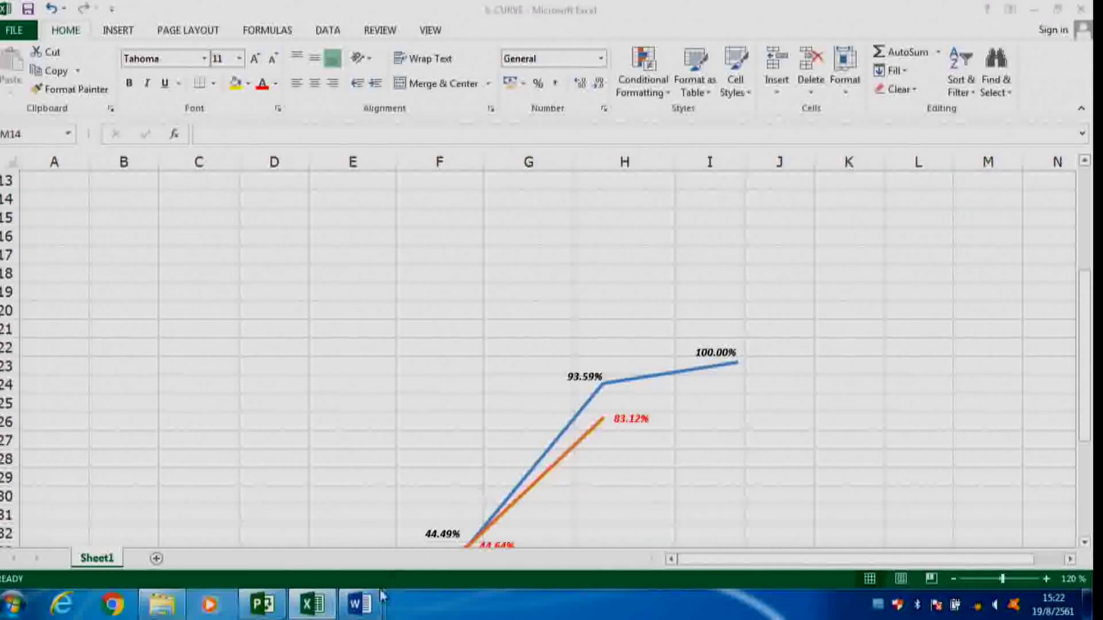
left_click(13, 604)
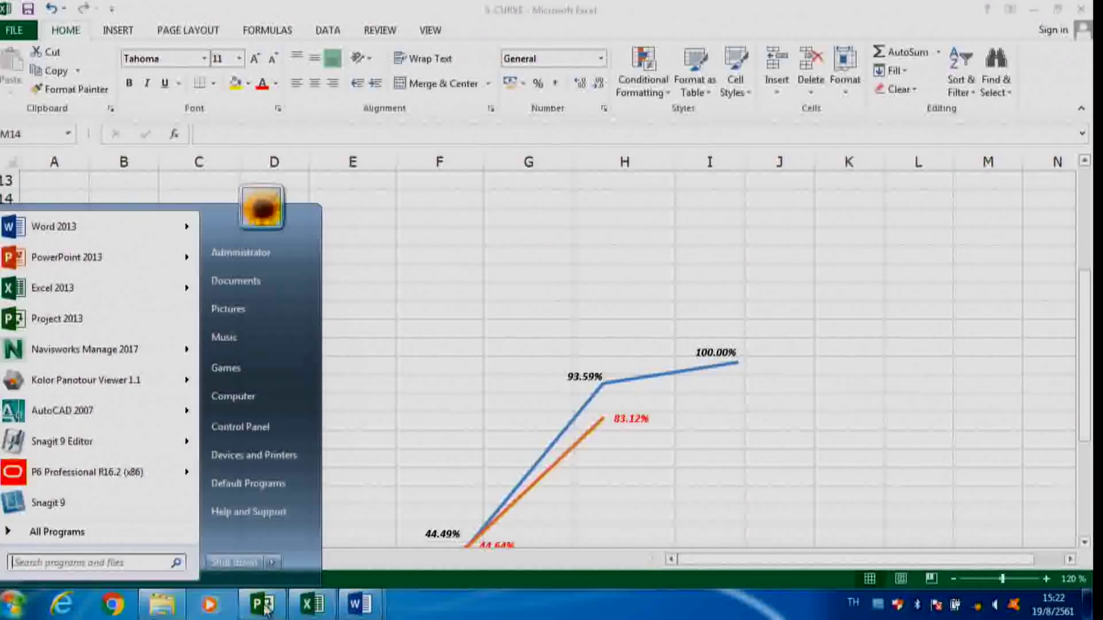
left_click(262, 604)
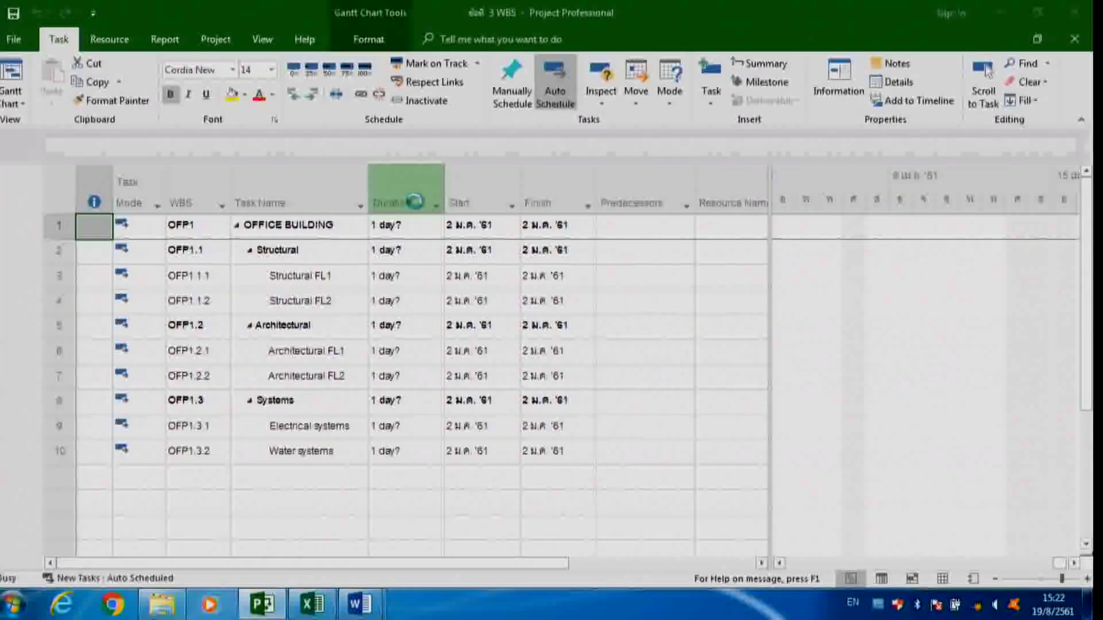
left_click(868, 227)
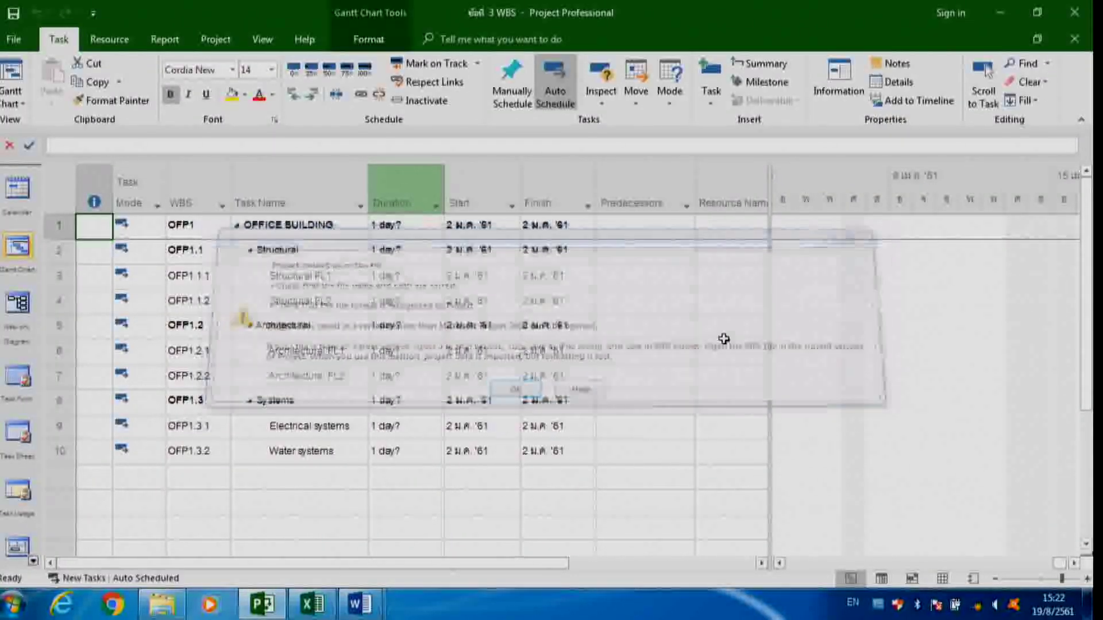
Collapse the OFFICE BUILDING summary task and set the task outline to show Level 2
left_click(318, 502)
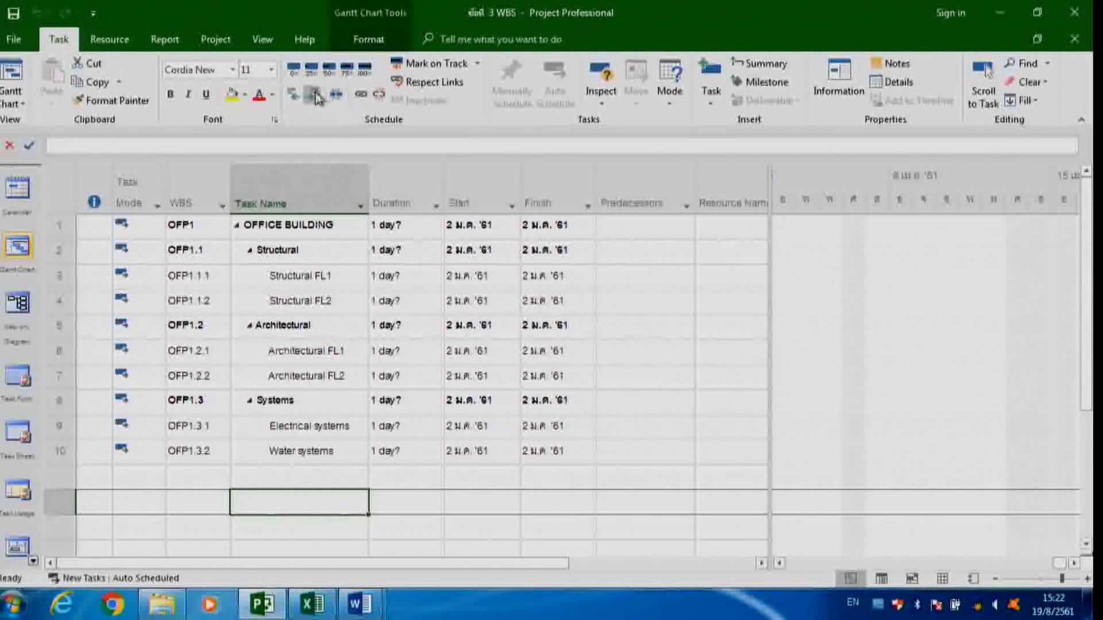
left_click(237, 227)
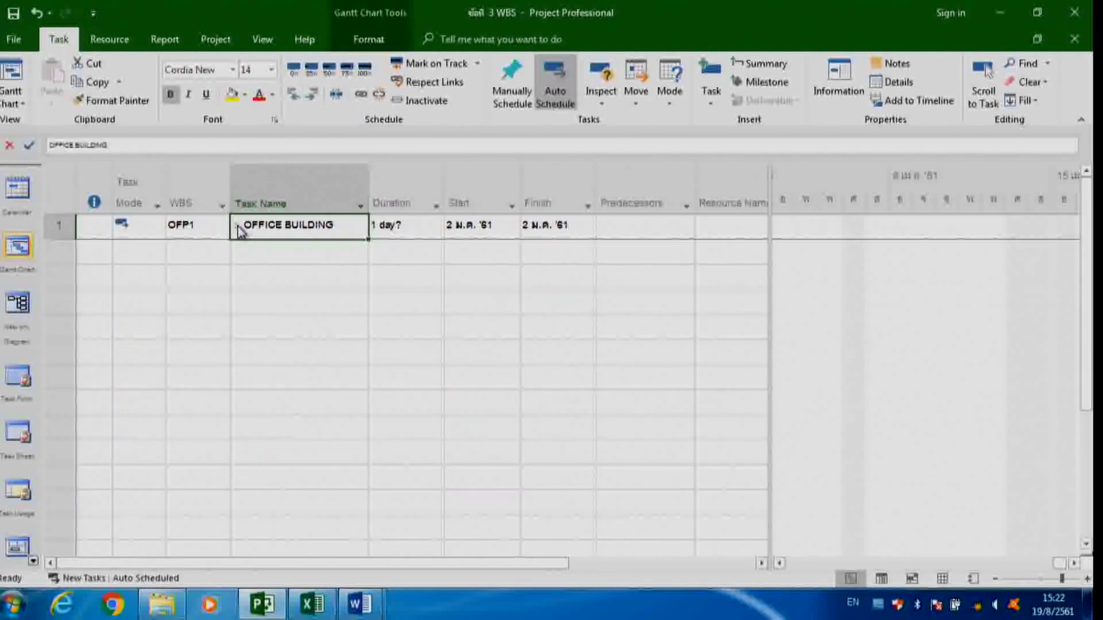
left_click(215, 39)
left_click(263, 39)
left_click(382, 95)
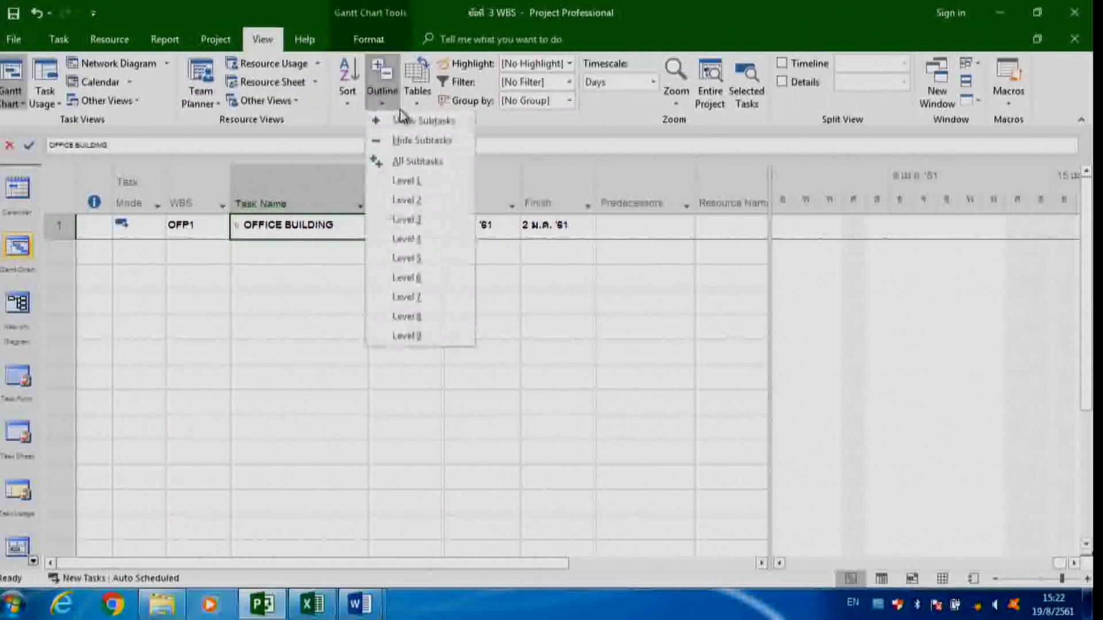
left_click(406, 200)
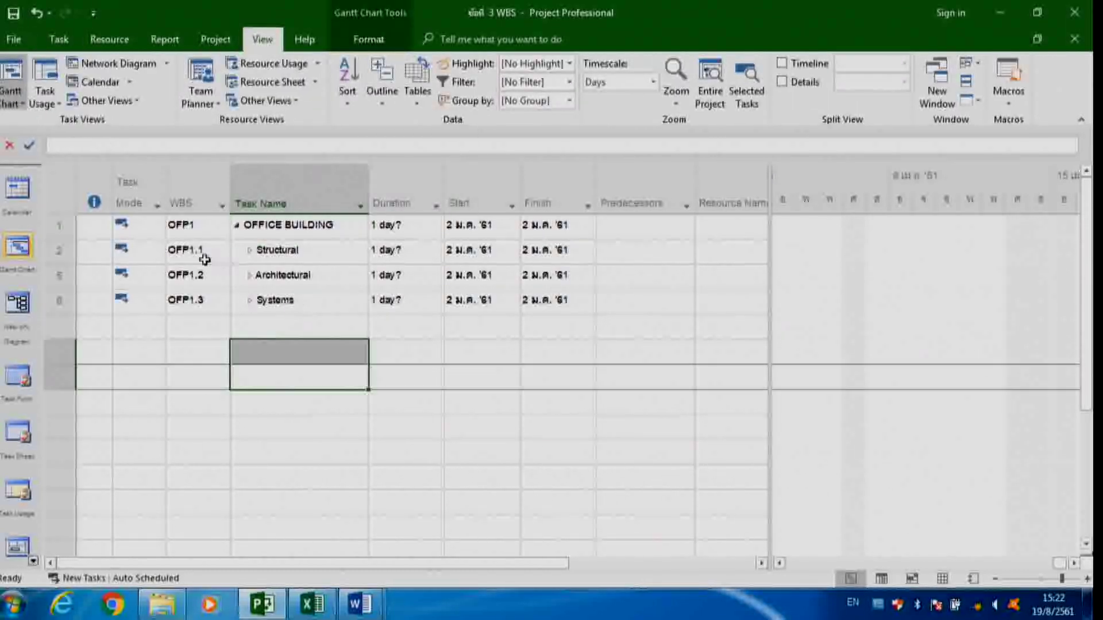
Expand the Structural summary task and check its Structural FL1 and Structural FL2 subtasks in the outline
left_click_drag(58, 250, 60, 298)
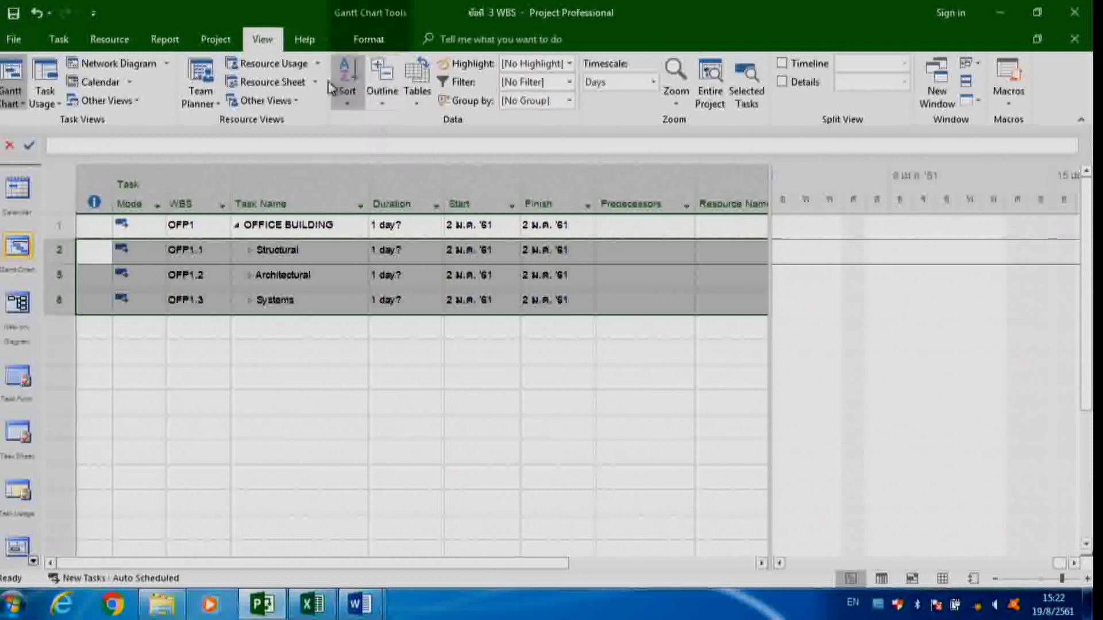
left_click(58, 39)
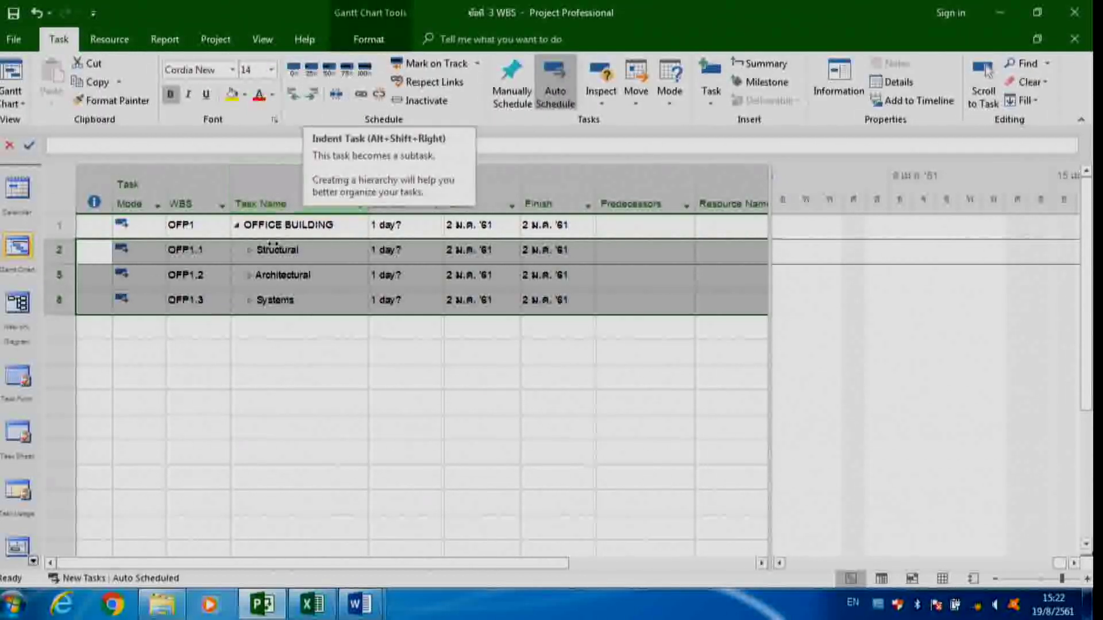
left_click(248, 250)
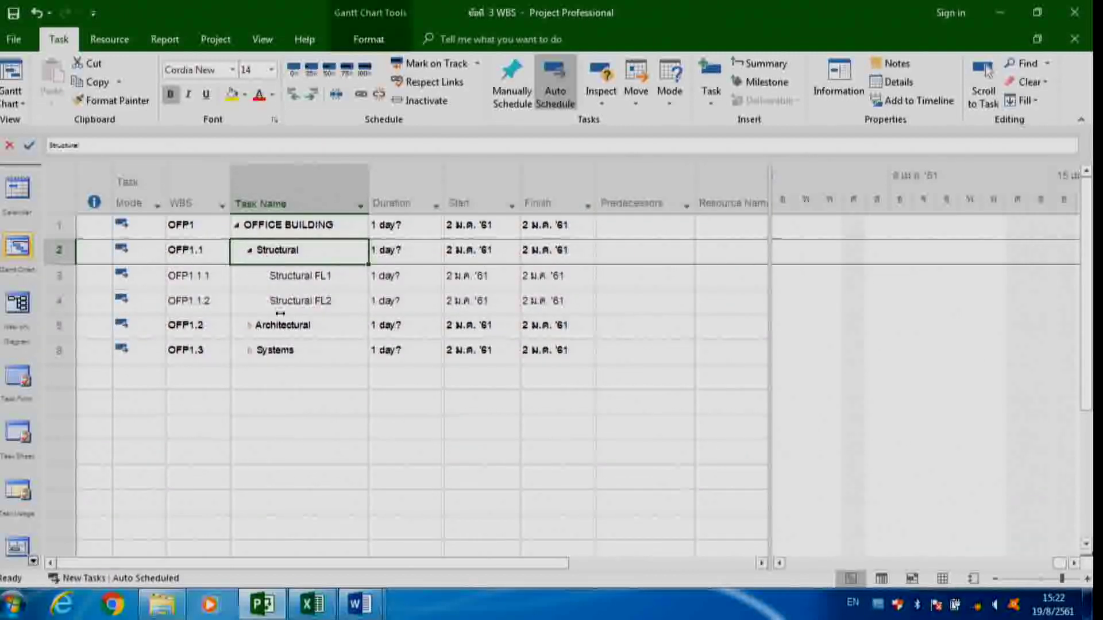
left_click_drag(59, 276, 59, 301)
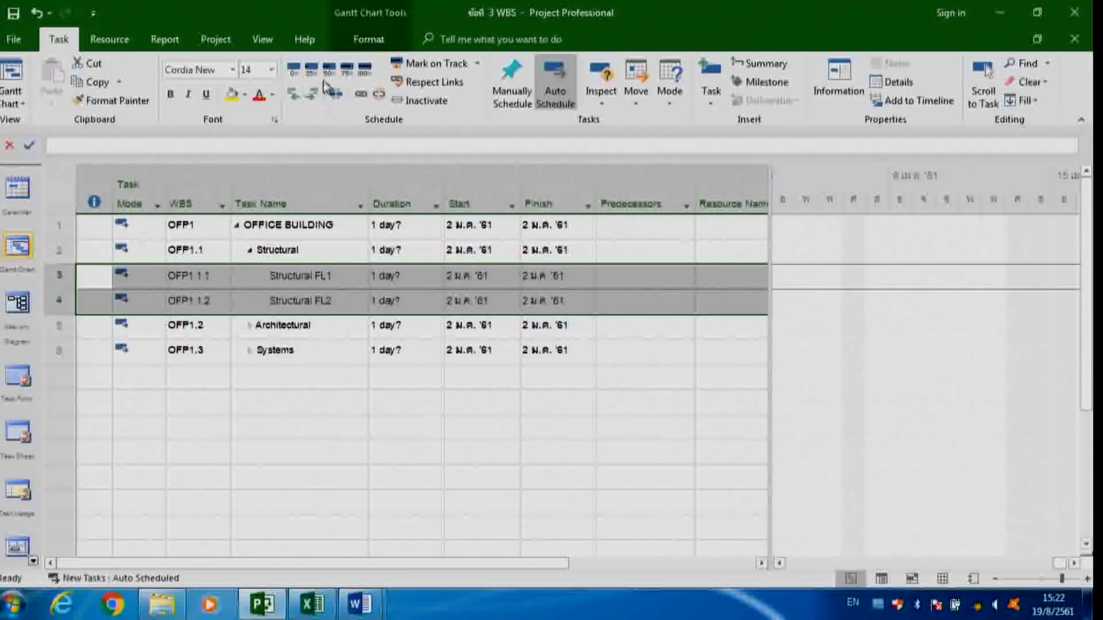
left_click(331, 424)
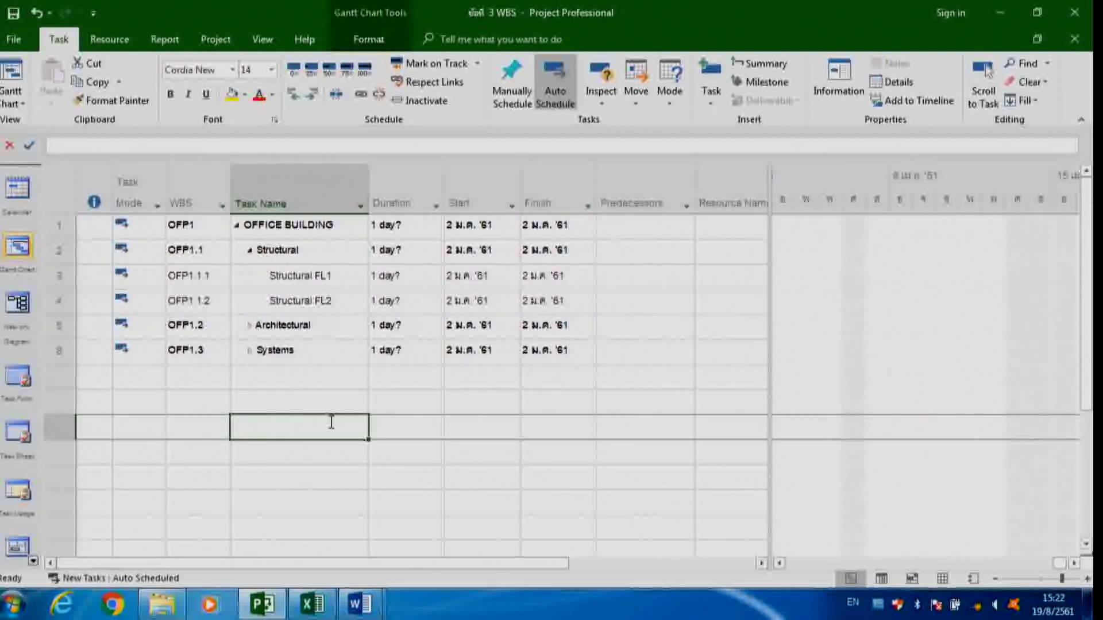
Review the project's WBS code definition, including the project code prefix and code mask, without changing it
left_click(207, 48)
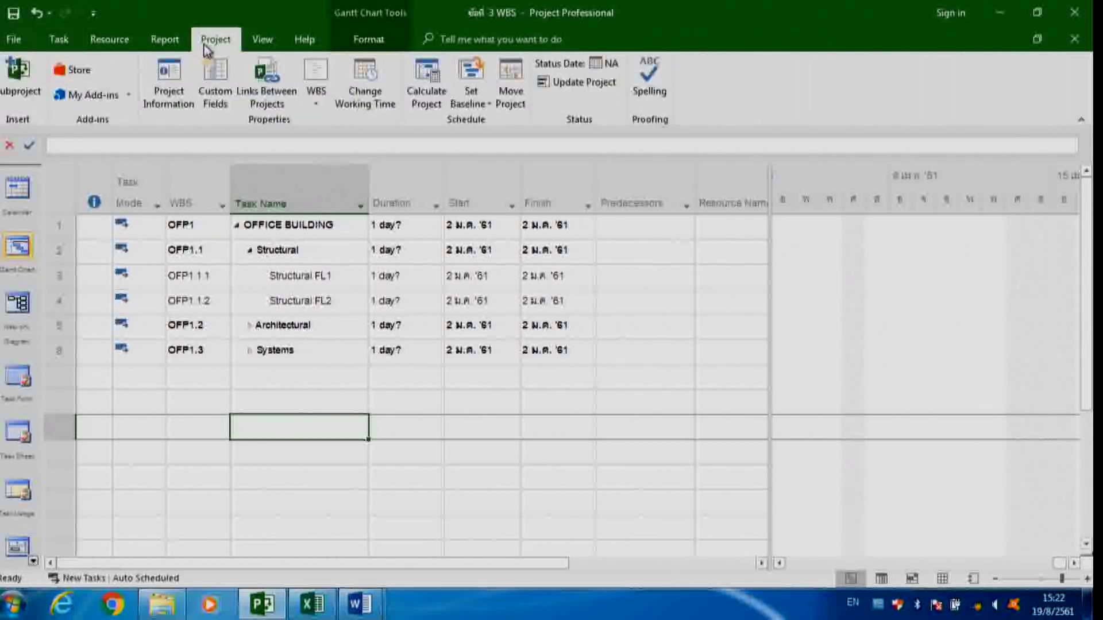
left_click(317, 89)
left_click(335, 122)
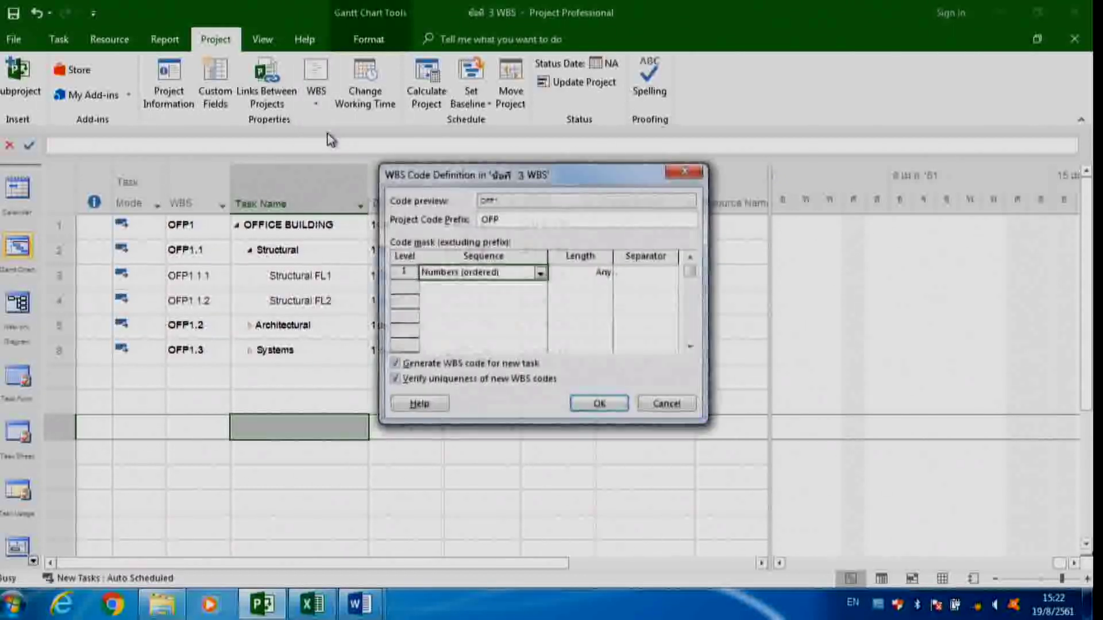
left_click_drag(494, 176, 402, 64)
key("Tab")
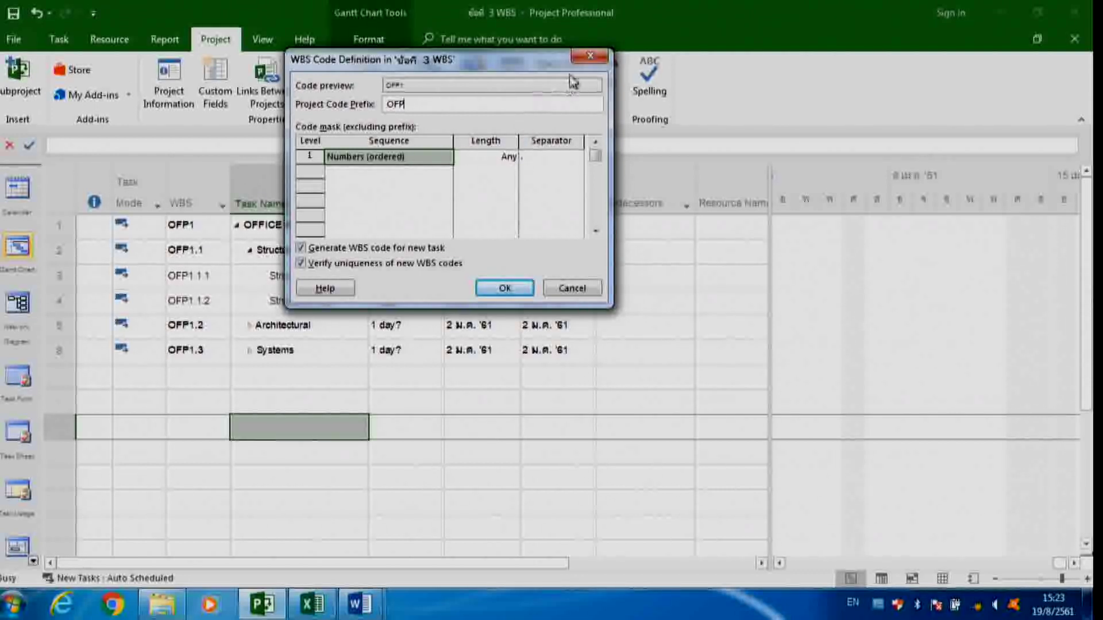
left_click(590, 56)
left_click(203, 175)
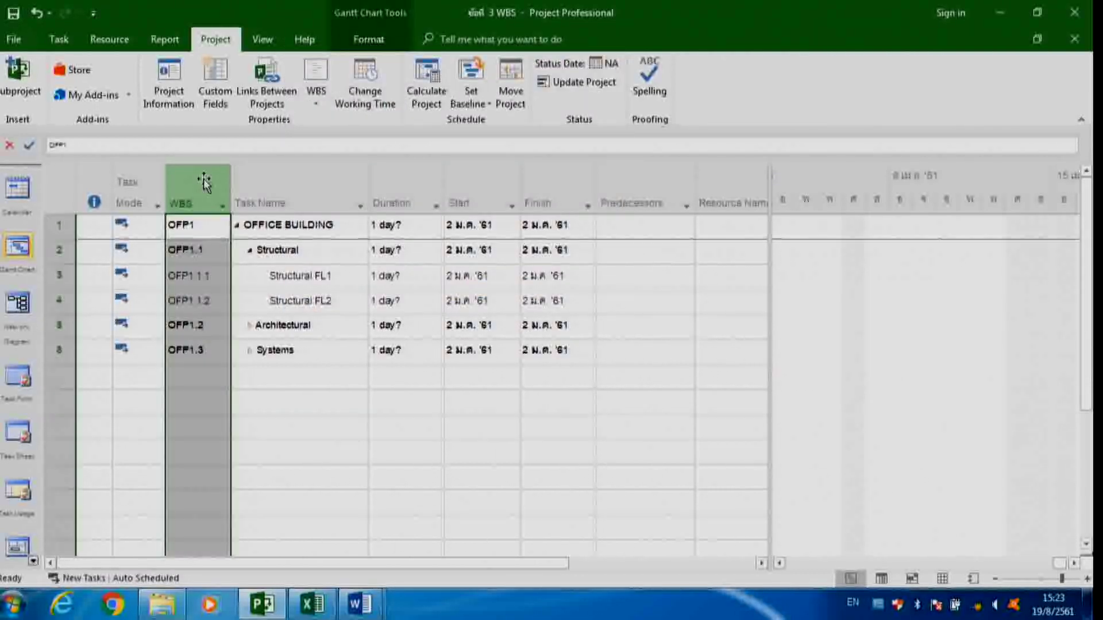
right_click(205, 182)
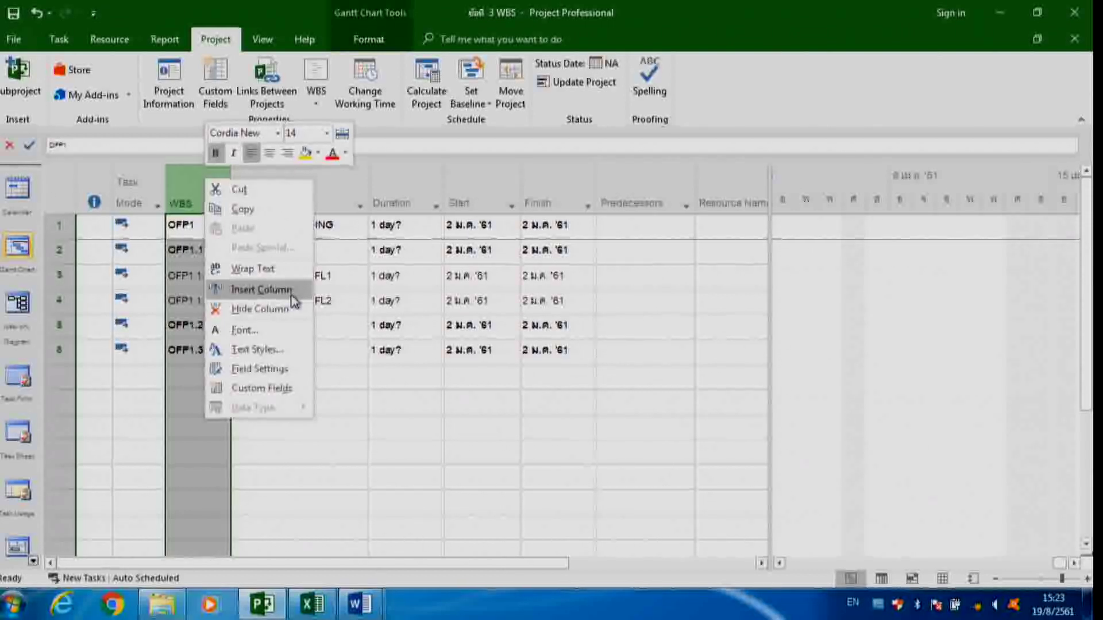
left_click(311, 419)
left_click(305, 426)
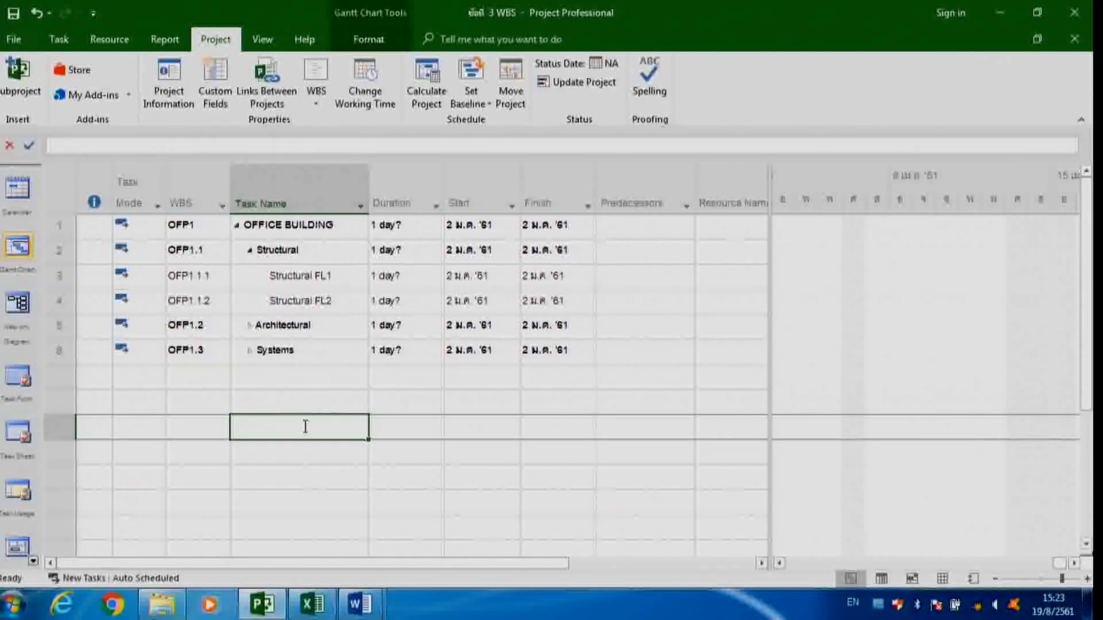
Open the project file "ข้อที่ 4 Activity List" from the PART1 folder in Work Shop and dismiss the scheduling-mode notice
left_click(13, 38)
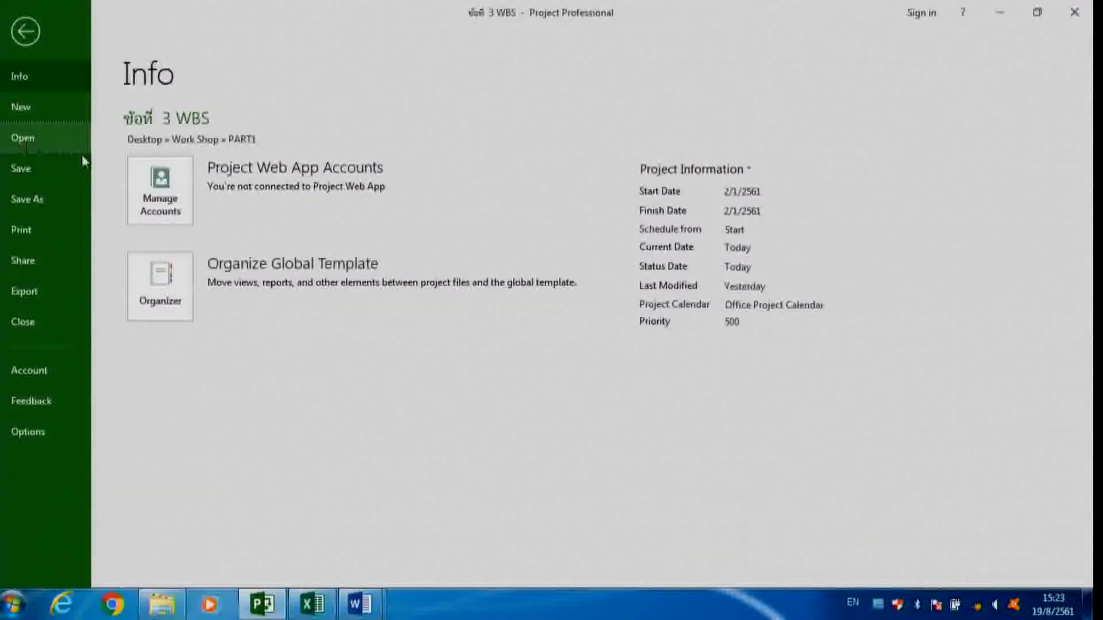
left_click(83, 153)
left_click(193, 217)
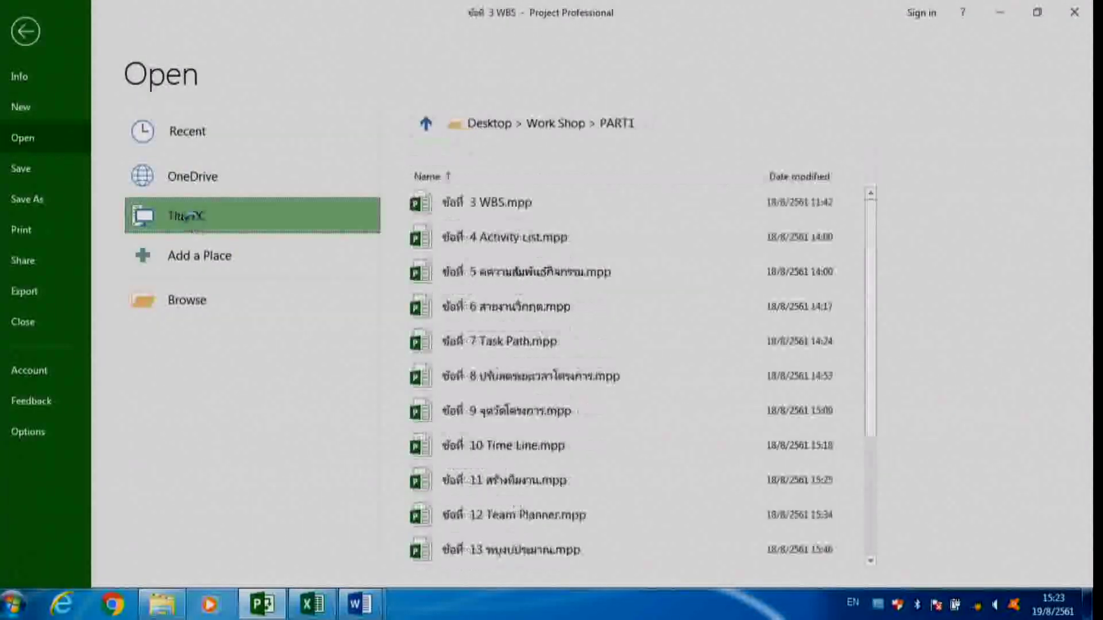
left_click(187, 217)
left_click(196, 128)
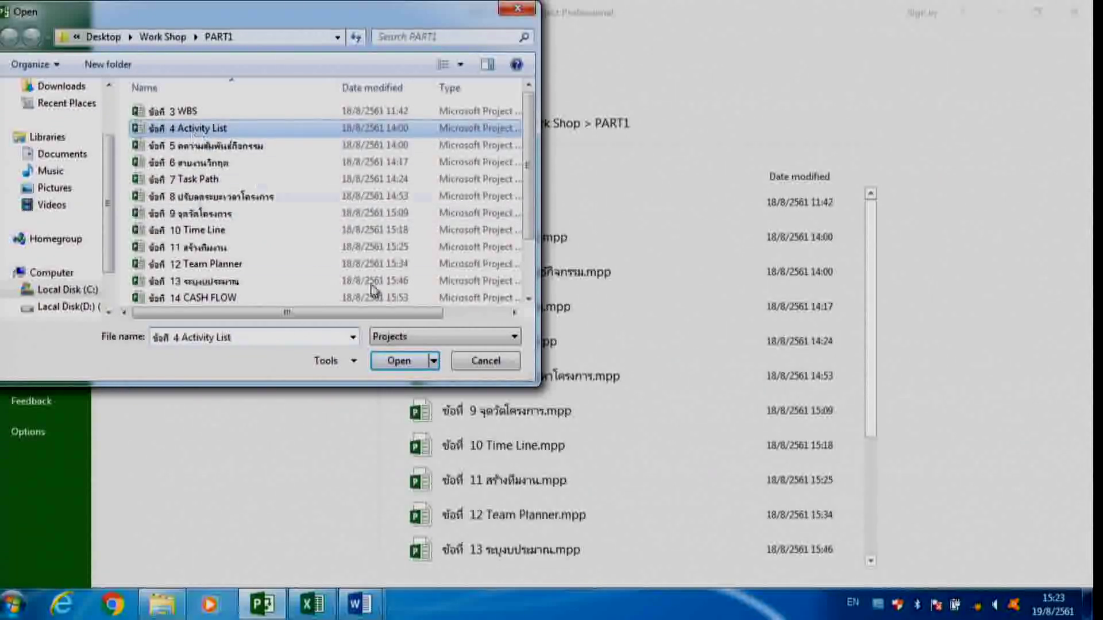
left_click(395, 360)
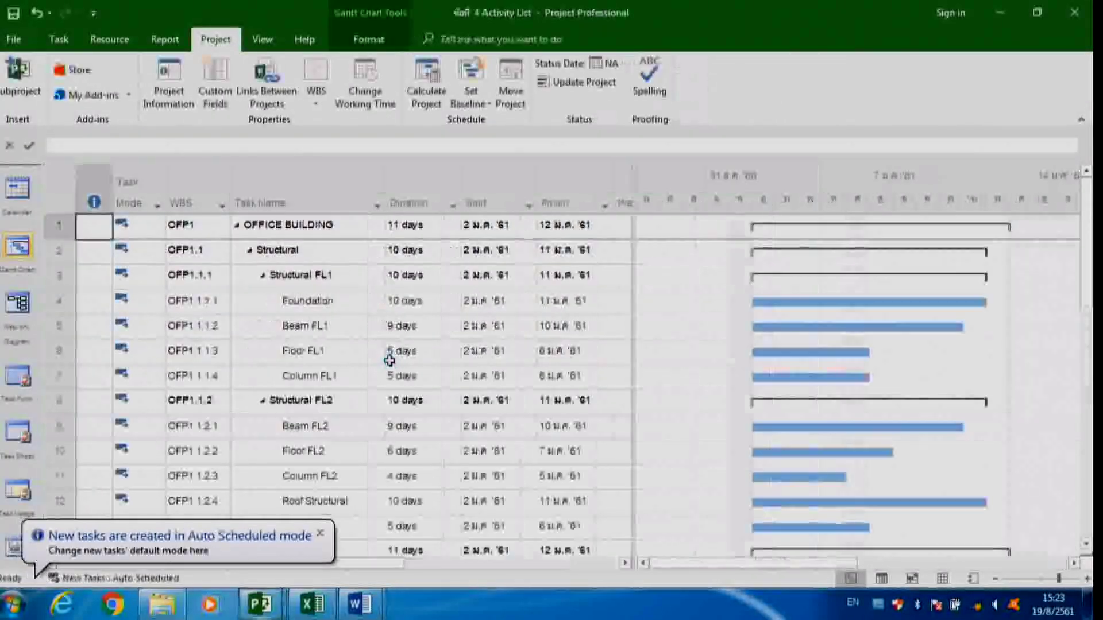
left_click(320, 534)
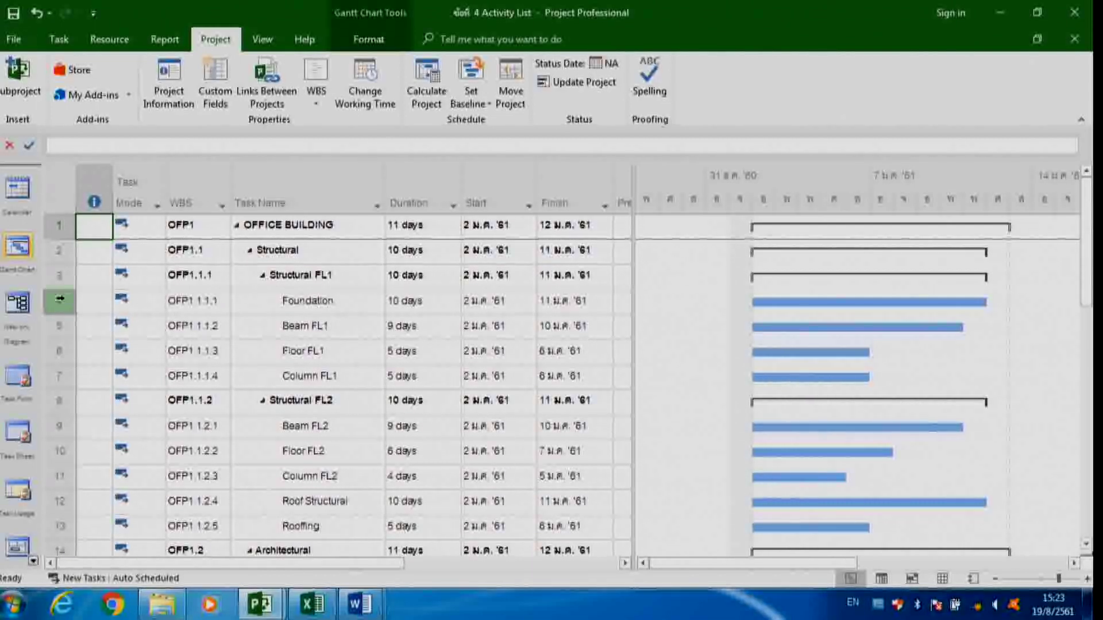
Examine the activities under Structural FL1 with their durations, and look through the Structural FL2 and Architectural activities
left_click_drag(58, 301, 46, 373)
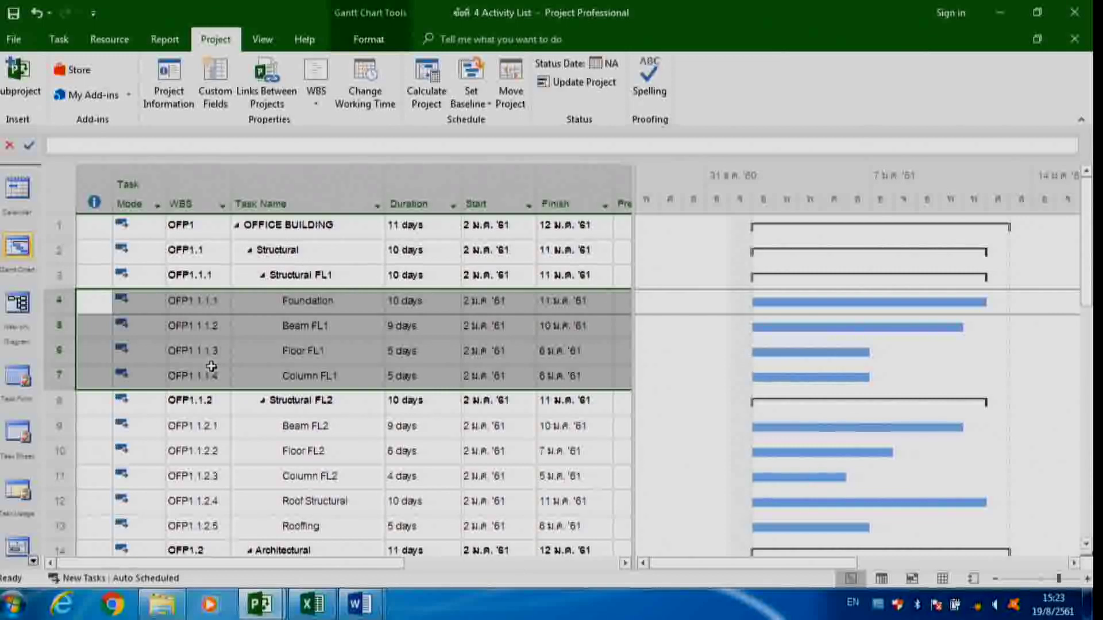
scroll(490, 345, "down", 1)
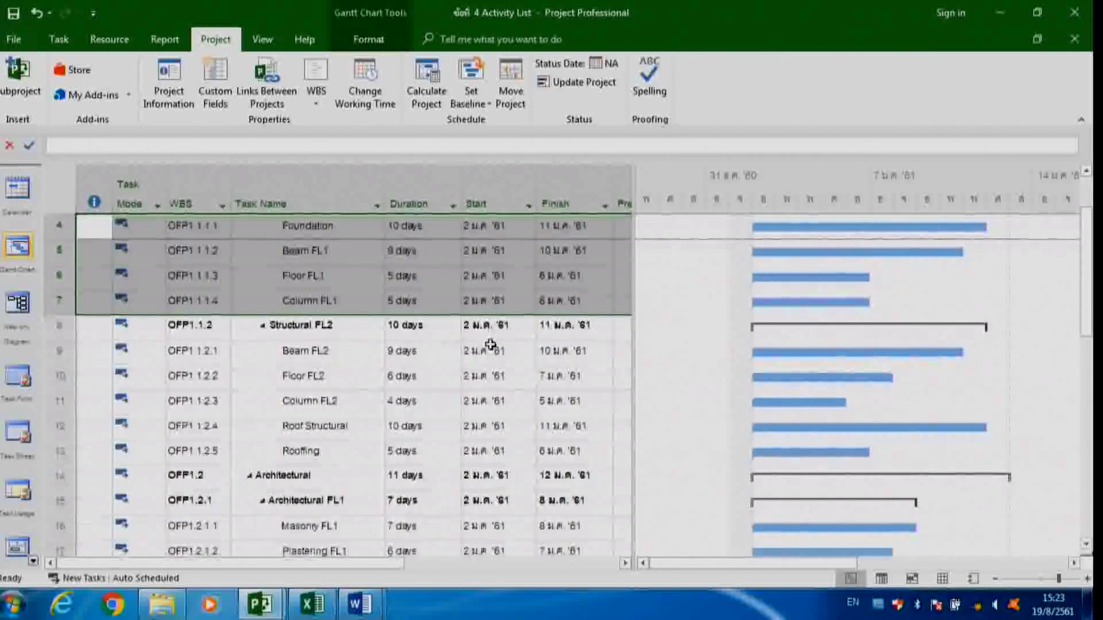
left_click(385, 227)
left_click(416, 301)
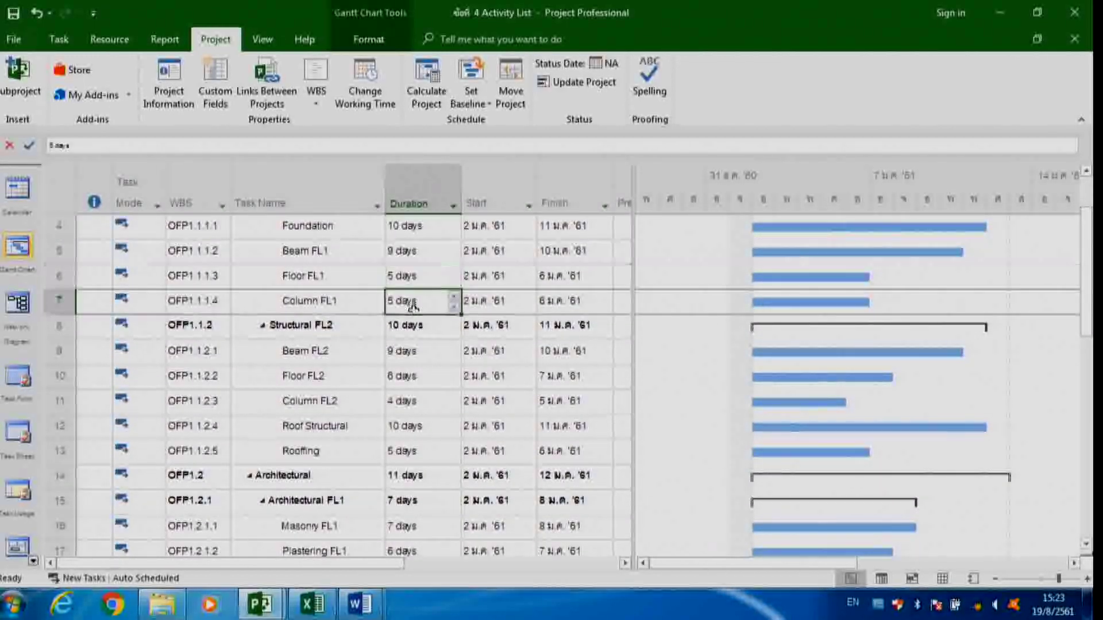
scroll(413, 299, "up", 1)
left_click(413, 298)
left_click(405, 326)
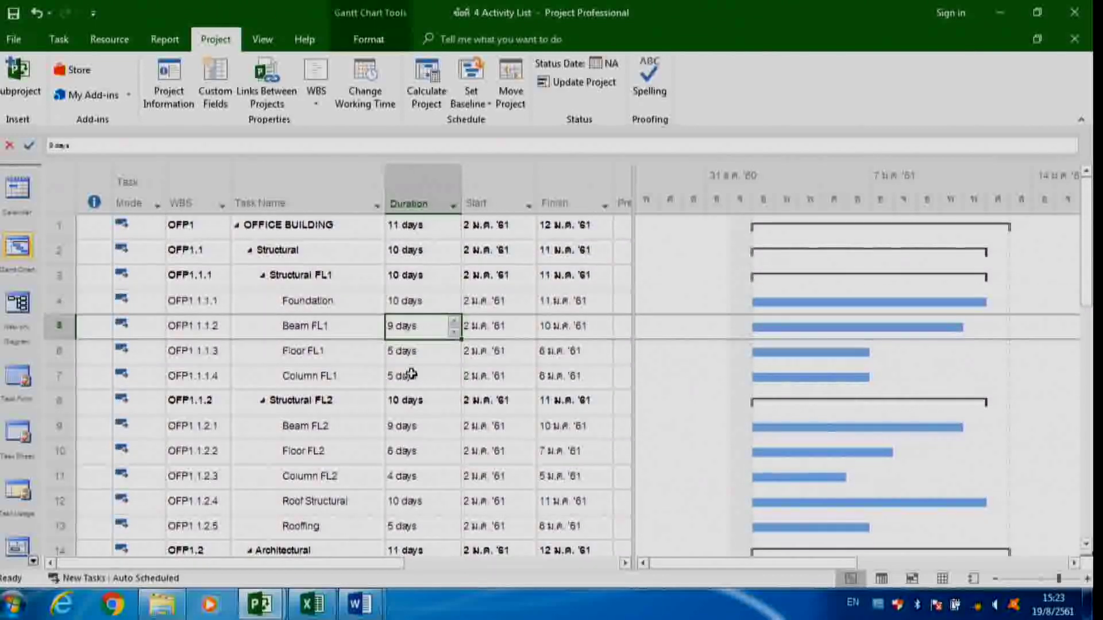
key("Down")
key("Down")
left_click(413, 327)
scroll(844, 372, "down", 10)
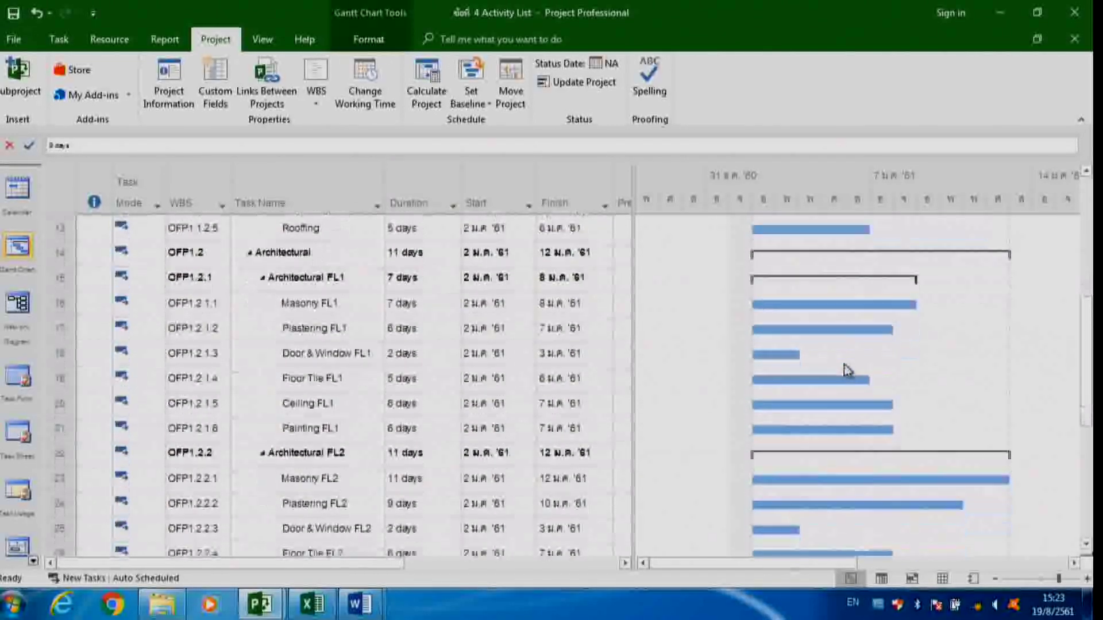
scroll(844, 369, "up", 7)
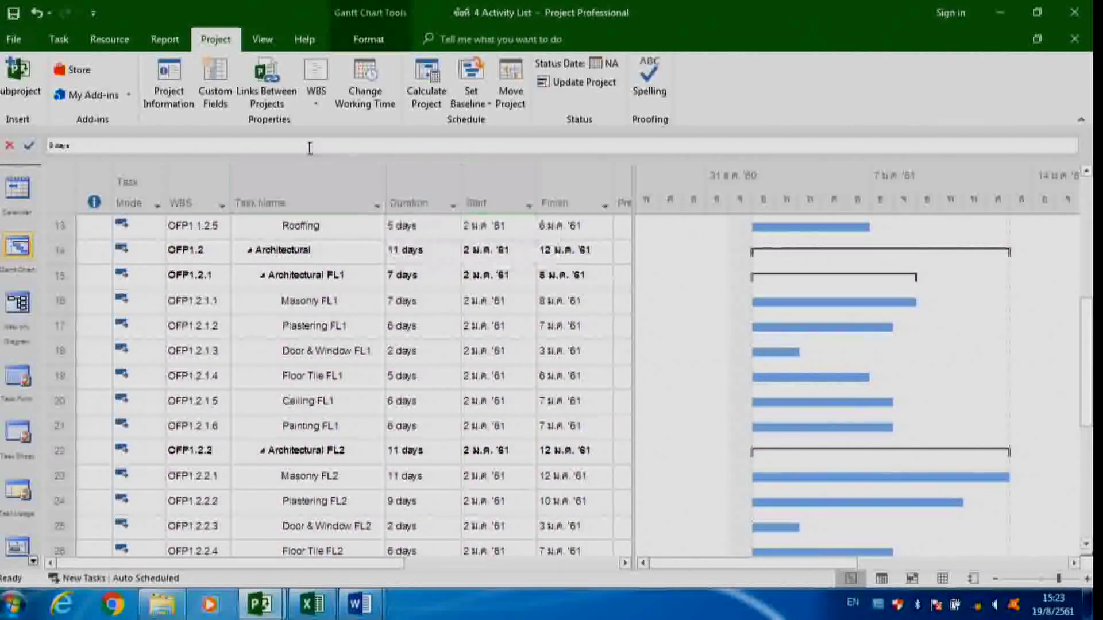
left_click(318, 103)
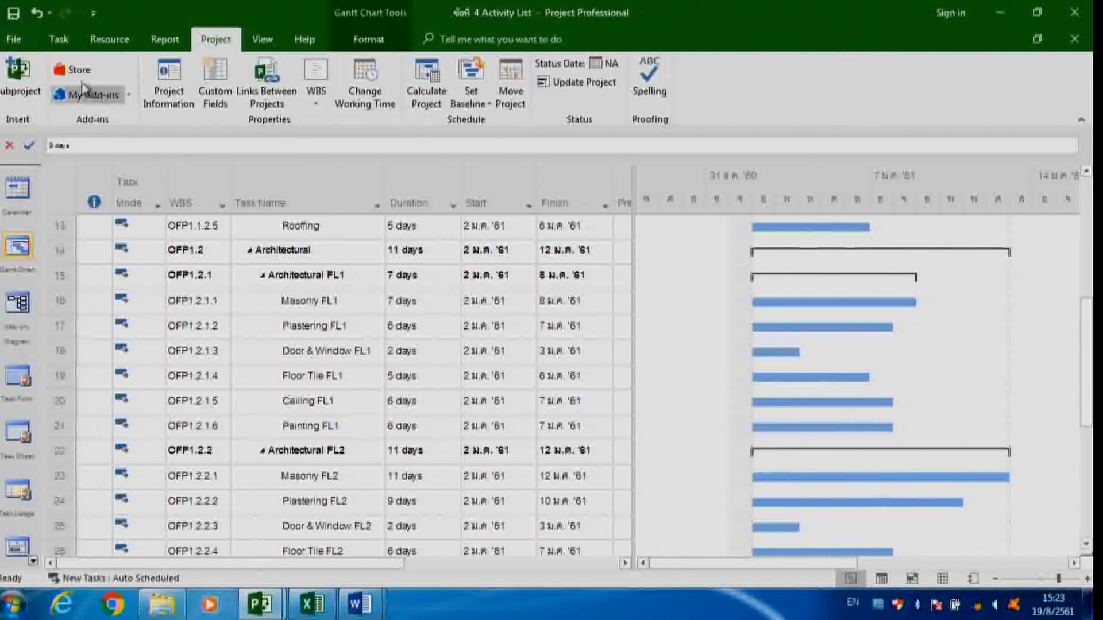
Try to open the "ข้อที่ 5" project file directly from the PART1 folder listing
left_click(13, 41)
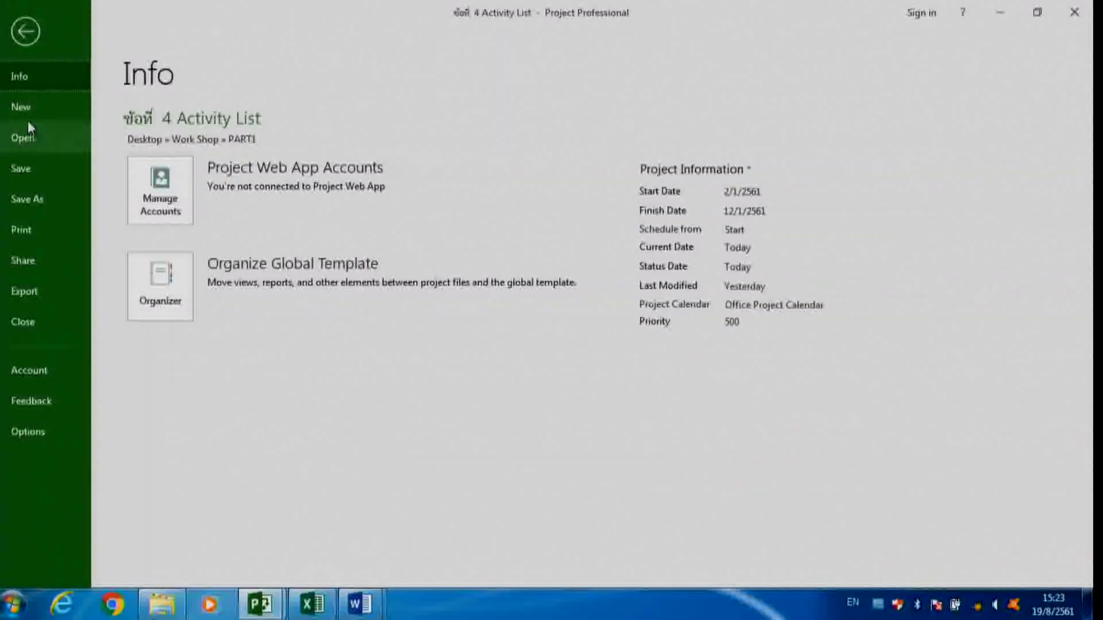
left_click(29, 132)
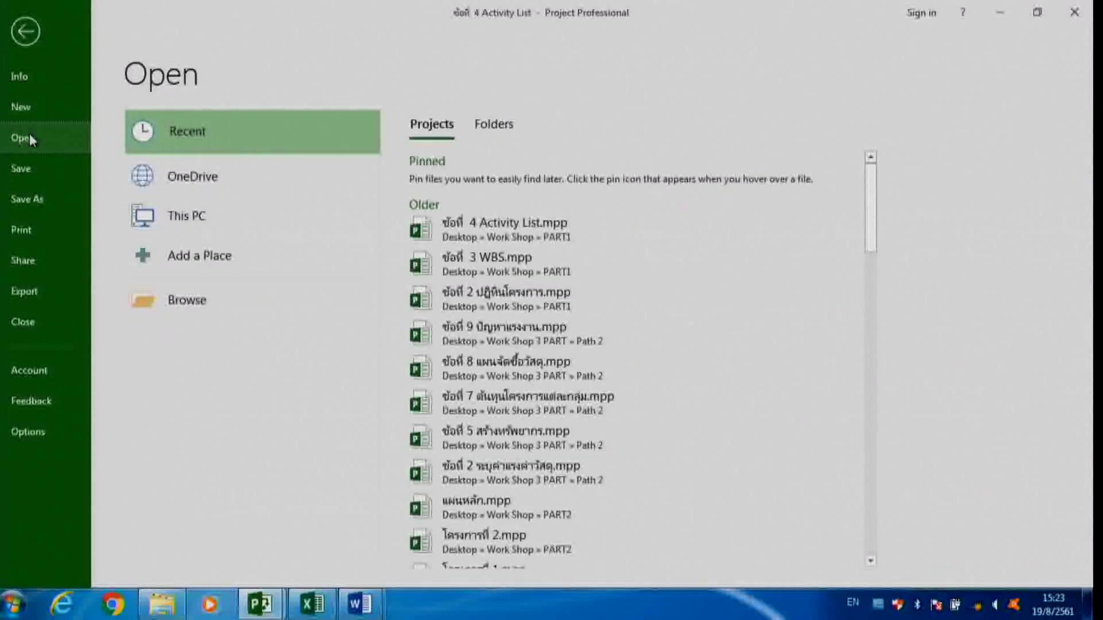
left_click(211, 217)
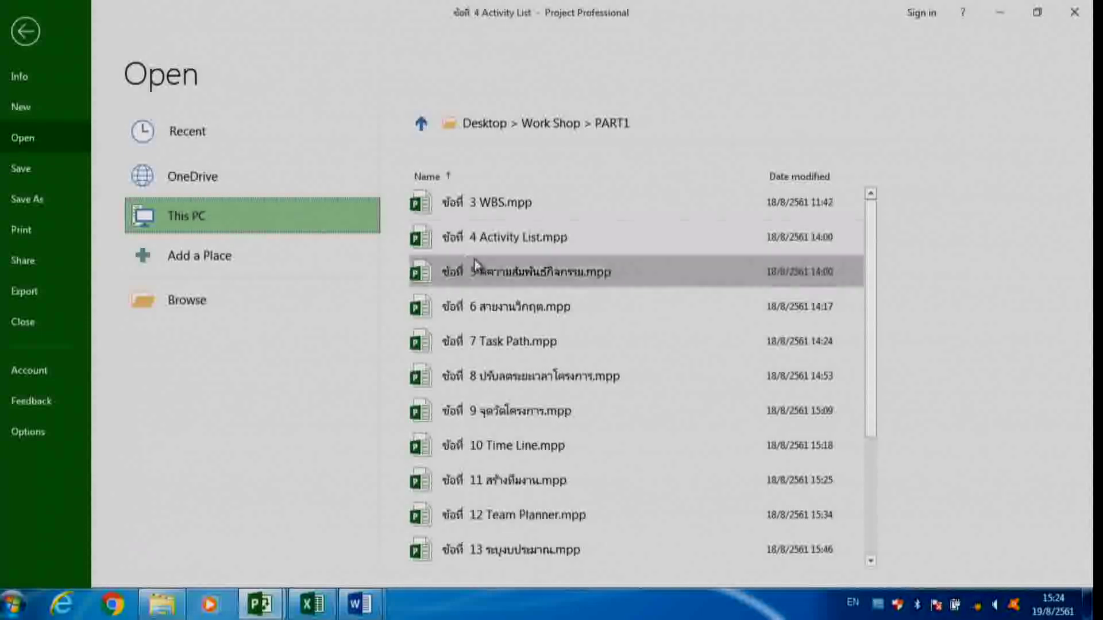
double_click(483, 272)
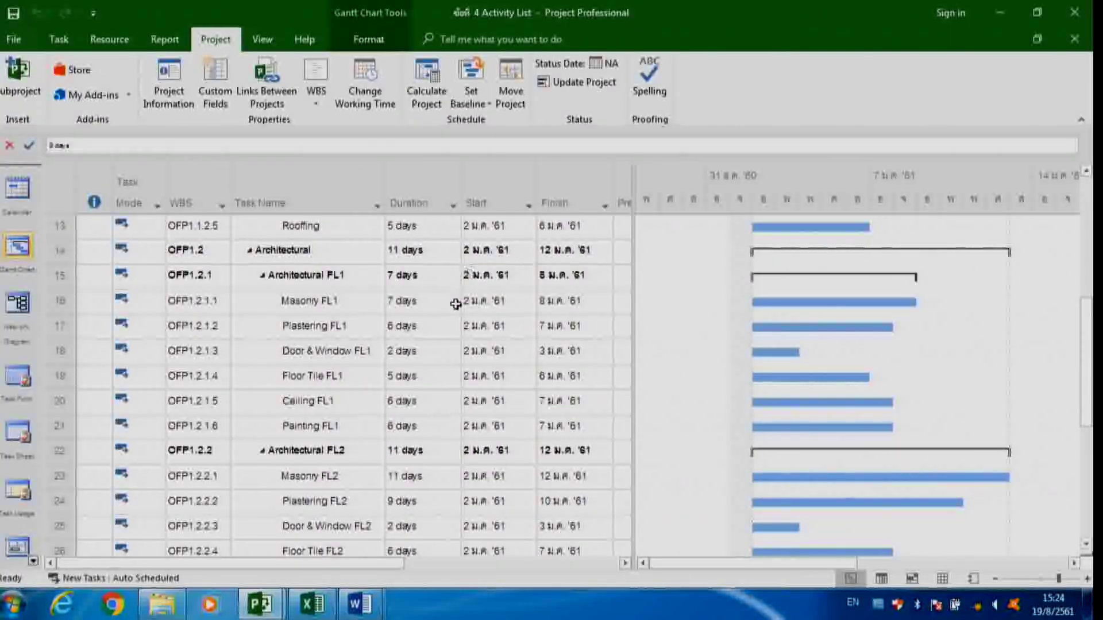
left_click(340, 279)
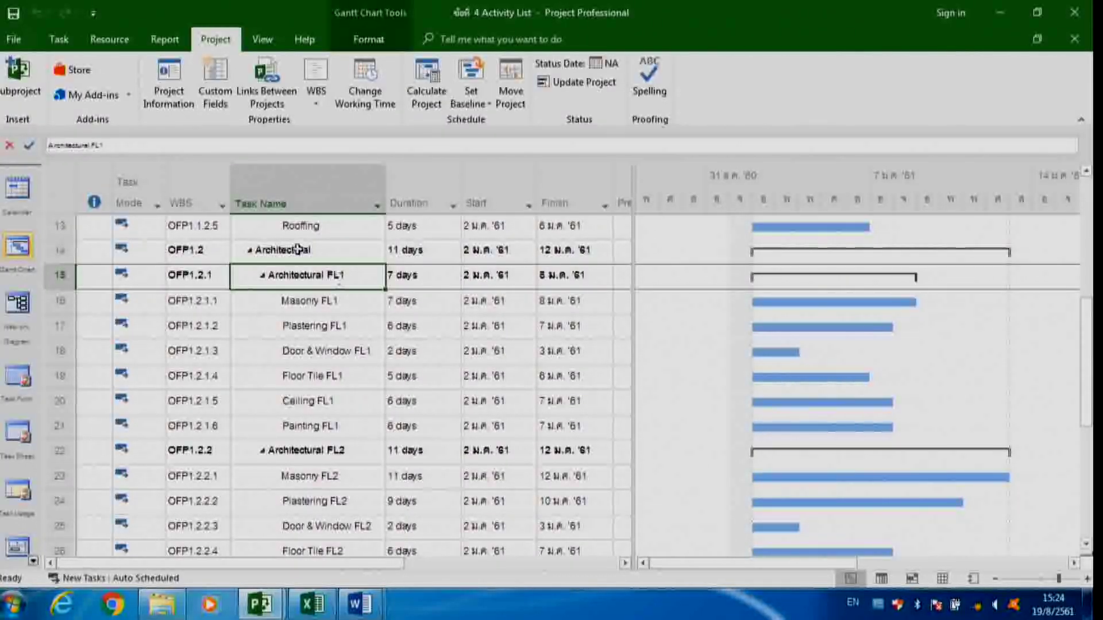
Open the "ข้อที่ 5" project file on activity relationships from the PART1 folder and widen its Gantt chart area
left_click(13, 39)
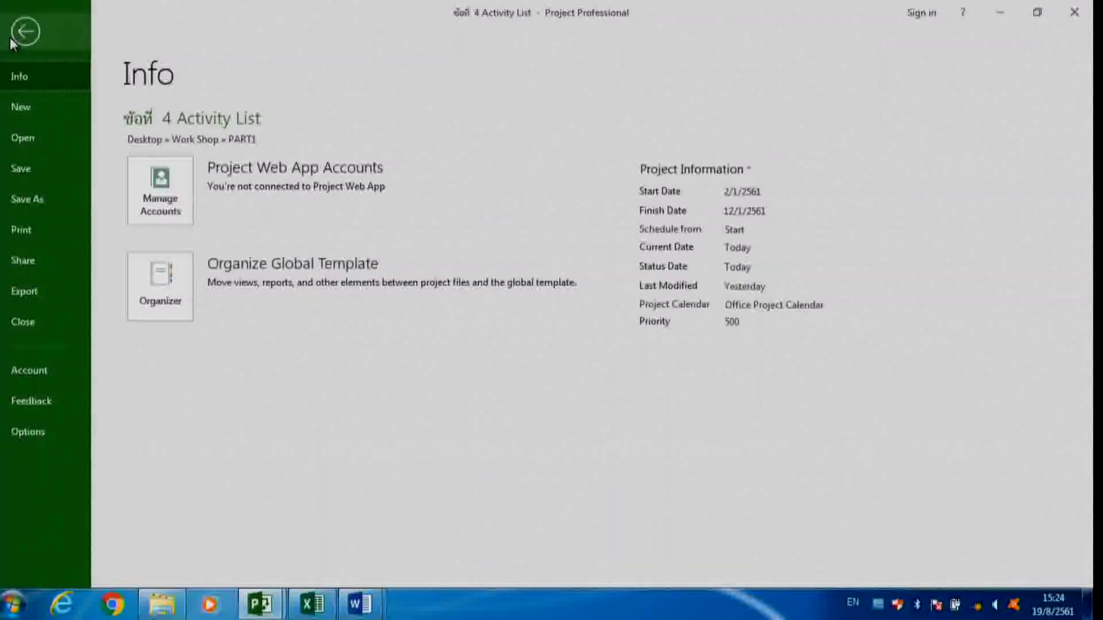
left_click(33, 140)
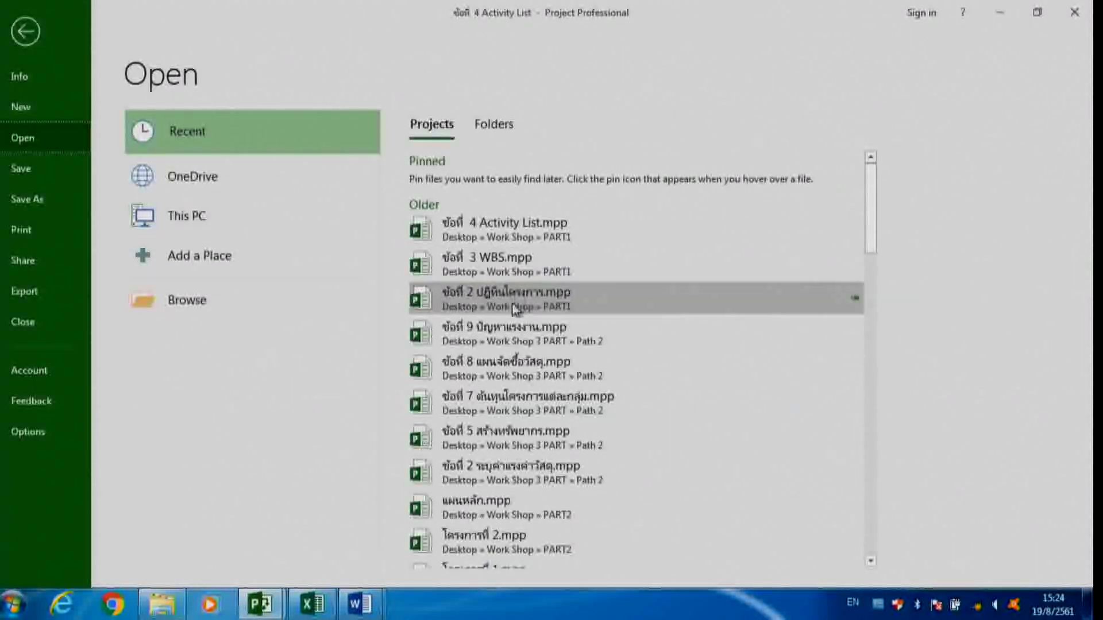
double_click(183, 217)
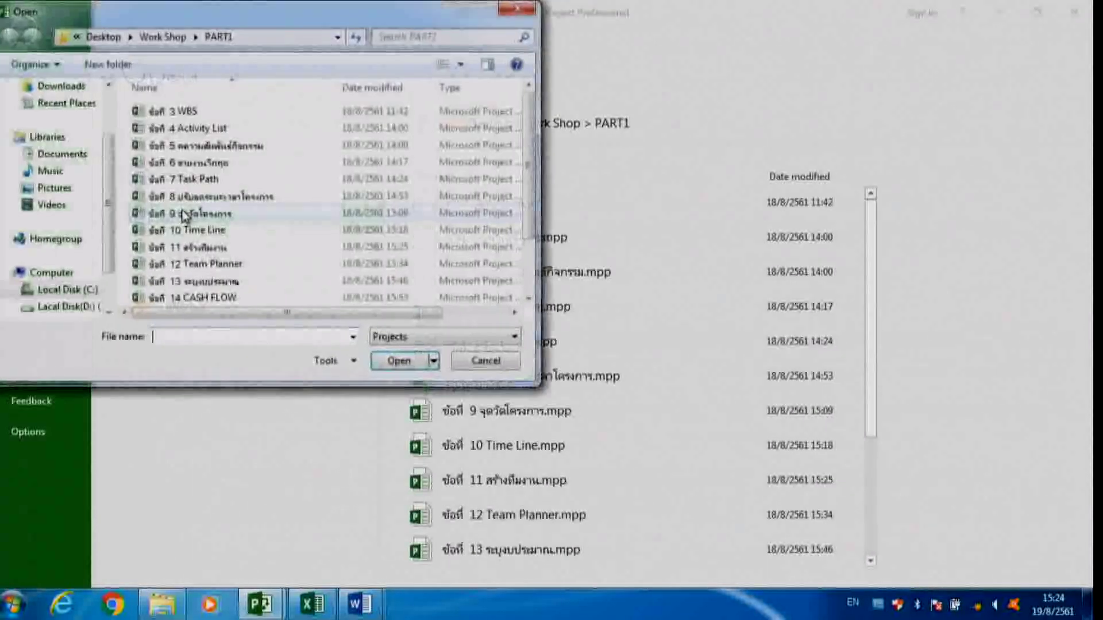
left_click(199, 163)
left_click(193, 146)
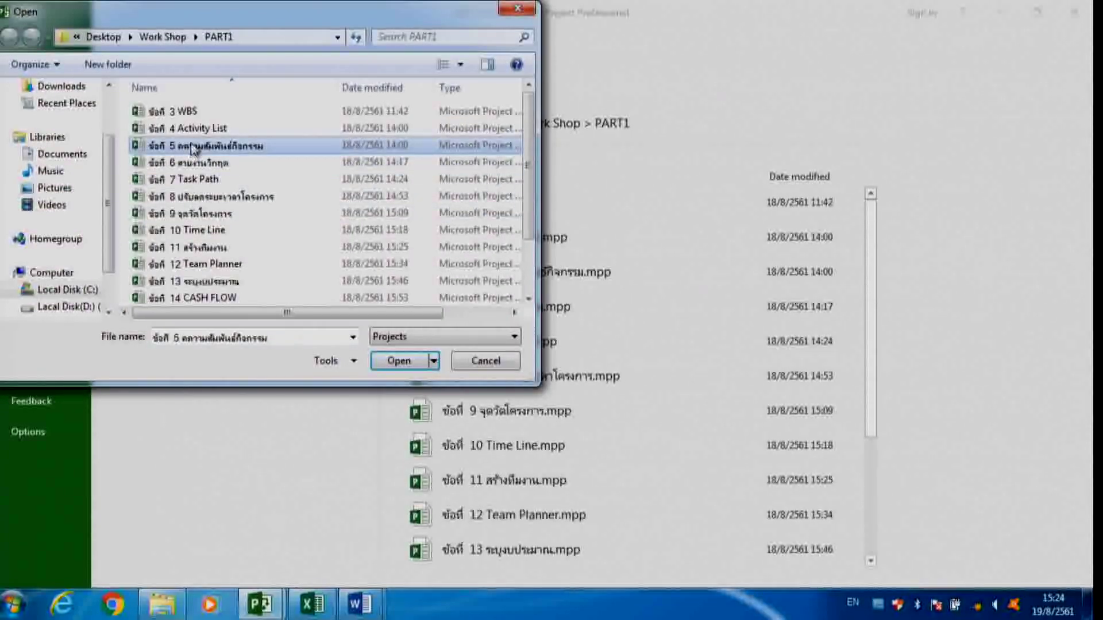
left_click(400, 361)
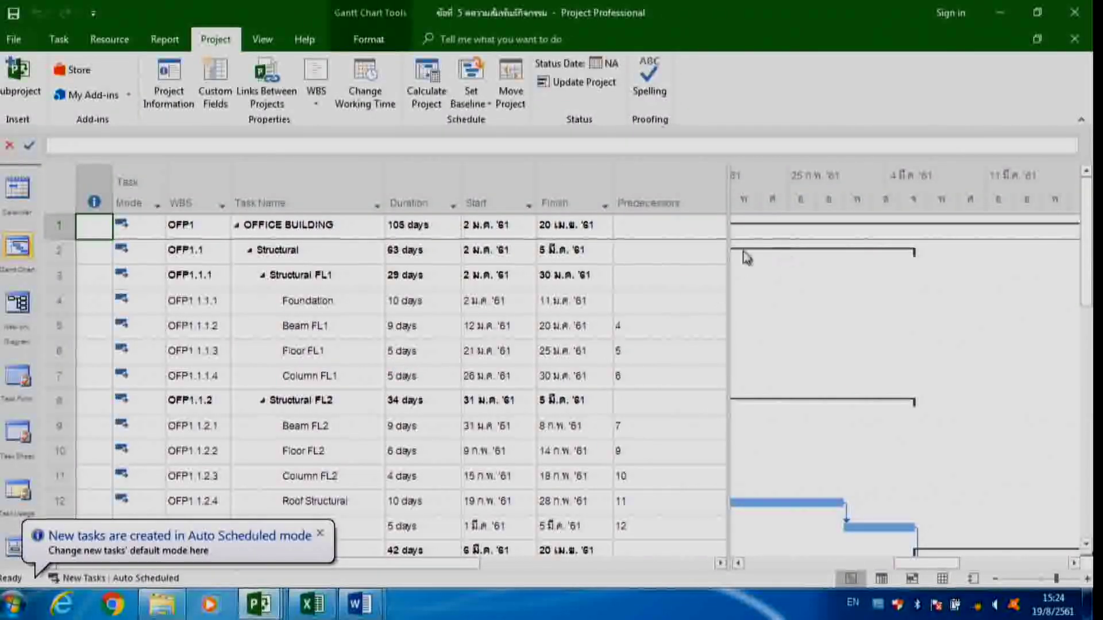
left_click_drag(690, 318, 644, 320)
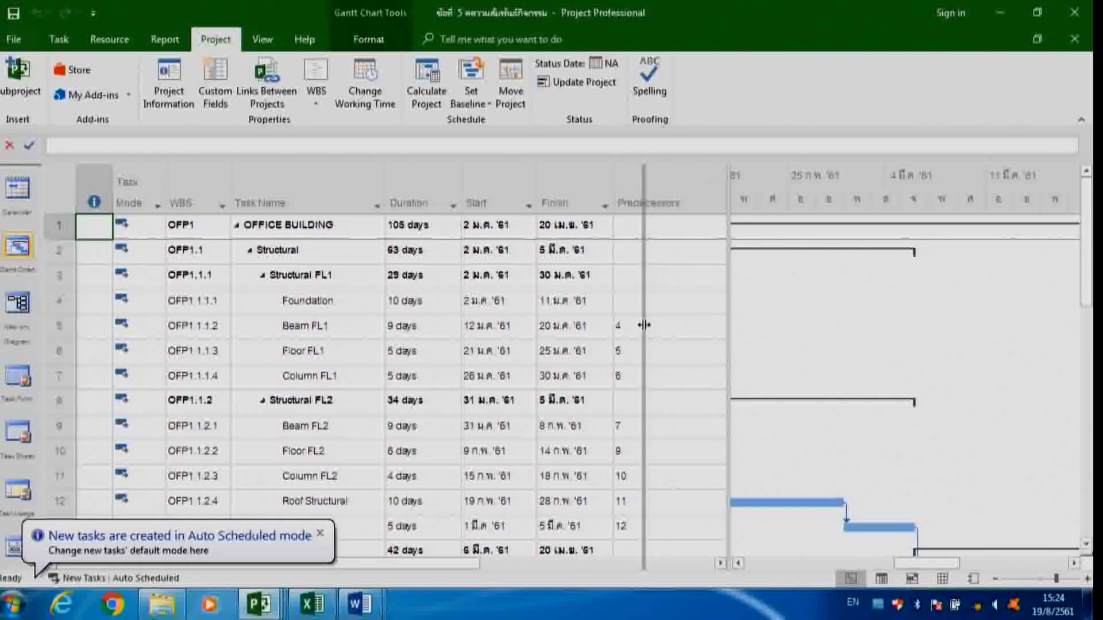
left_click_drag(830, 561, 704, 566)
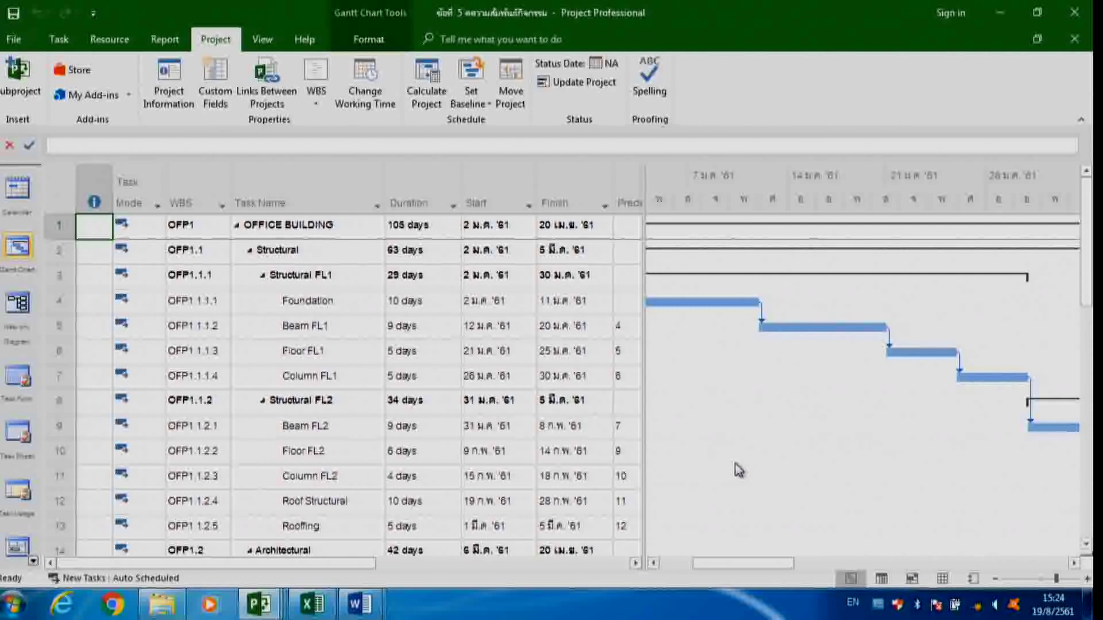
Widen the task table to show the full Predecessors column and look through the relationships of the structural and architectural tasks
left_click_drag(645, 291, 774, 296)
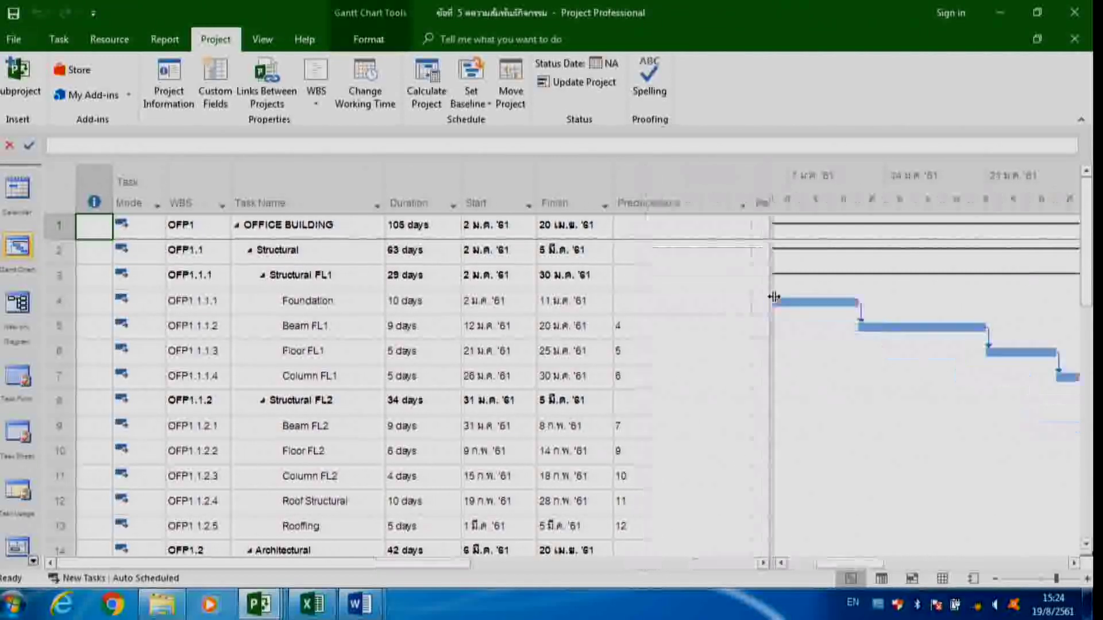
left_click(655, 175)
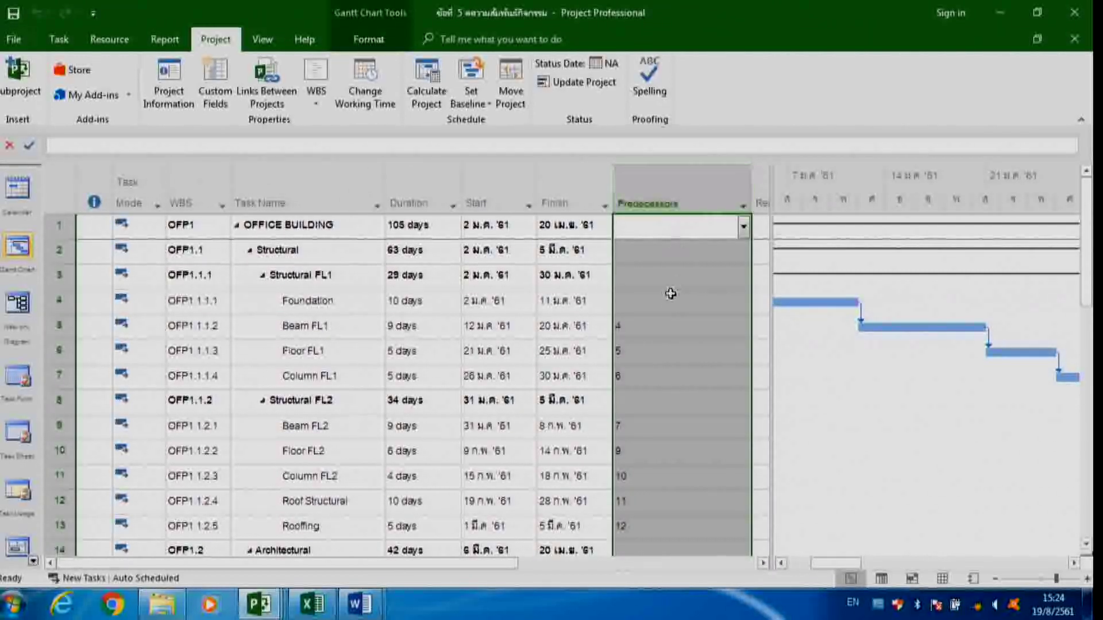
left_click(661, 322)
scroll(660, 318, "down", 4)
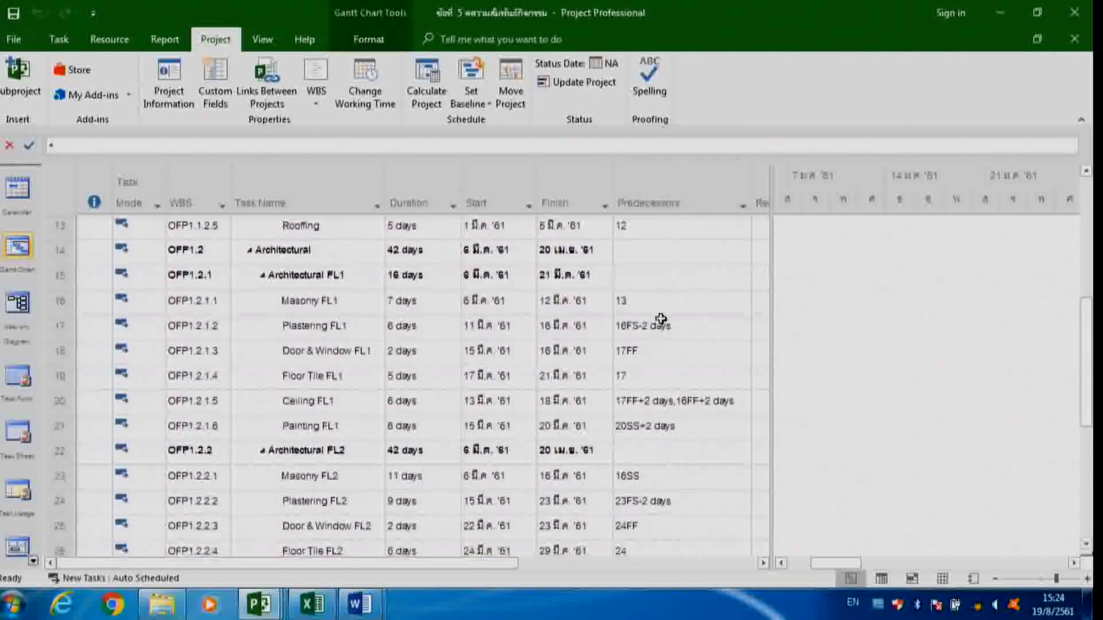
scroll(661, 318, "down", 2)
scroll(660, 319, "up", 4)
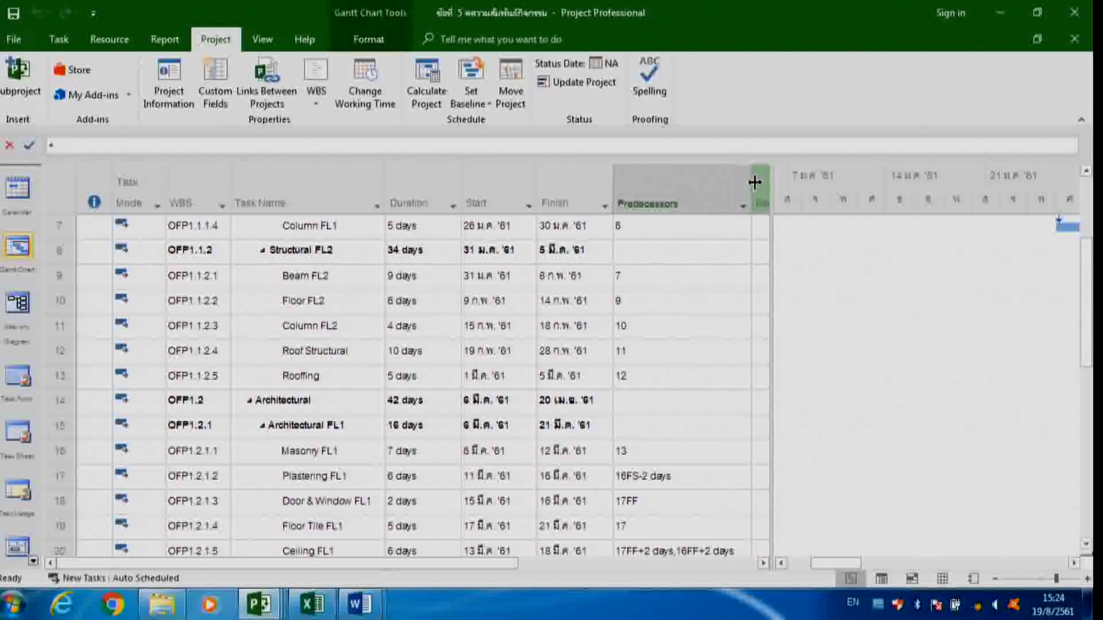
Narrow the Predecessors column, view the linked Structural FL2 bars in the chart, and check the total duration of OFFICE BUILDING
left_click_drag(751, 185, 697, 204)
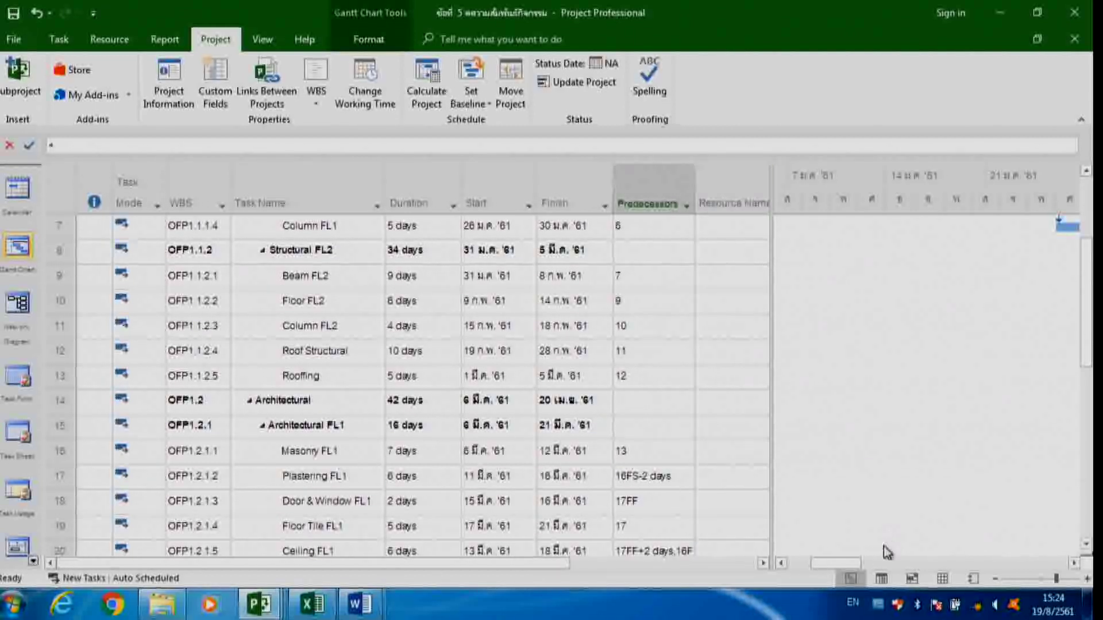
left_click_drag(847, 564, 887, 559)
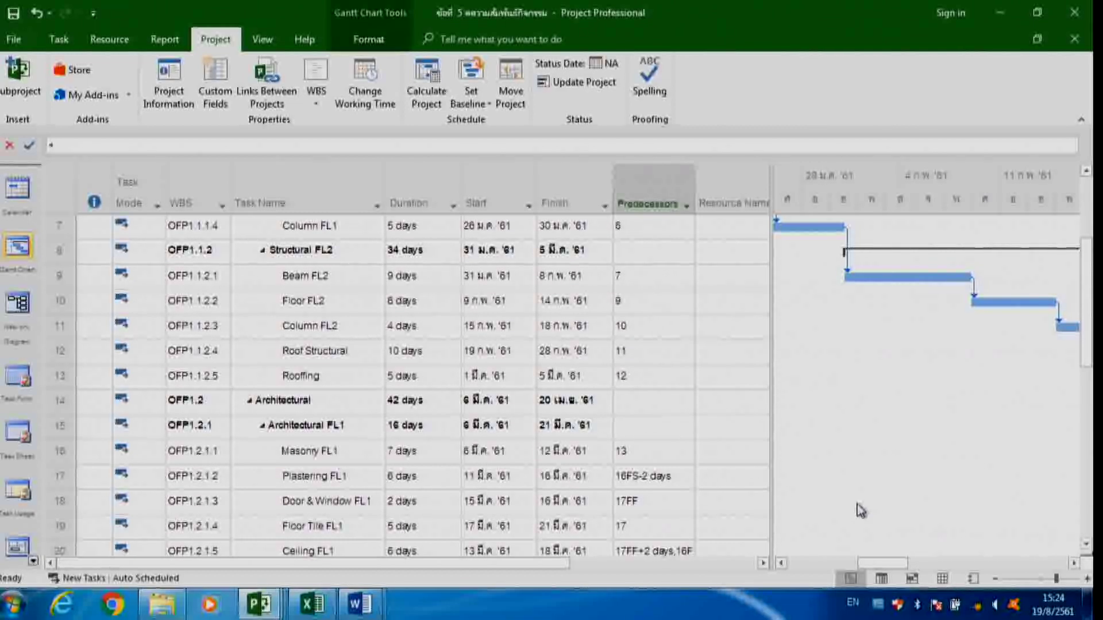
scroll(825, 457, "up", 2)
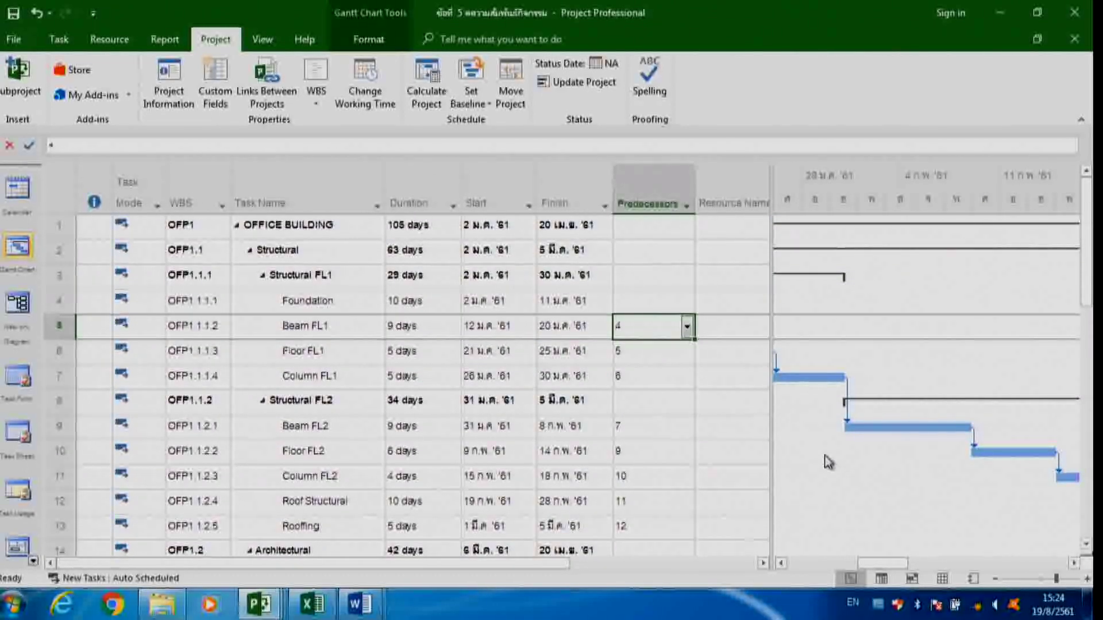
left_click(429, 229)
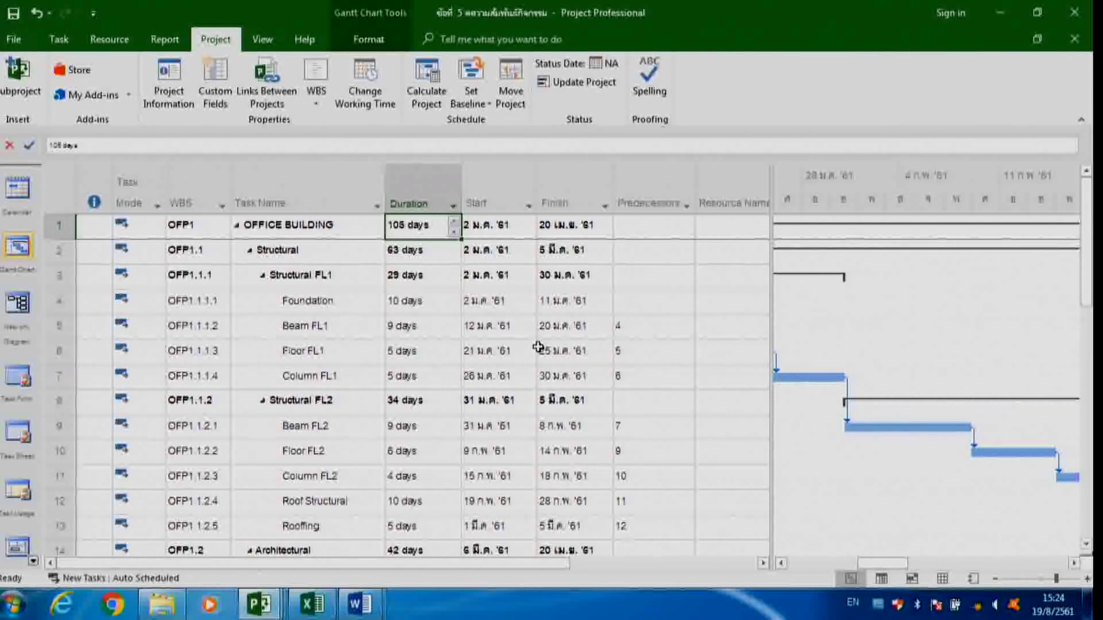
Open the project file "ข้อที่ 6 สายงานวิกฤต" from the PART1 folder in Work Shop
left_click(13, 39)
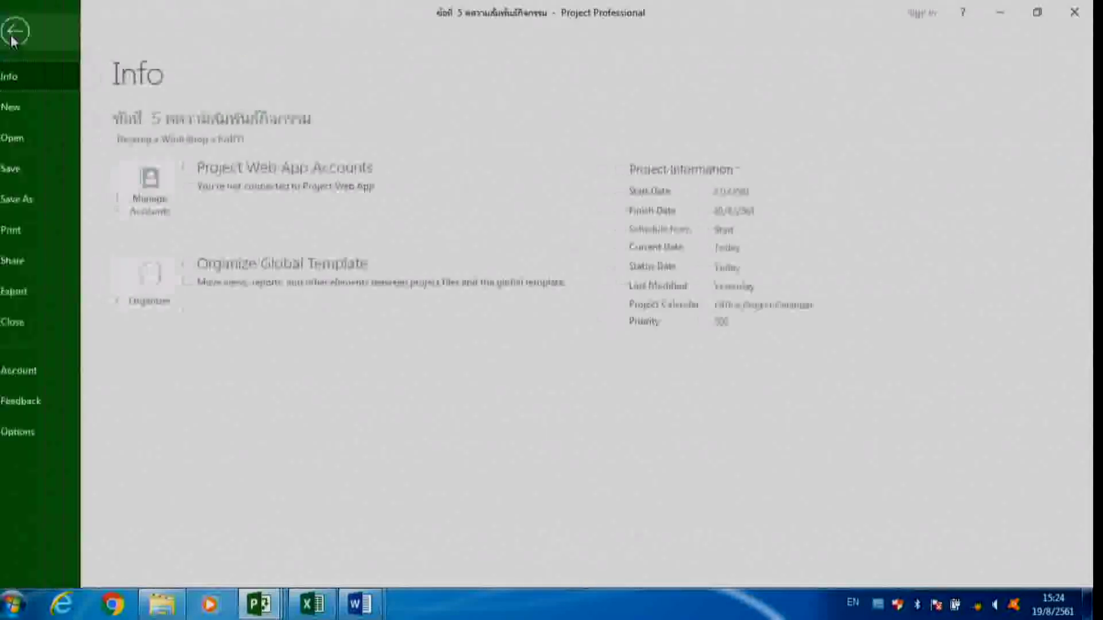
left_click(19, 137)
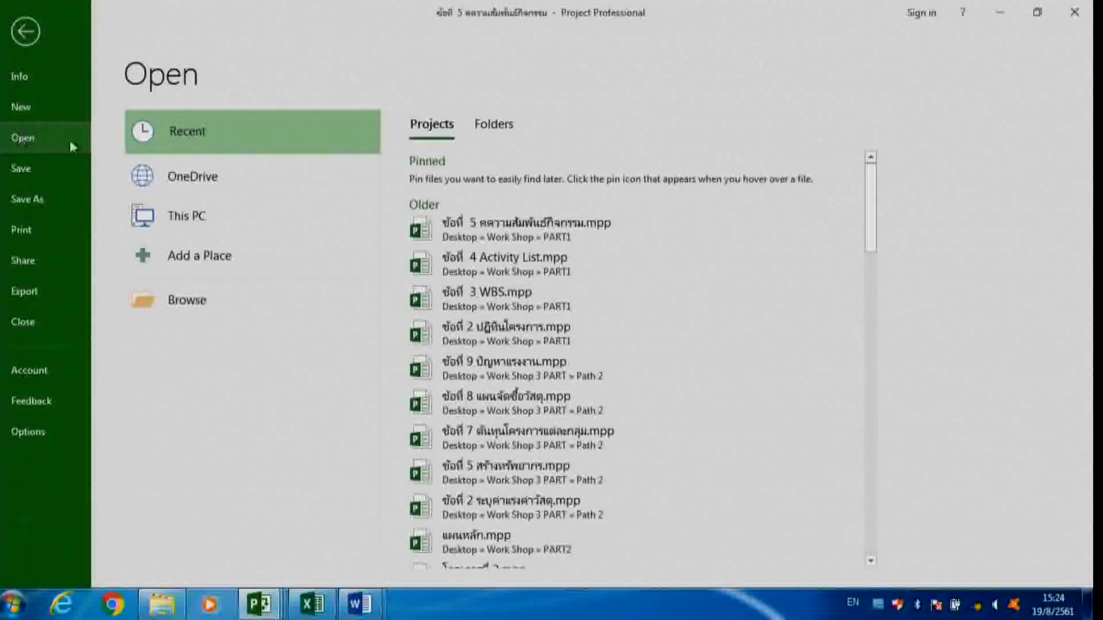
double_click(197, 219)
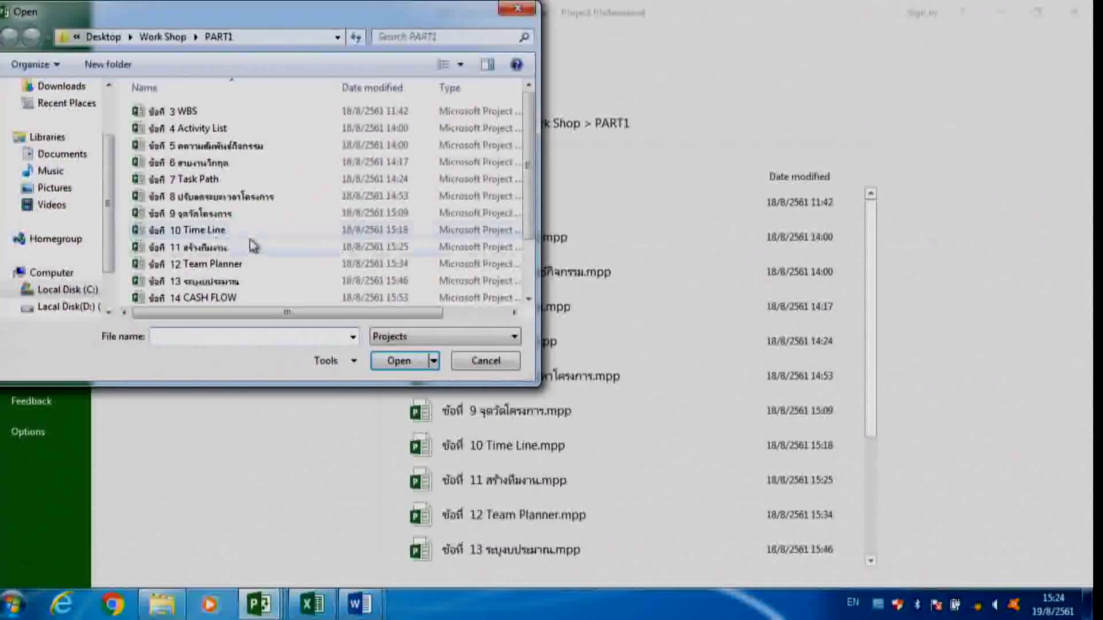
left_click(203, 162)
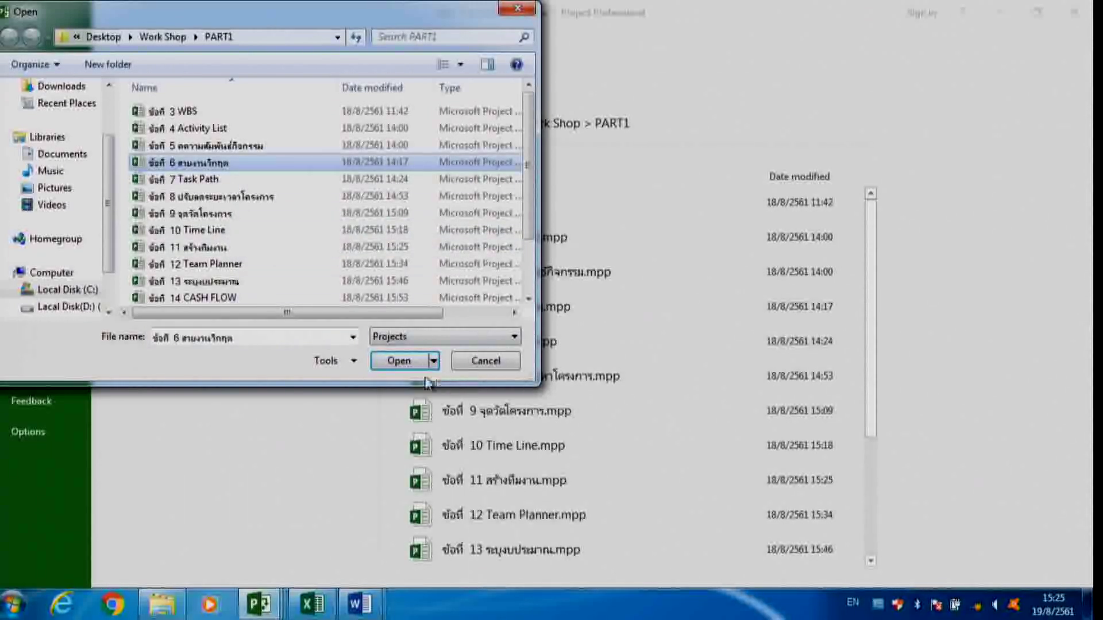
left_click(402, 361)
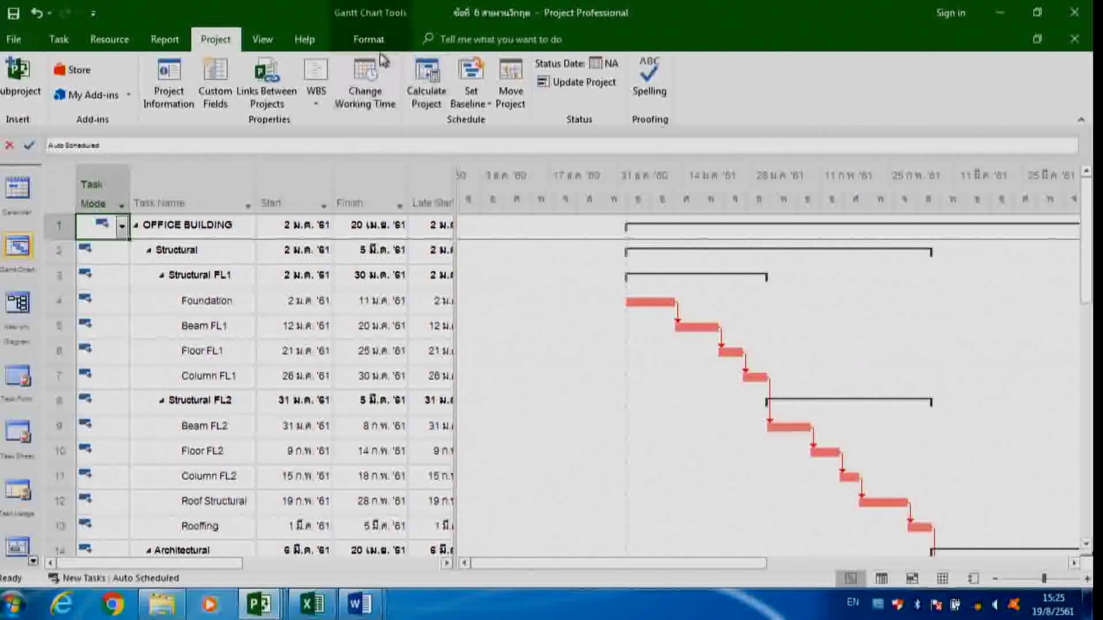
Review the critical-task bar style setting, widen the table area to show the slack columns, and apply the Schedule table
left_click(370, 40)
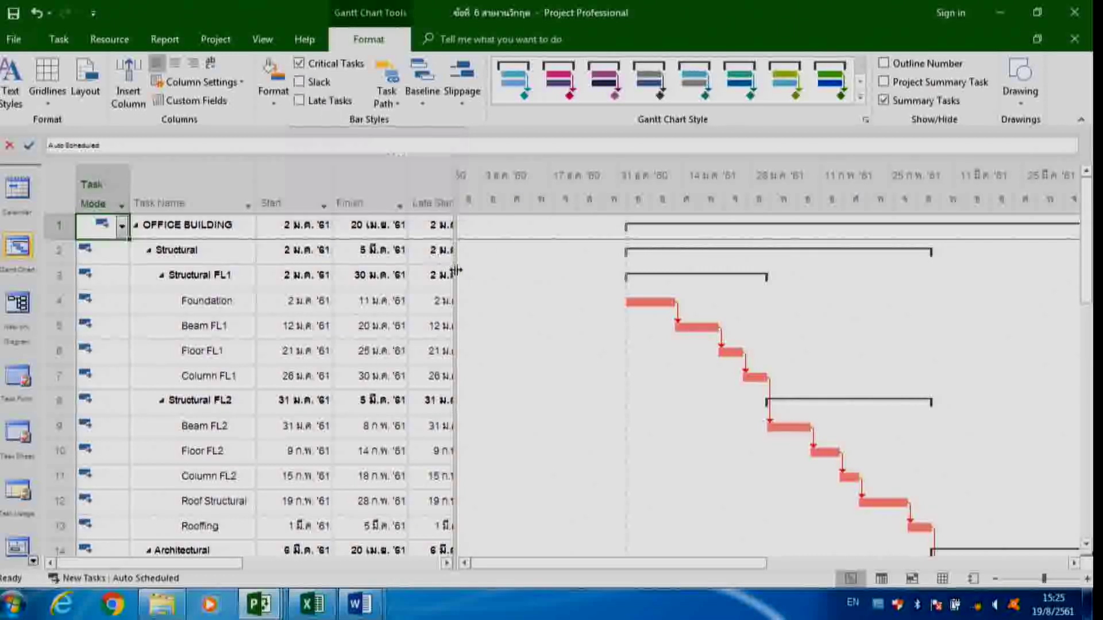
left_click_drag(470, 285, 782, 303)
left_click(262, 39)
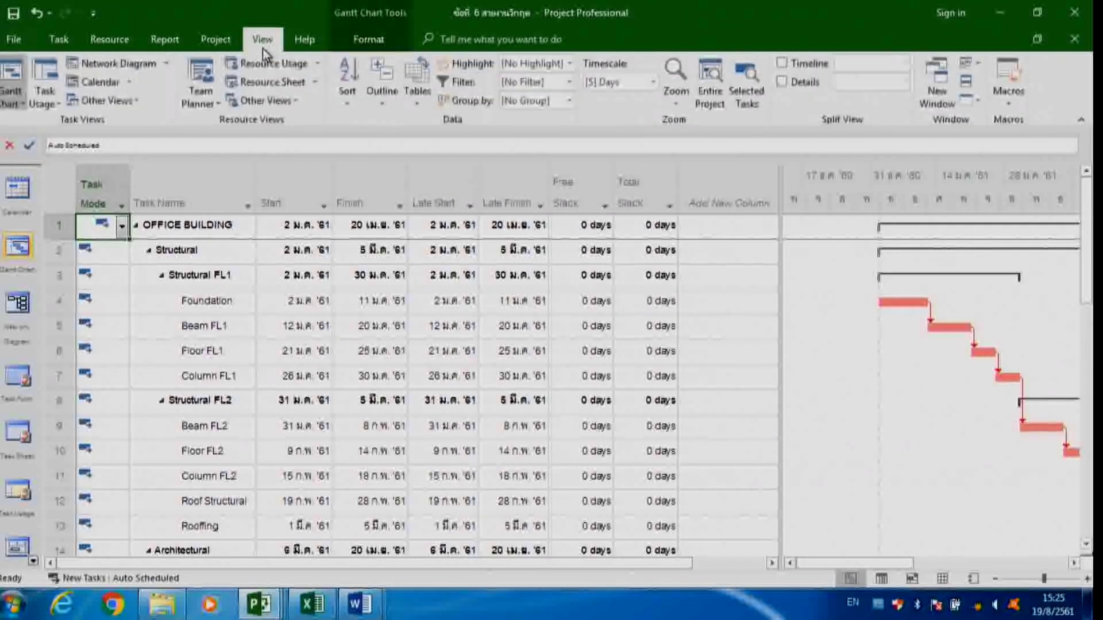
left_click(416, 86)
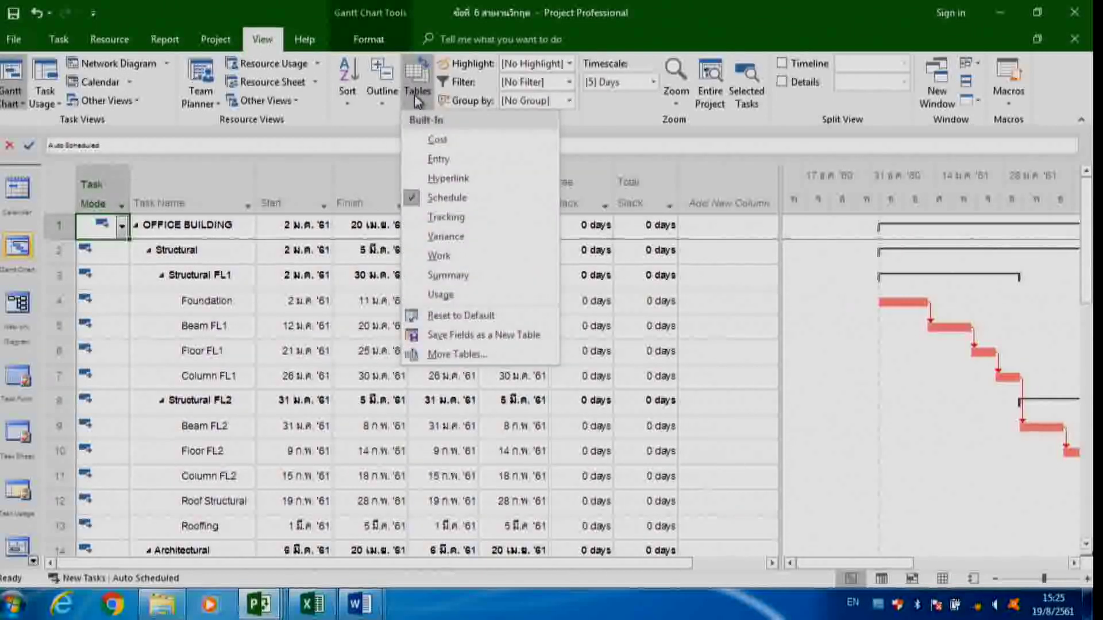
left_click(466, 202)
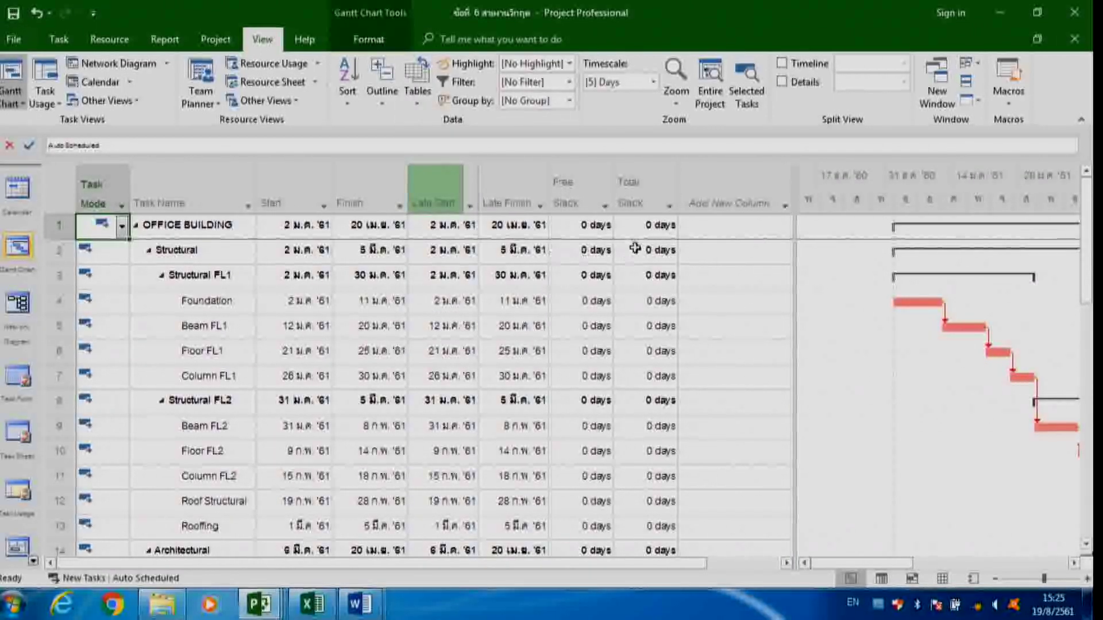
Examine the free slack and total slack of the tasks, including Plastering FL1 and Door & Window FL1
left_click(647, 226)
left_click(584, 190)
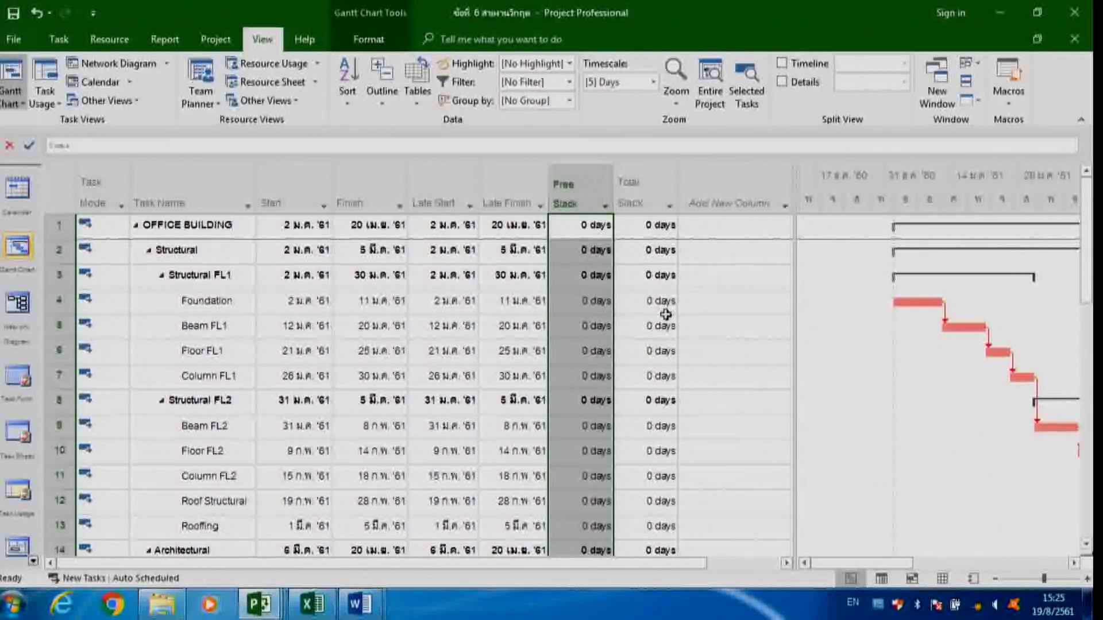
scroll(665, 314, "down", 4)
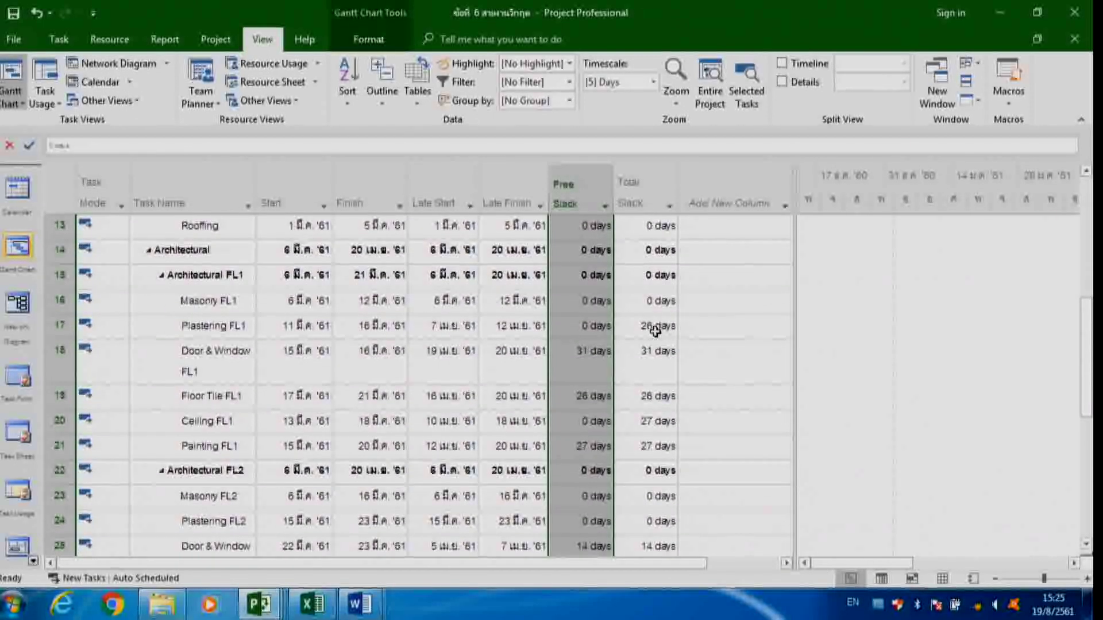
left_click(656, 327)
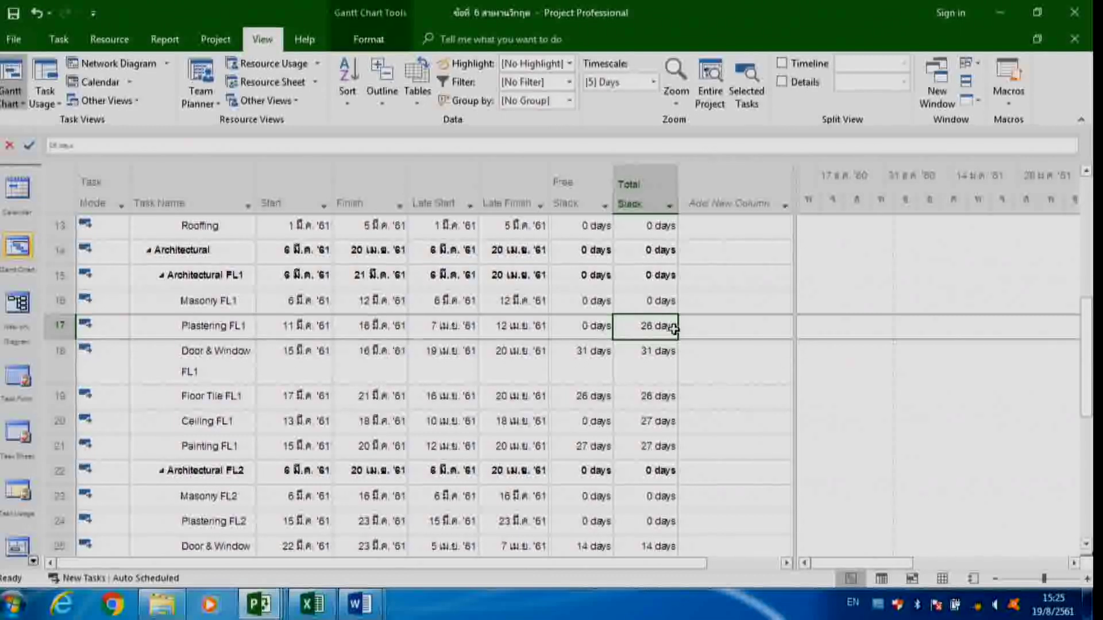
left_click(646, 353)
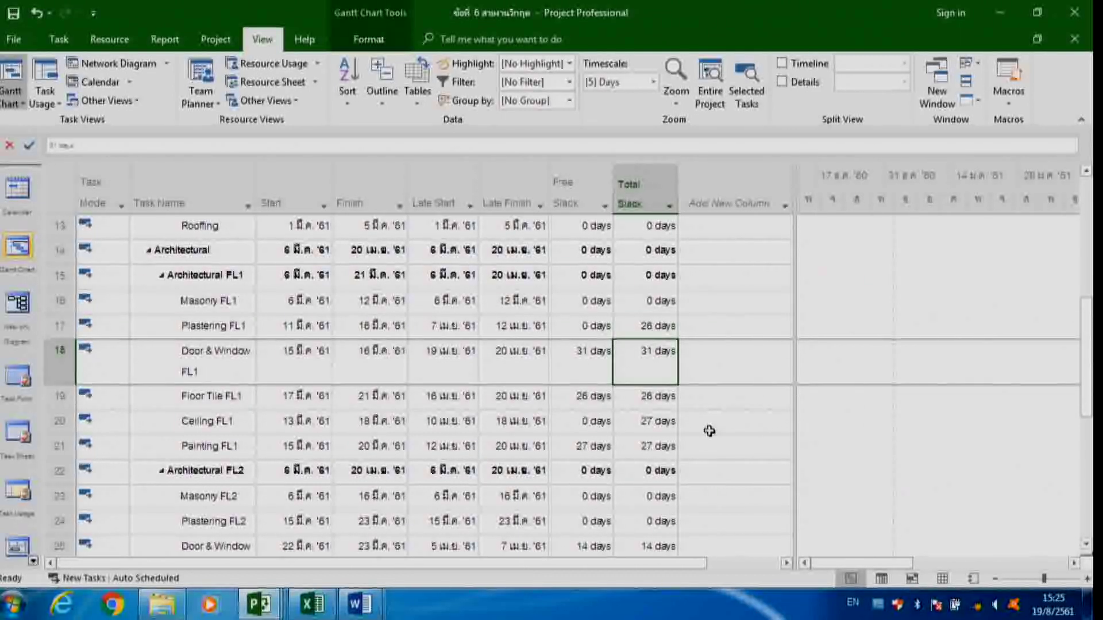
scroll(668, 401, "up", 3)
scroll(668, 401, "down", 5)
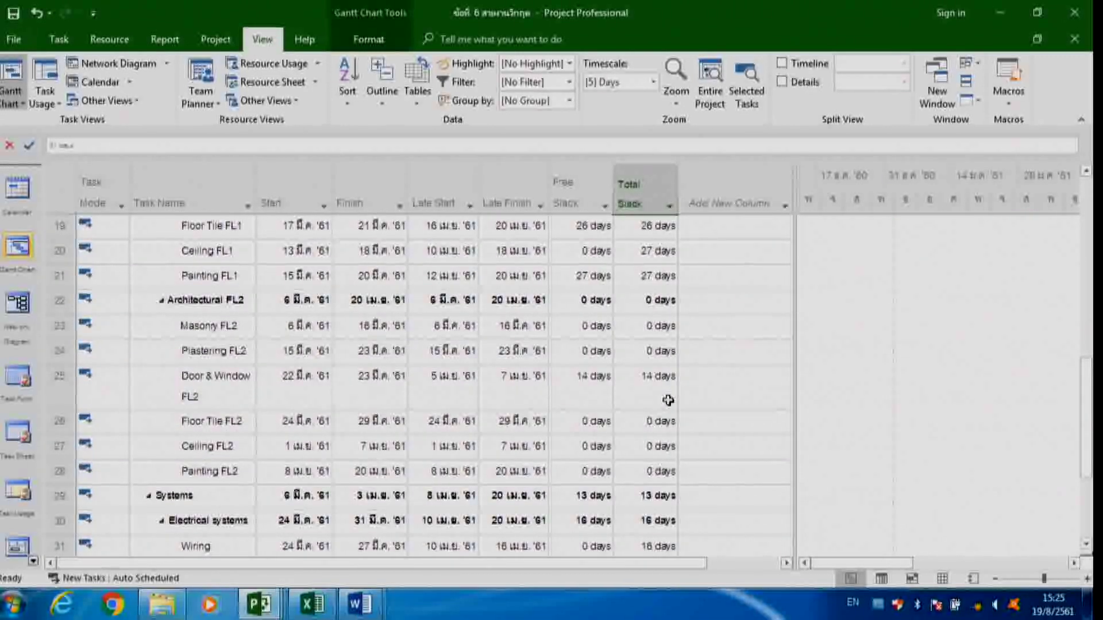
scroll(666, 394, "up", 3)
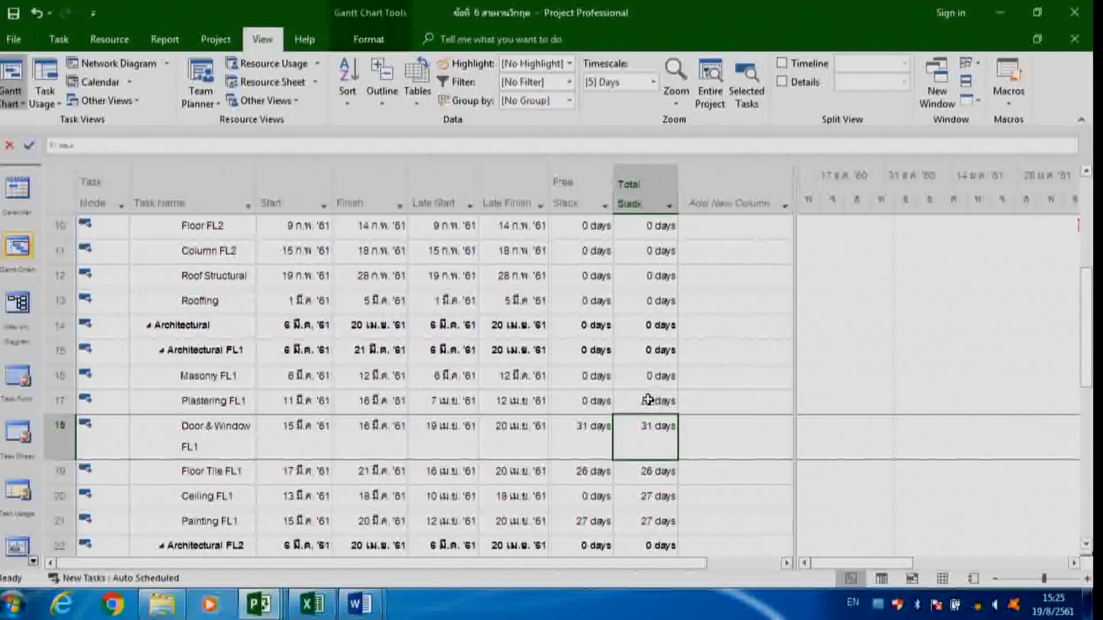
Open the project file "ข้อที่ 8 ปรับลดระยะเวลาโครงการ" from the PART1 folder and widen its Gantt chart area
left_click(14, 39)
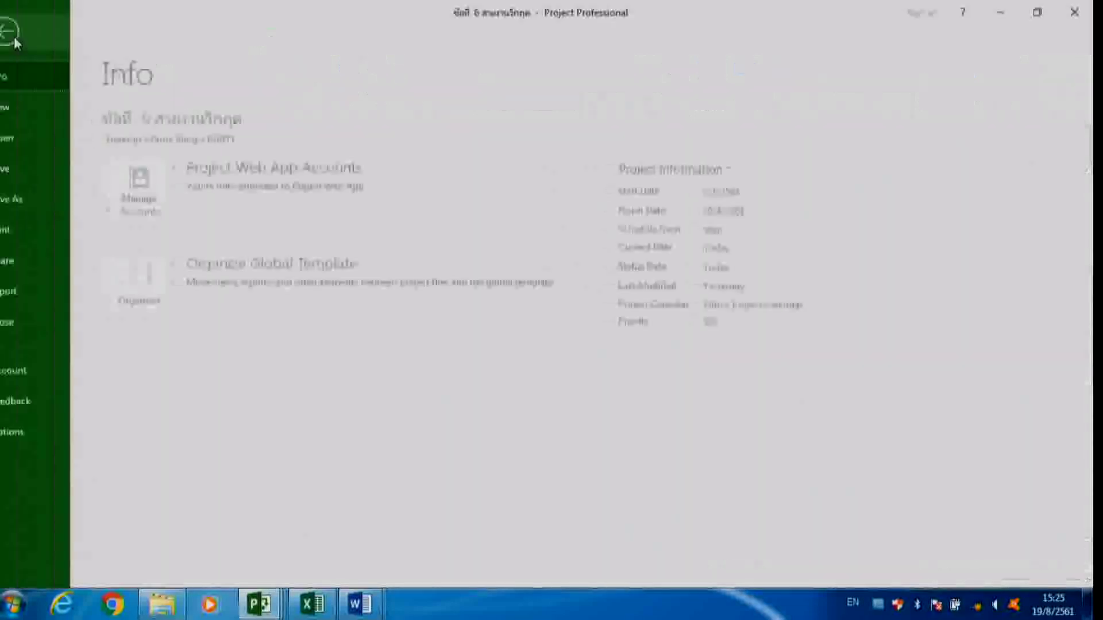
left_click(26, 140)
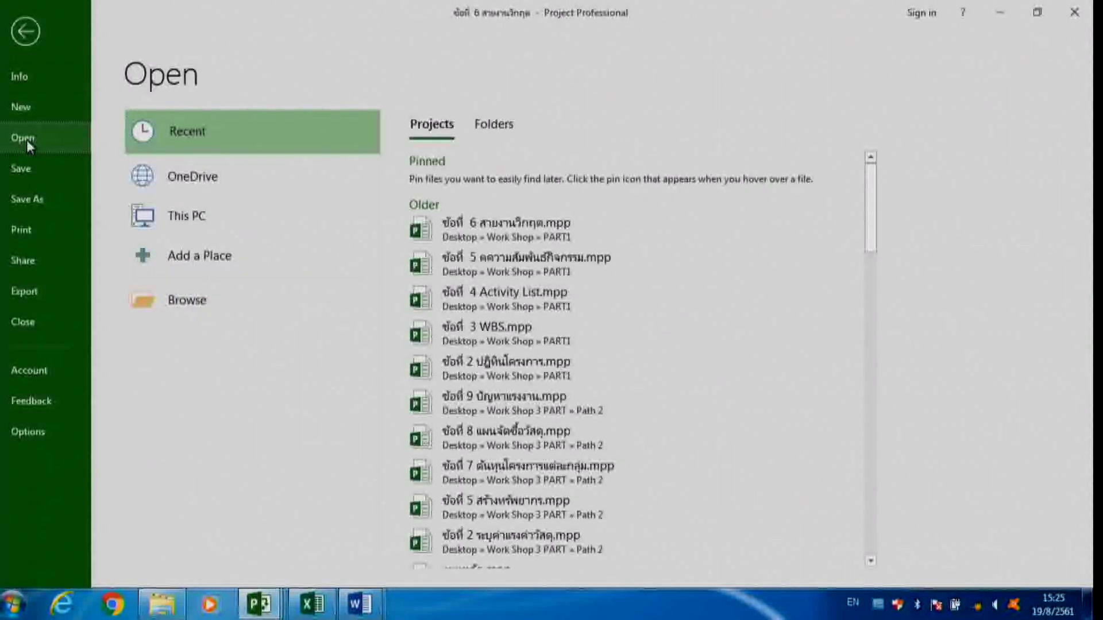
left_click(181, 218)
left_click(181, 218)
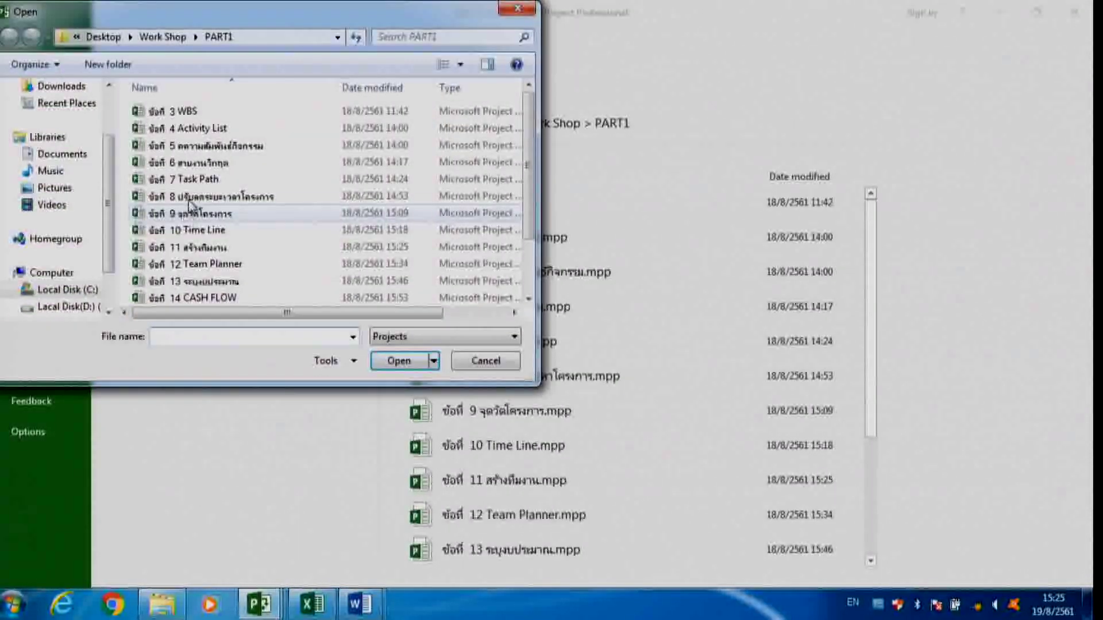
left_click(220, 202)
left_click(402, 361)
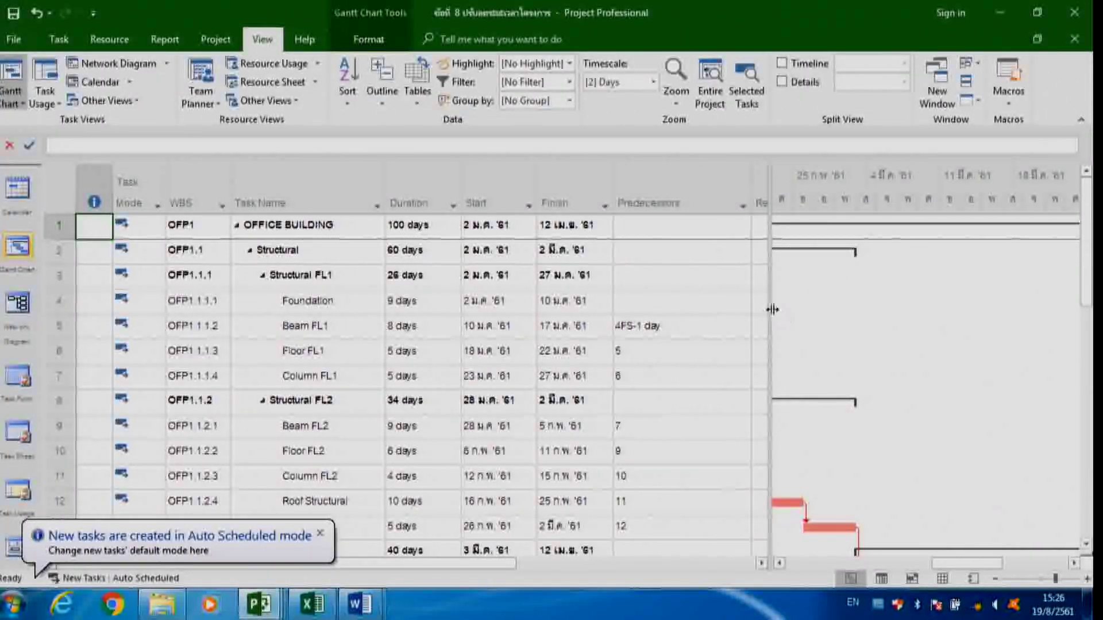
left_click_drag(769, 316, 648, 323)
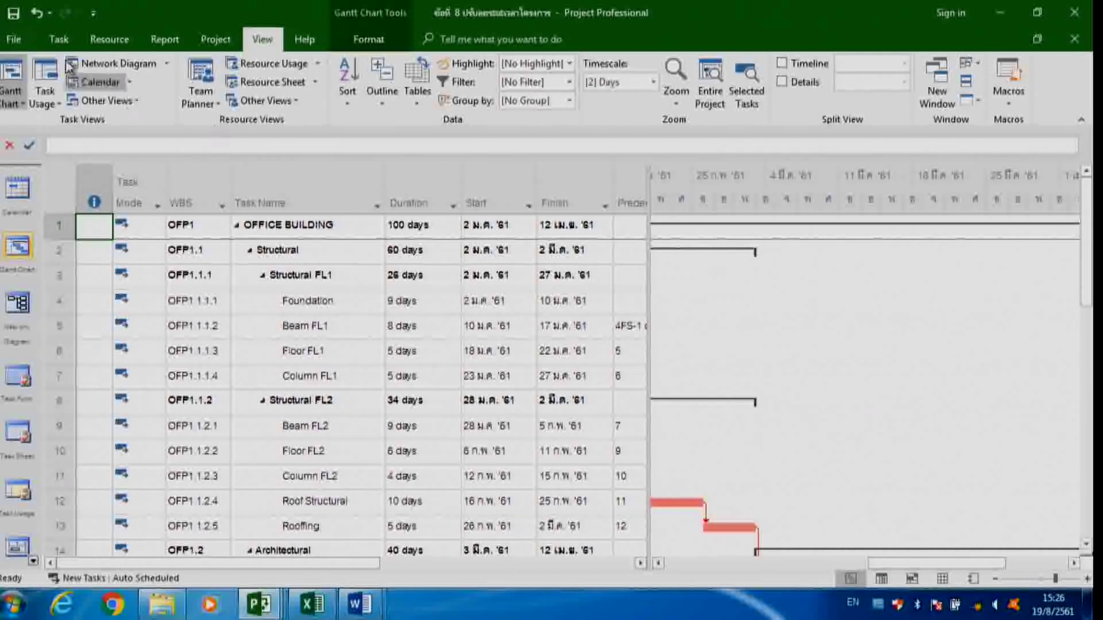
Open the project file "ข้อที่ 13 ระบุงบประมาณ" from the PART1 folder in Work Shop
left_click(14, 39)
left_click(28, 146)
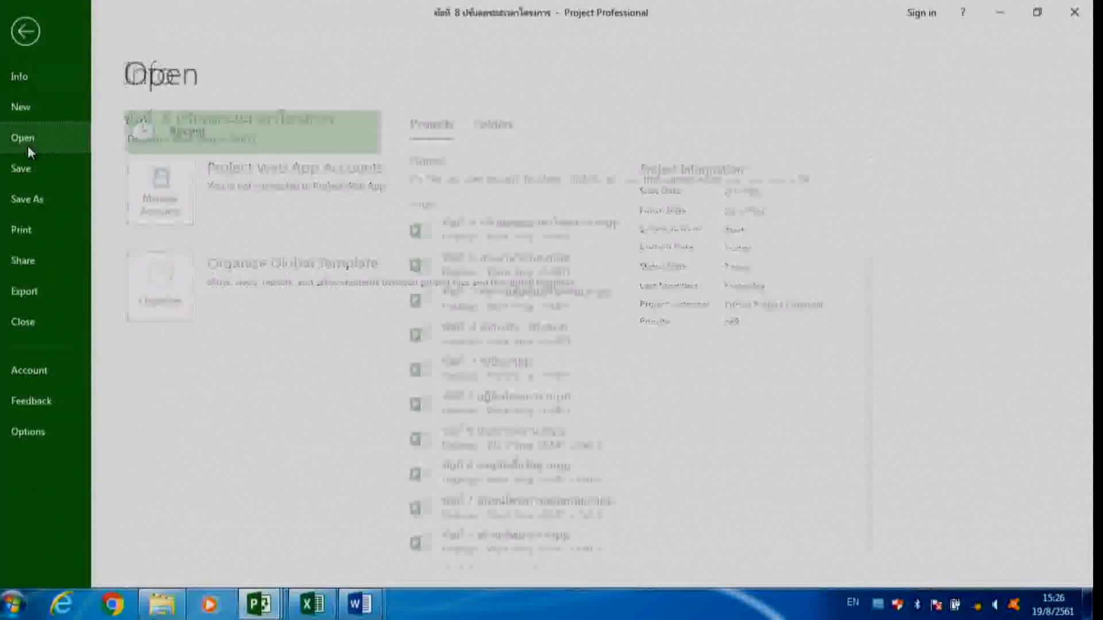
double_click(189, 214)
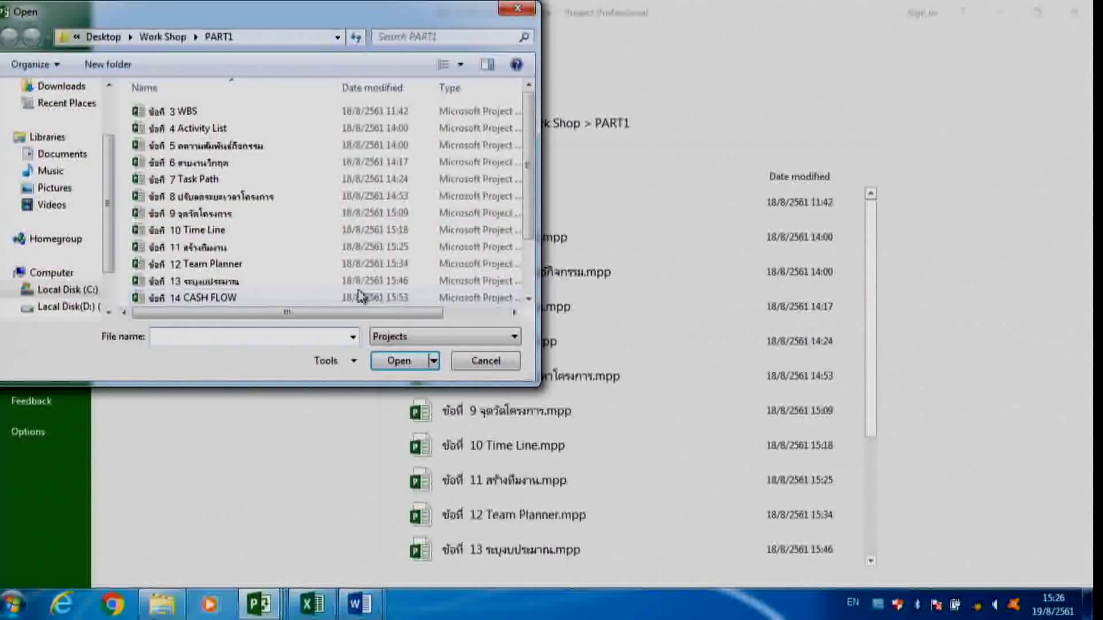
left_click_drag(526, 172, 529, 217)
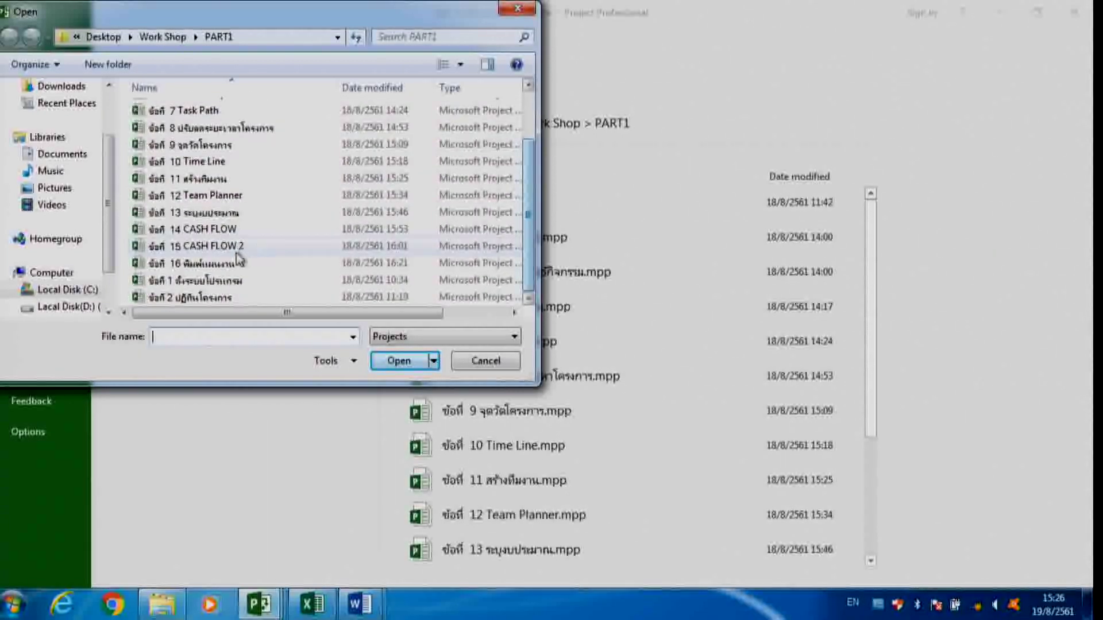
left_click(205, 182)
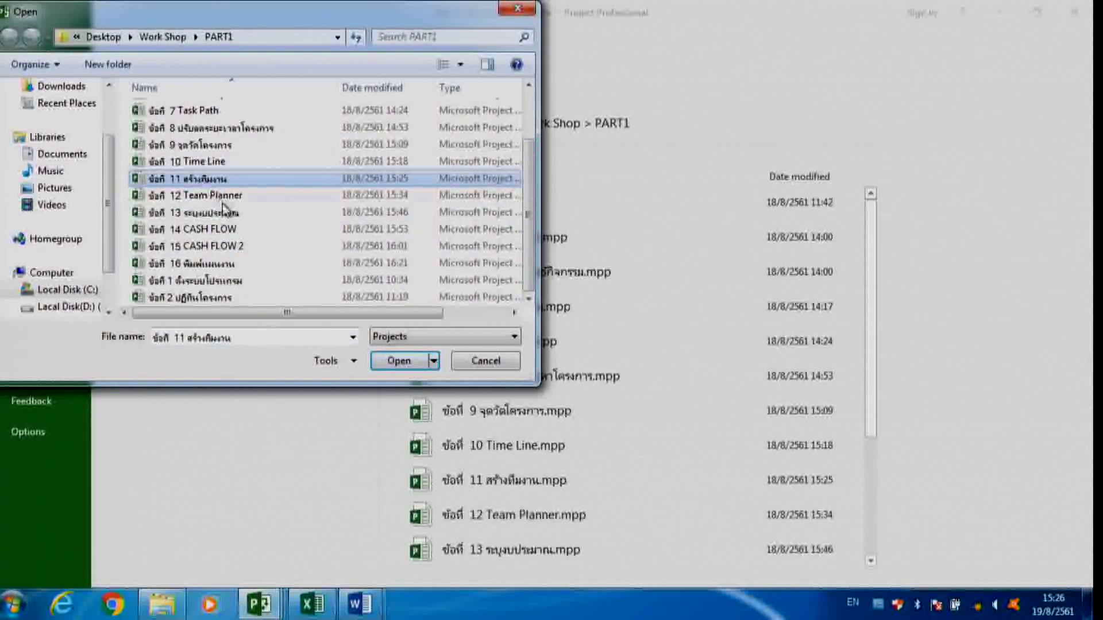
left_click(222, 212)
left_click(404, 361)
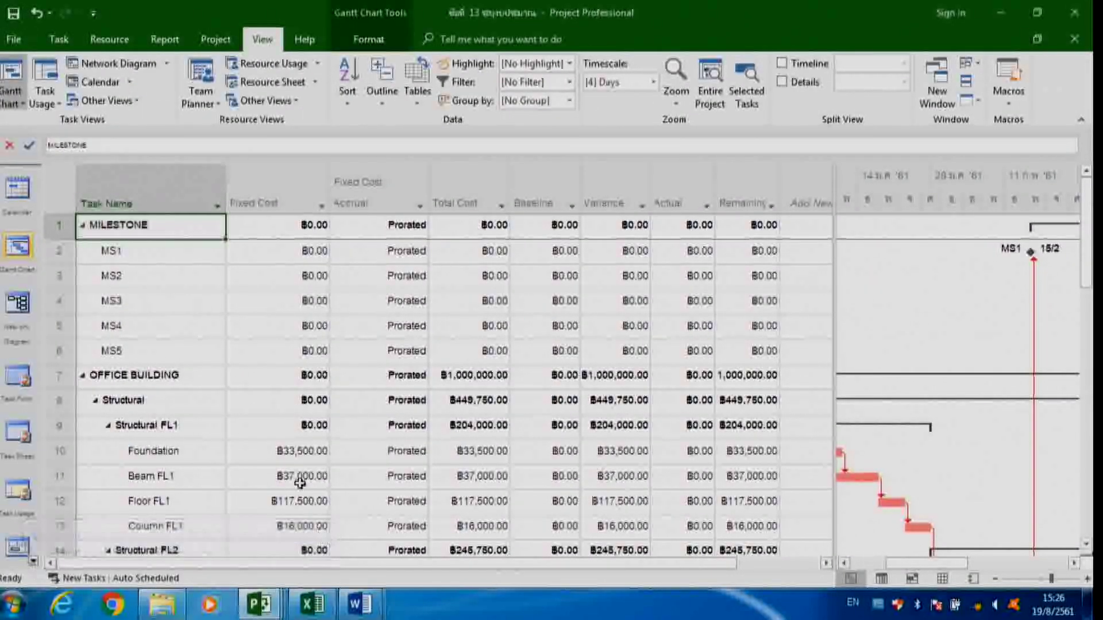
Collapse the MILESTONE summary task and select the Foundation task's fixed cost
left_click(83, 227)
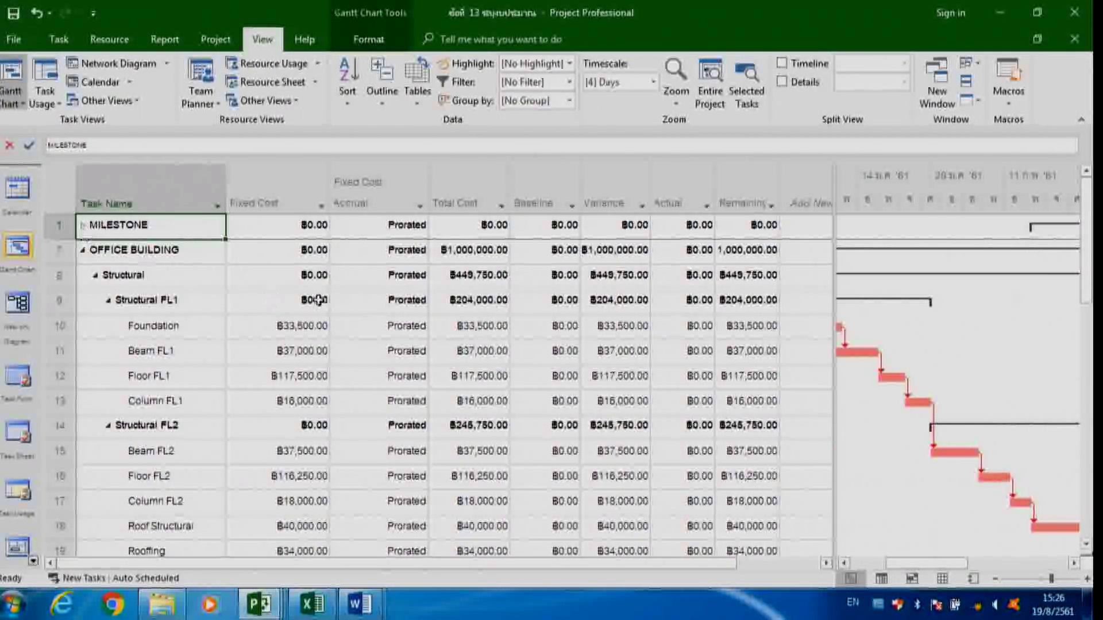
left_click(299, 326)
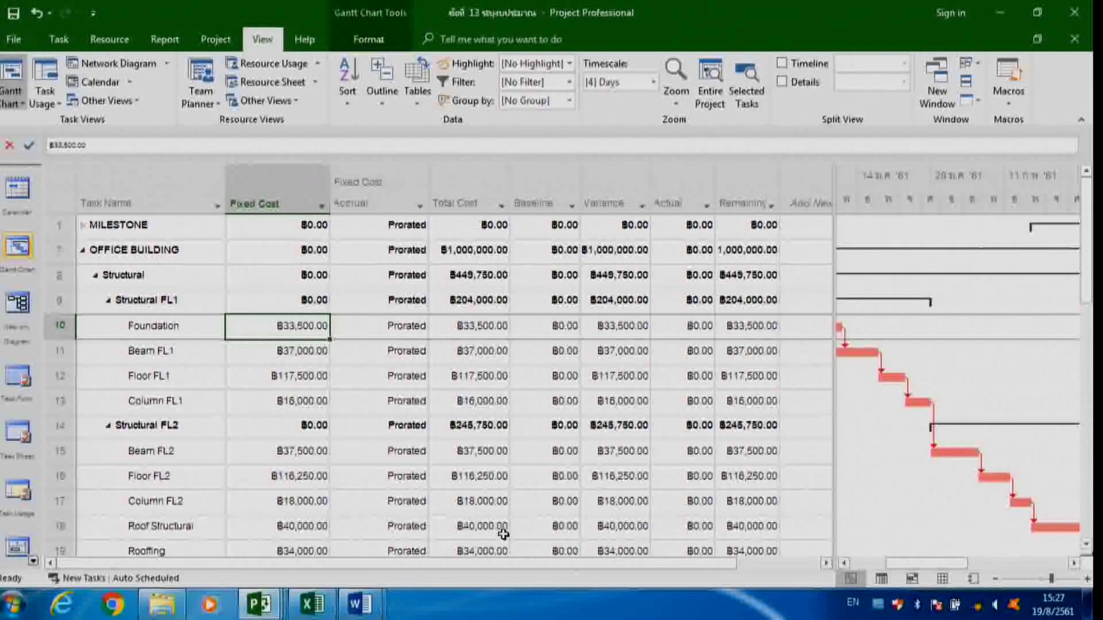
Open the project file "ข้อที่ 9 จุดวัดโครงการ" from the PART1 folder
left_click_drag(904, 564, 866, 575)
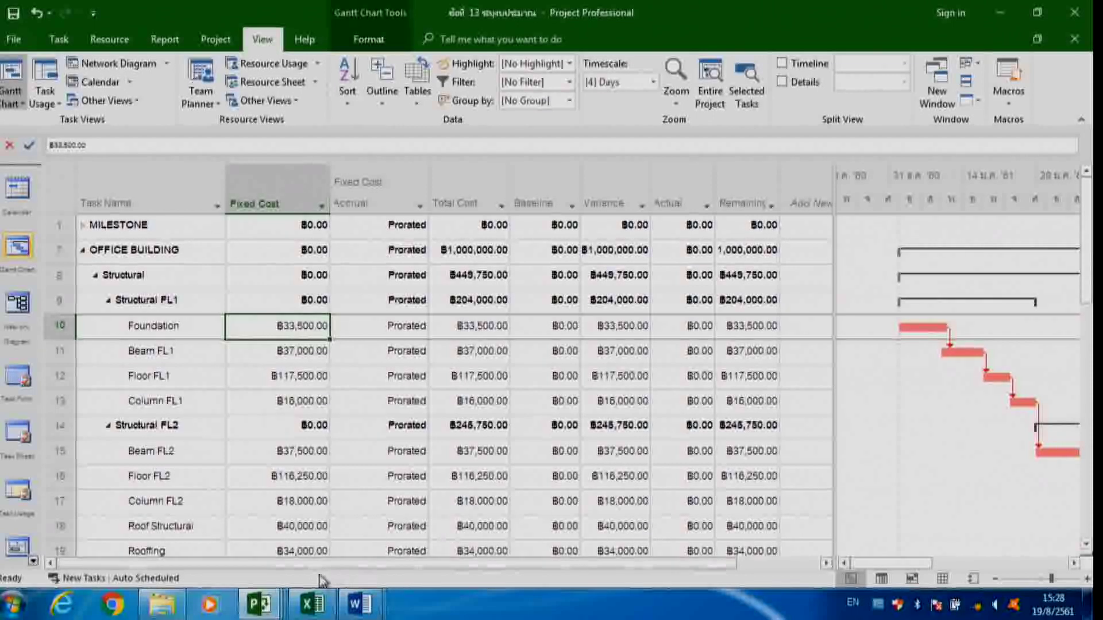
left_click(16, 45)
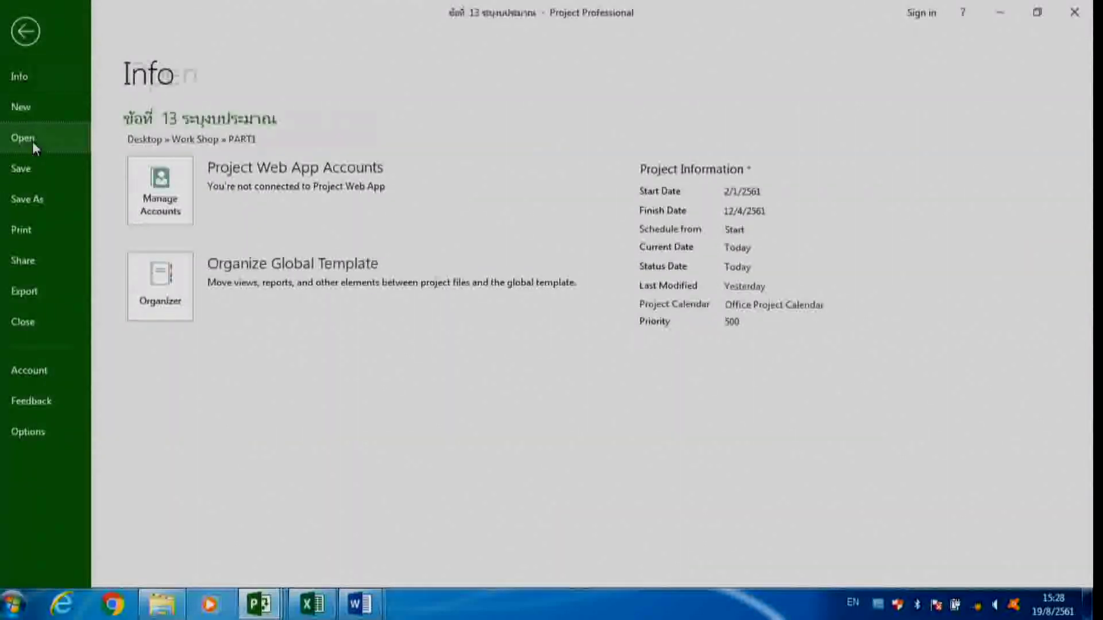
left_click(32, 141)
left_click(181, 215)
left_click(182, 213)
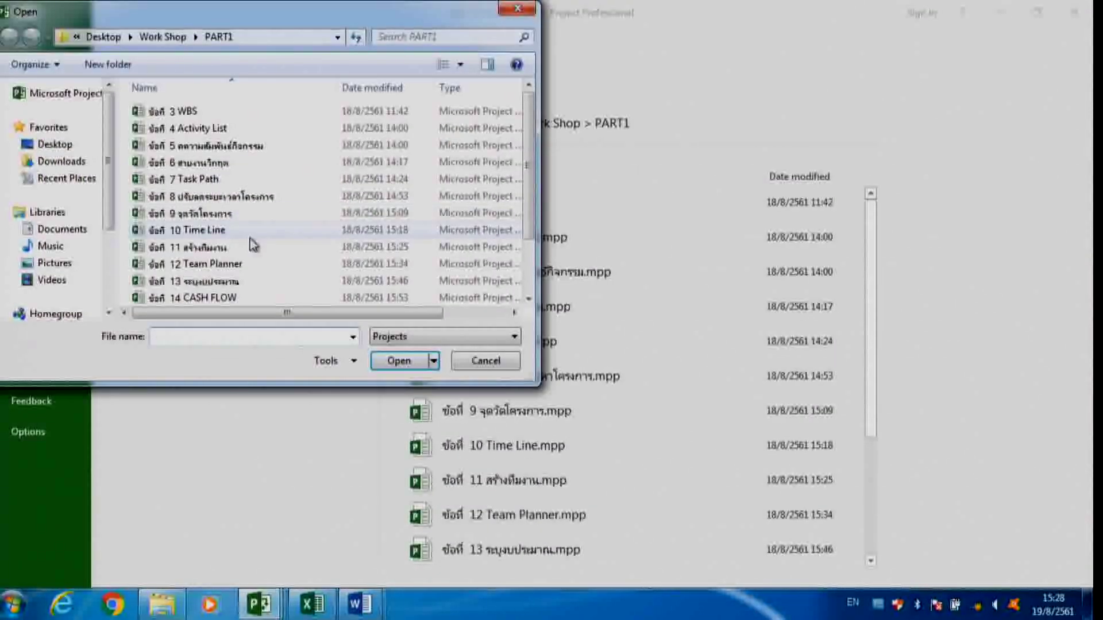
left_click(207, 216)
left_click(398, 360)
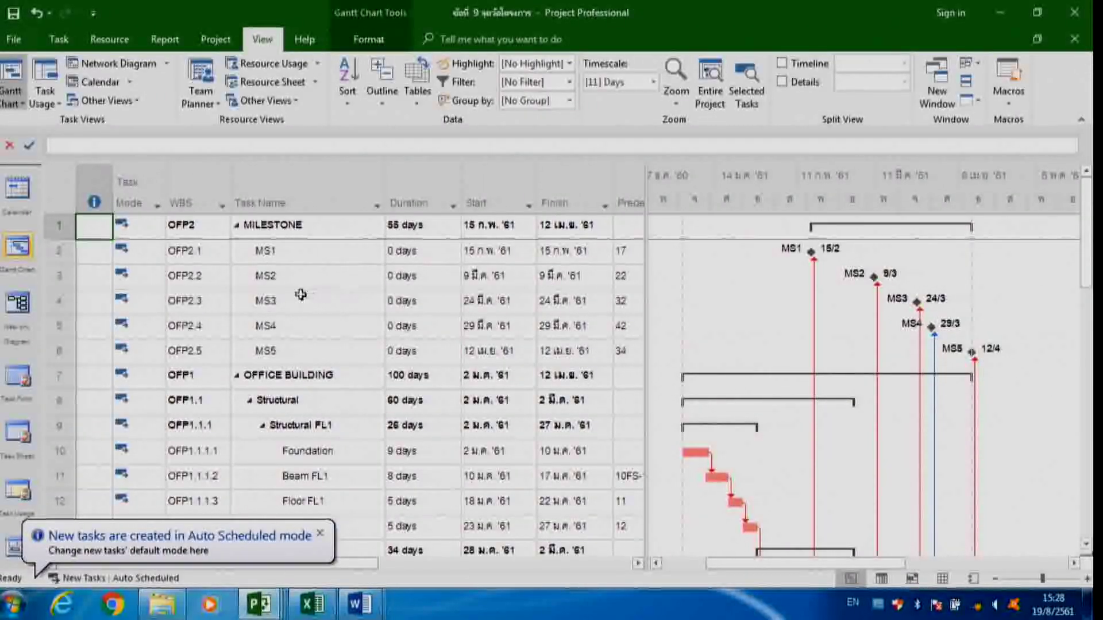
Examine milestones MS1 to MS5, including MS1's duration and the milestone markers on the Gantt chart
left_click(295, 252)
left_click(291, 277)
left_click(293, 301)
left_click(298, 324)
left_click(308, 361)
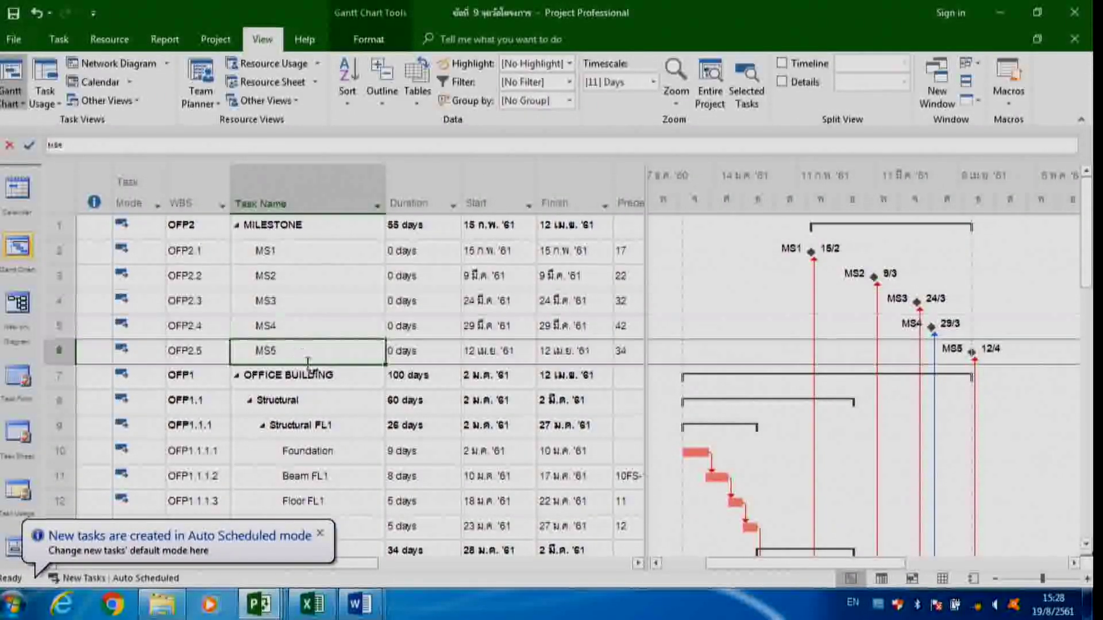
left_click(325, 251)
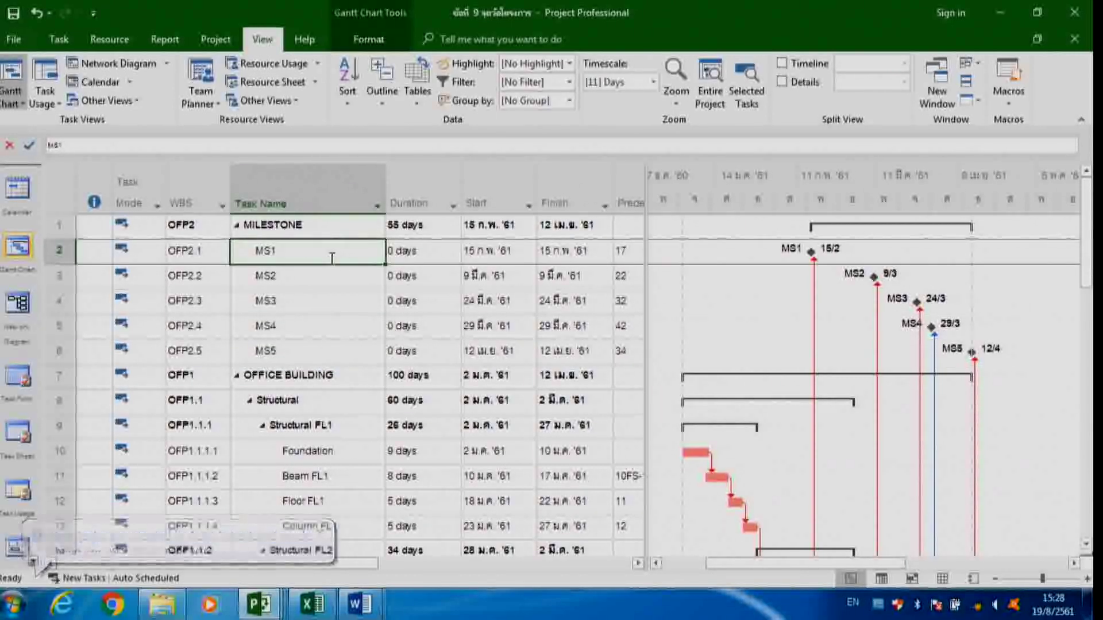
left_click(430, 251)
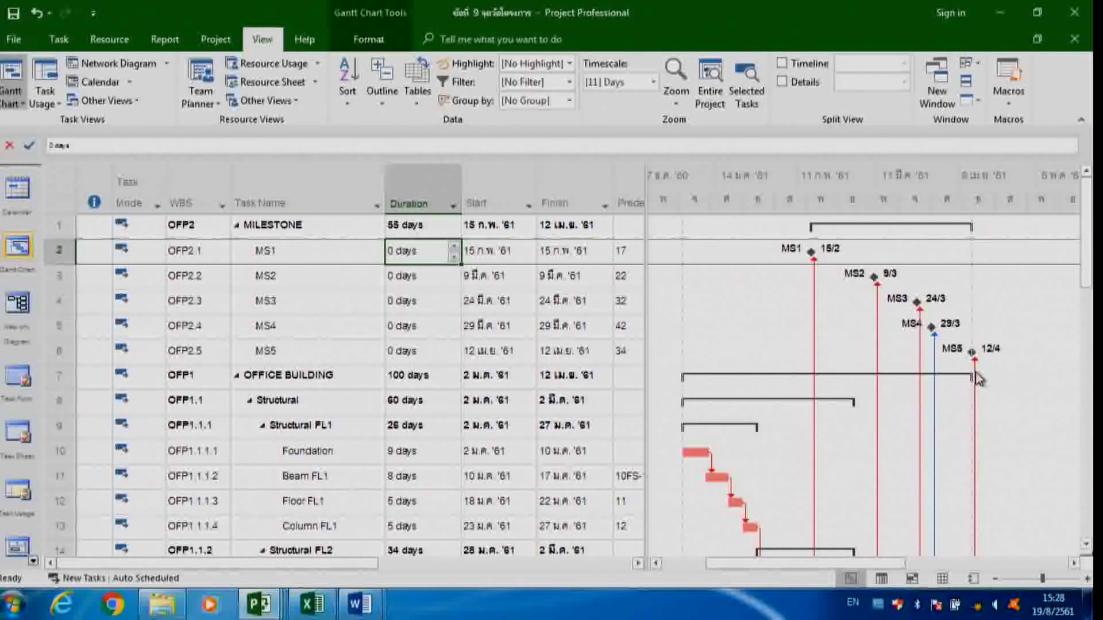
mouse_move(978, 379)
Open the project file "ข้อที่ 1 Baseline" from the PART2 folder of Work Shop on the Desktop
left_click(14, 40)
left_click(29, 138)
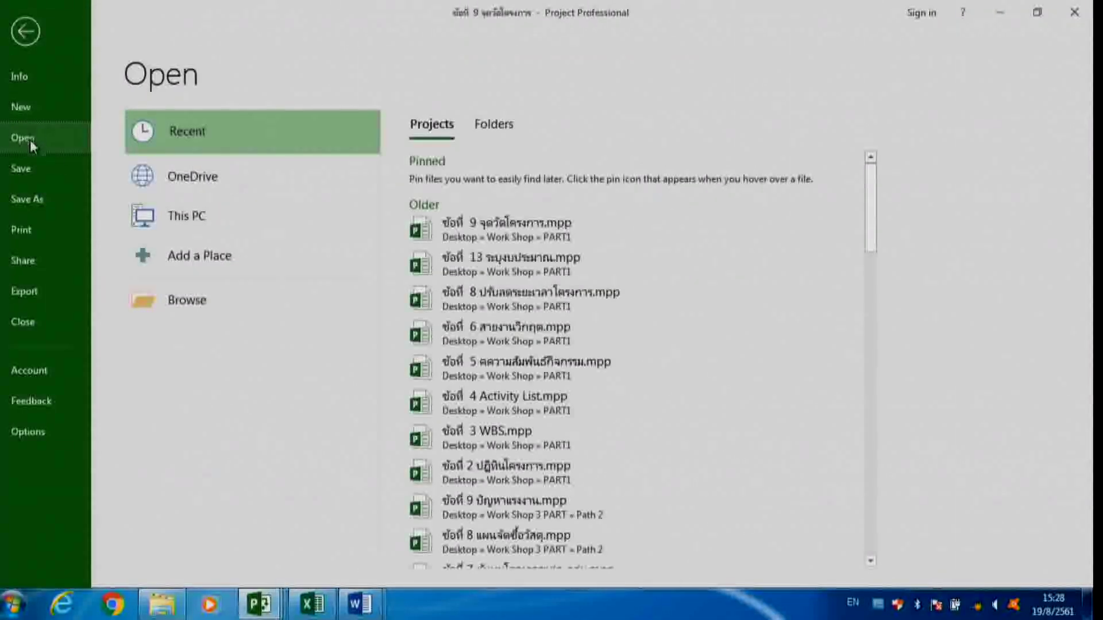
left_click(198, 220)
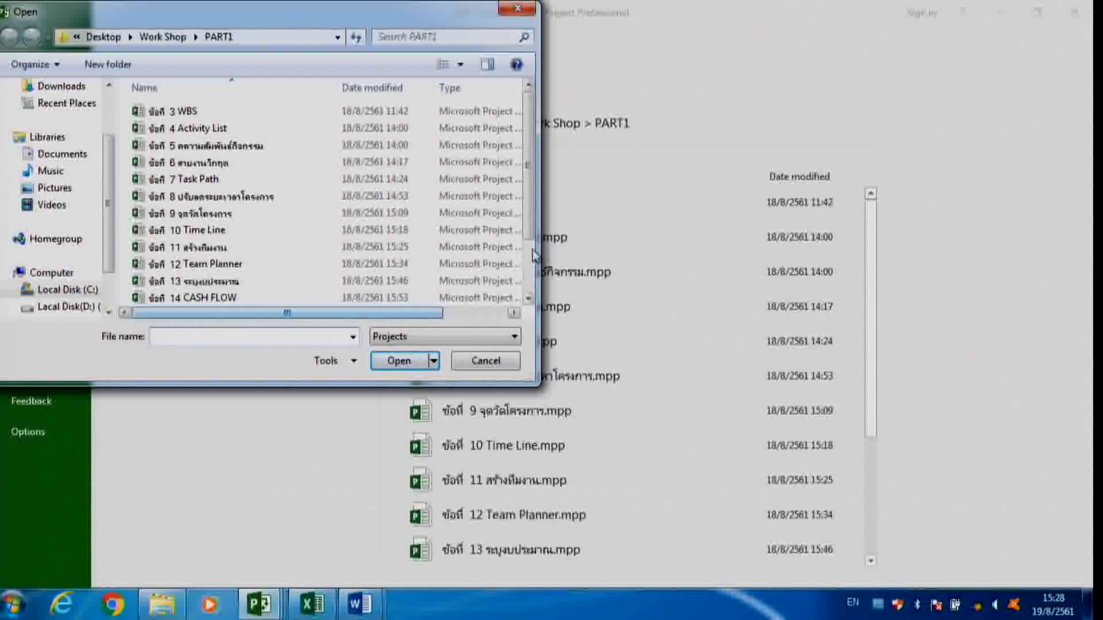
scroll(534, 255, "down", 2)
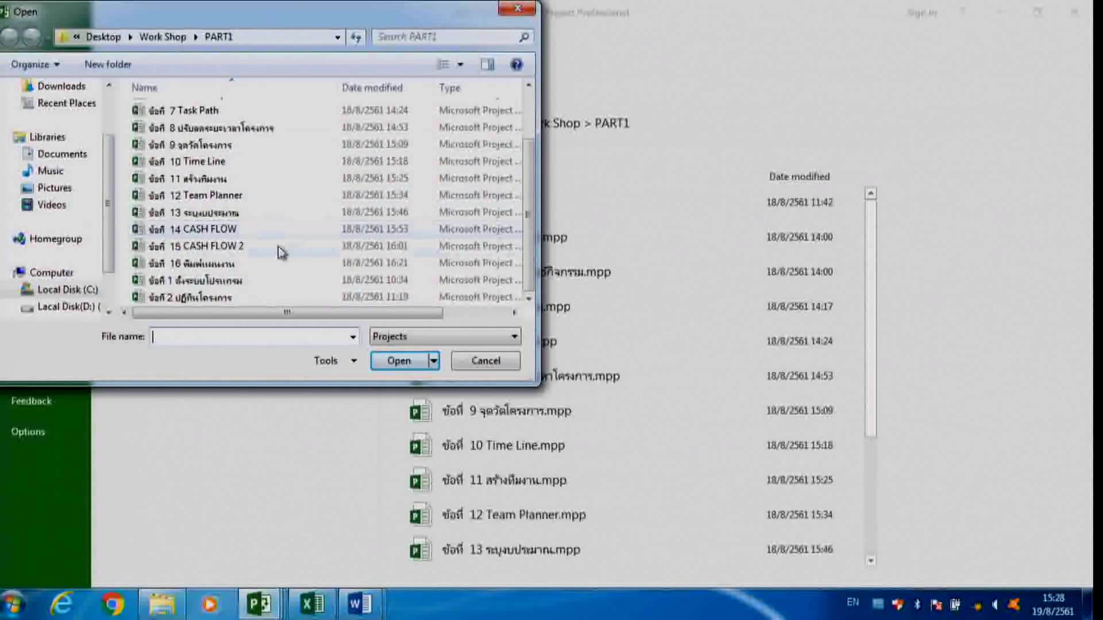
left_click(338, 37)
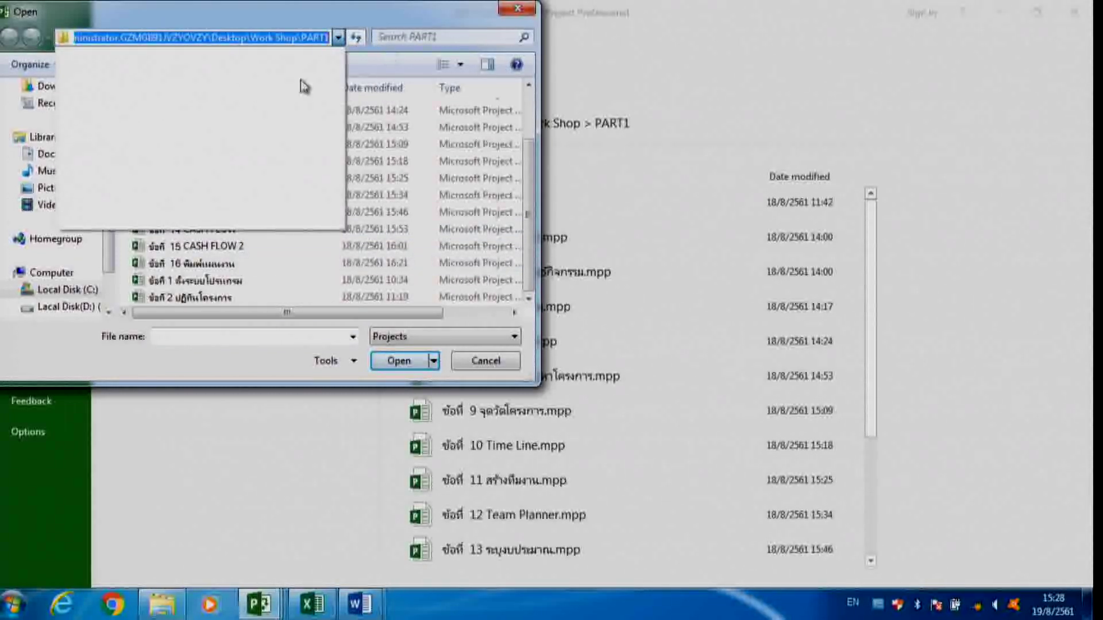
left_click(301, 80)
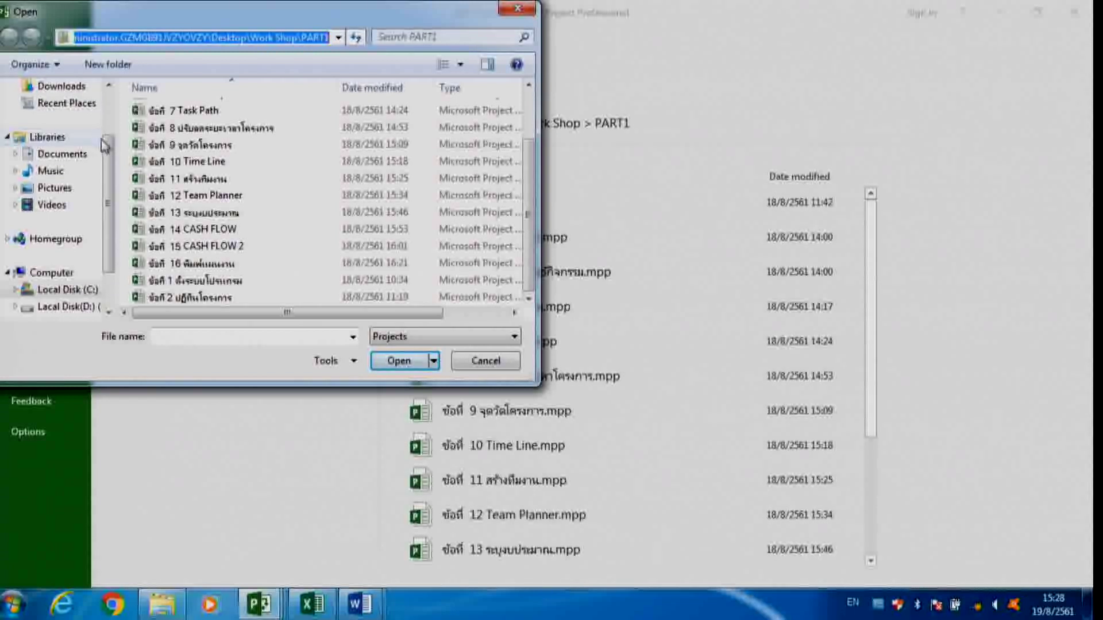
scroll(101, 139, "up", 3)
left_click(58, 145)
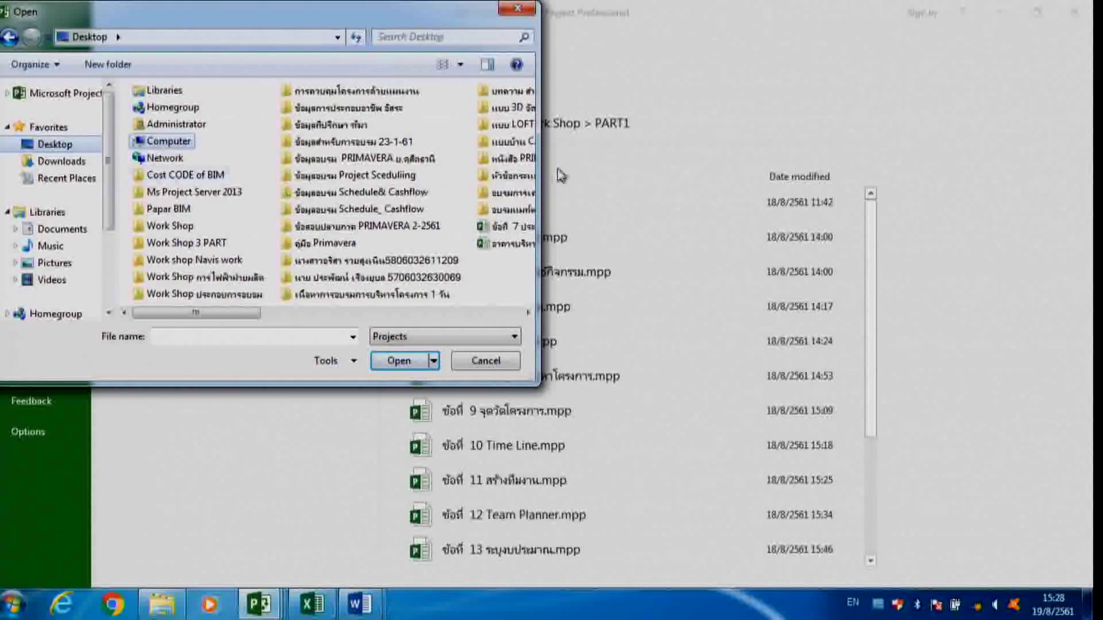
double_click(193, 230)
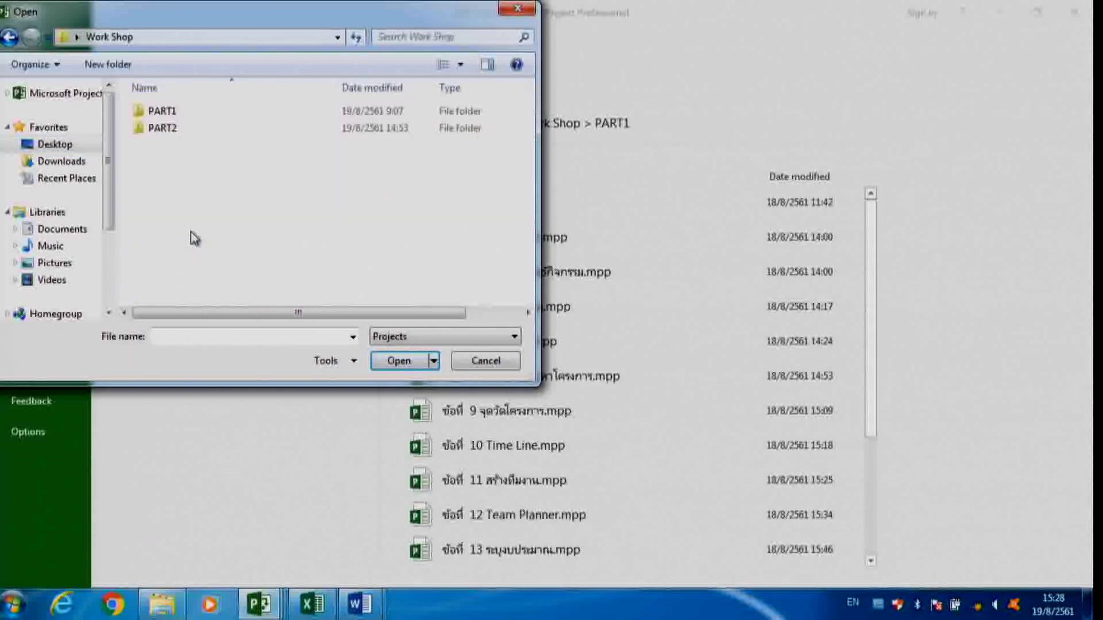
double_click(173, 131)
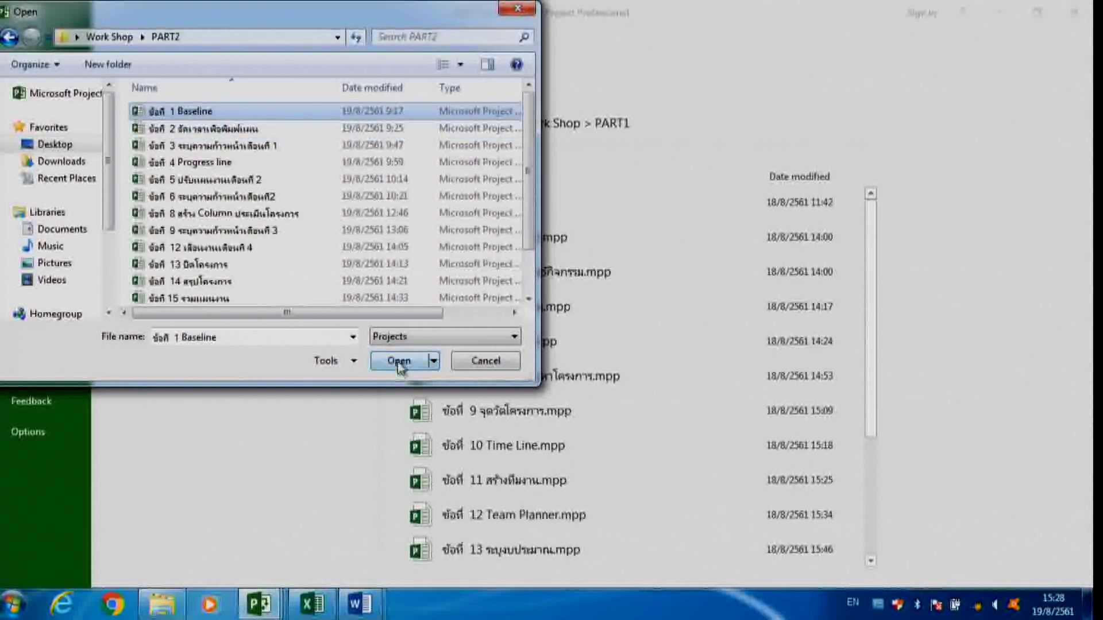
left_click(399, 362)
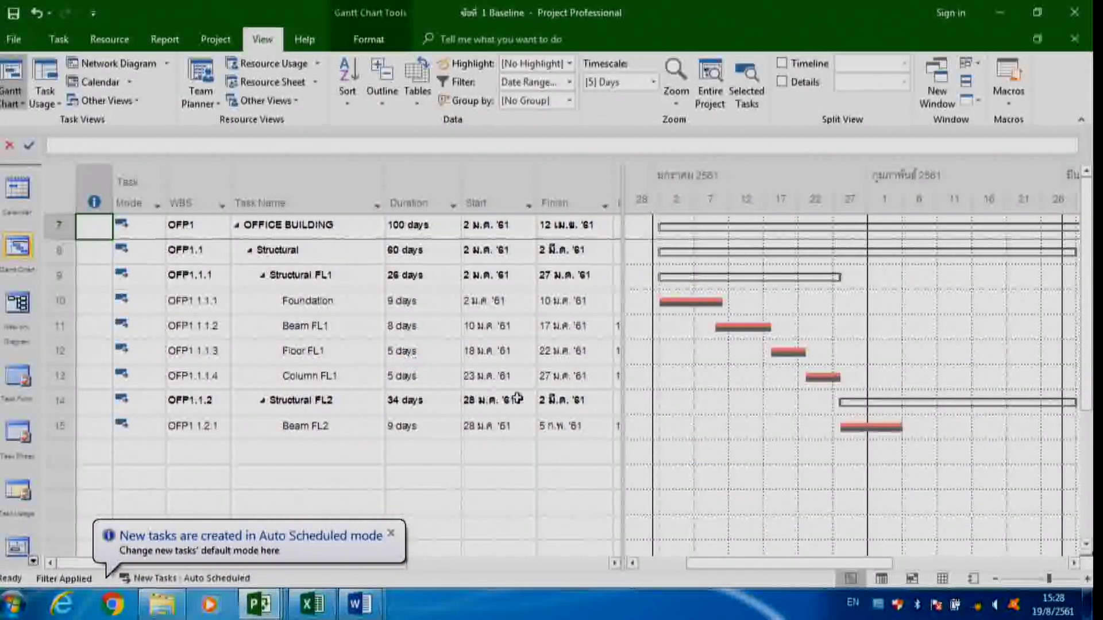
Dismiss the new-task scheduling notice and widen the task table to show the Predecessors column
left_click(390, 533)
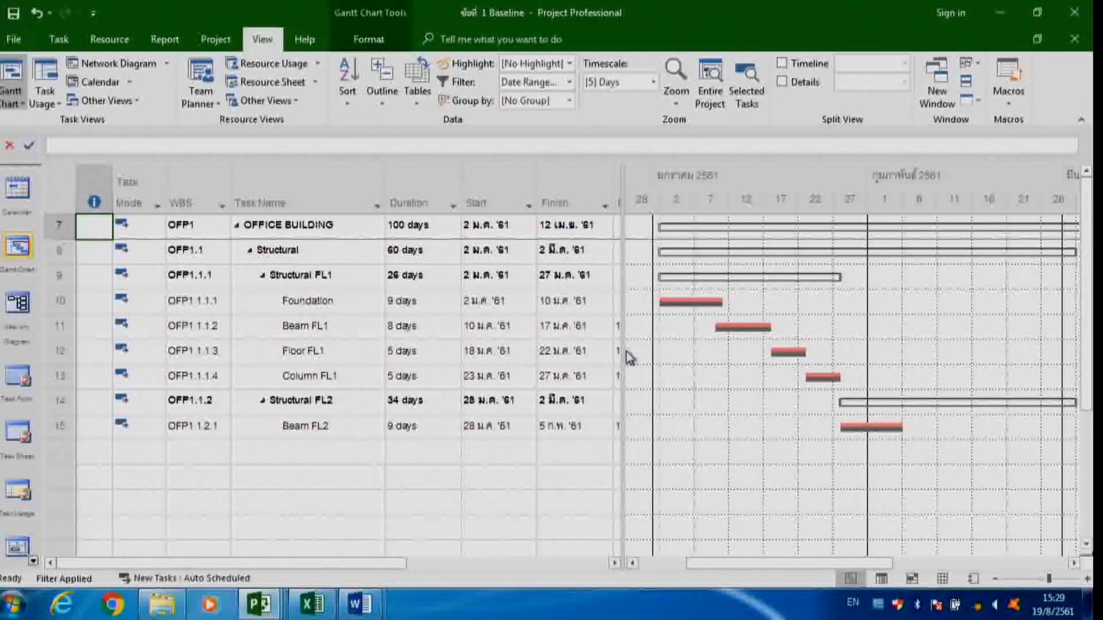
left_click_drag(621, 357, 663, 357)
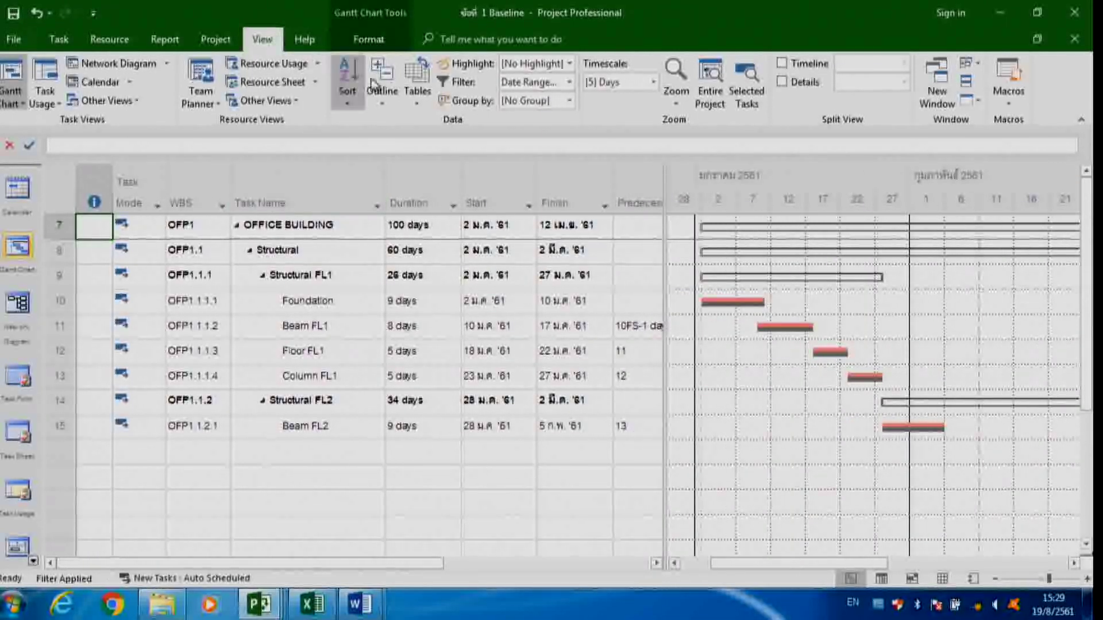
left_click(409, 96)
left_click(408, 99)
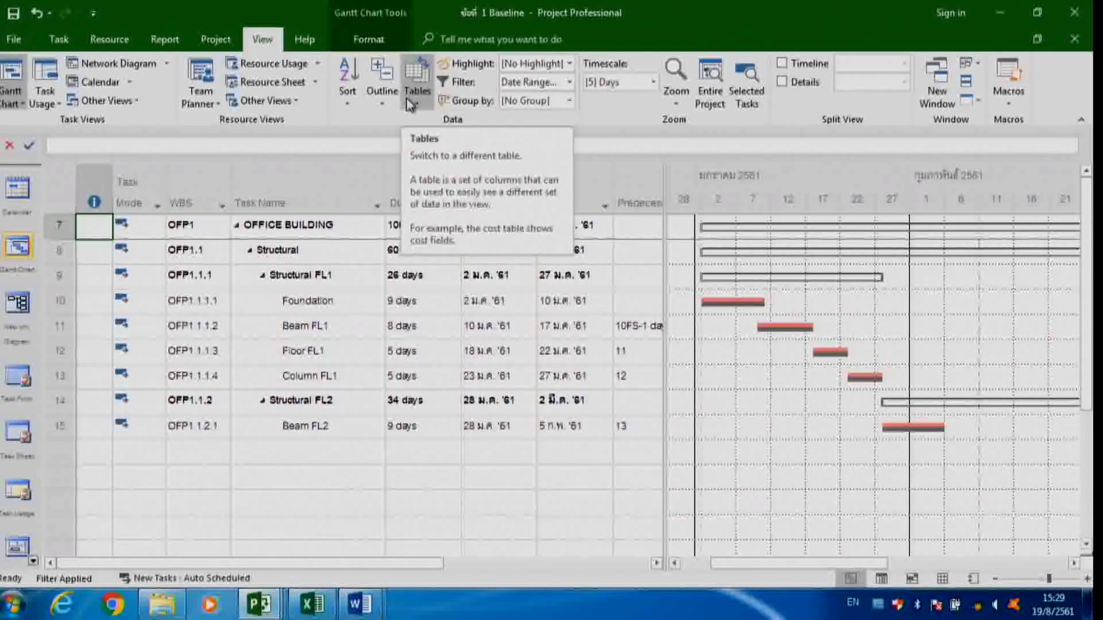
Review the baseline choices in the Set Baseline dialog and close it without saving a baseline
left_click(221, 41)
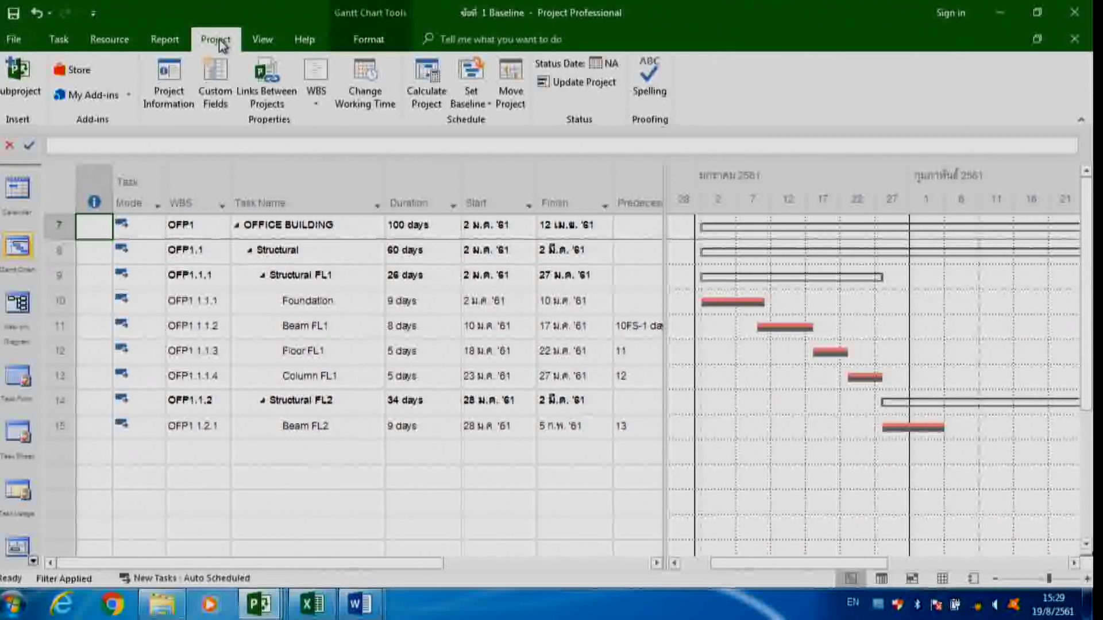
left_click(484, 105)
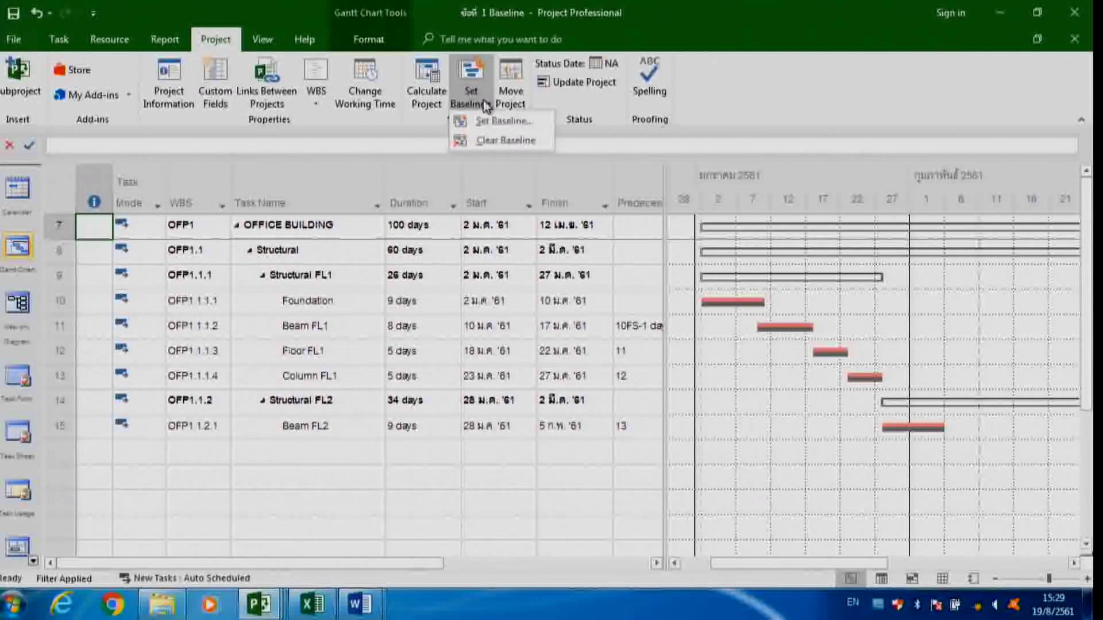
left_click(491, 119)
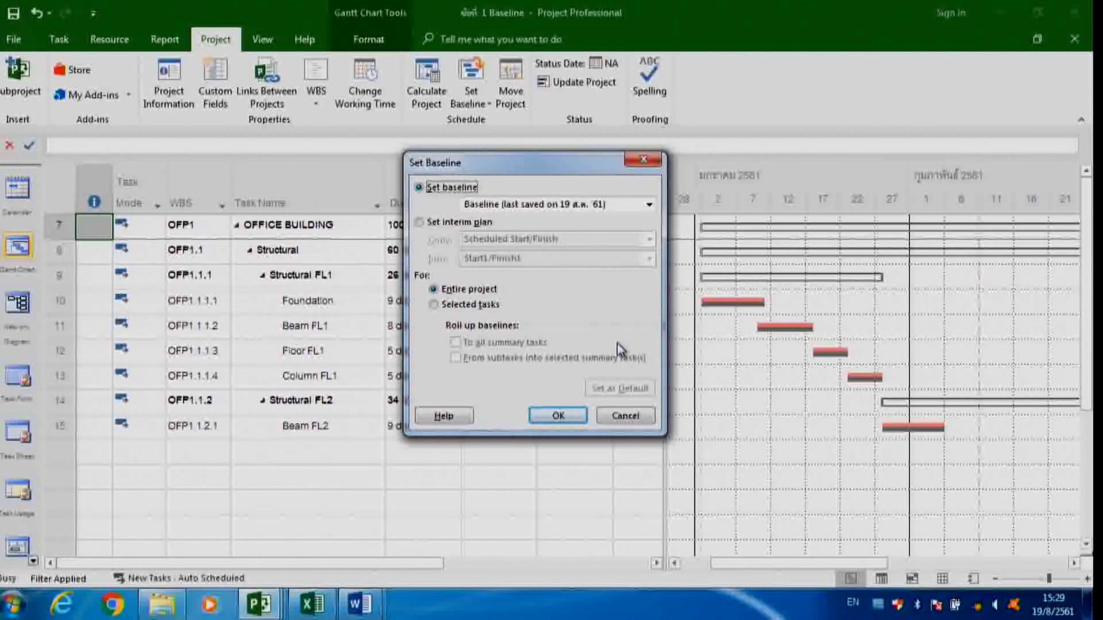
left_click(649, 205)
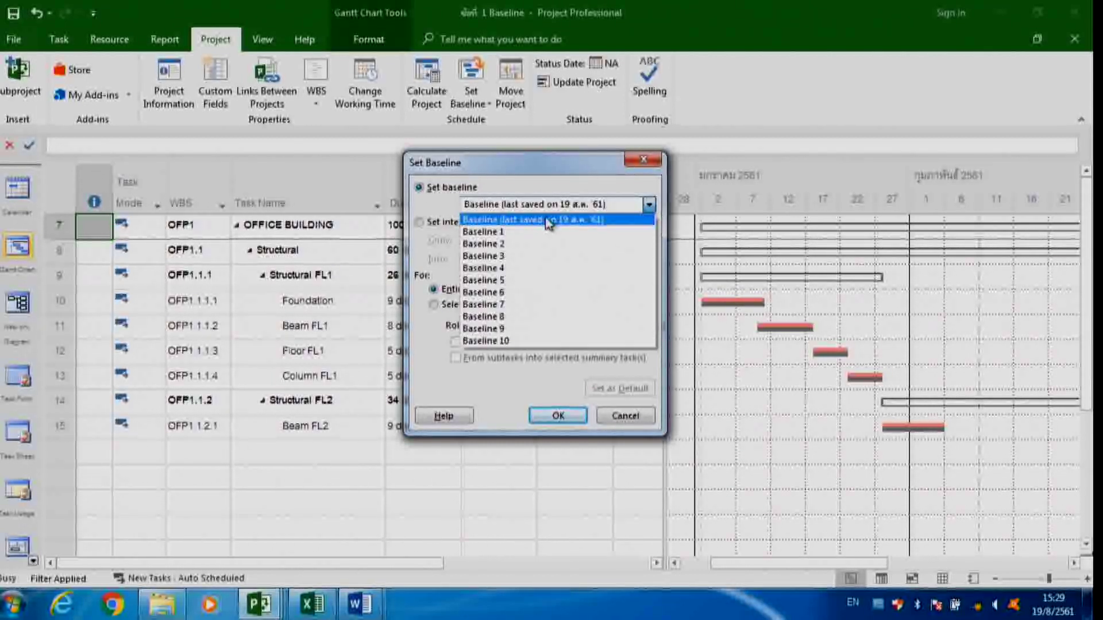
left_click(636, 166)
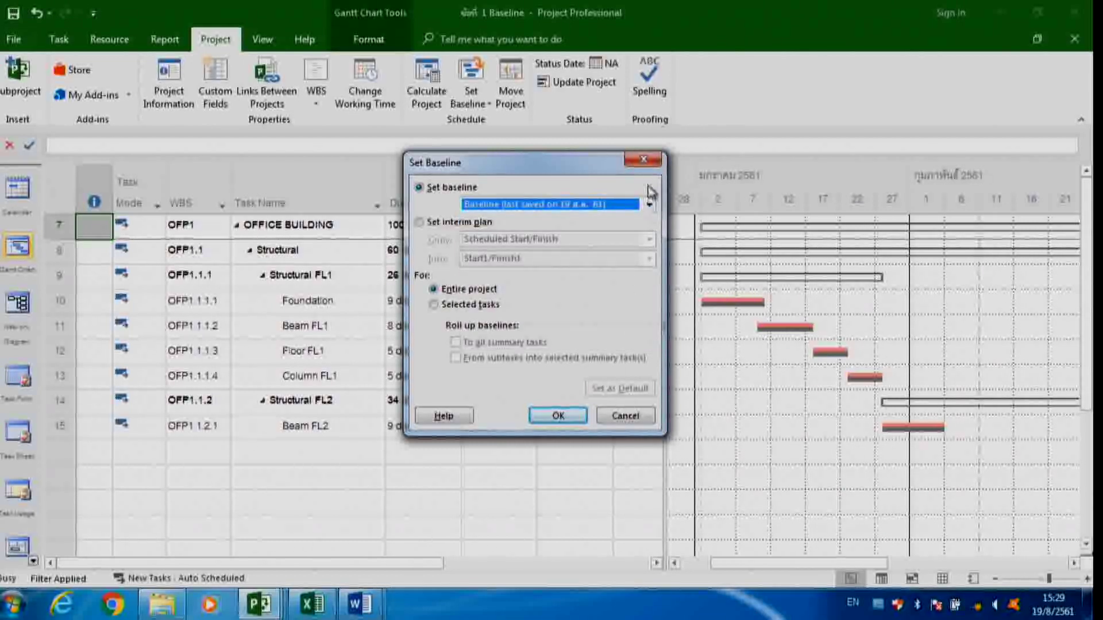
left_click(644, 161)
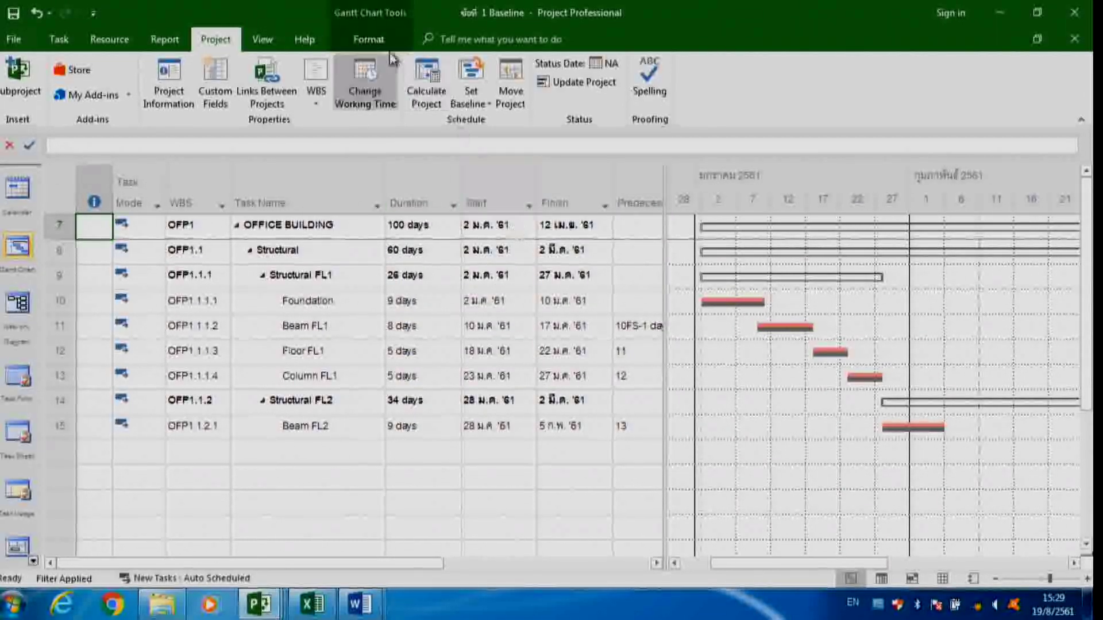
Choose the main Baseline, last saved on 19 ส.ค. '61, for display on the Gantt chart
left_click(374, 39)
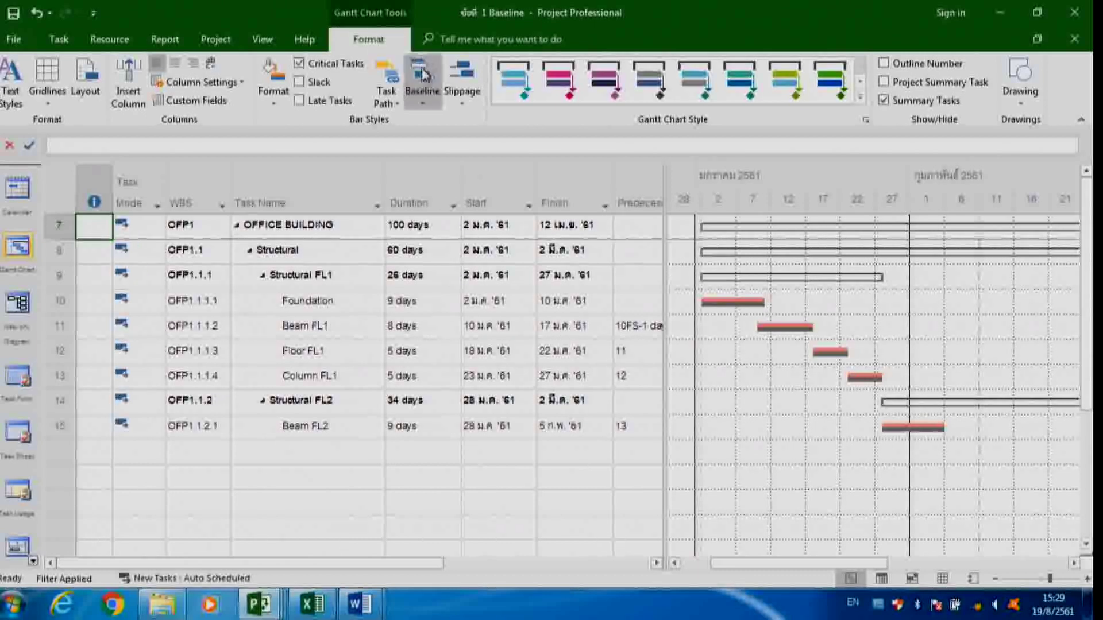
left_click(424, 104)
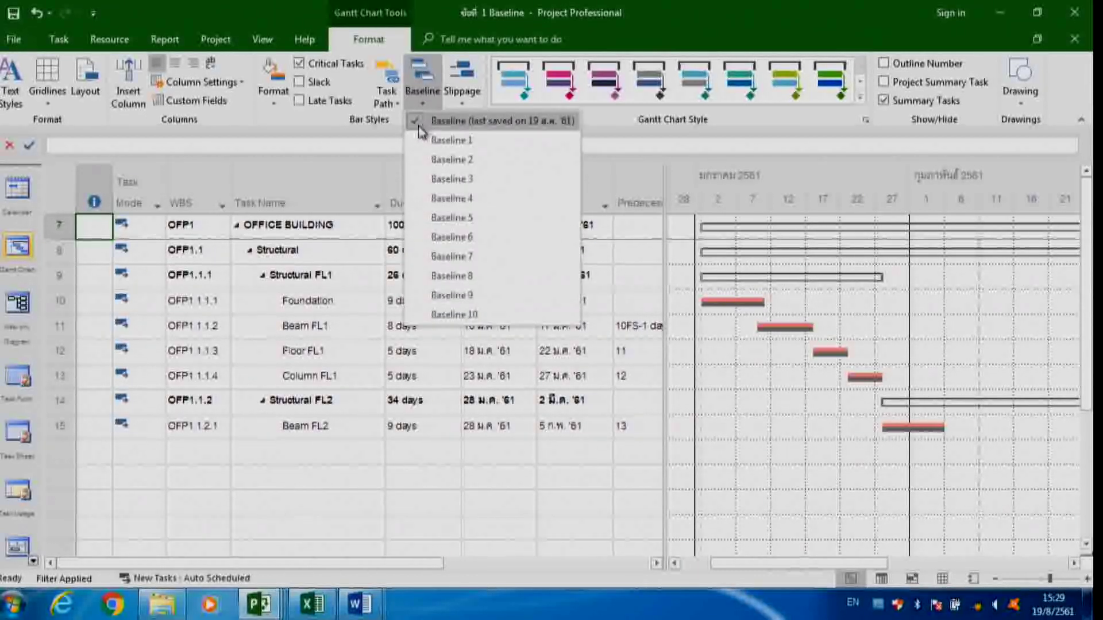
left_click(421, 121)
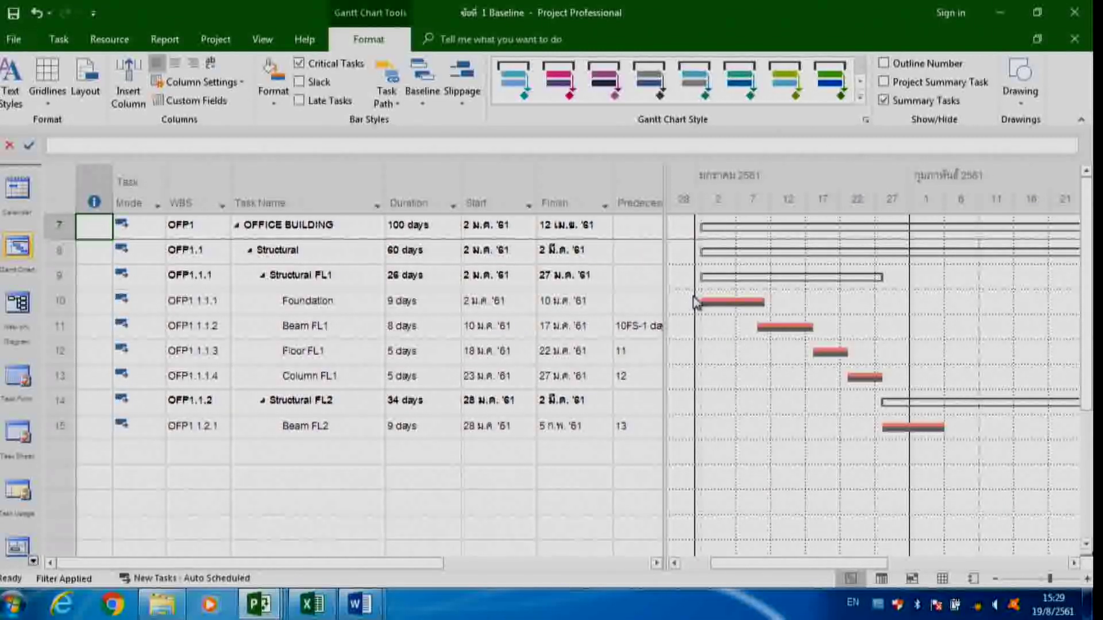
Start a Date Range filter and pick 1 ม.ค. '61 as the date after which tasks start or finish
left_click(262, 40)
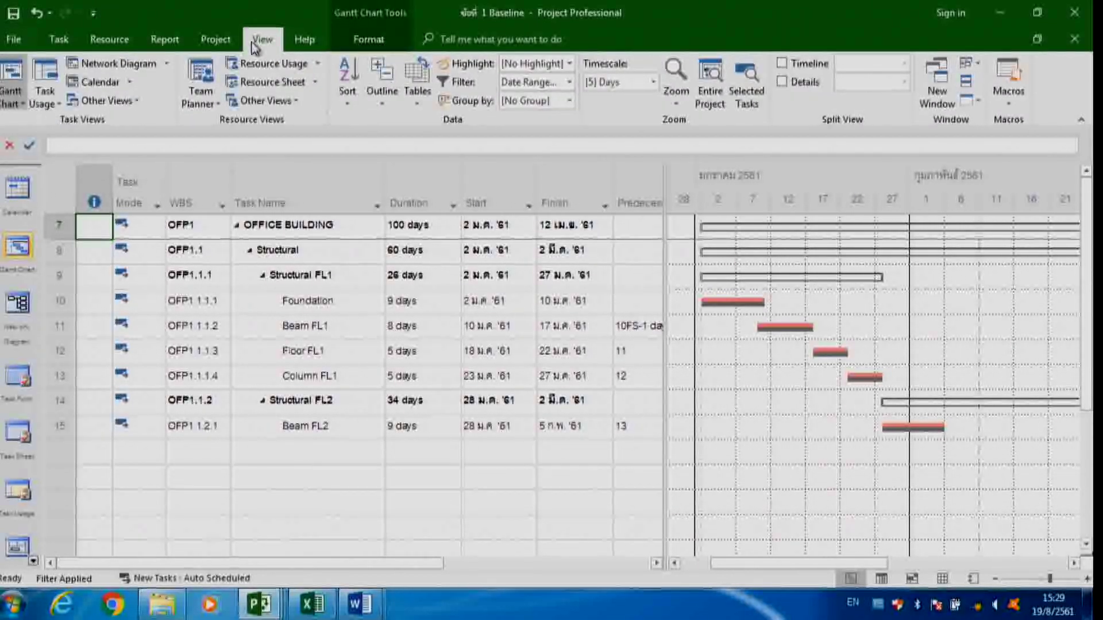
left_click(571, 83)
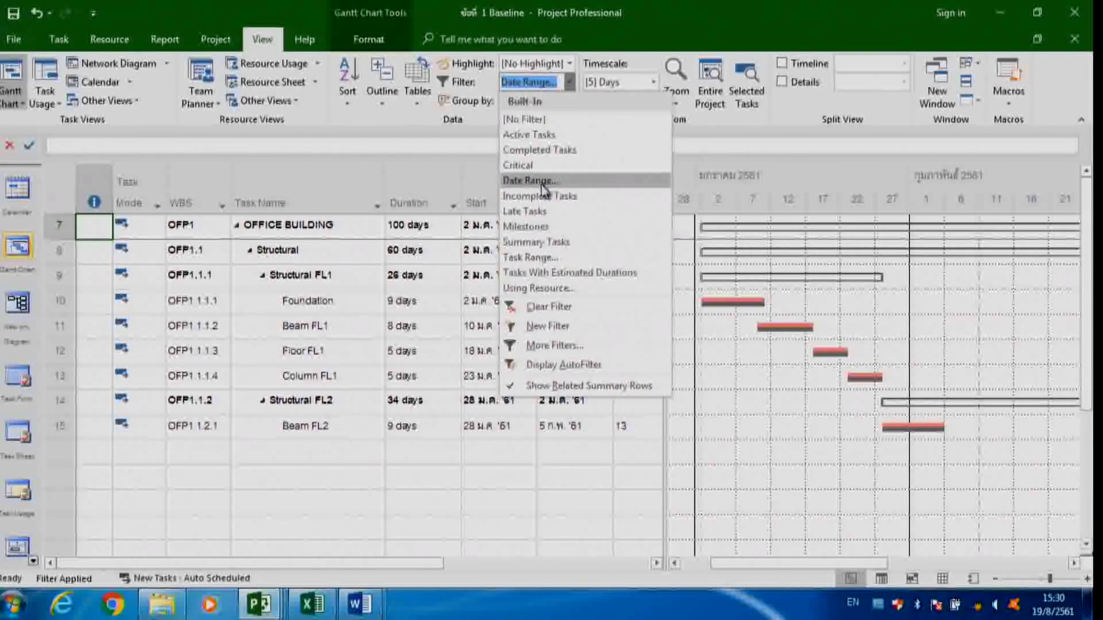
left_click(509, 183)
left_click_drag(552, 251, 538, 135)
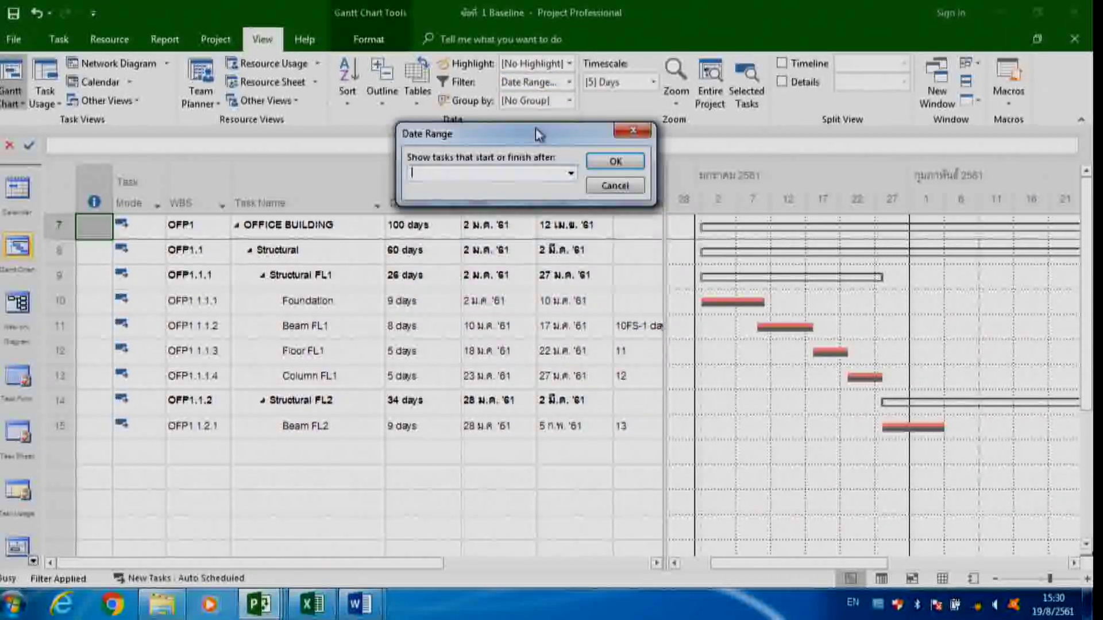
left_click(570, 173)
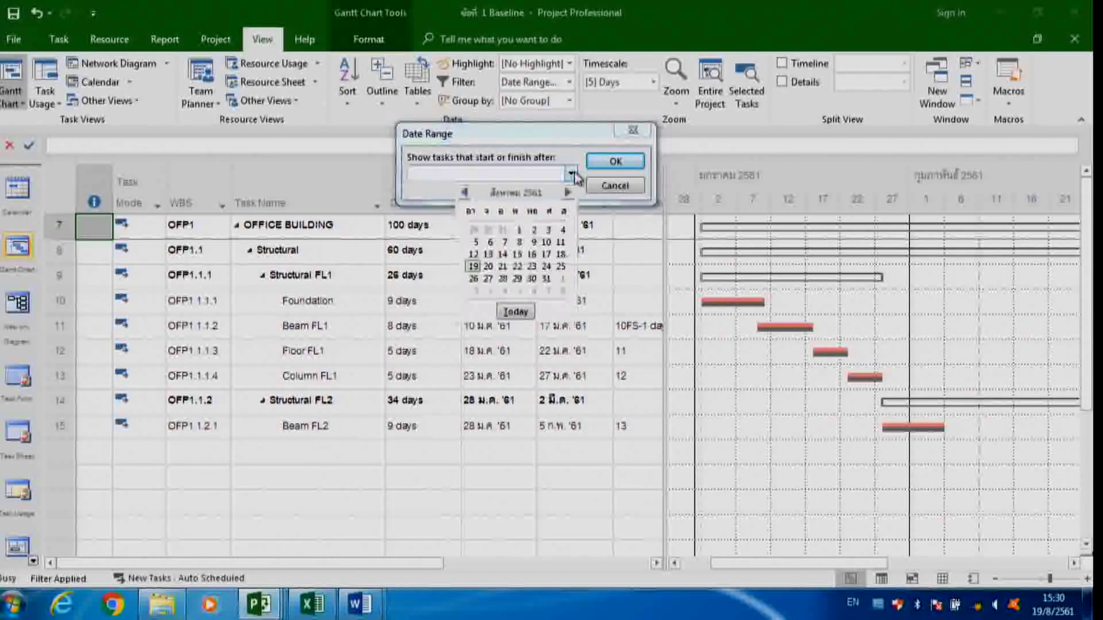
left_click(464, 193)
left_click(464, 193)
left_click(465, 193)
left_click(464, 193)
left_click(464, 193)
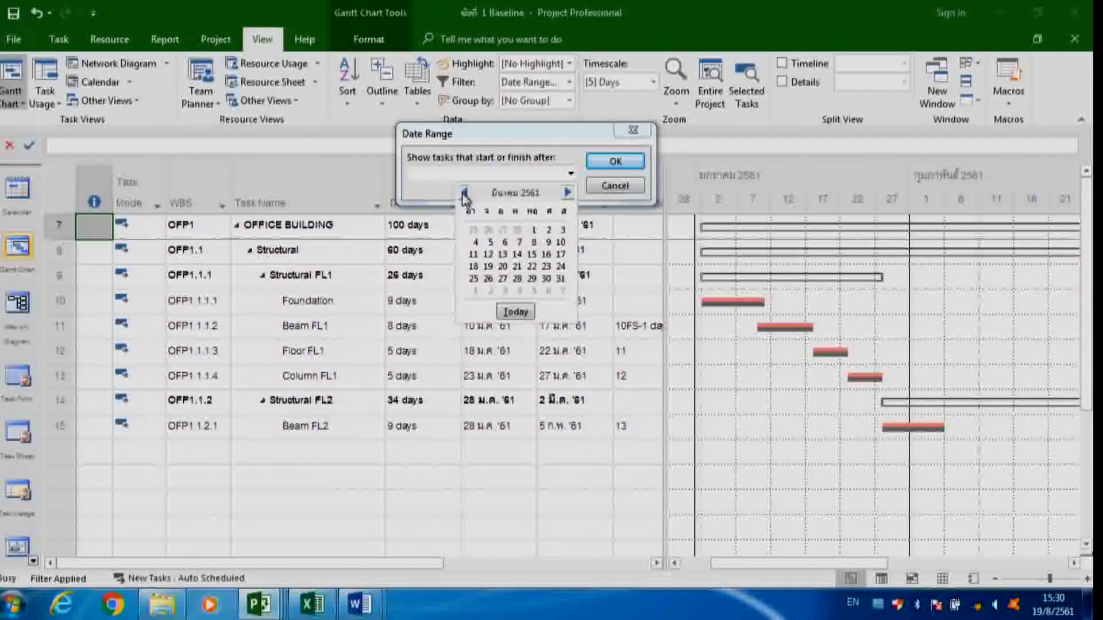
left_click(464, 193)
left_click(464, 193)
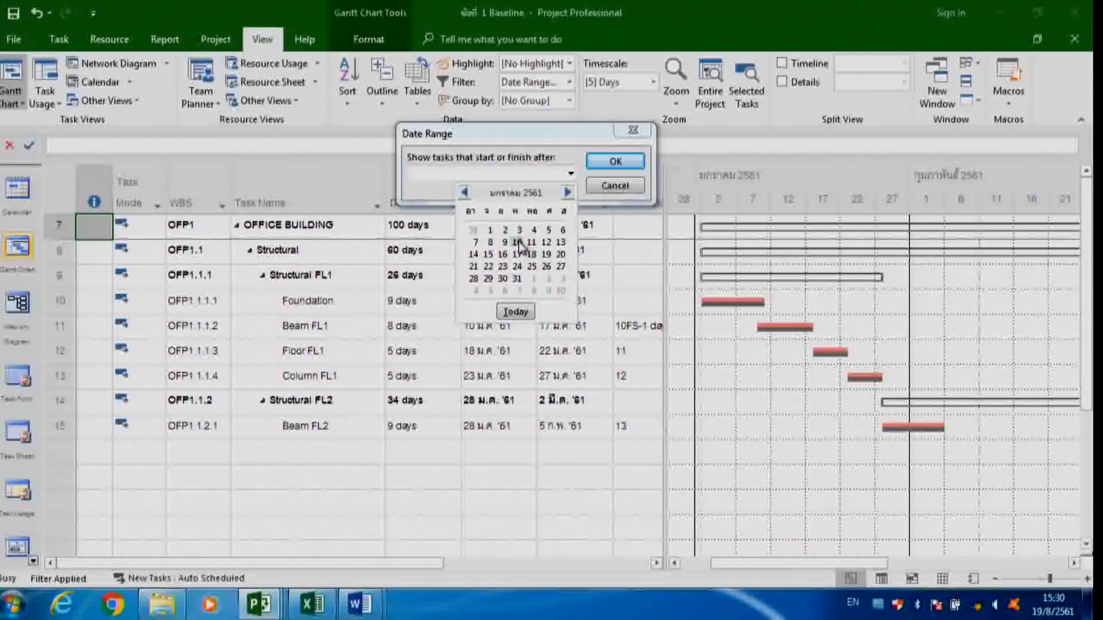
left_click(490, 230)
Try 31 ม.ค. '61 as the filter's after date, accept it, and cancel the Date Range filter at its end date
left_click(569, 174)
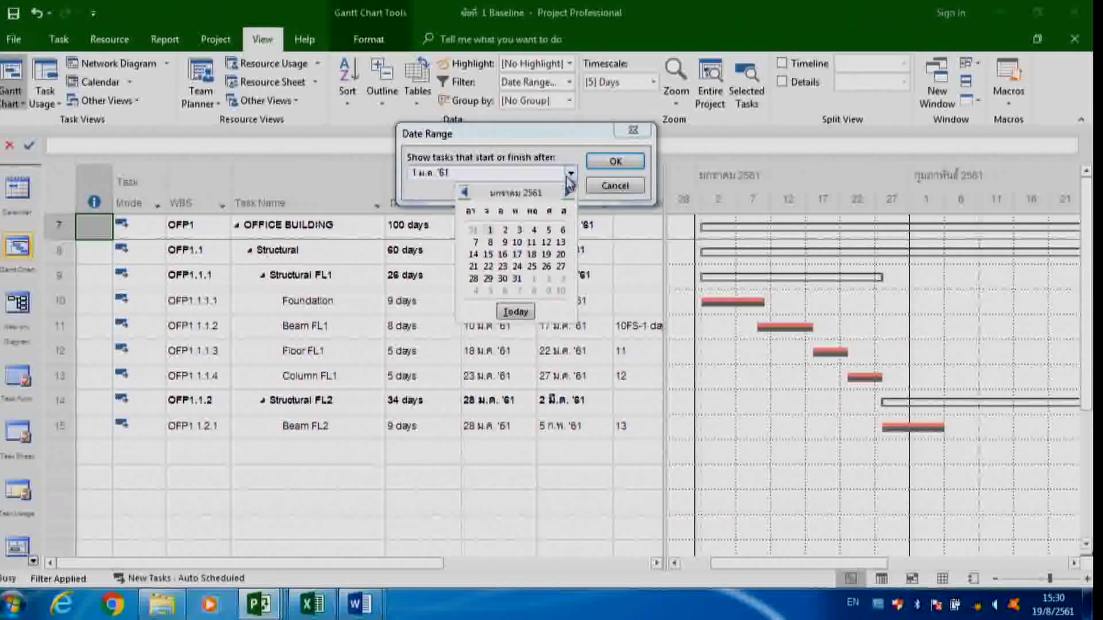
left_click(517, 278)
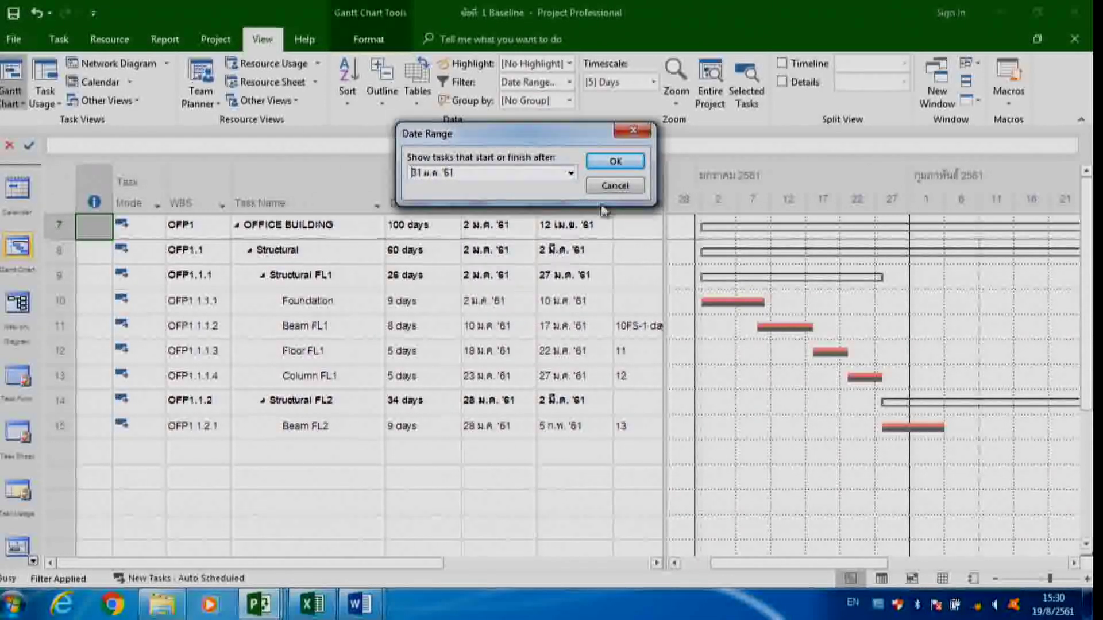
left_click(618, 161)
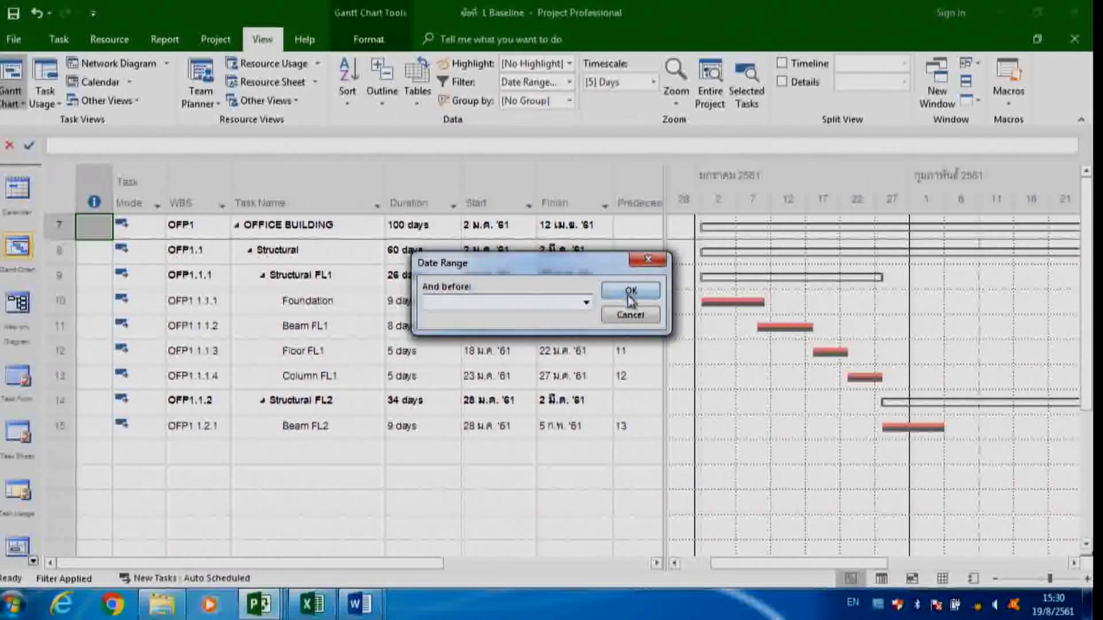
left_click(631, 315)
Remove the date range filter from the task list by applying [No Filter]
left_click(486, 454)
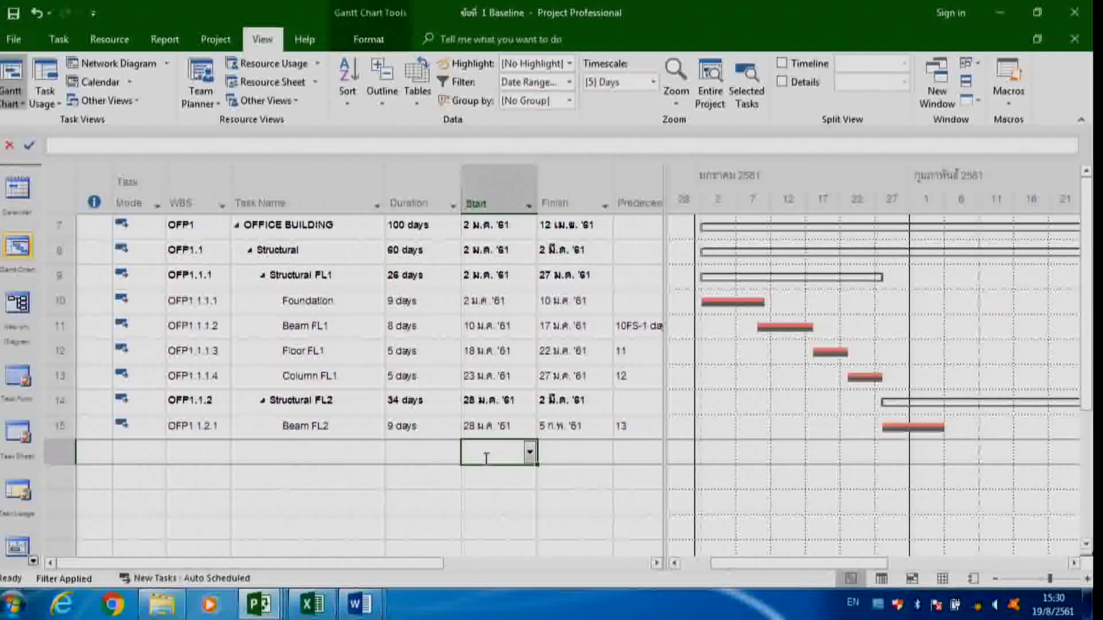
left_click(571, 84)
left_click(539, 118)
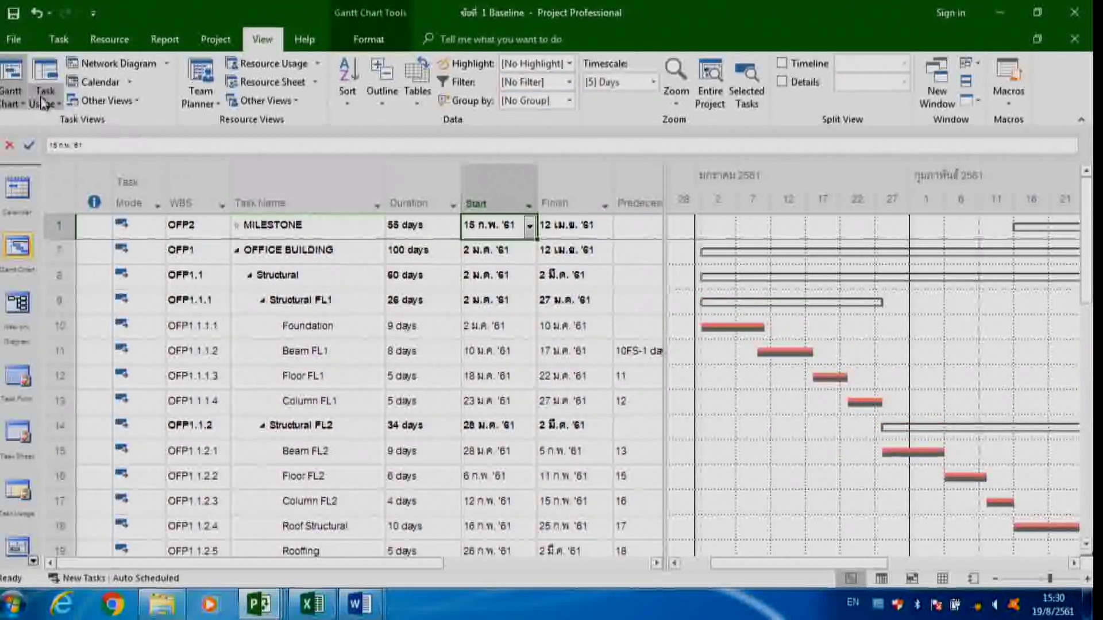
Open the project file "ข้อที่ 3 ระบุความก้าวหน้าเดือนที่ 1" from the PART2 folder of Work Shop on the Desktop
left_click(14, 39)
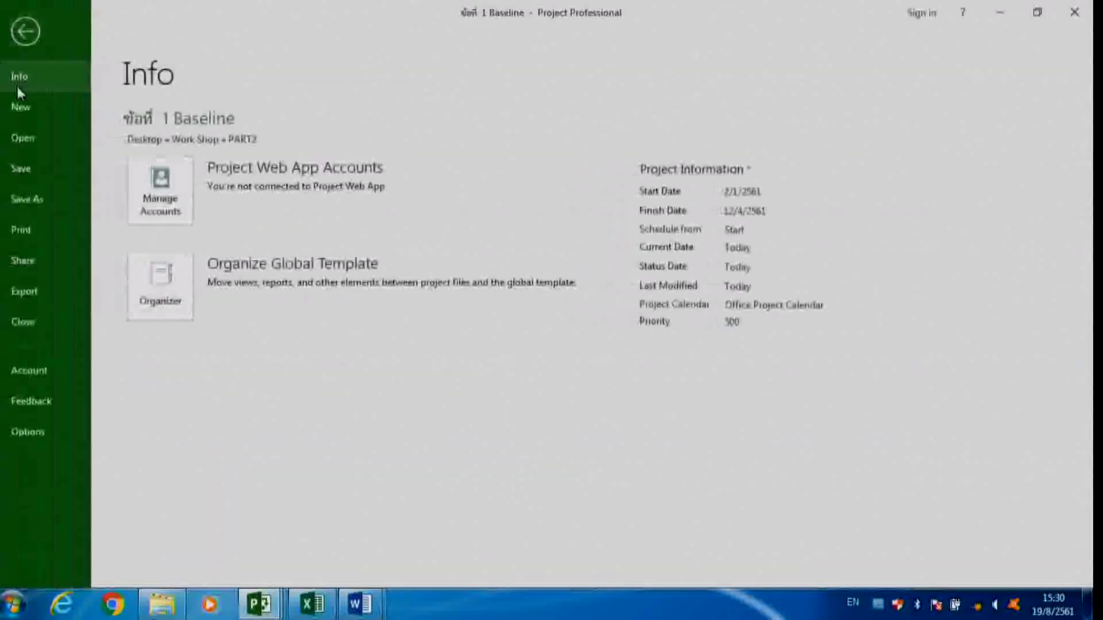
left_click(19, 138)
left_click(176, 217)
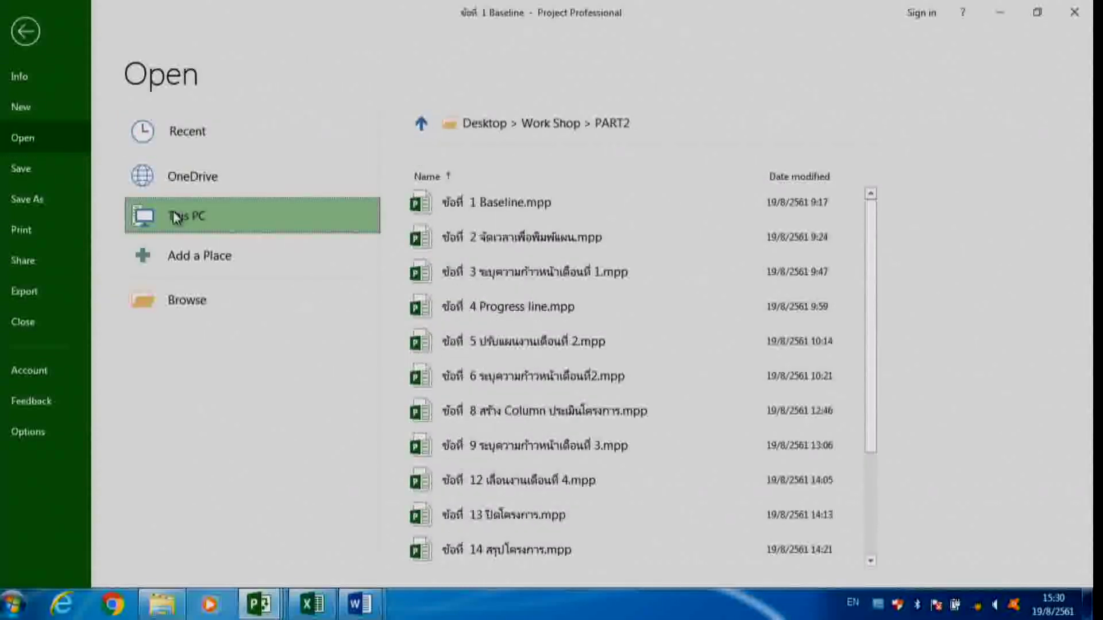
left_click(175, 216)
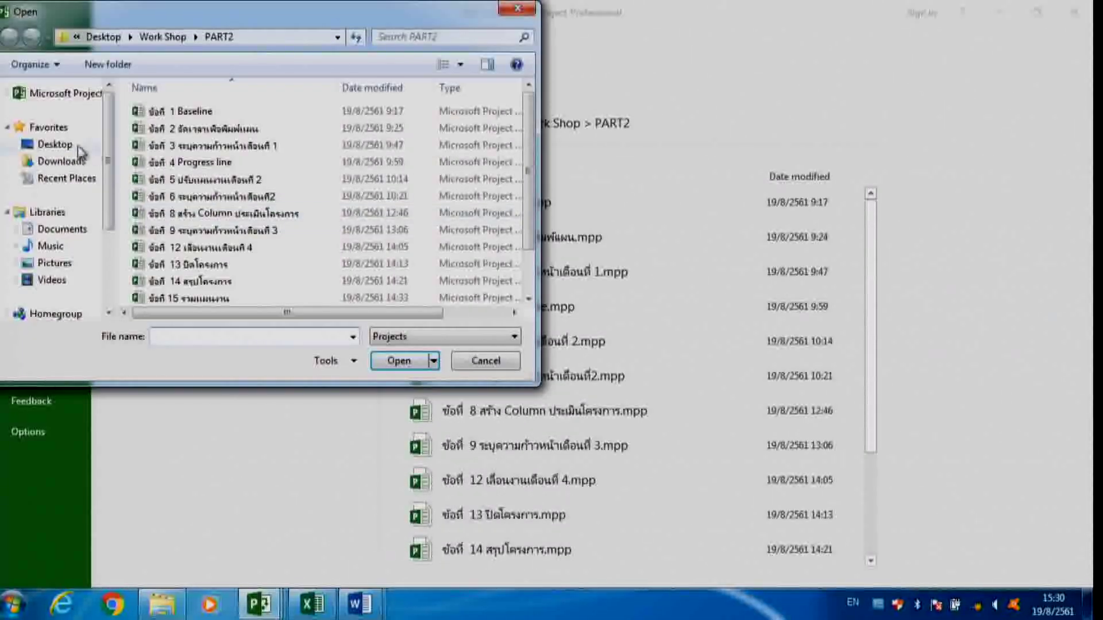
left_click(78, 146)
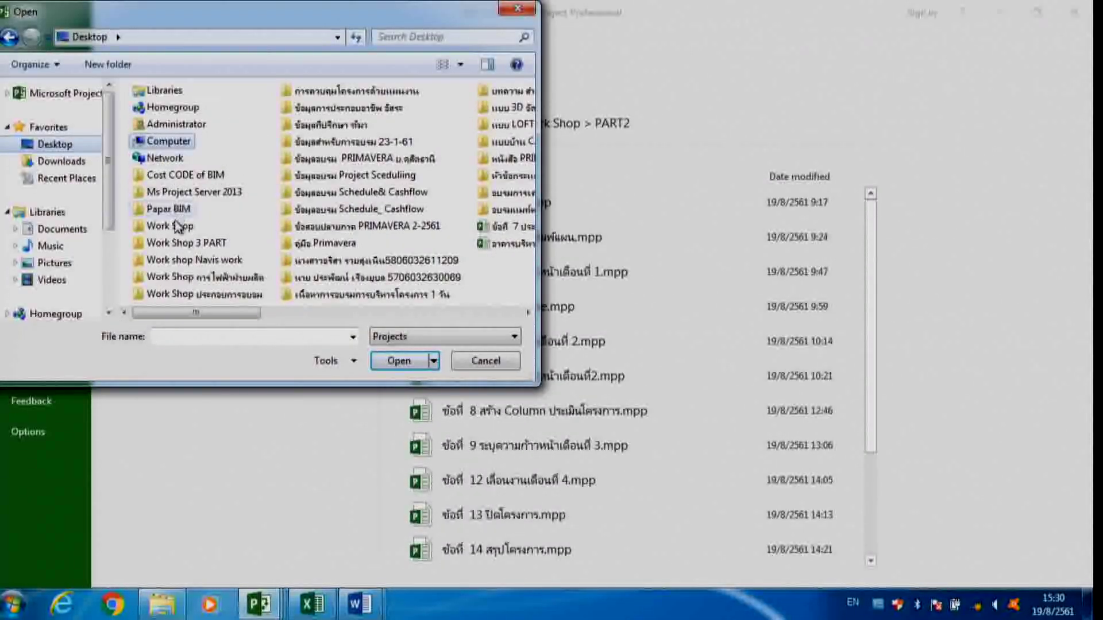
left_click(178, 227)
double_click(179, 227)
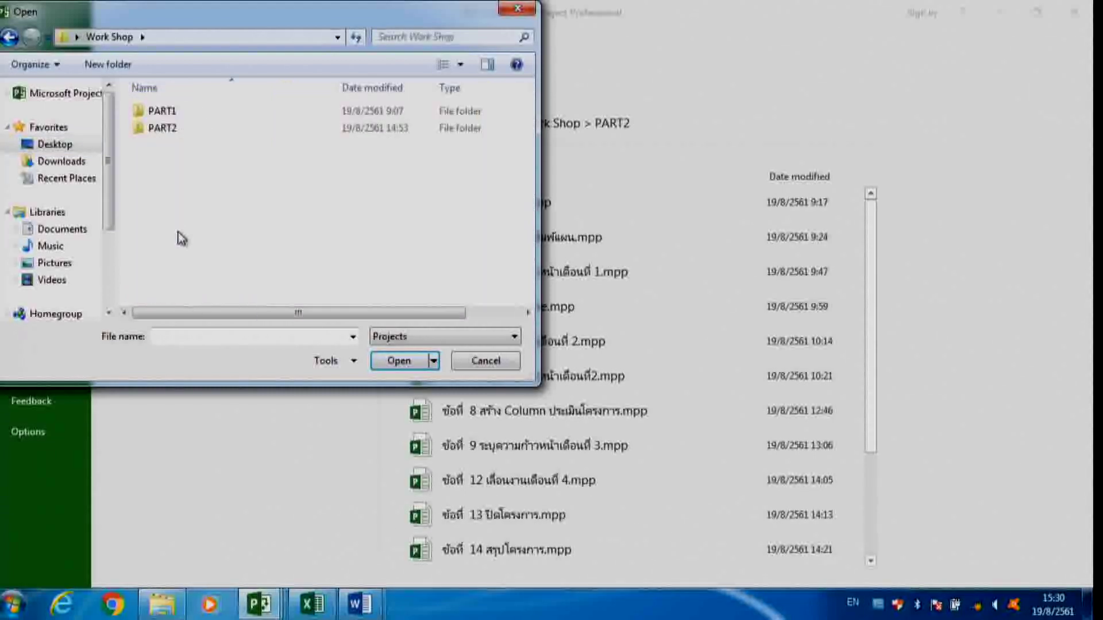
double_click(169, 130)
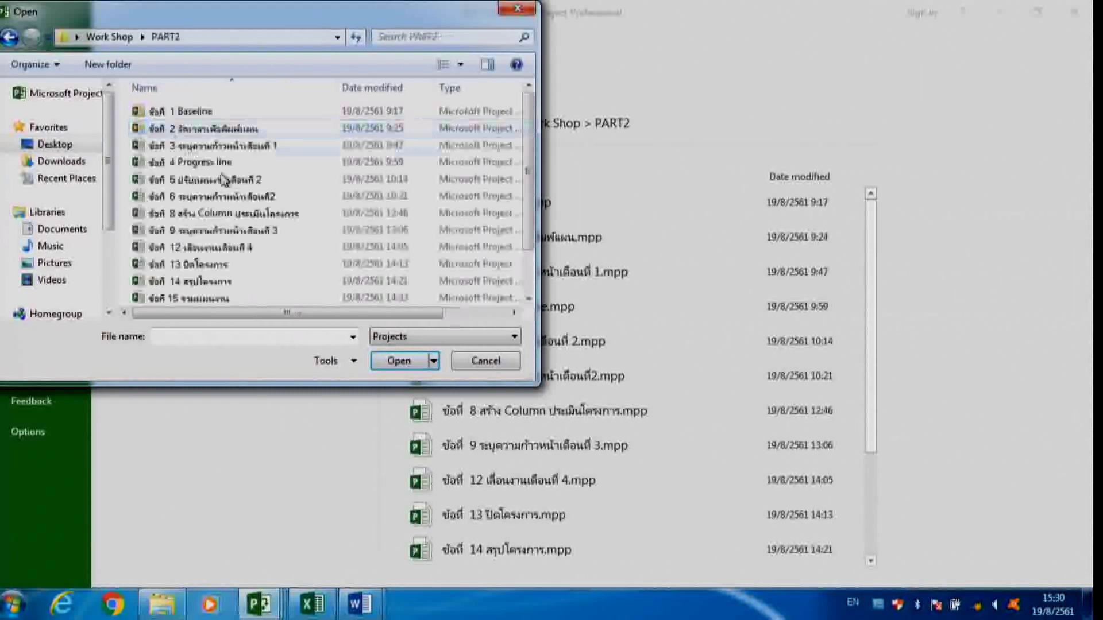
left_click(230, 128)
left_click(225, 148)
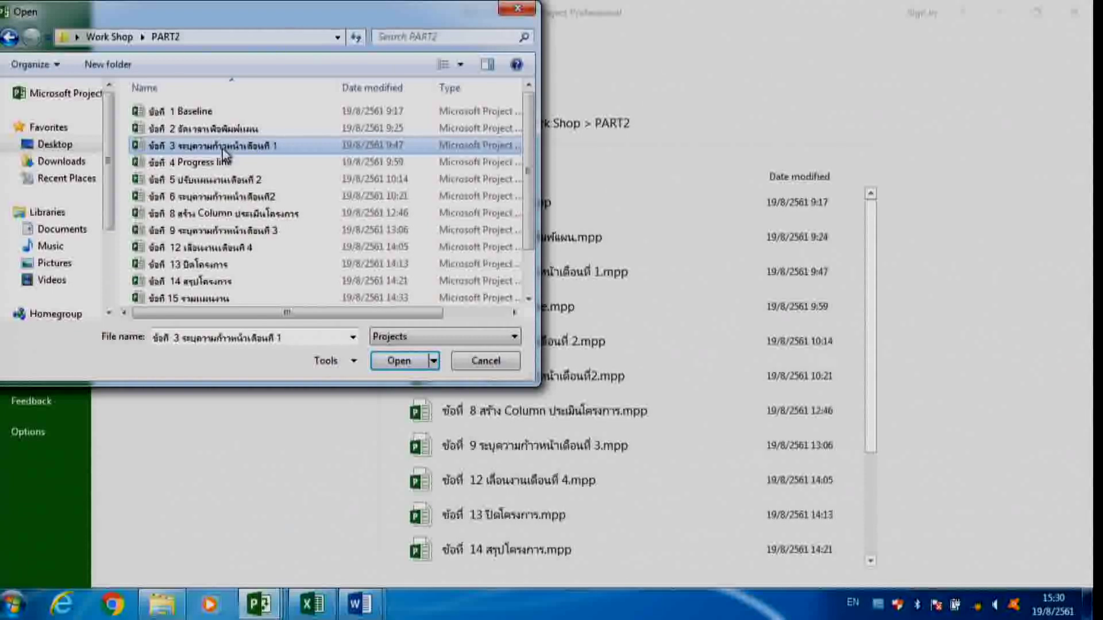
left_click(405, 360)
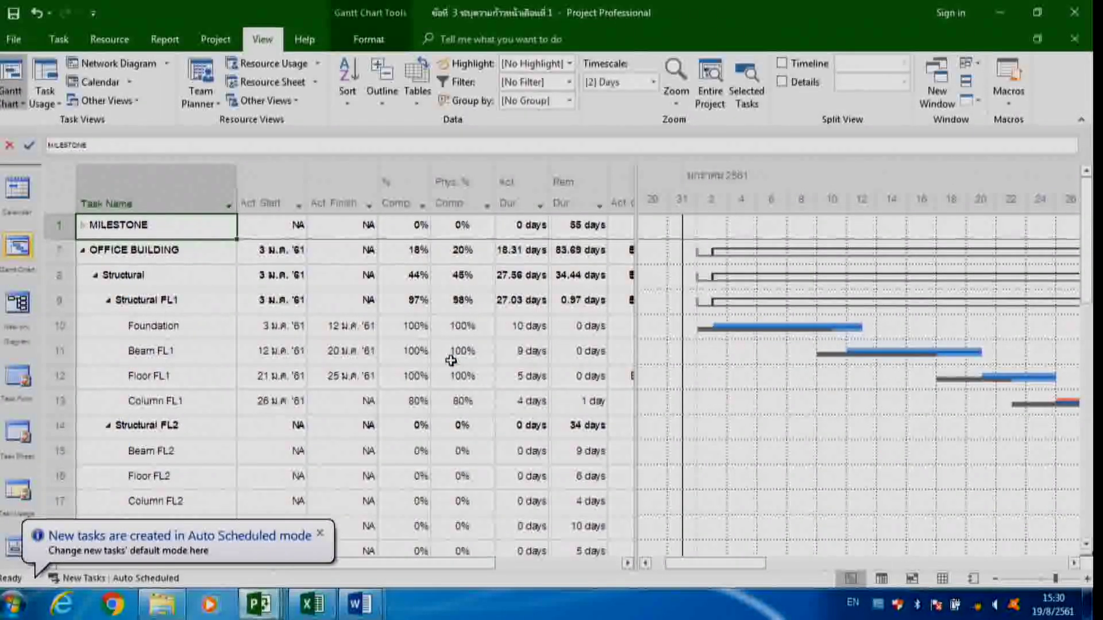
Dismiss the new-task scheduling notice and widen the task table to show the actual cost and actual work columns
left_click(320, 536)
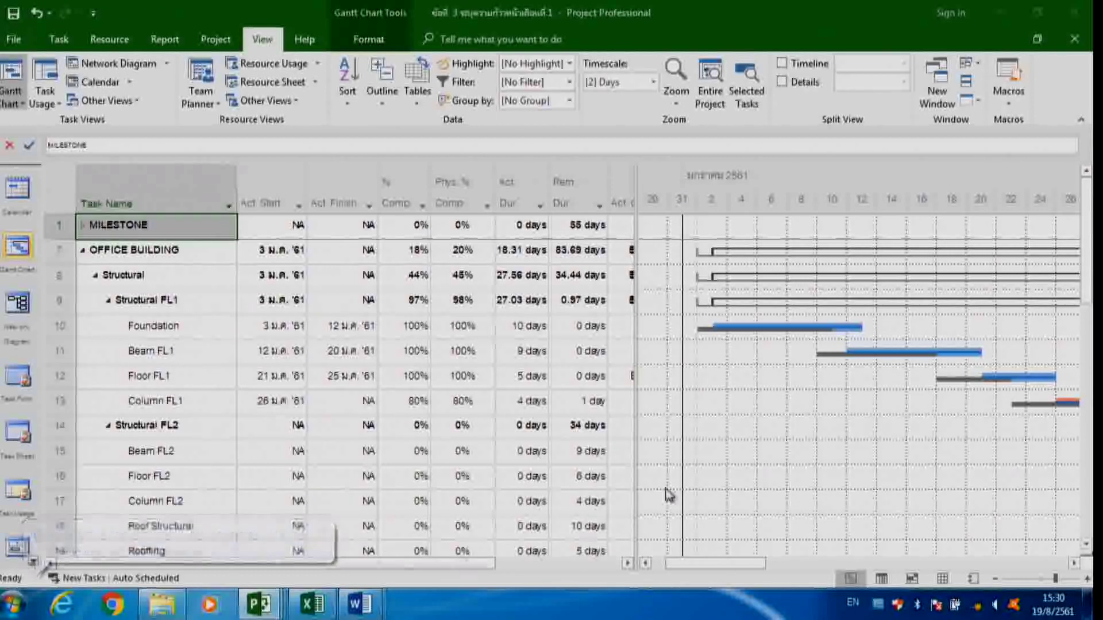
left_click_drag(633, 239, 751, 253)
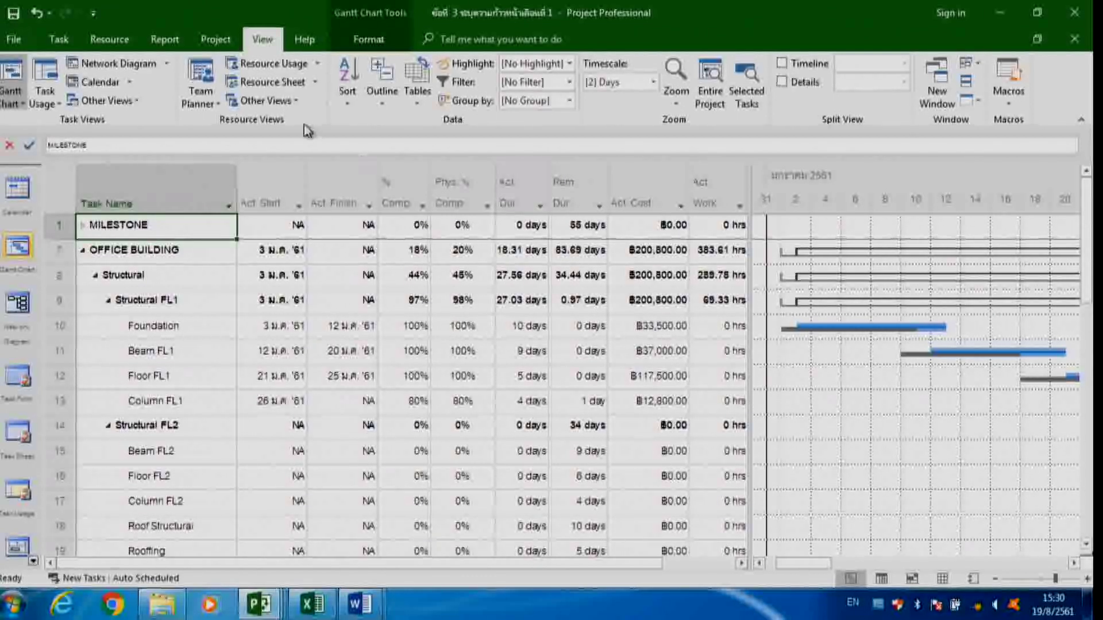
Review the project's Status Date setting, pick 31 ม.ค. '61 in its calendar, and close the dialog without applying it
left_click(221, 42)
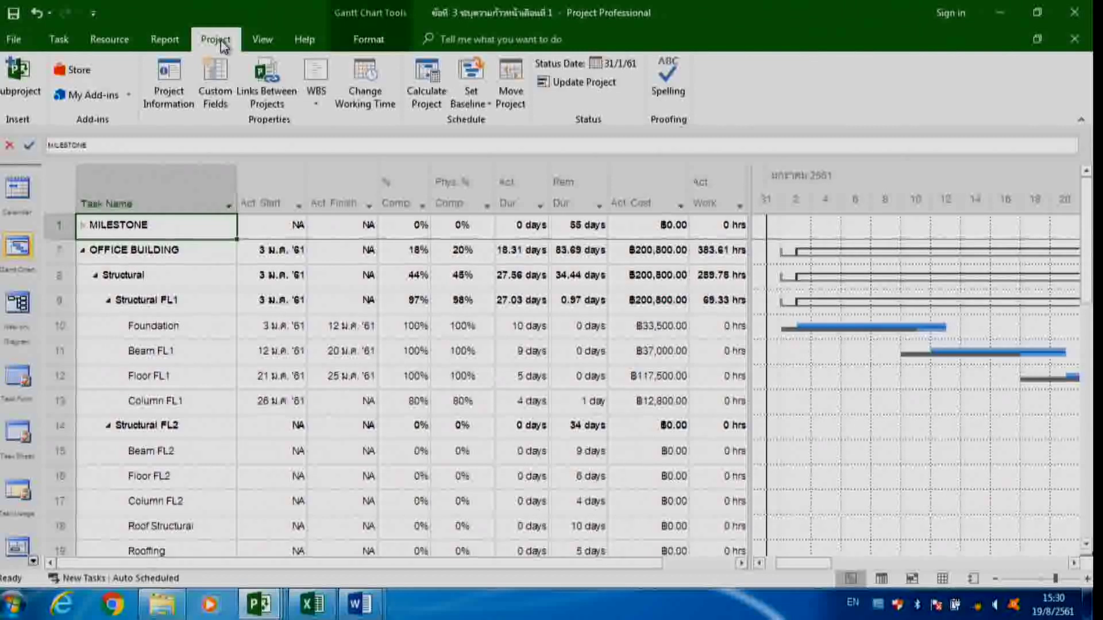
left_click(630, 70)
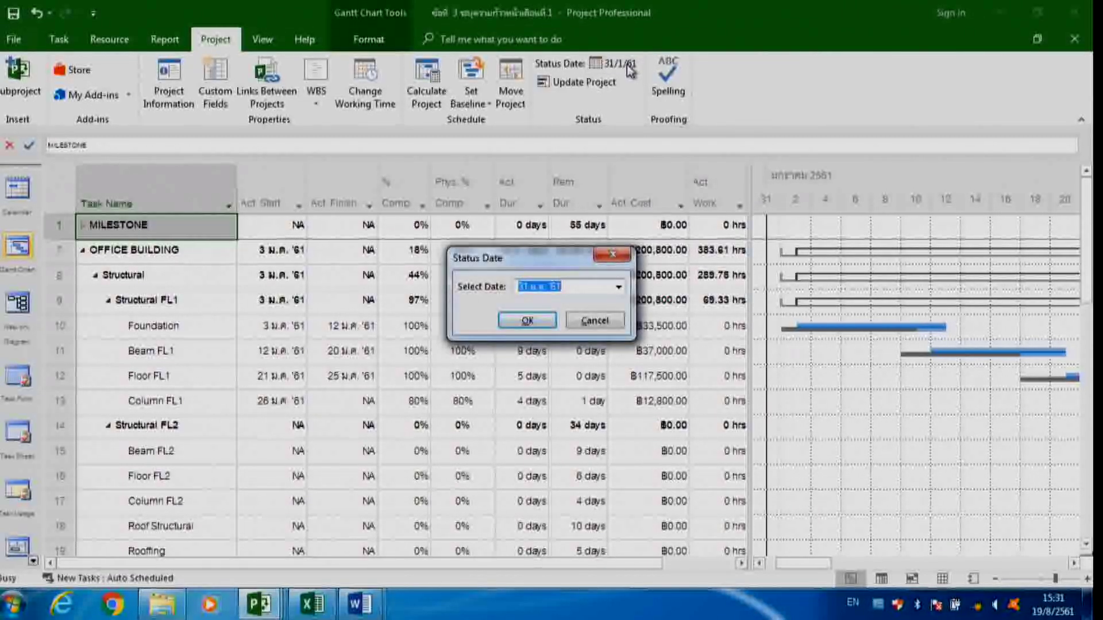
left_click_drag(540, 266, 494, 72)
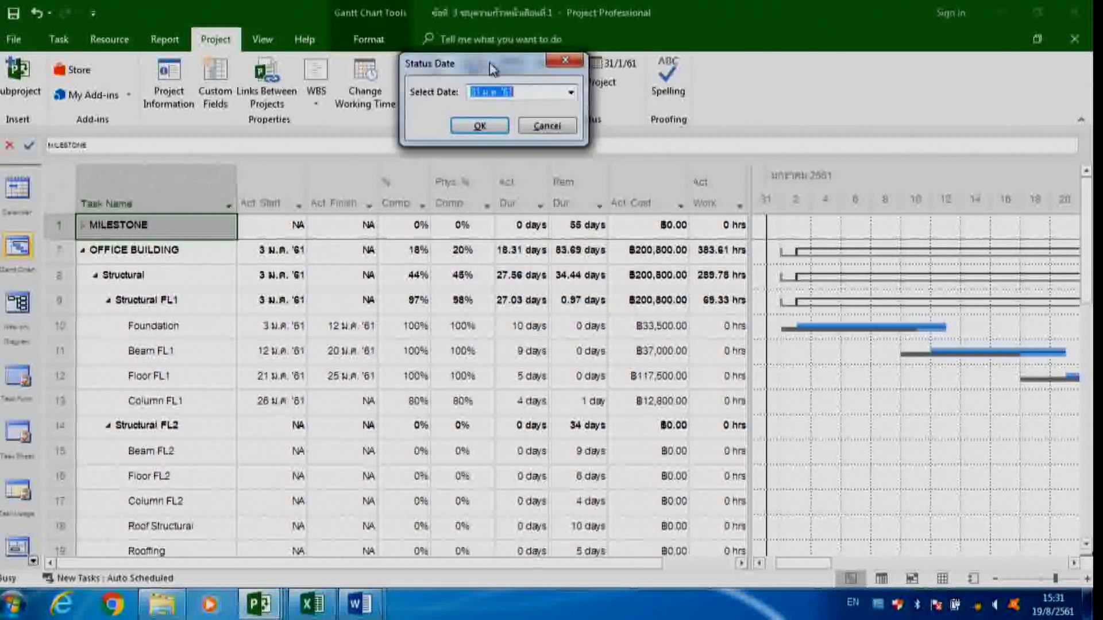
left_click(570, 93)
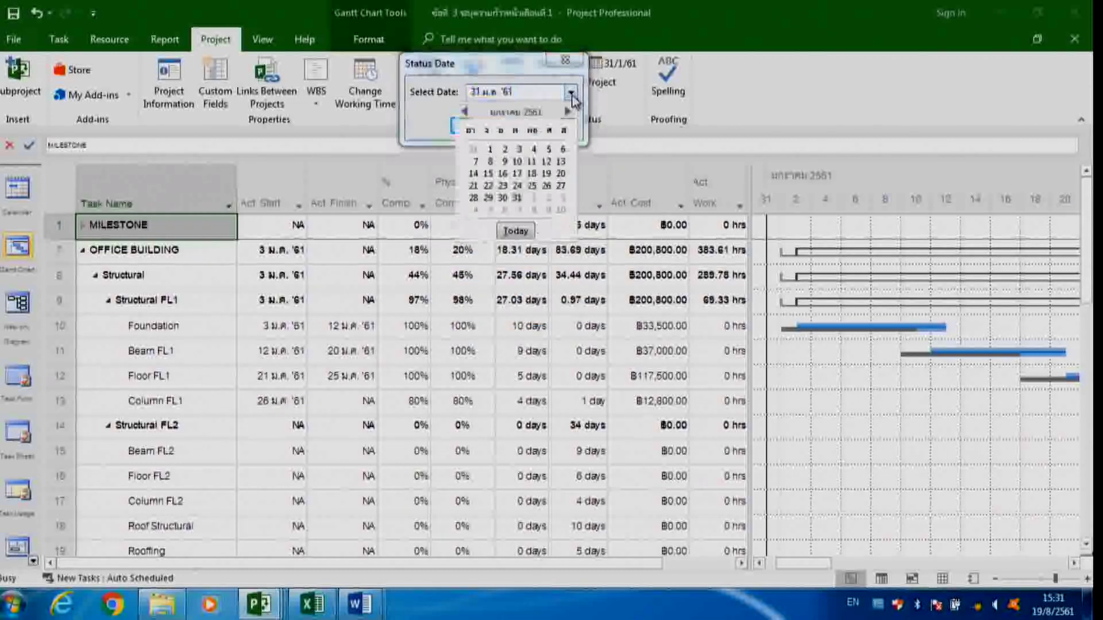
left_click(516, 198)
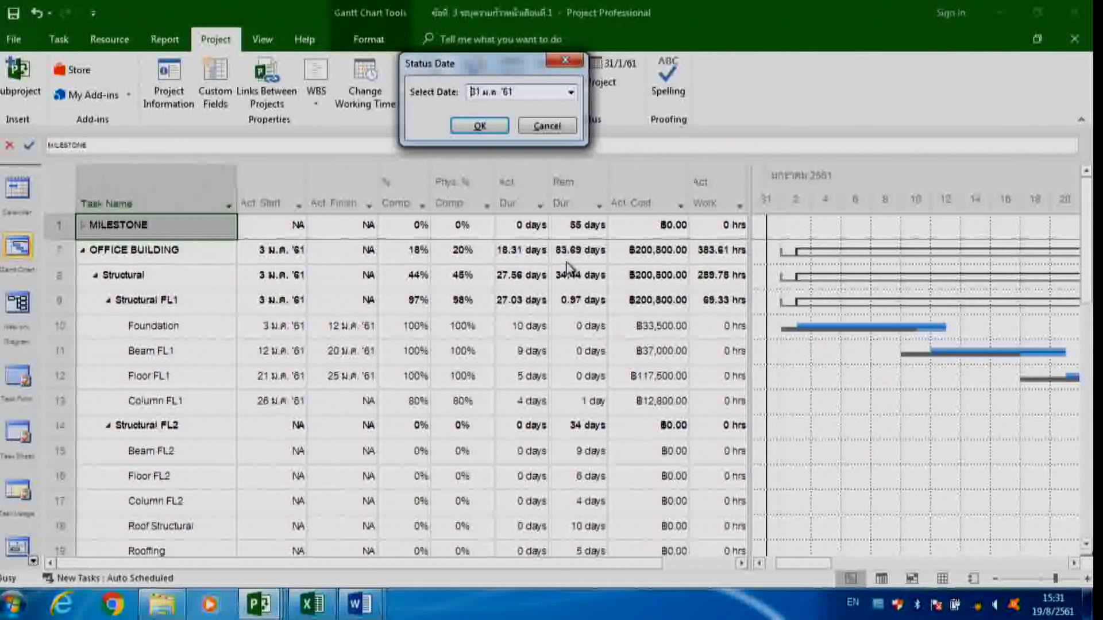
left_click(568, 60)
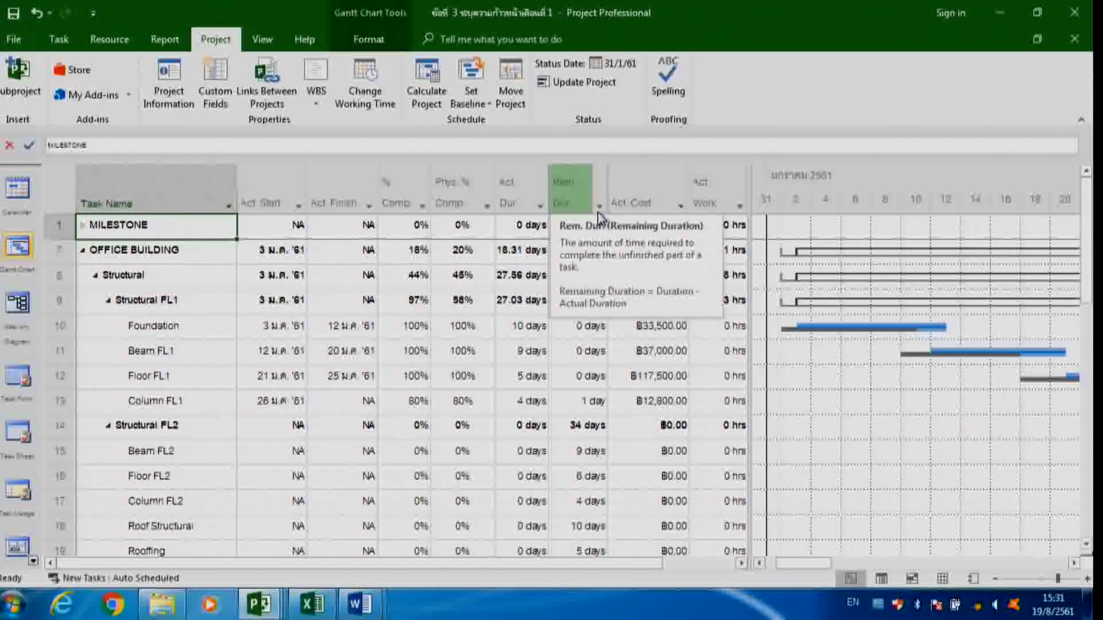
Apply the built-in Tracking table to the Gantt chart's task list
left_click(263, 40)
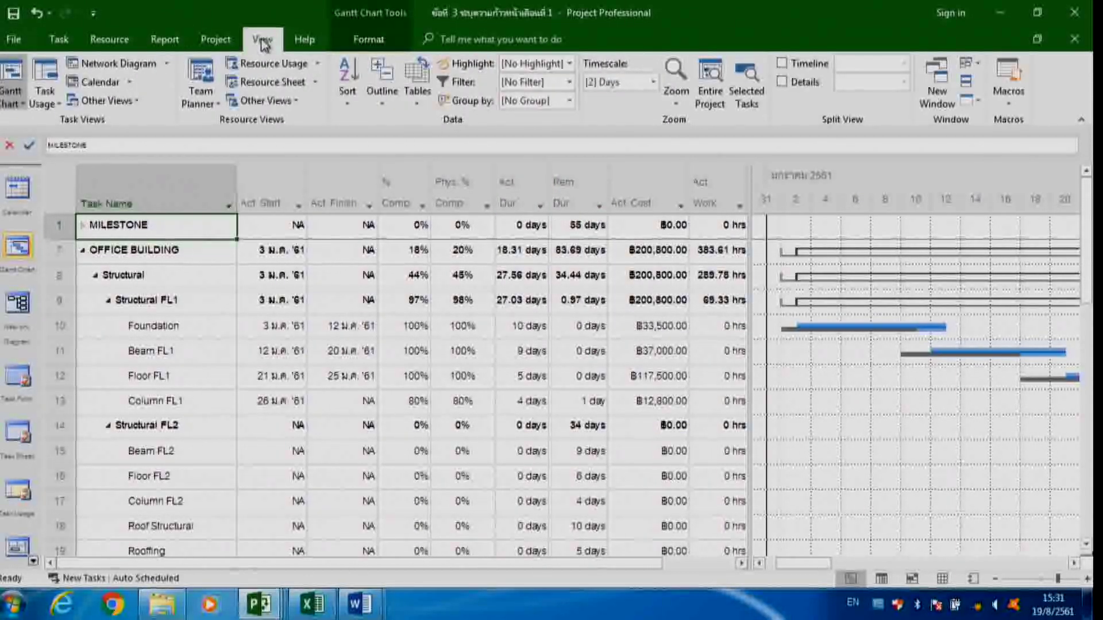
left_click(416, 98)
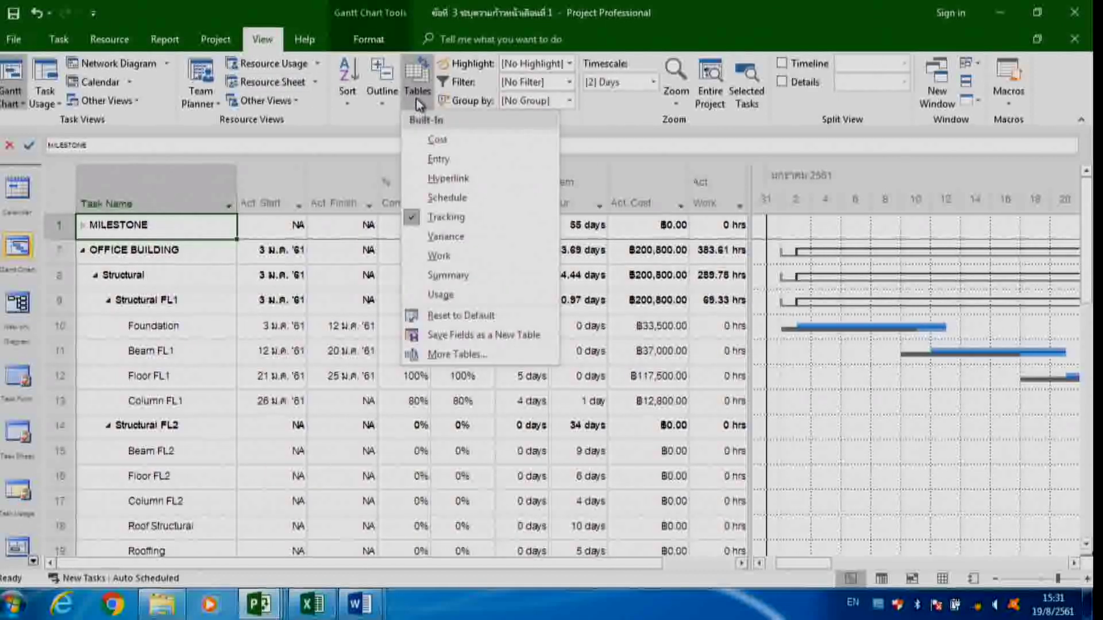
left_click(438, 226)
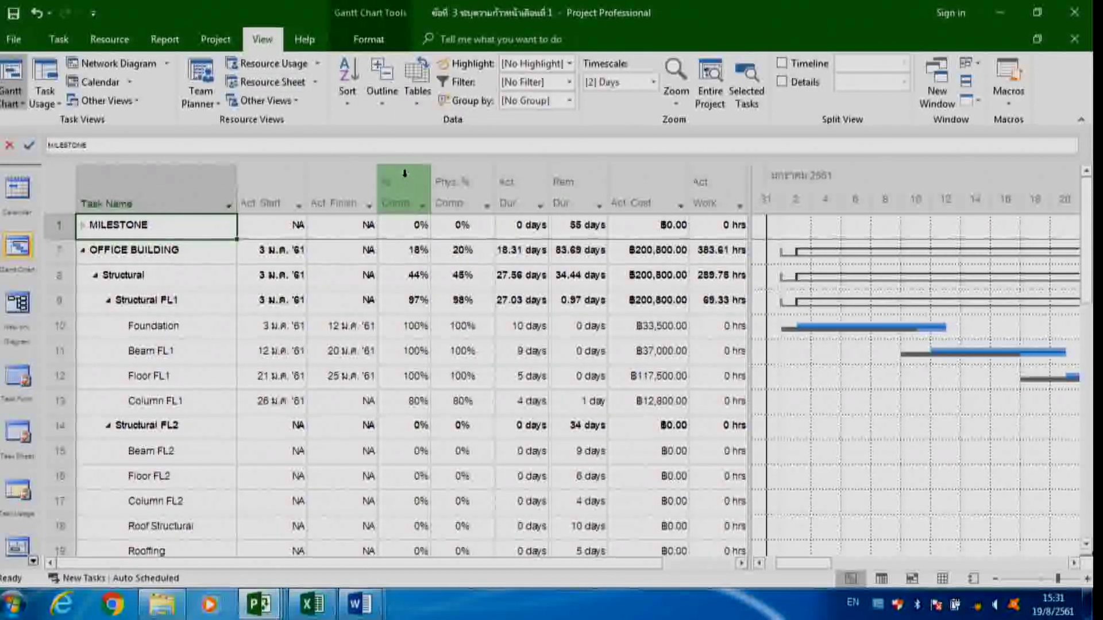
Compare the % Complete and Physical % Complete columns across the summary tasks and the Structural FL1 tasks
left_click(404, 190)
left_click(453, 184)
left_click(404, 189)
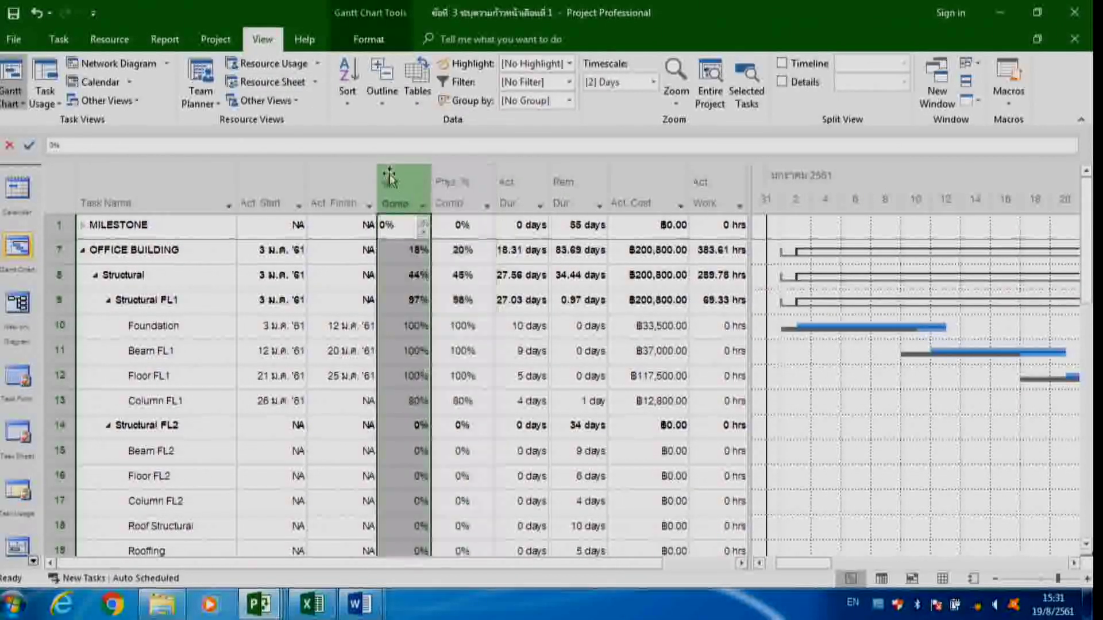
left_click(453, 184)
left_click(404, 189)
left_click(454, 179)
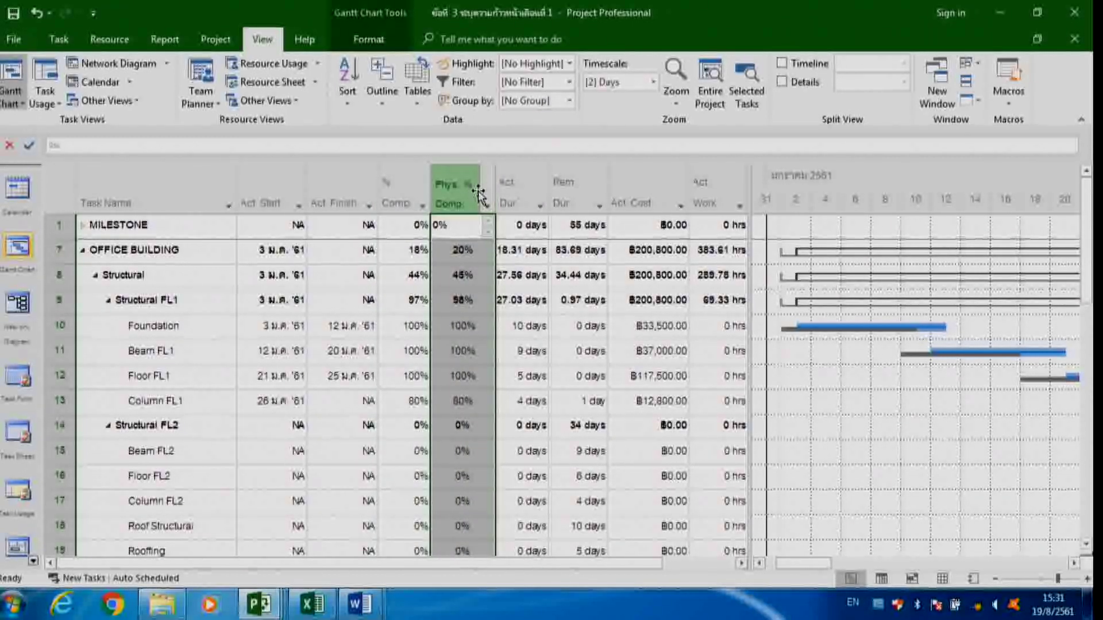
left_click(475, 326)
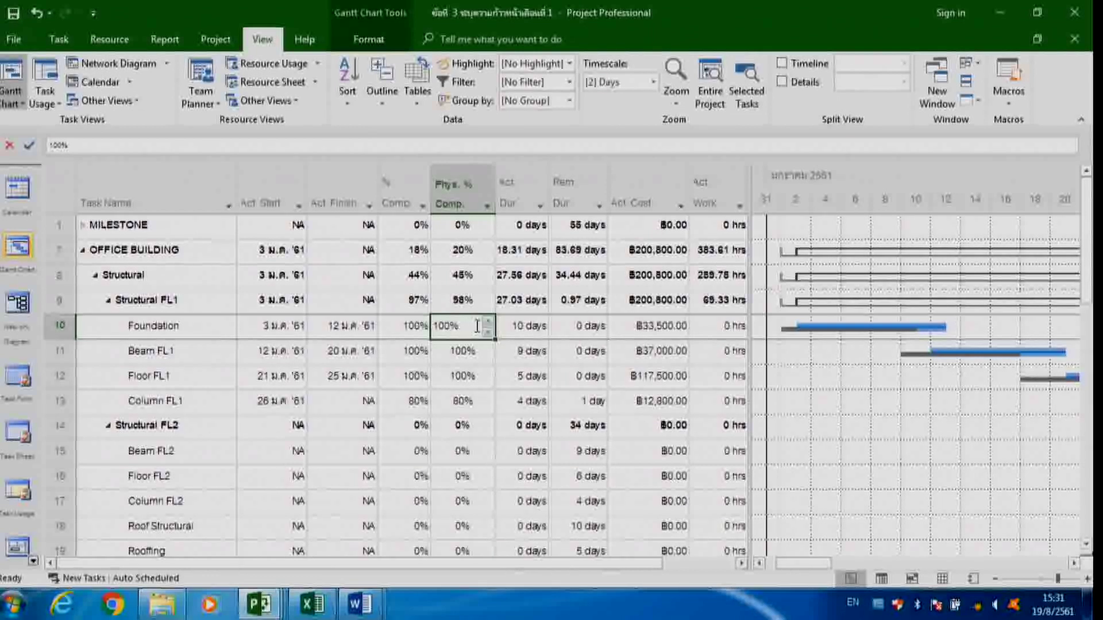
left_click(457, 360)
scroll(511, 374, "down", 1)
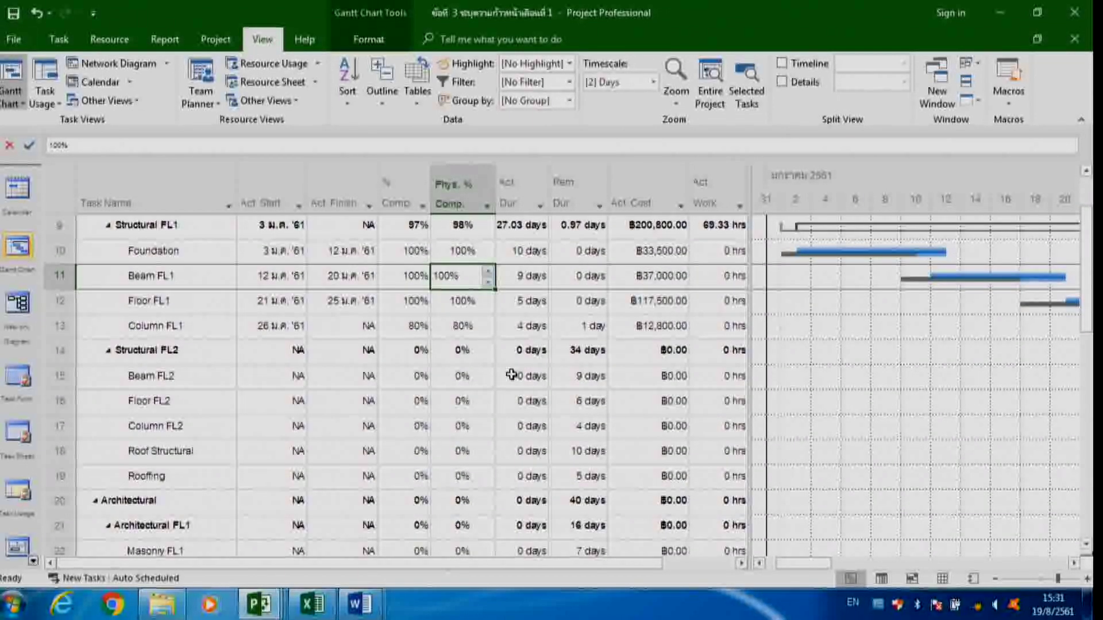
left_click(402, 190)
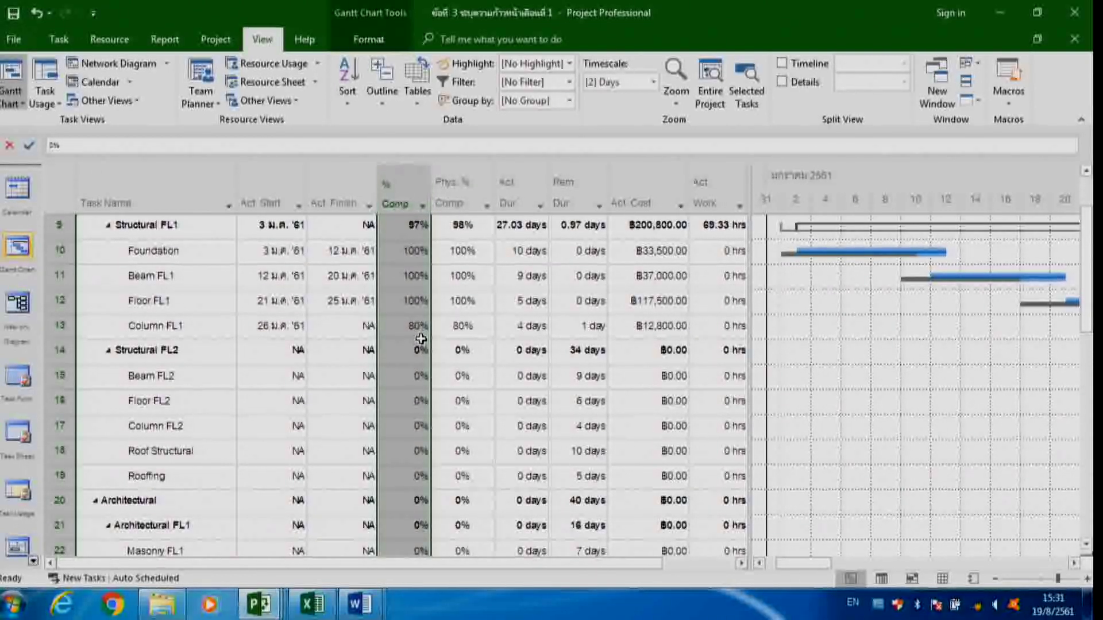
Check the Physical % Complete values of the Foundation and Beam FL1 tasks in the tracking table
scroll(421, 340, "up", 2)
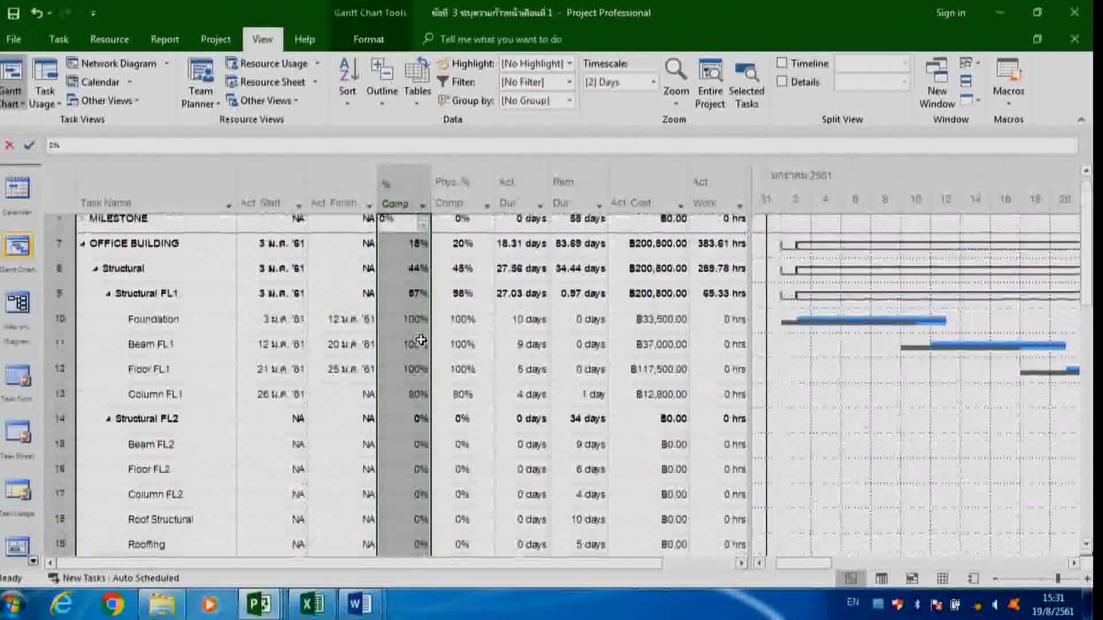
left_click(459, 336)
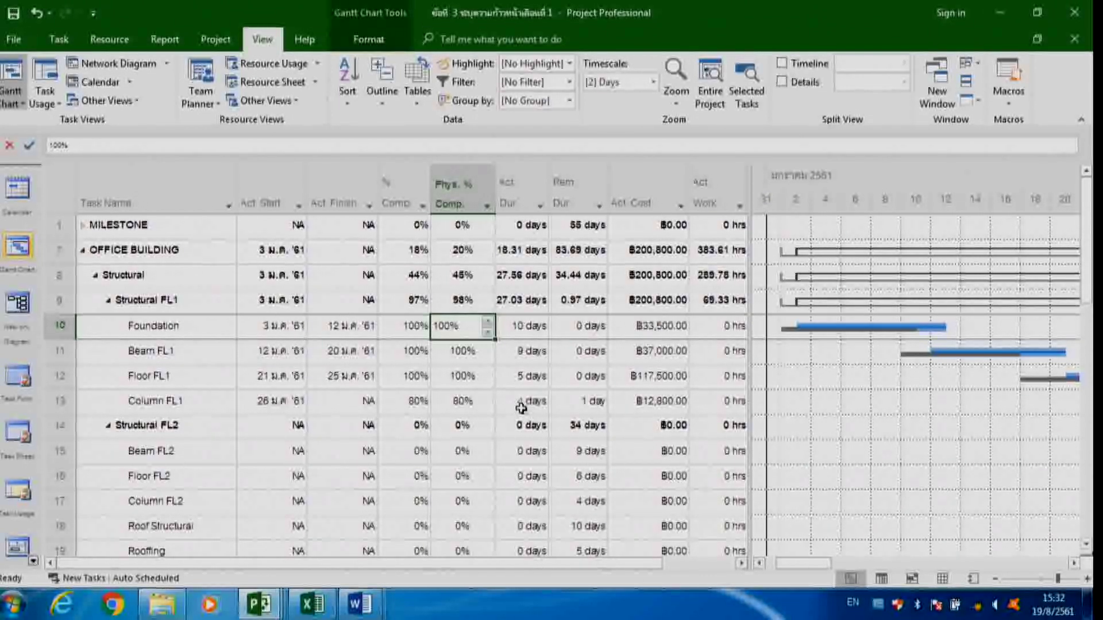
left_click(466, 354)
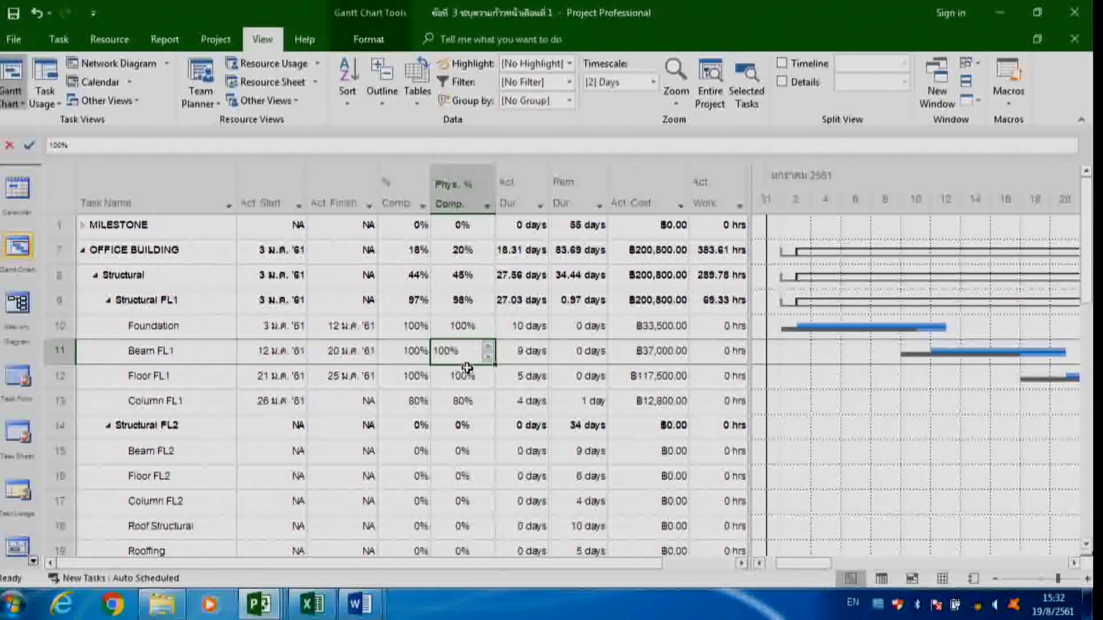
Open the project file ข้อที่ 4 Progress line from the PART2 folder and widen the task table to show the Finish column
left_click(17, 43)
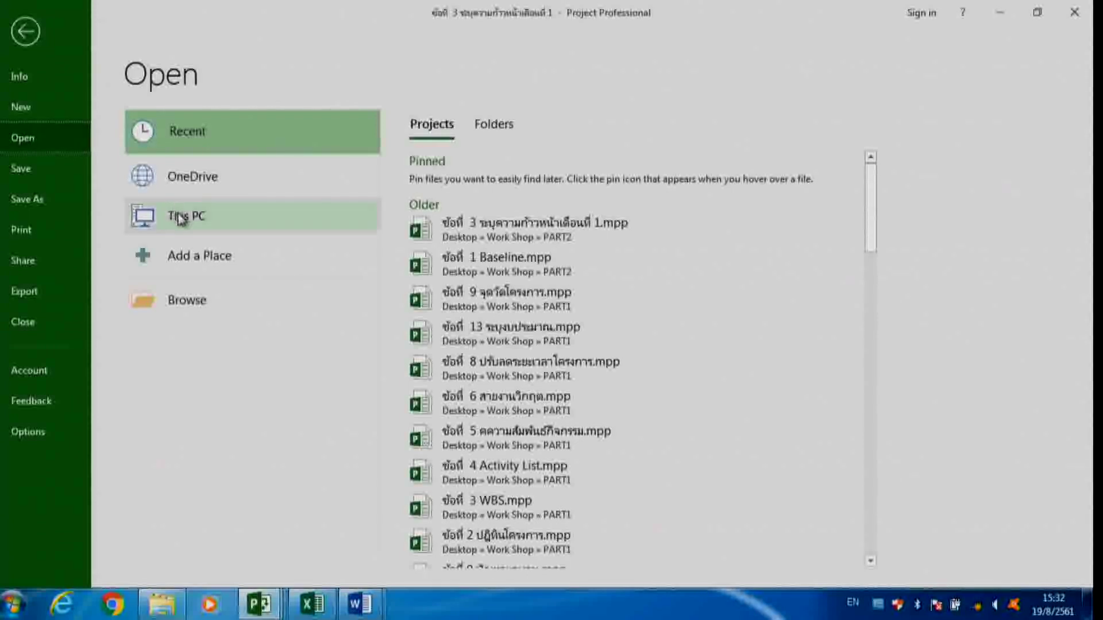
double_click(169, 214)
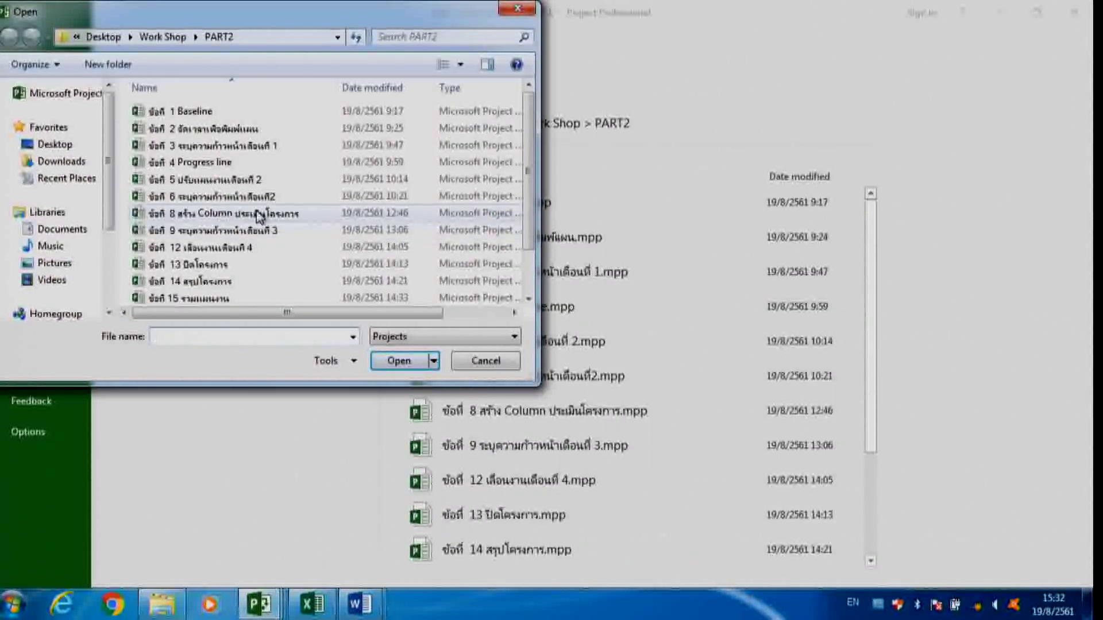
left_click(224, 163)
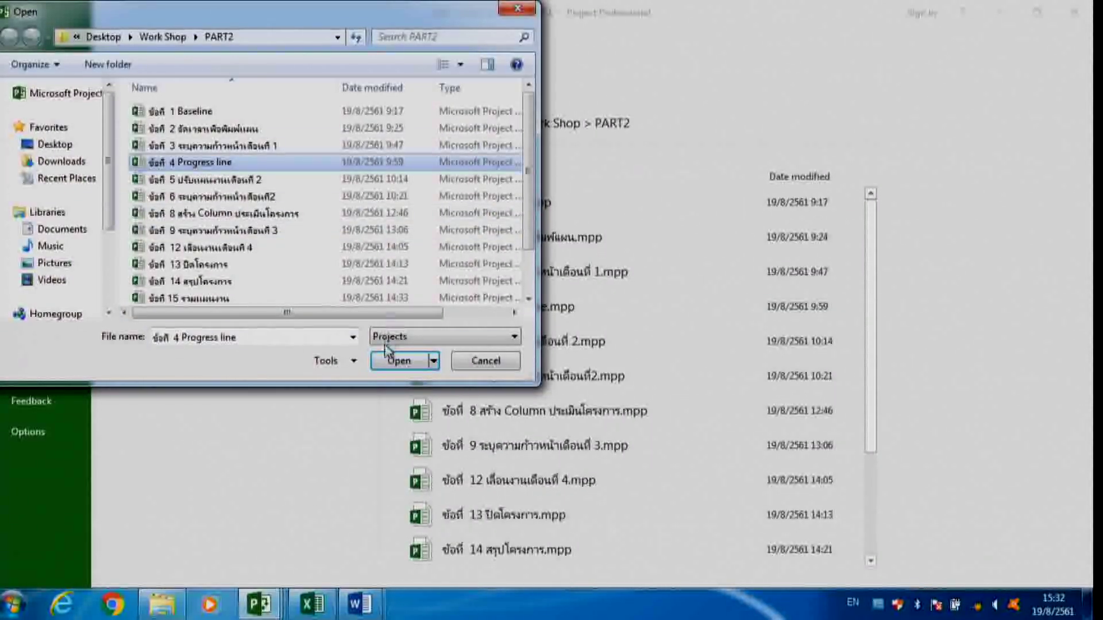
left_click(398, 361)
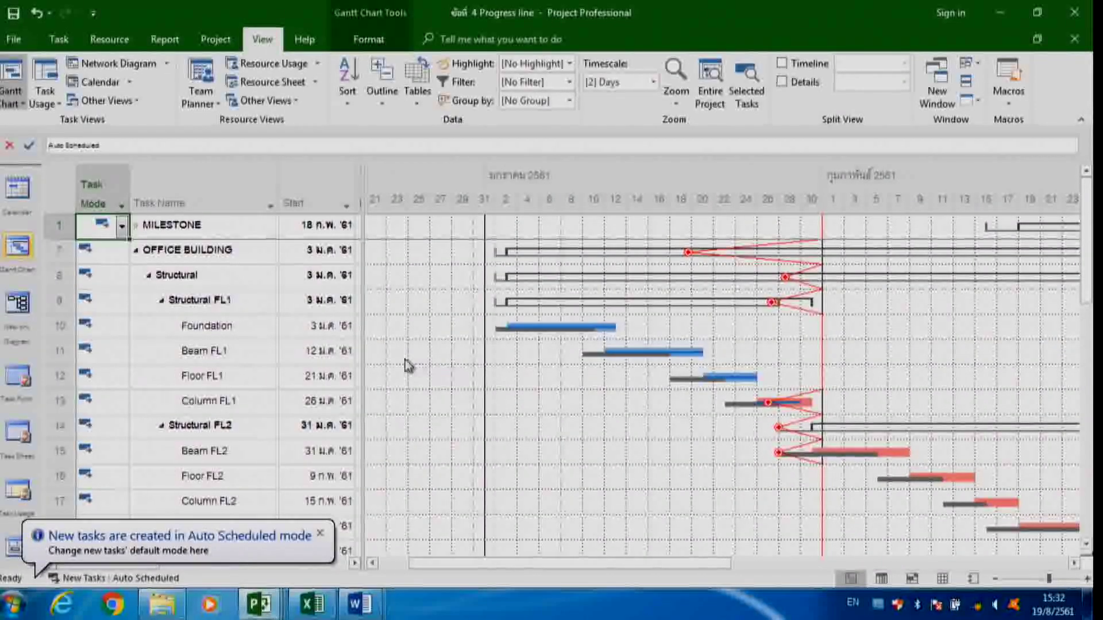
left_click_drag(364, 348, 471, 353)
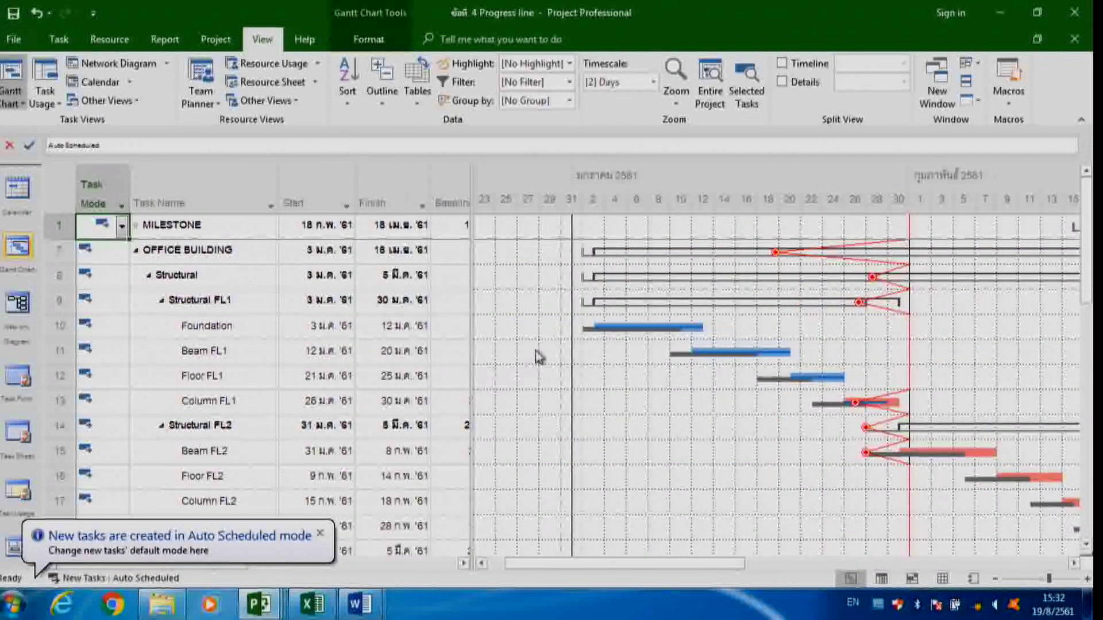
Review the Progress Lines settings for the current line at the project status date against the baseline plan, and accept them
right_click(550, 229)
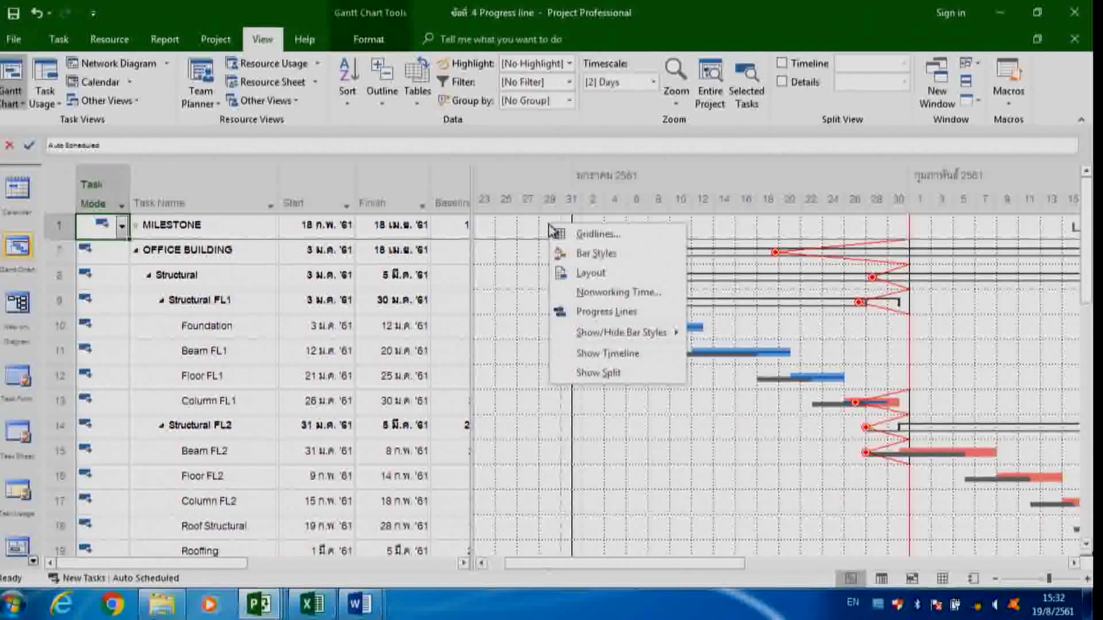
left_click(604, 311)
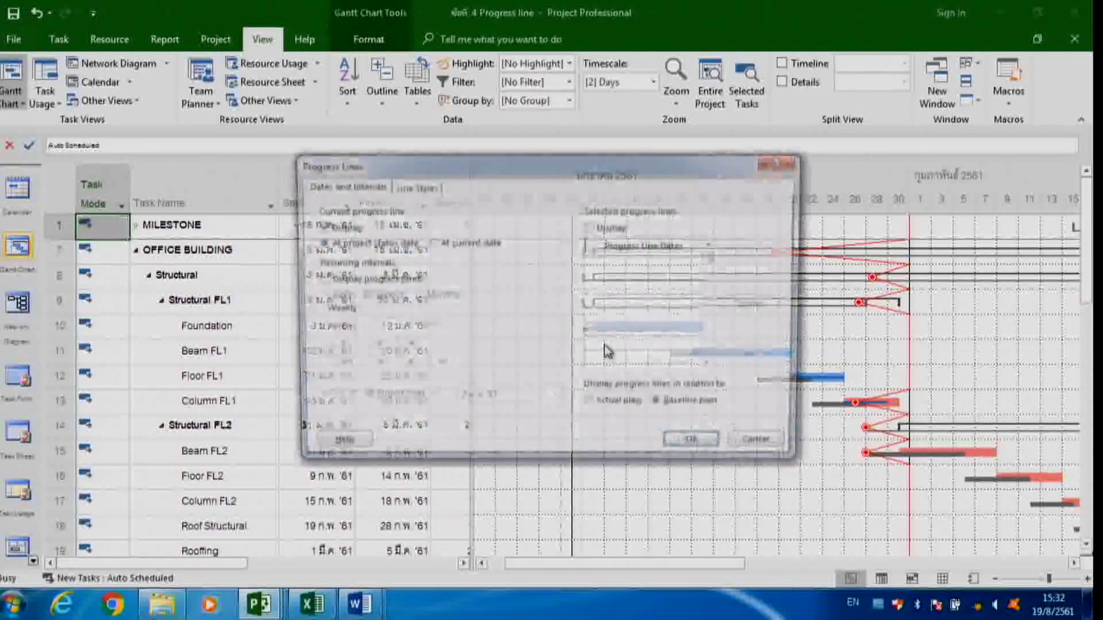
left_click_drag(518, 161, 527, 92)
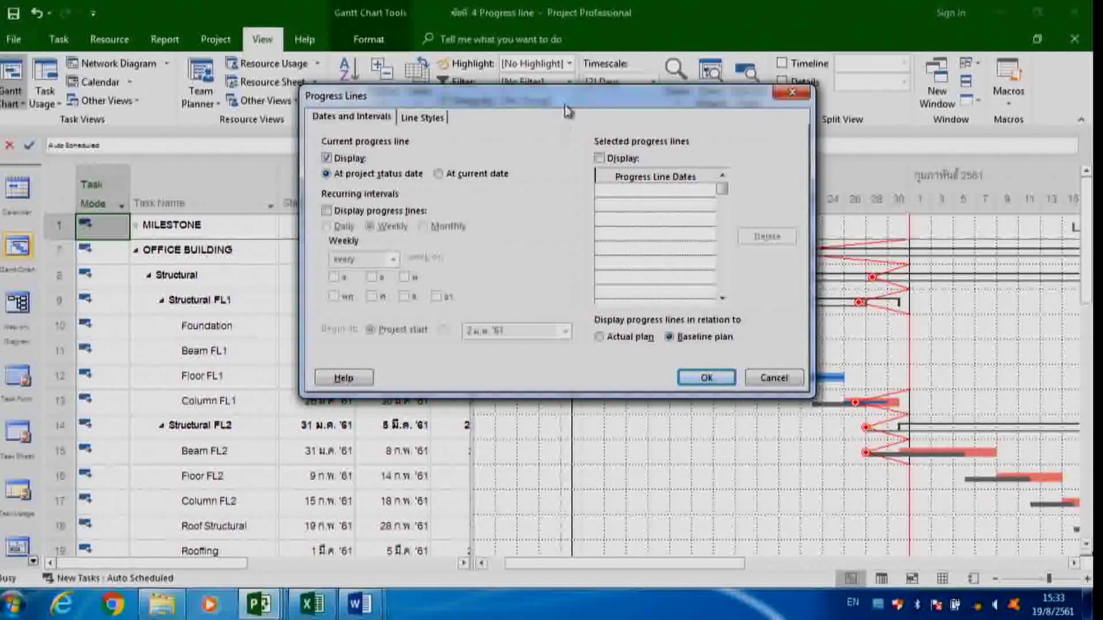
left_click_drag(564, 103, 546, 61)
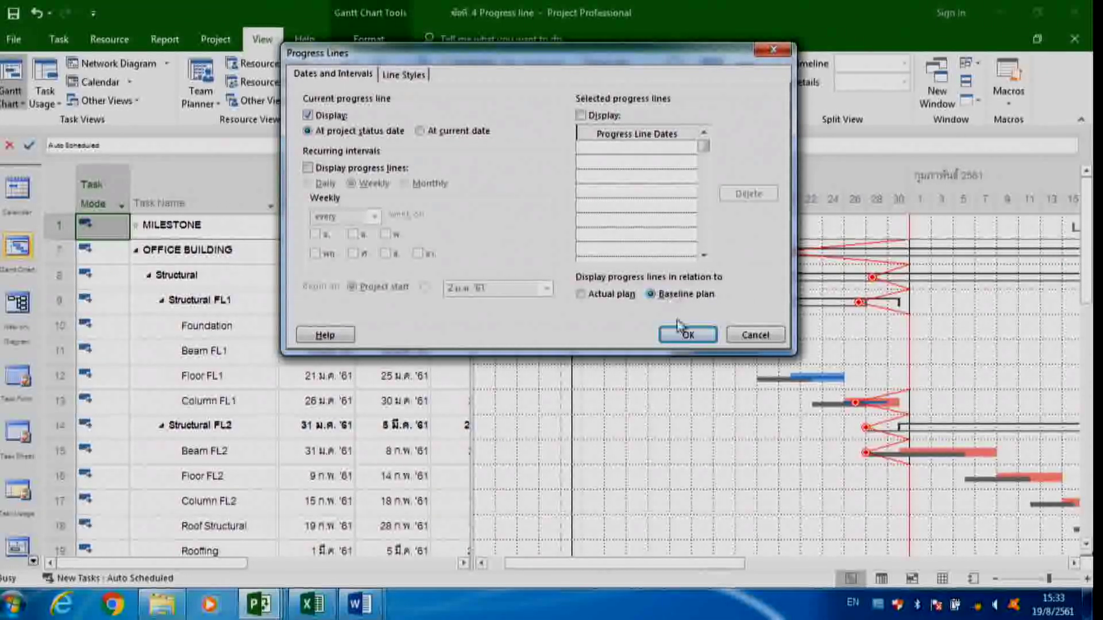
left_click(685, 334)
Examine the progress line's peaks across the summary tasks, Column FL1 and the Structural FL2 tasks in the Gantt chart
scroll(936, 420, "down", 2)
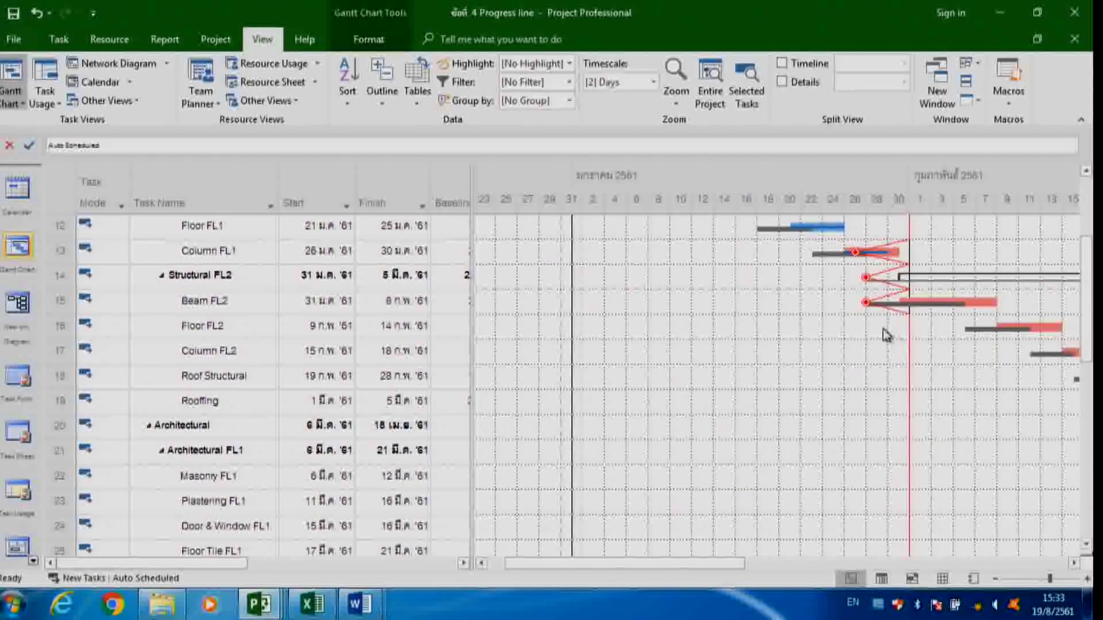
scroll(890, 341, "up", 3)
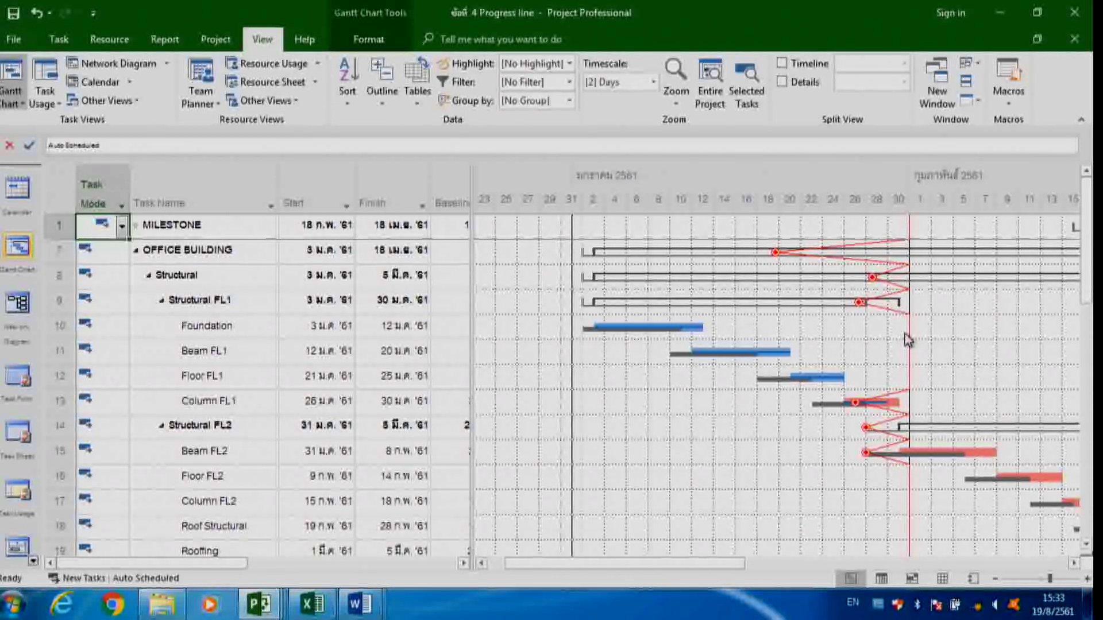
scroll(905, 339, "down", 2)
scroll(904, 339, "up", 2)
scroll(904, 340, "down", 1)
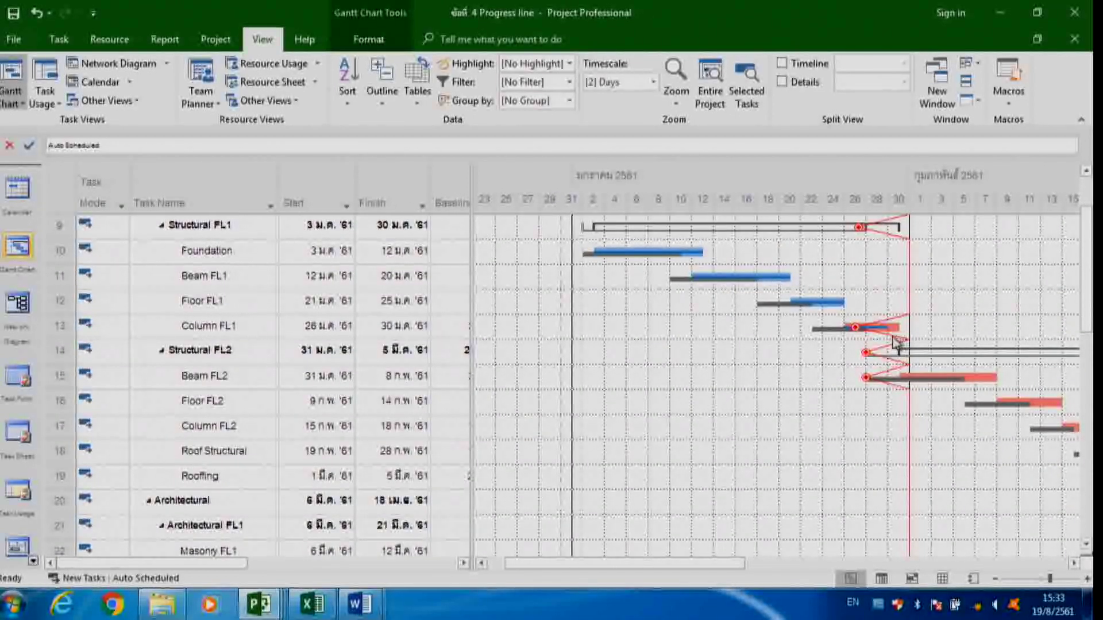
scroll(842, 352, "up", 1)
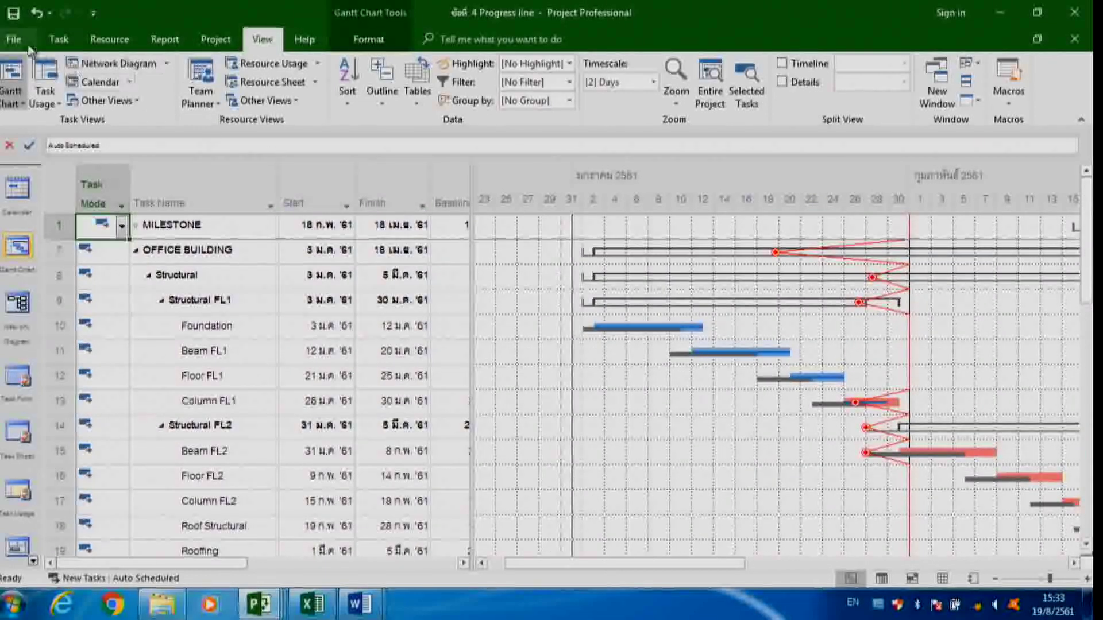
Open the project file ข้อที่ 5 ปรับแผนงานเดือนที่ 2 from the PART2 folder and widen the task table to show the Finish column
left_click(13, 40)
left_click(22, 146)
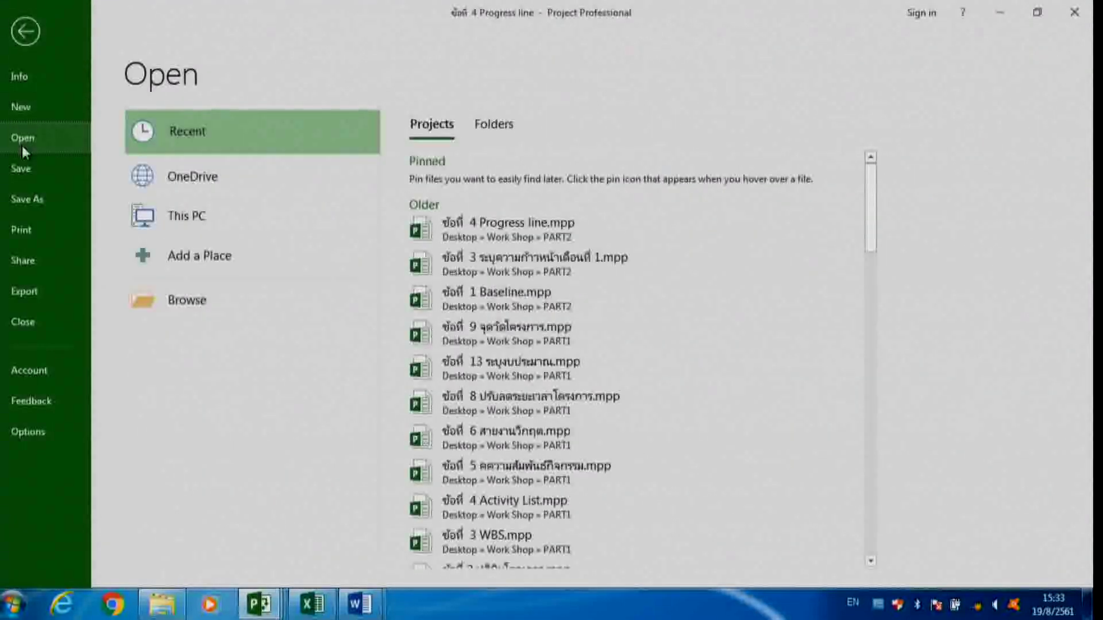
double_click(178, 215)
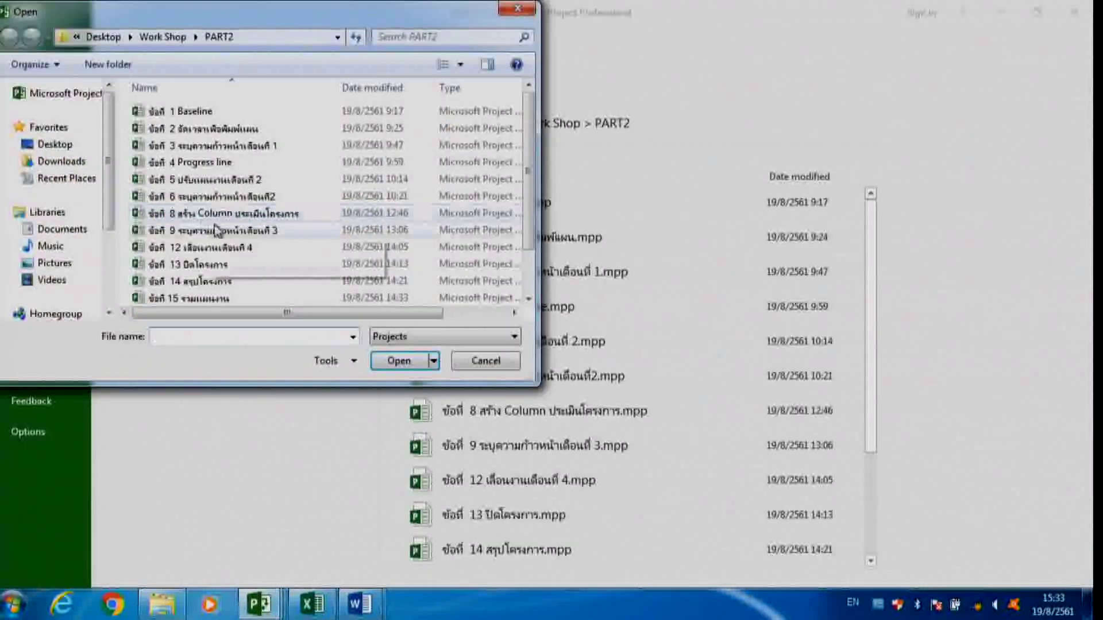
left_click(219, 179)
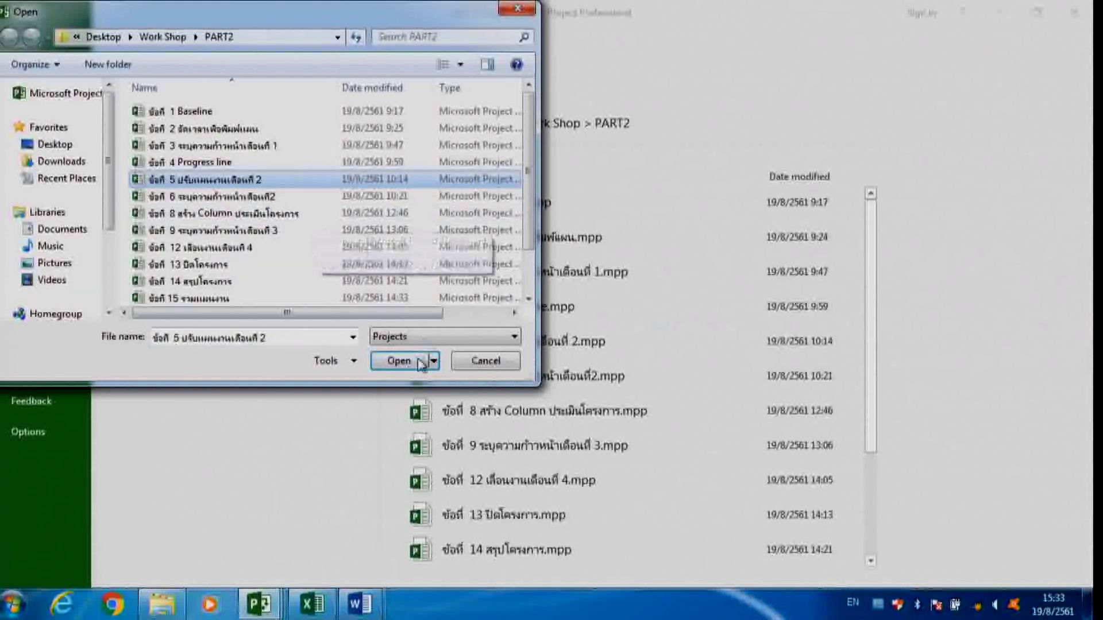
left_click(400, 362)
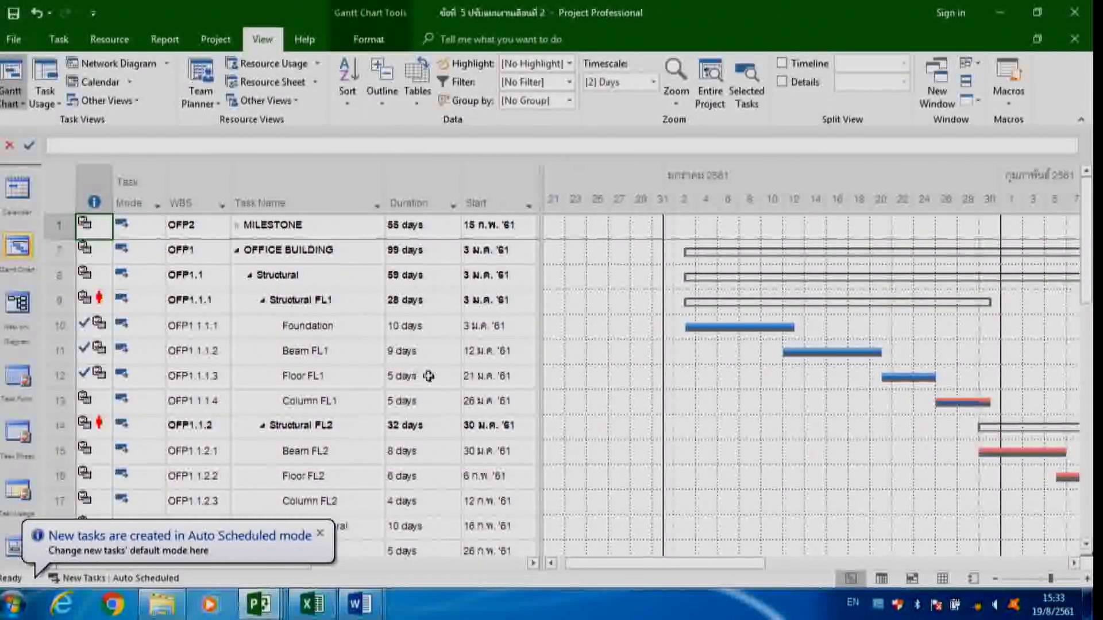
left_click_drag(543, 275, 614, 287)
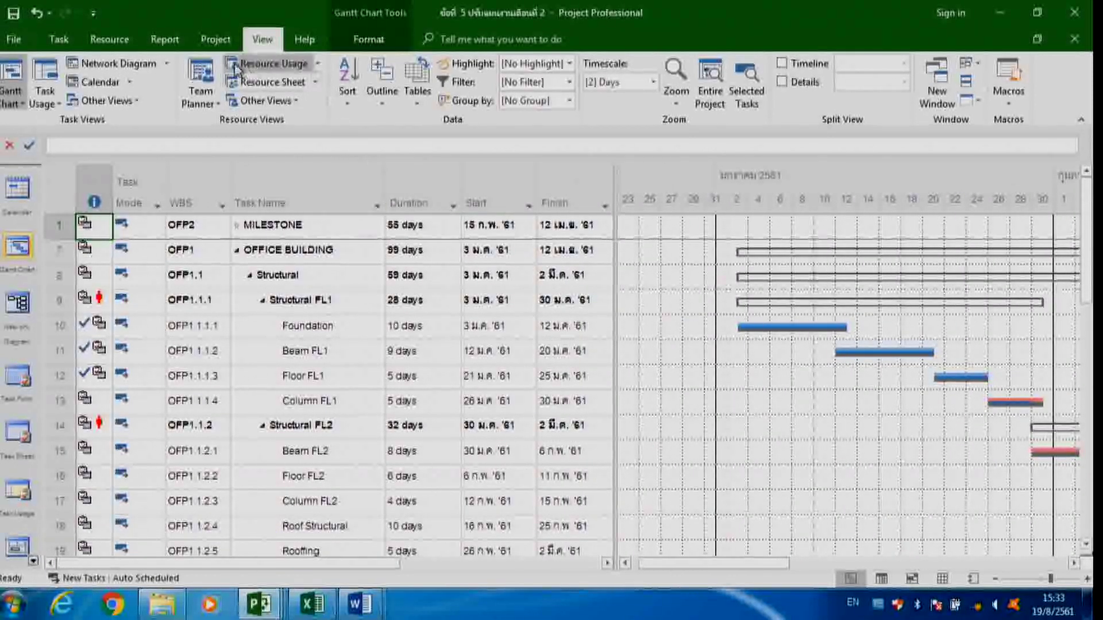
Try a Date Range filter starting after 1 ก.พ. '61, change that date to 28 ก.พ. '61, and cancel at the end date
left_click(570, 85)
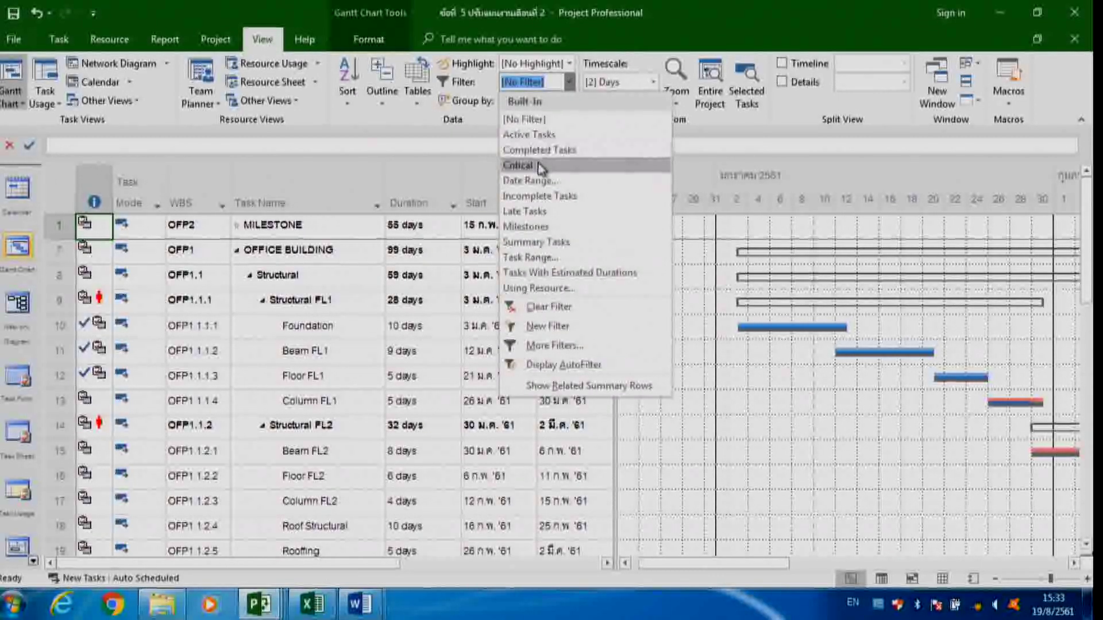
left_click(538, 181)
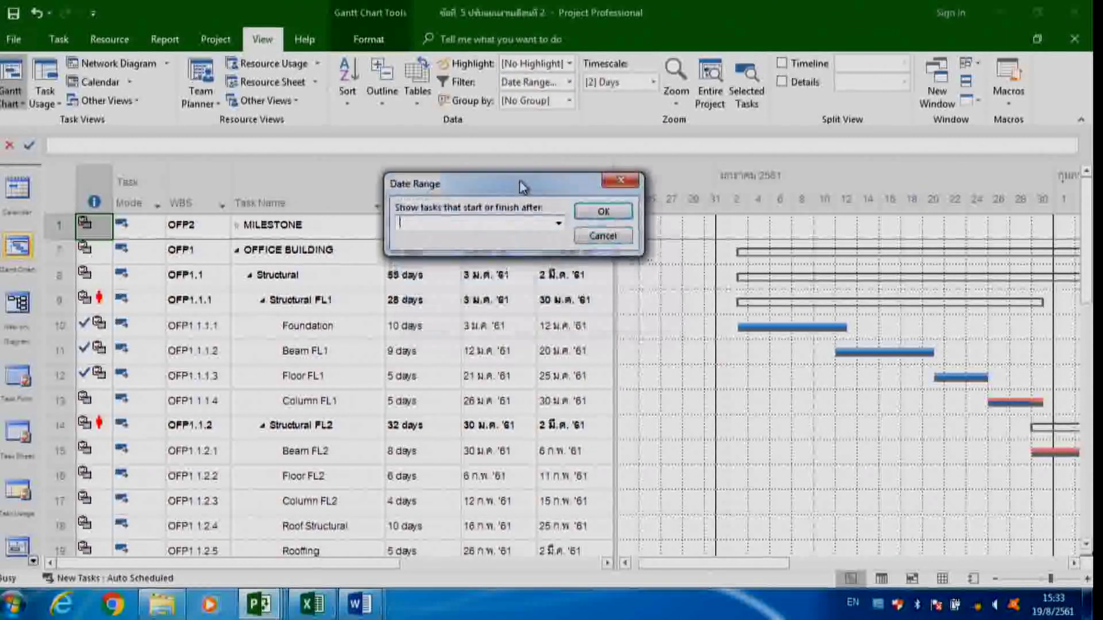
left_click(558, 223)
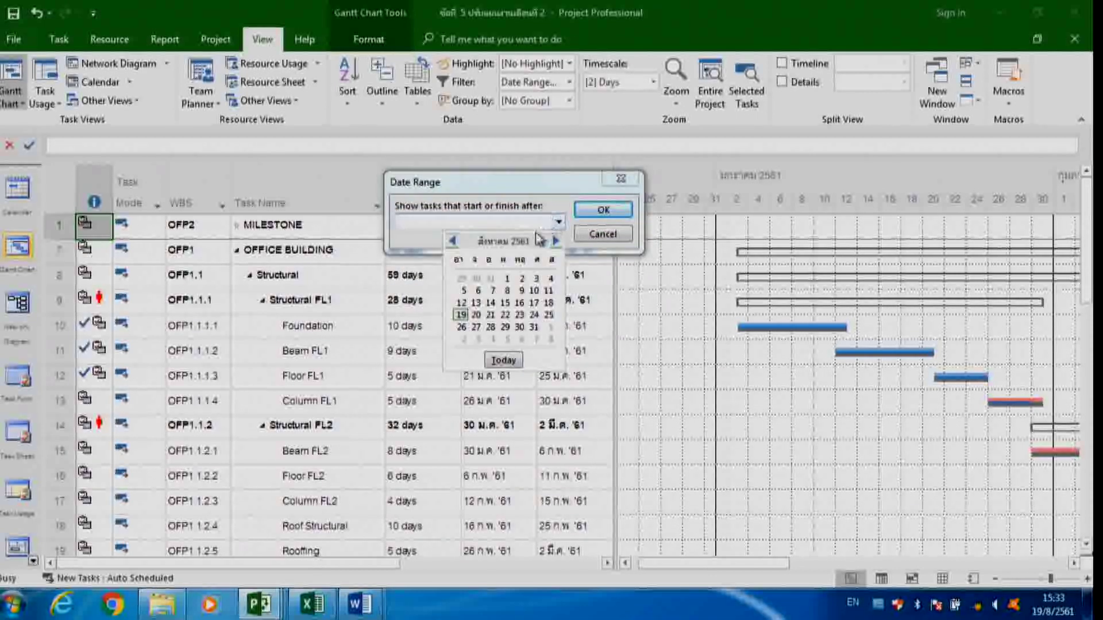
left_click(453, 242)
left_click(454, 242)
left_click(453, 243)
left_click(453, 243)
left_click(453, 243)
left_click(453, 243)
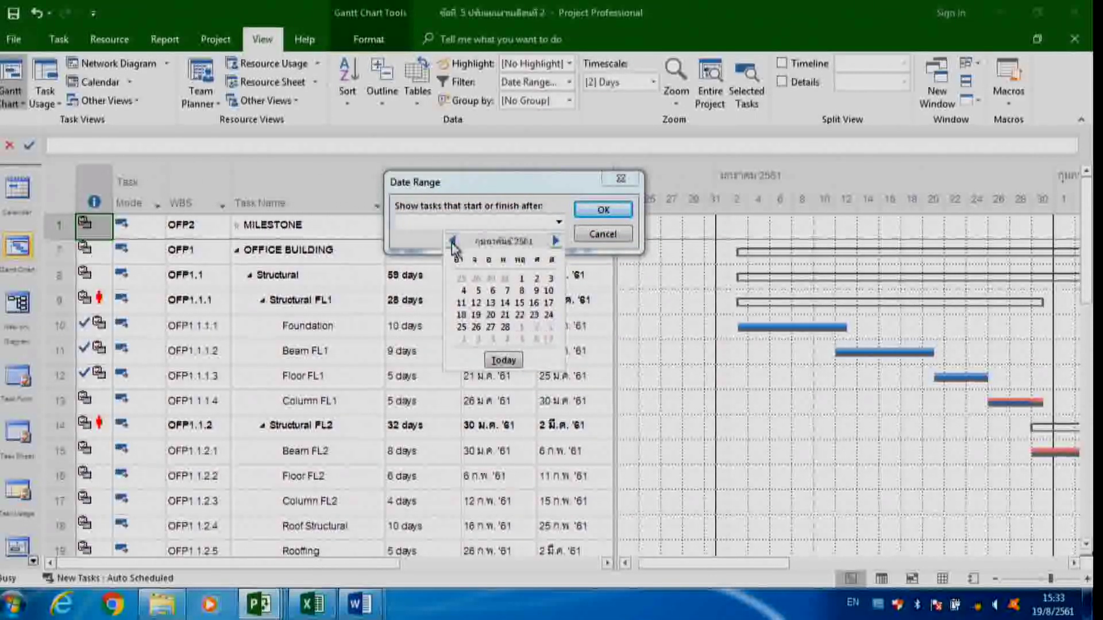
left_click(523, 280)
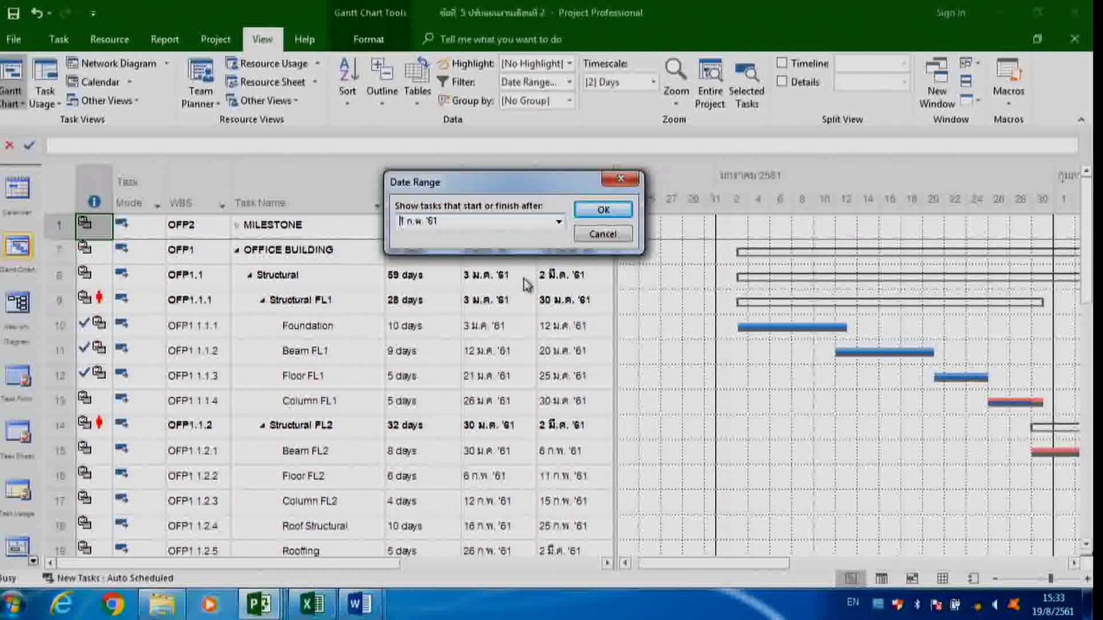
left_click(558, 223)
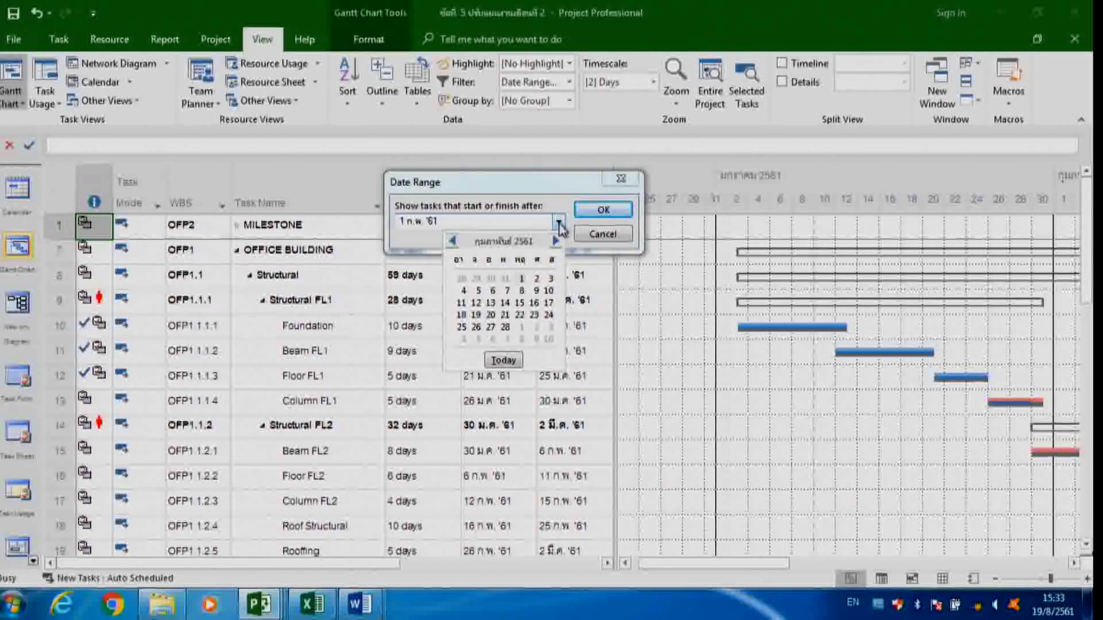
left_click(506, 328)
left_click(603, 210)
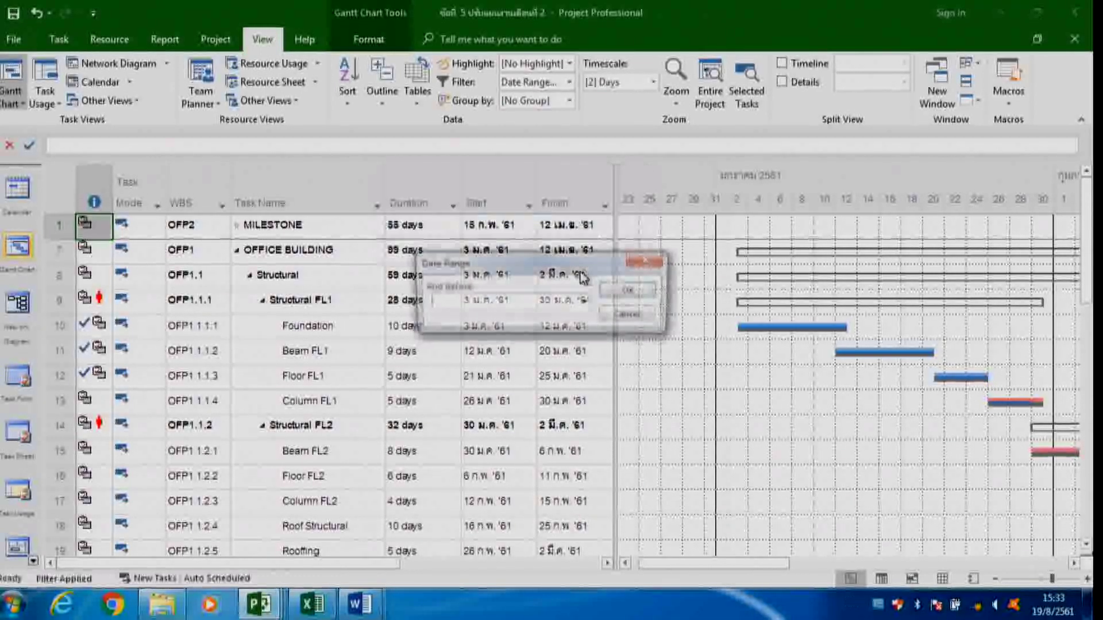
left_click(632, 317)
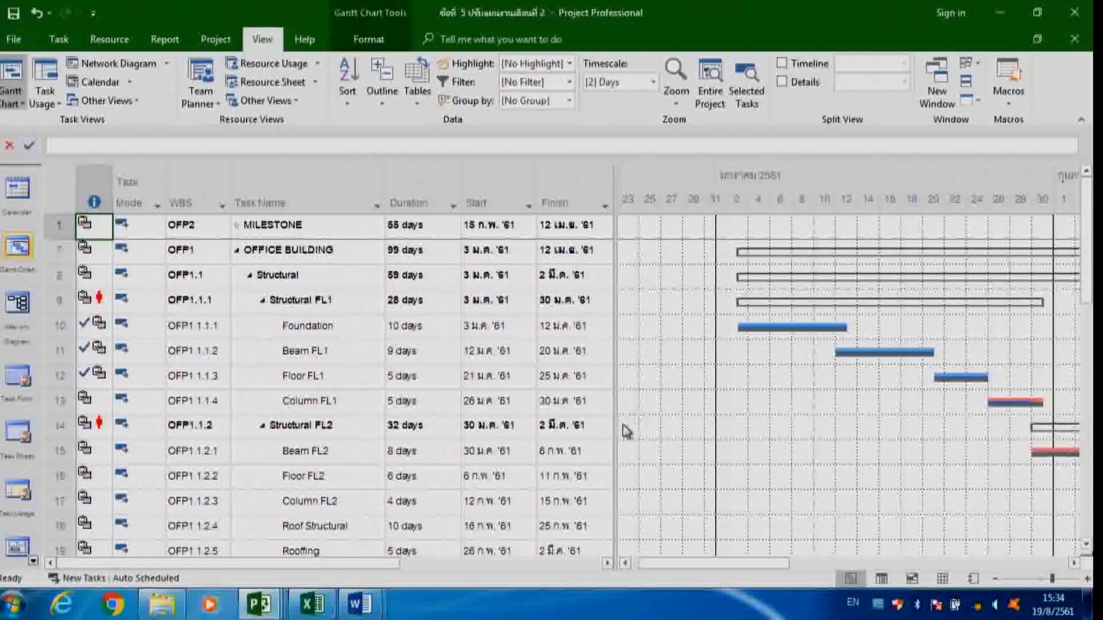
Select the Beam FL2 task and view the February bars of the Structural FL2 tasks in the Gantt chart
left_click(336, 454)
scroll(336, 453, "down", 2)
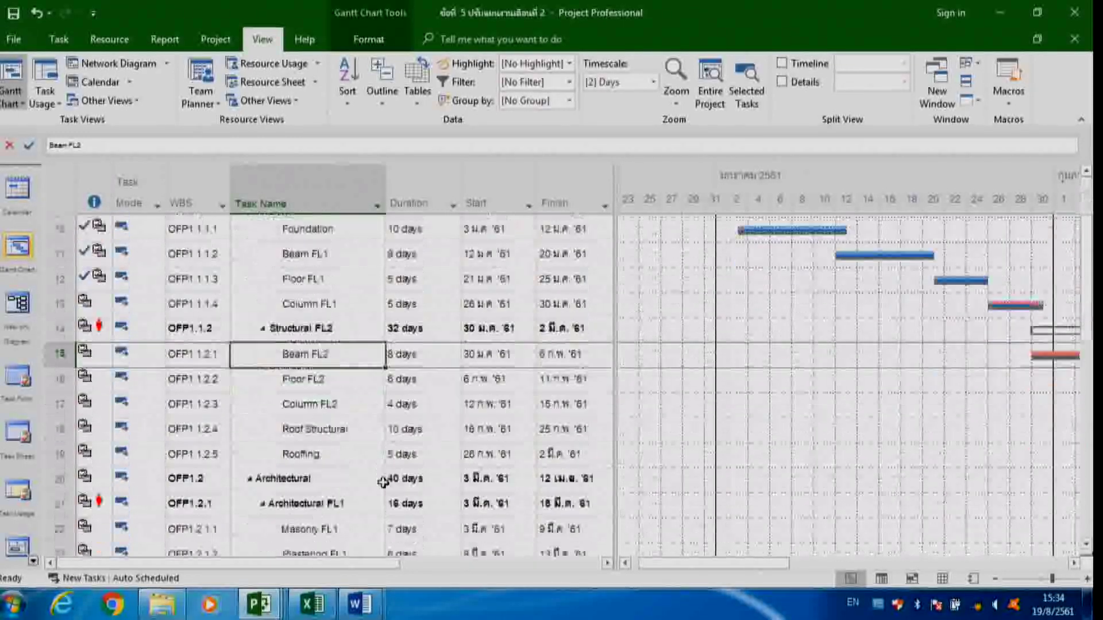
key("ctrl+shift+F5")
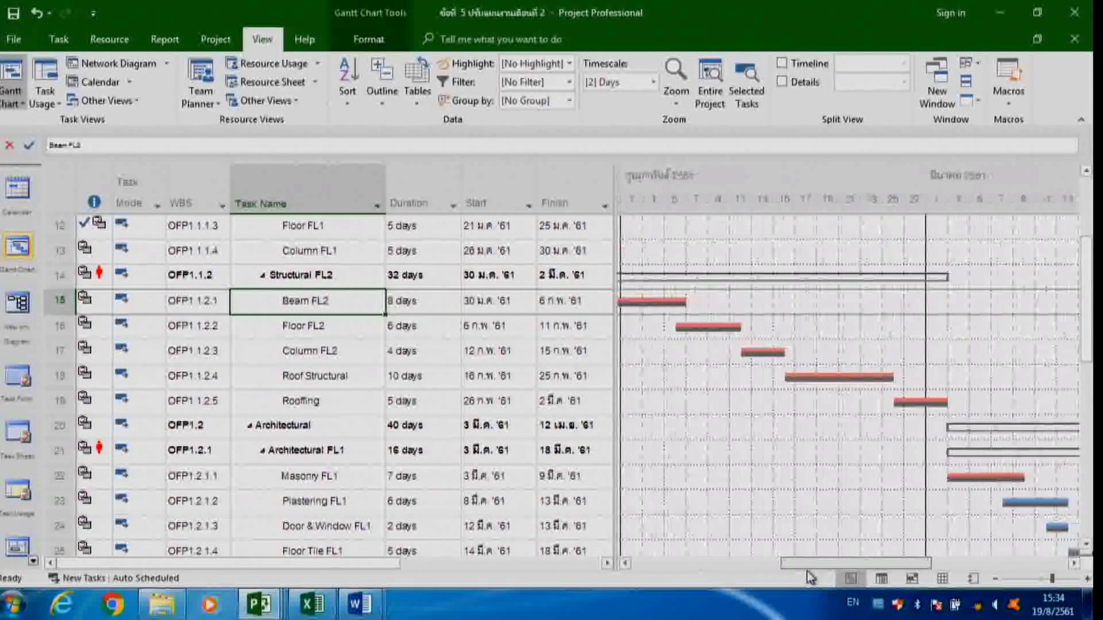
Review the Set Baseline options and the list of baselines including Baseline 1, and cancel without saving a baseline
left_click(216, 39)
left_click(482, 103)
left_click(503, 121)
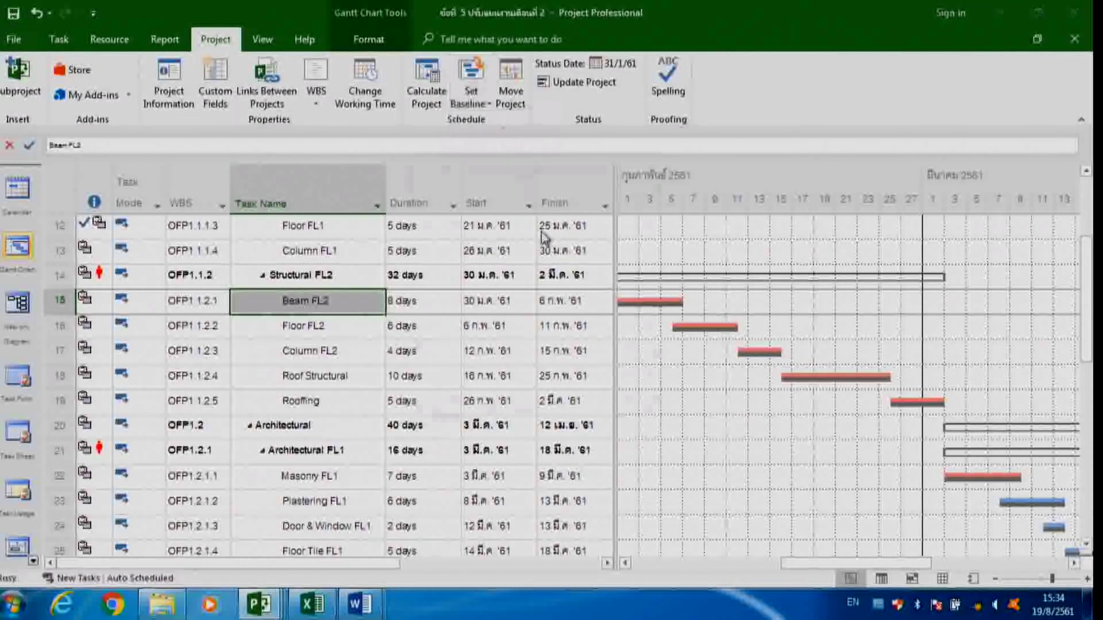
left_click(649, 205)
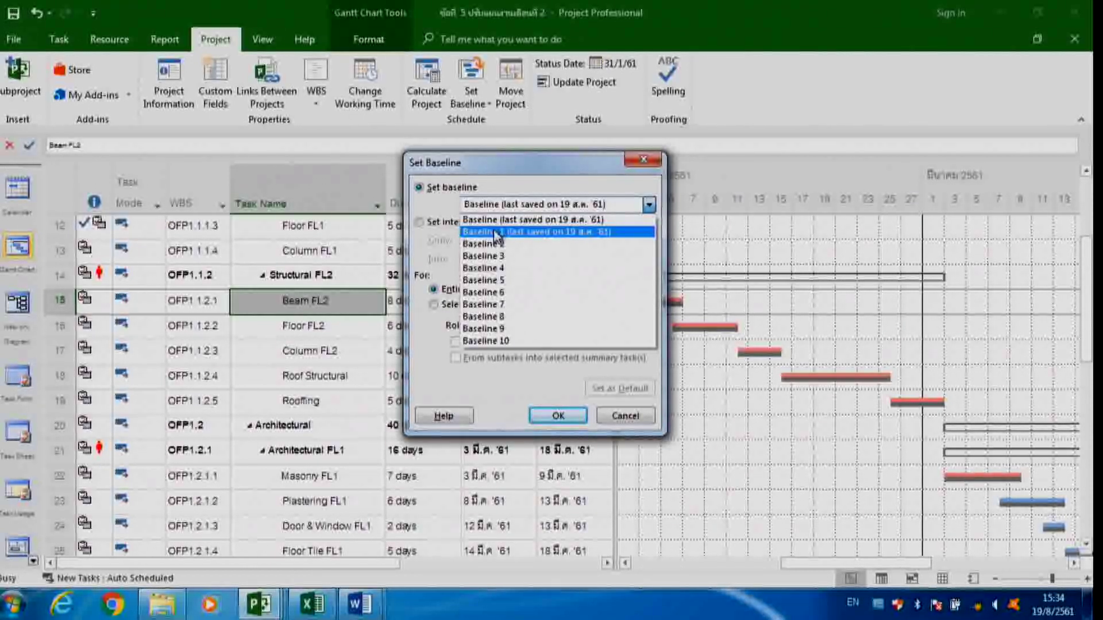
key("Escape")
key("Escape")
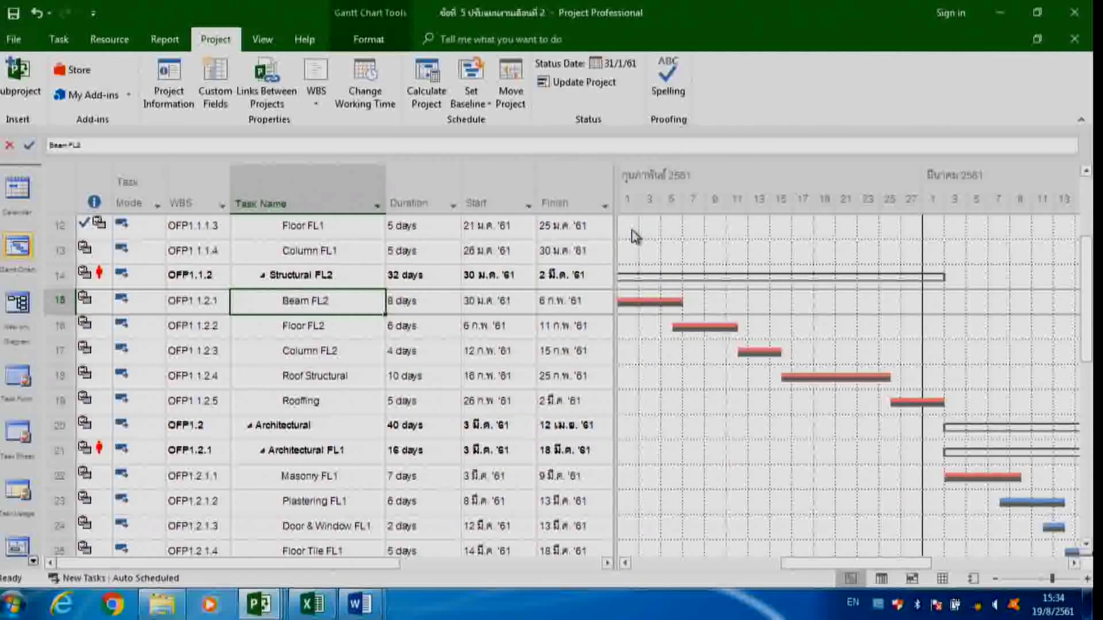
Open the project file ข้อที่ 6 ระบุความก้าวหน้าเดือนที่2 from the PART2 folder
left_click(15, 39)
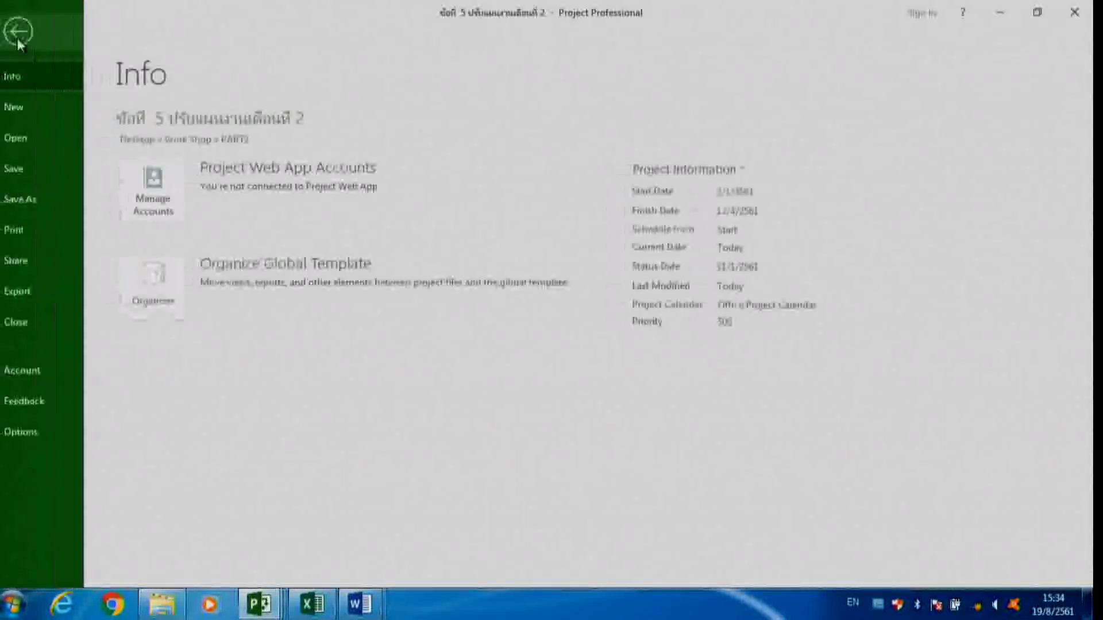
left_click(22, 137)
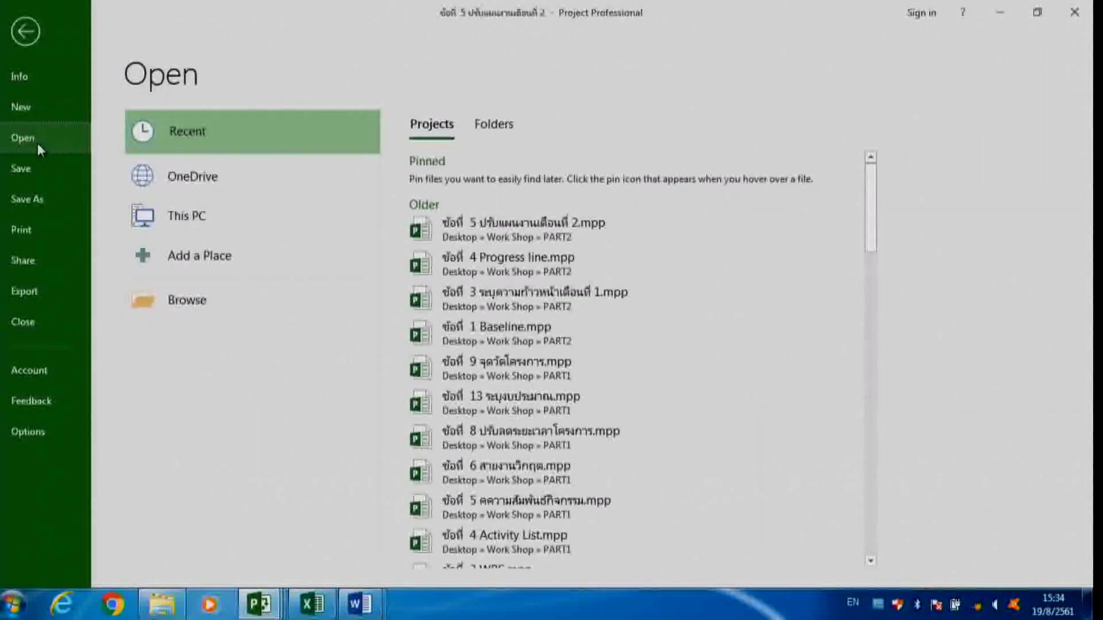
left_click(205, 224)
left_click(206, 224)
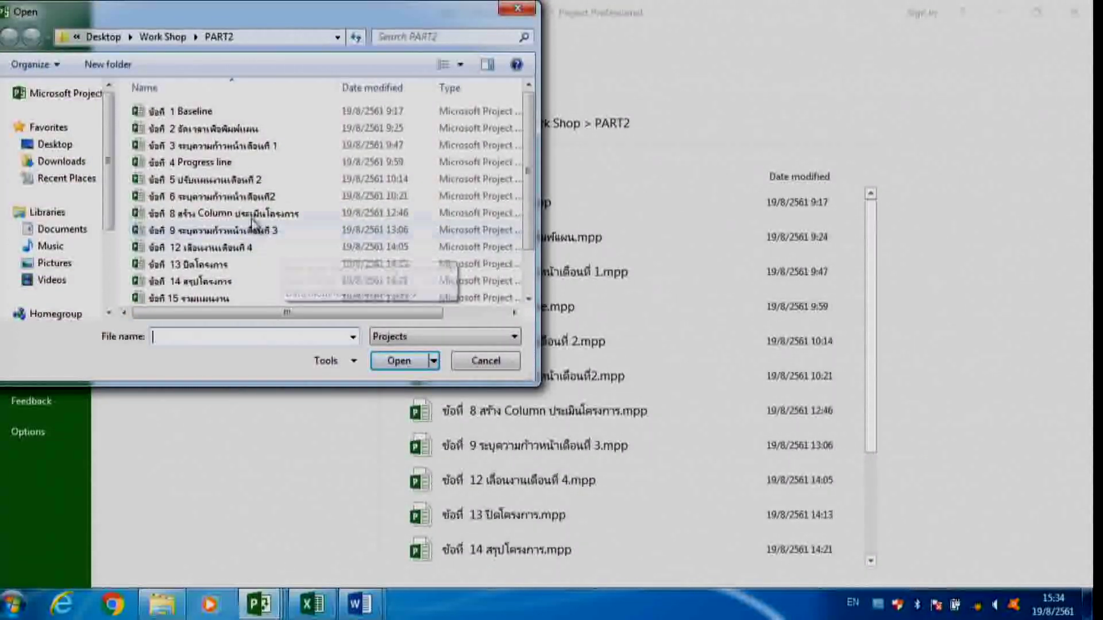
left_click(252, 216)
left_click(253, 197)
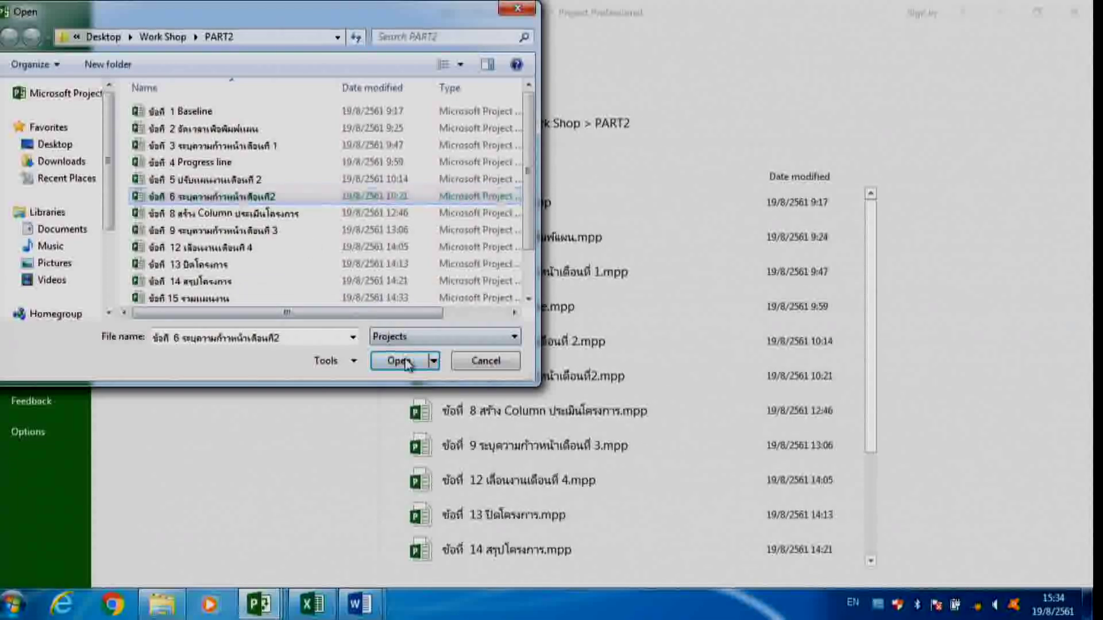
left_click(402, 361)
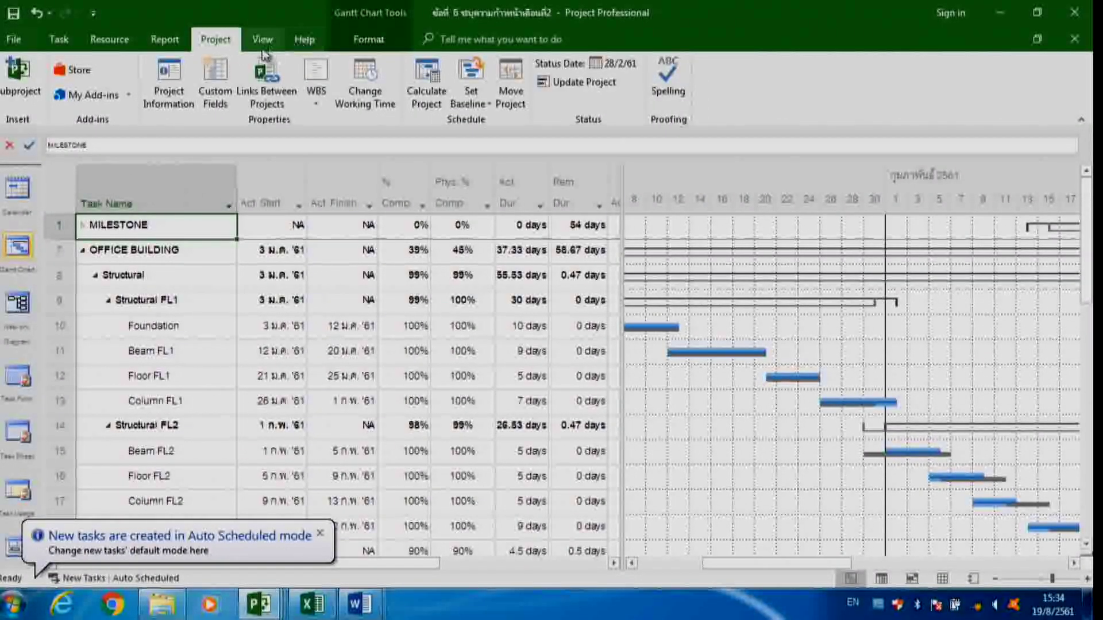
Check the project's status date without changing it and look up the table used for the actual progress columns
left_click(611, 63)
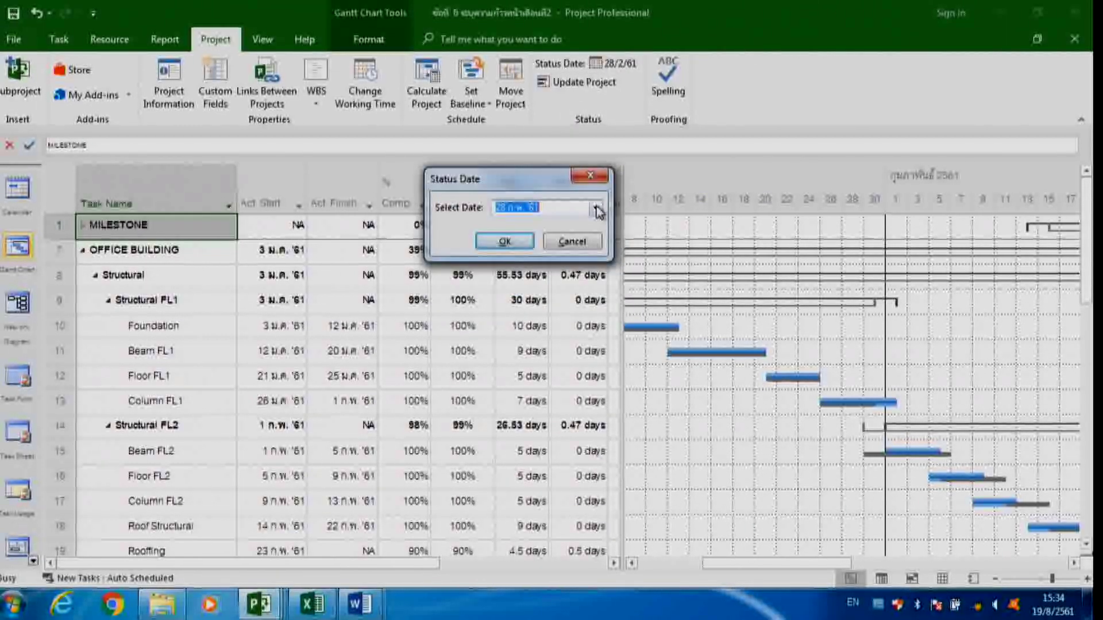
left_click(591, 179)
left_click(260, 39)
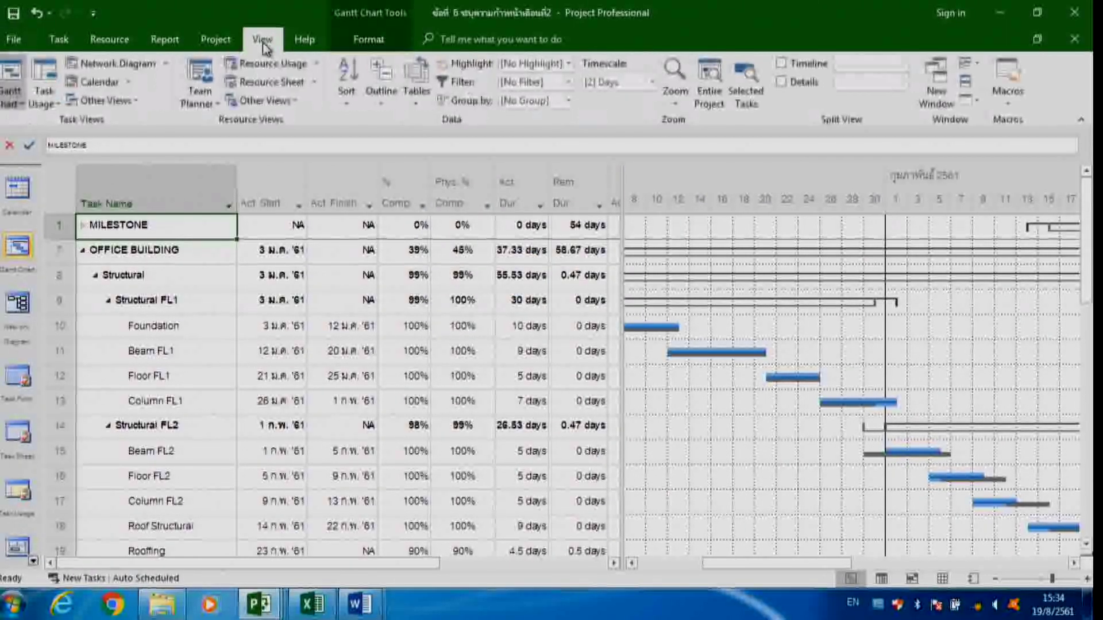
left_click(417, 83)
left_click(447, 217)
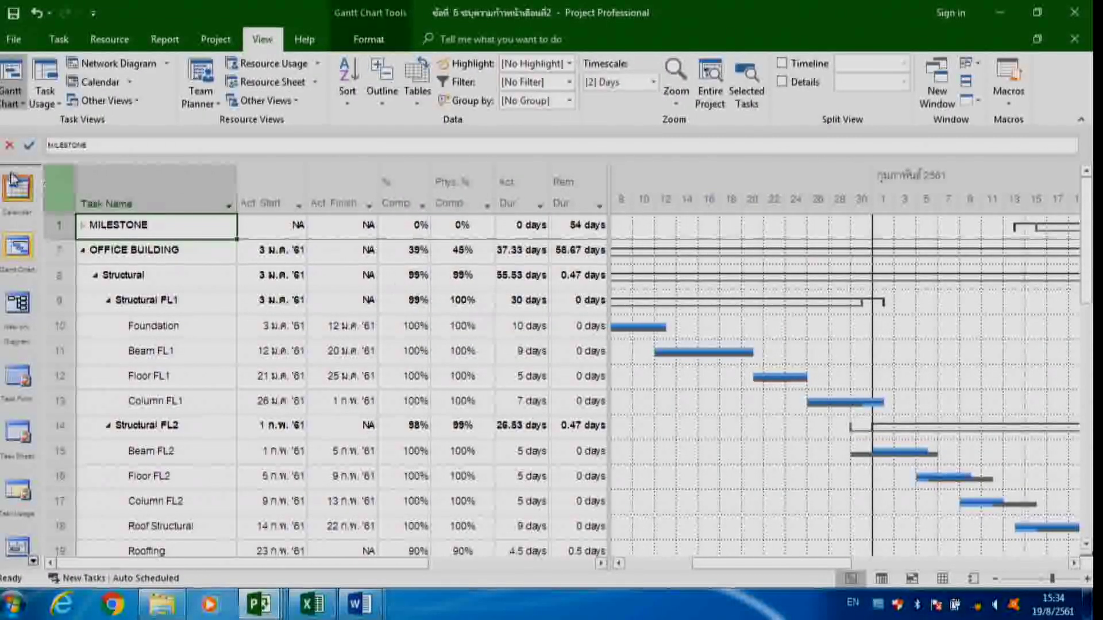
Open the project file ข้อที่ 8 สร้าง Column ประเมินโครงการ from the PART2 folder and widen the task table to show the evaluation columns
left_click(14, 40)
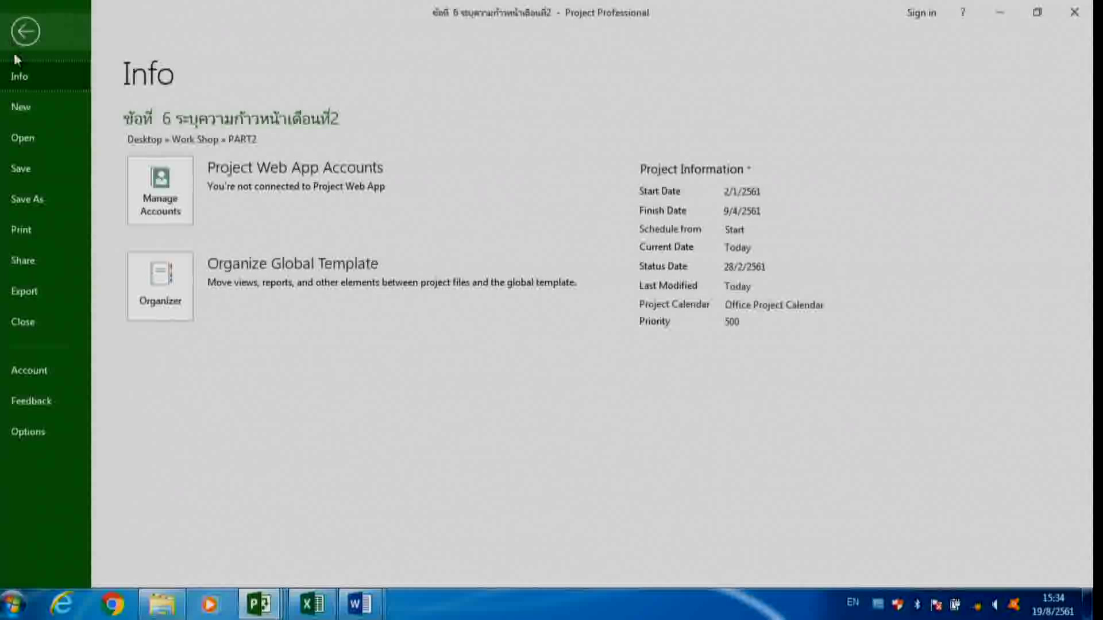
left_click(27, 139)
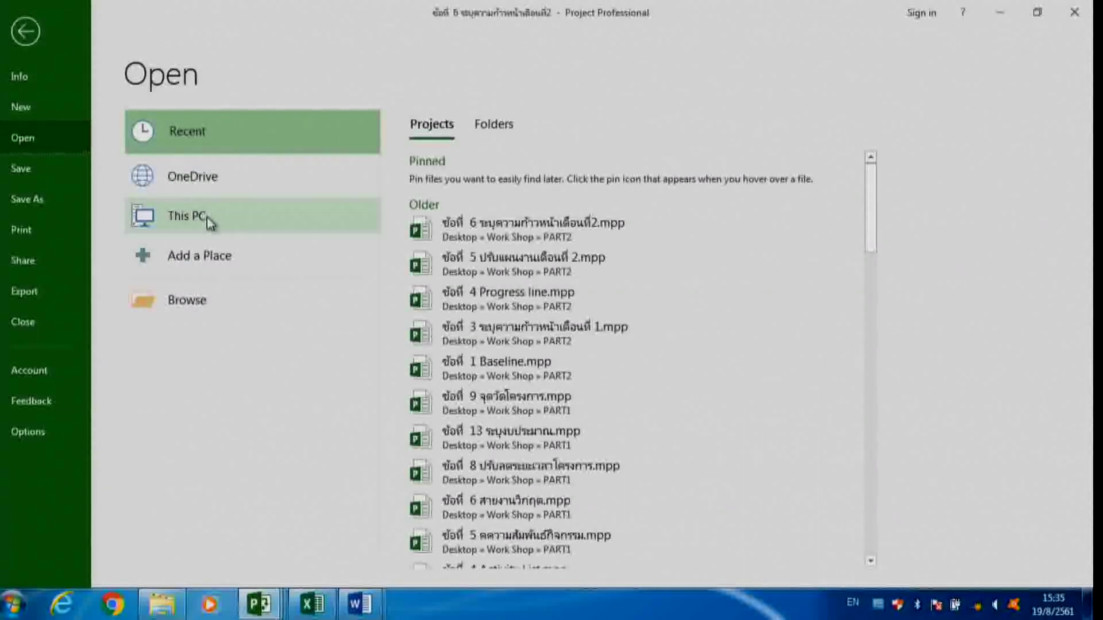
left_click(230, 225)
left_click(189, 213)
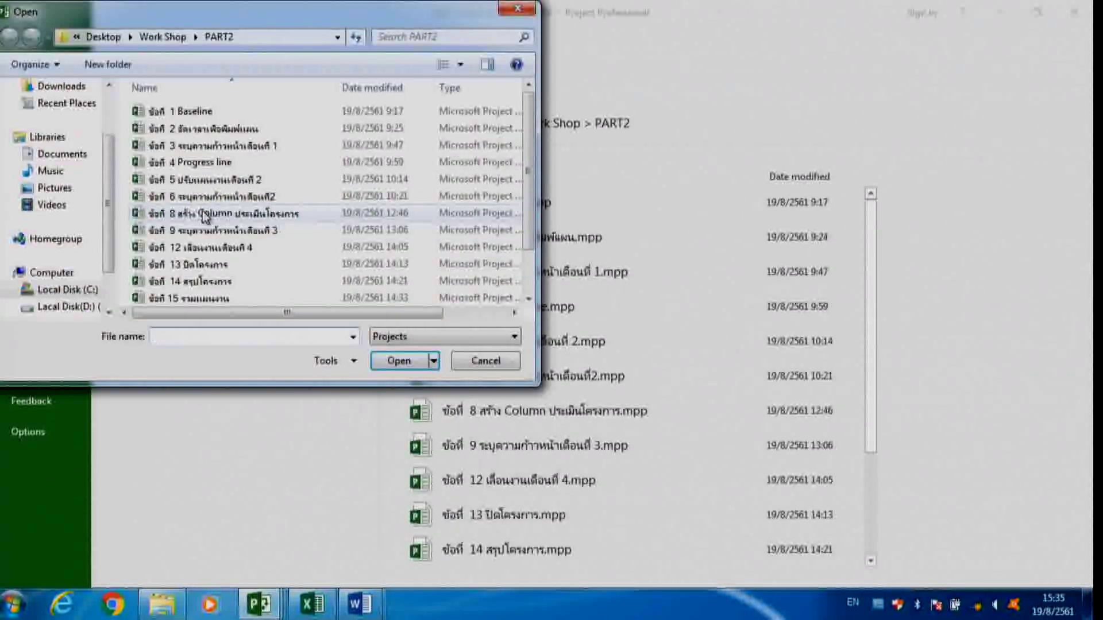
left_click(236, 213)
left_click(387, 363)
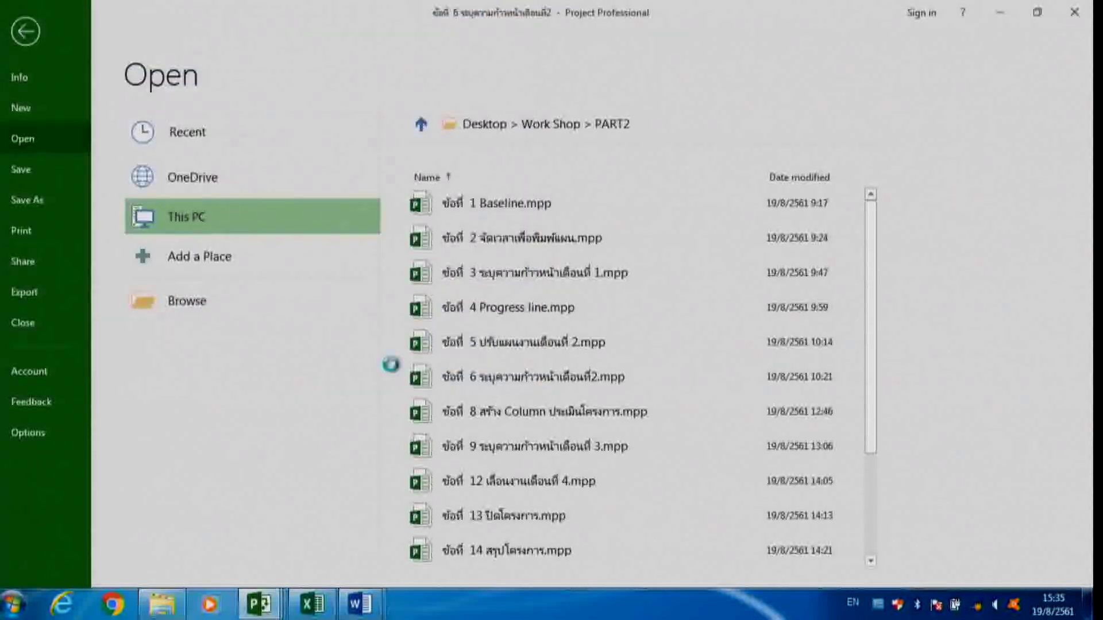
left_click_drag(428, 245, 889, 327)
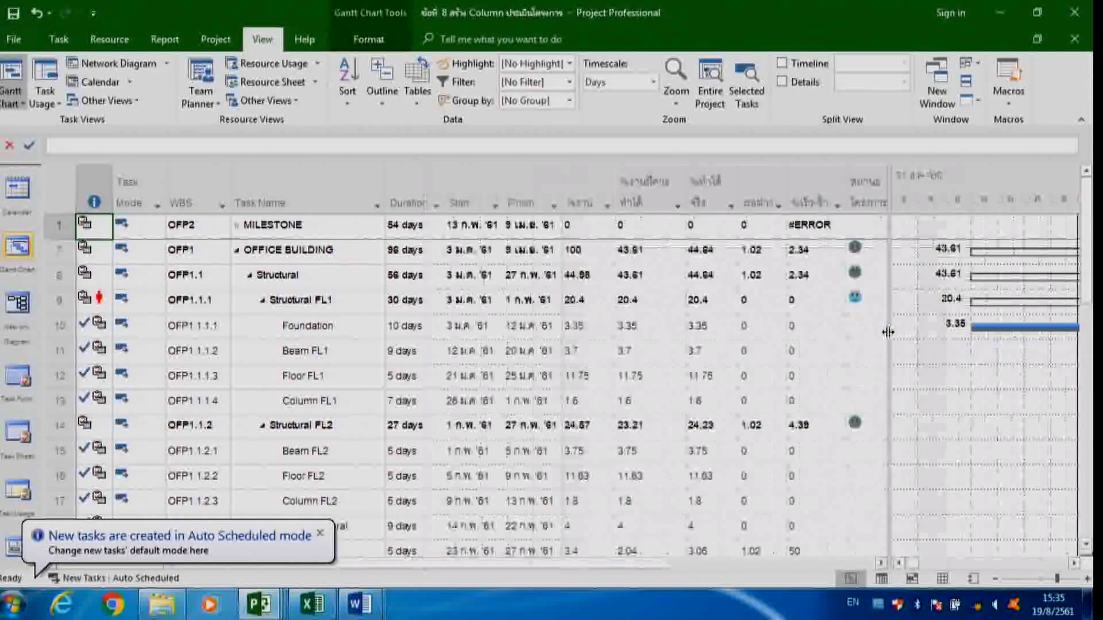
left_click(320, 533)
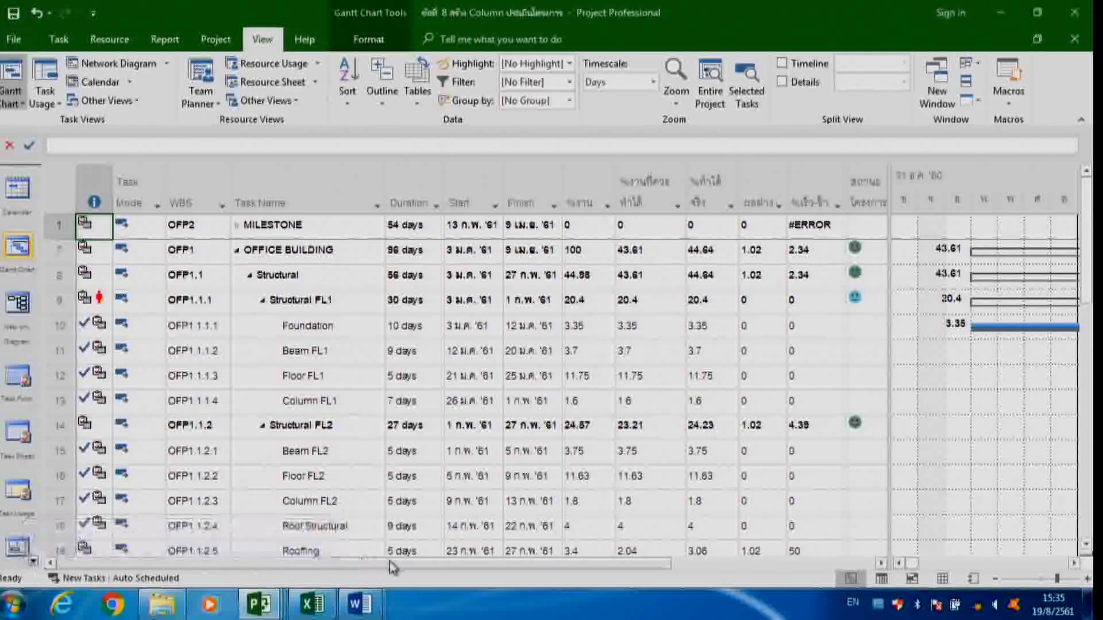
Examine the evaluation columns one by one, from %งาน and %งานที่ควรทำได้ through ผลต่าง and %เร็ว-ช้า to สถานะโครงการ
left_click(579, 207)
left_click(644, 185)
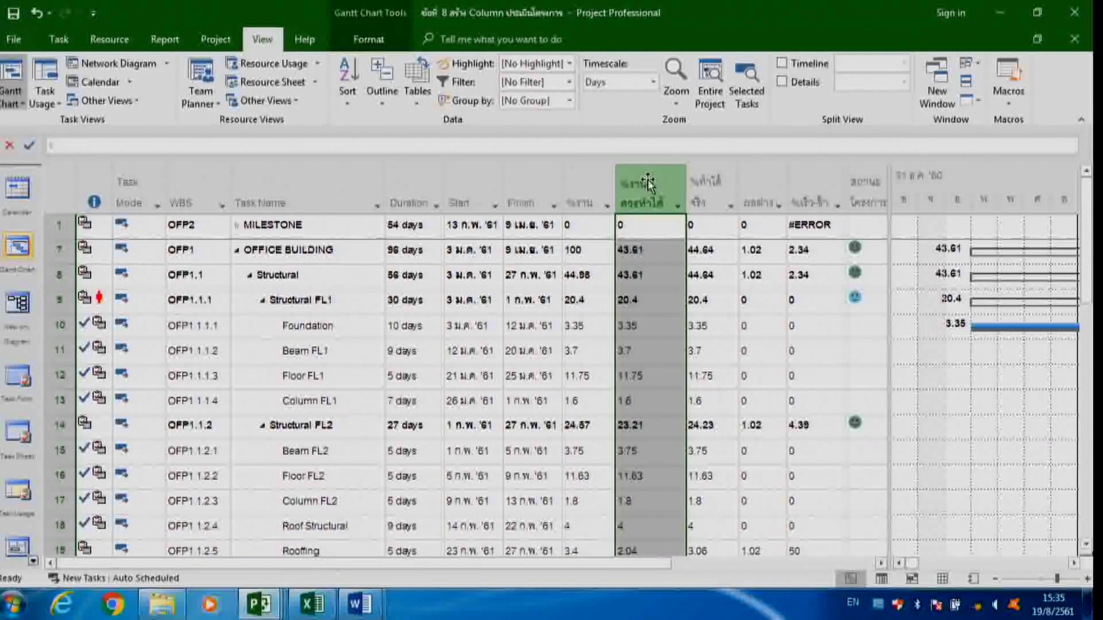
left_click(711, 171)
left_click(764, 172)
left_click(816, 172)
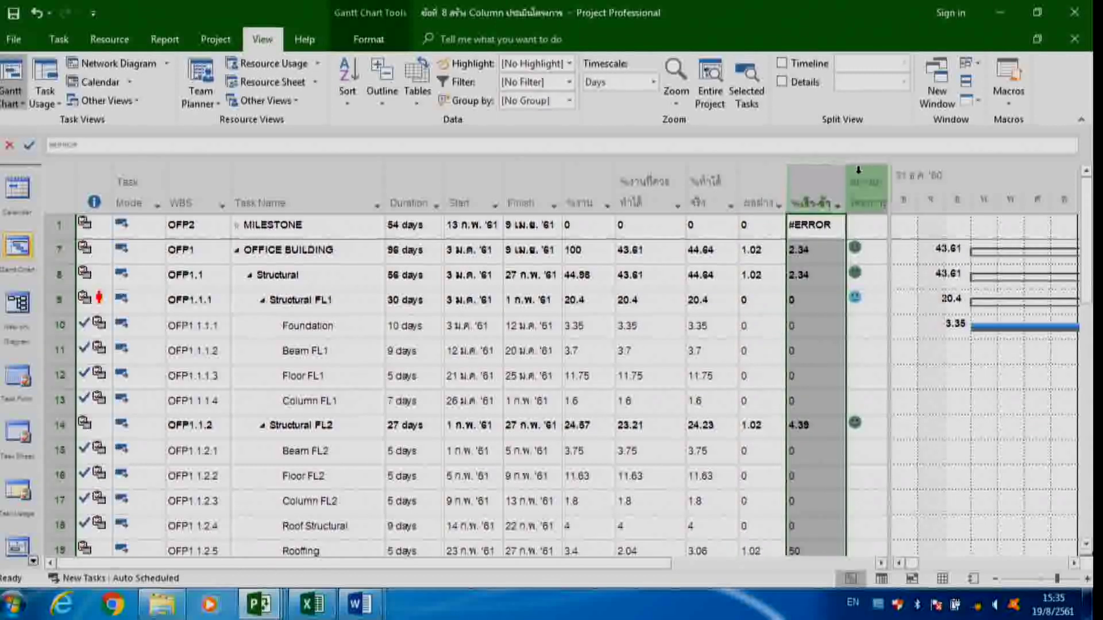
left_click(857, 173)
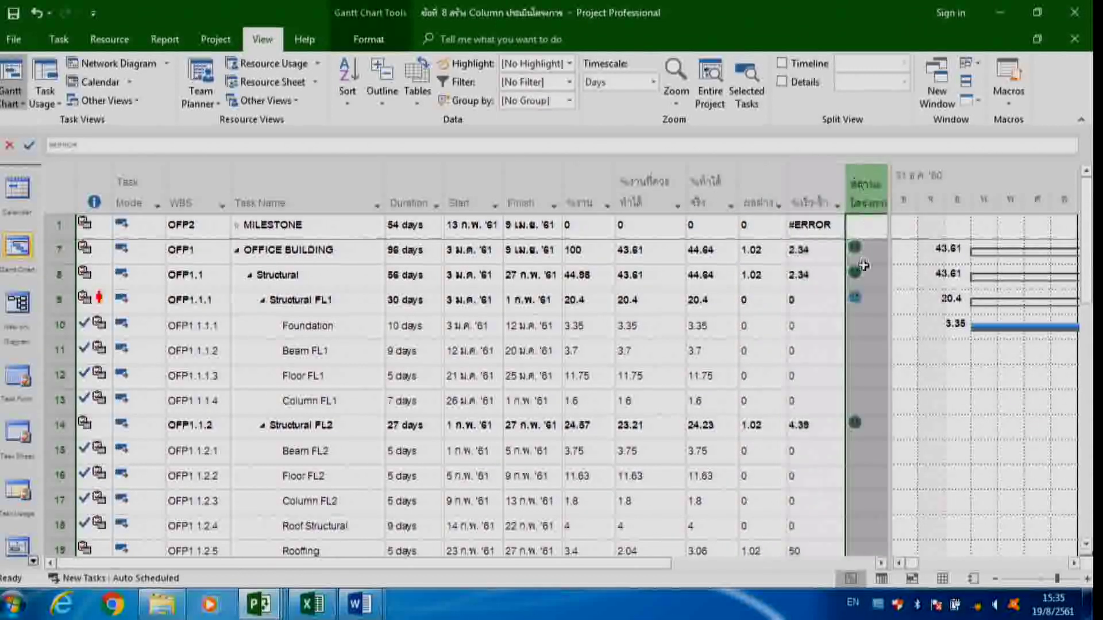
left_click(696, 562)
left_click(760, 523)
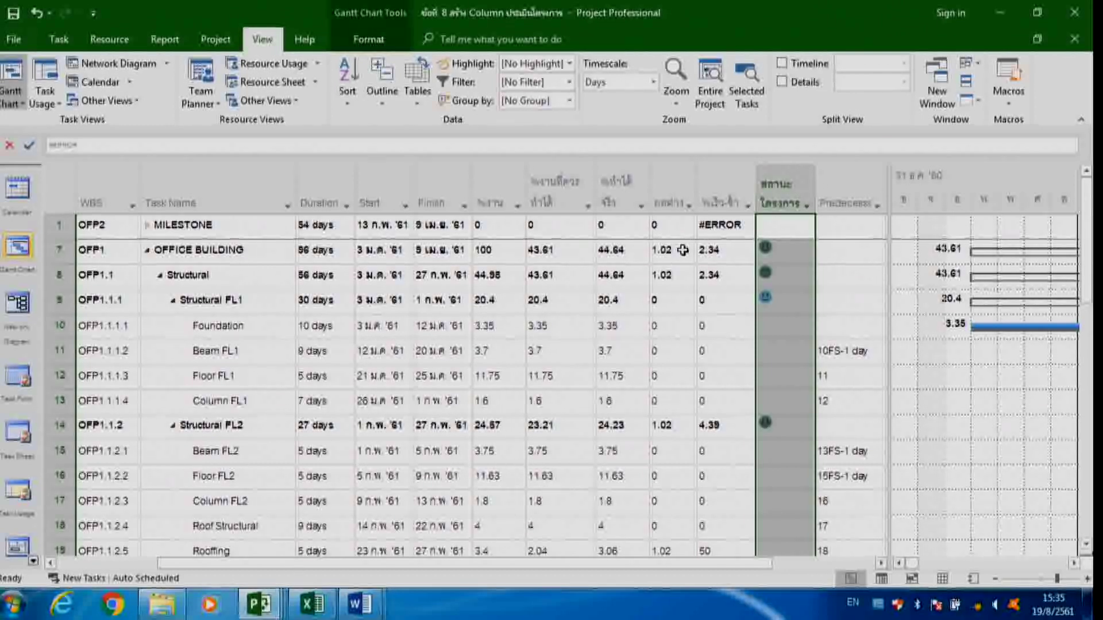
Open the custom field settings of the %งาน column, review the available field types and keep Number
left_click(495, 172)
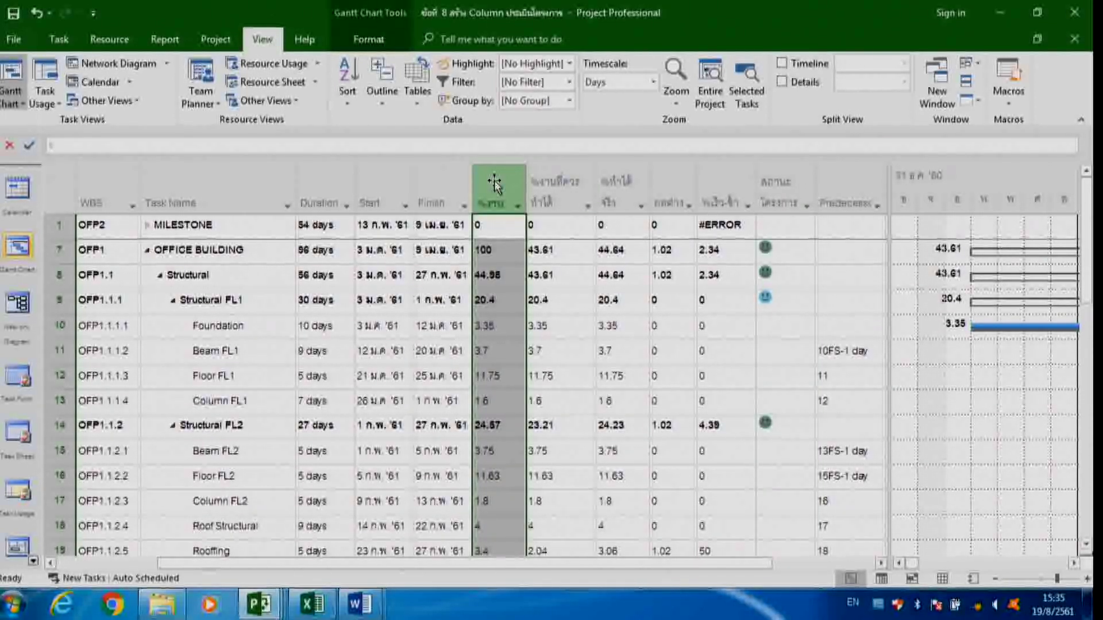
right_click(495, 184)
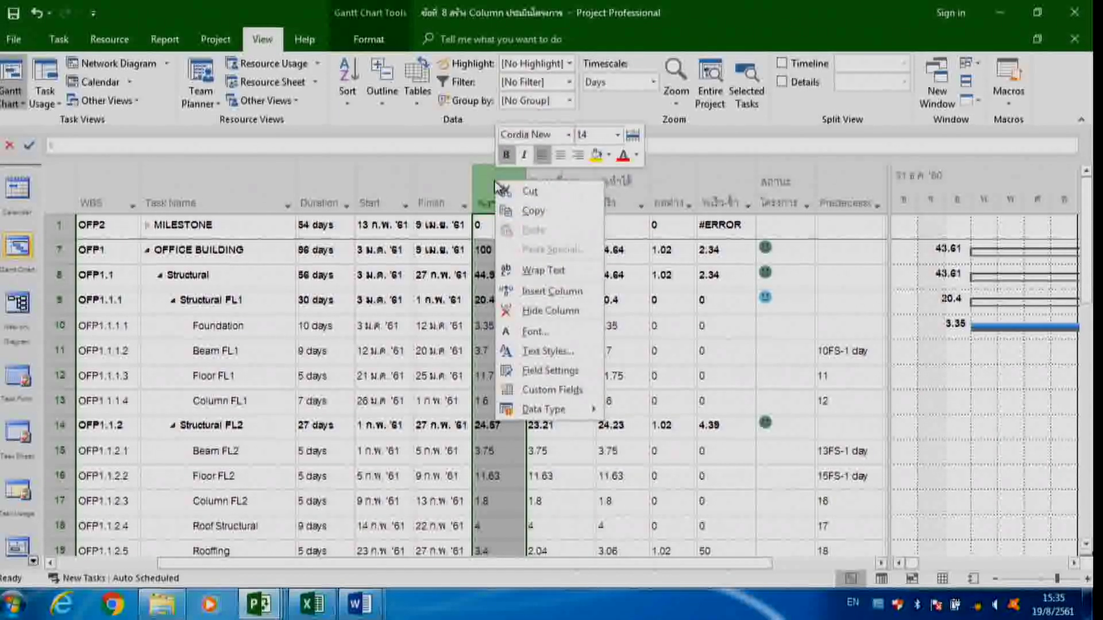
left_click(542, 394)
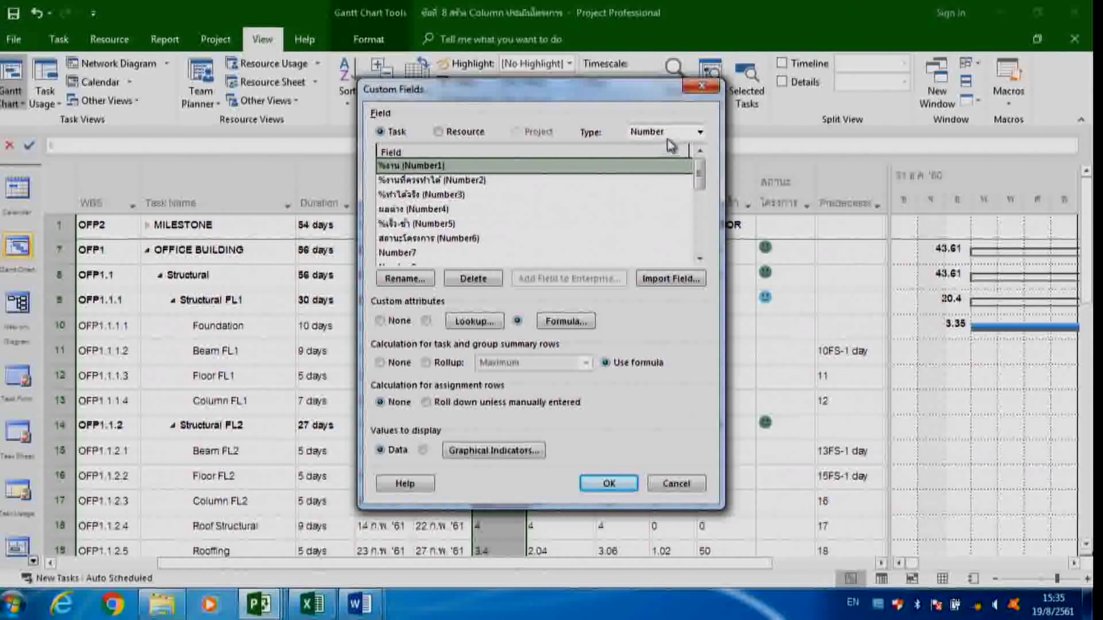
left_click(699, 132)
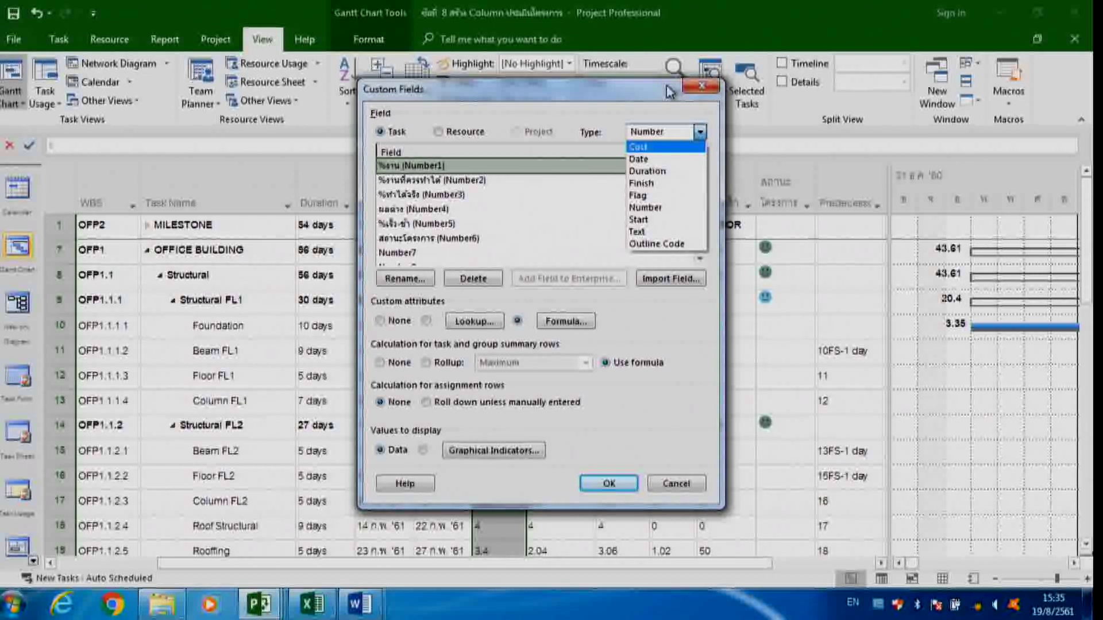
left_click(645, 208)
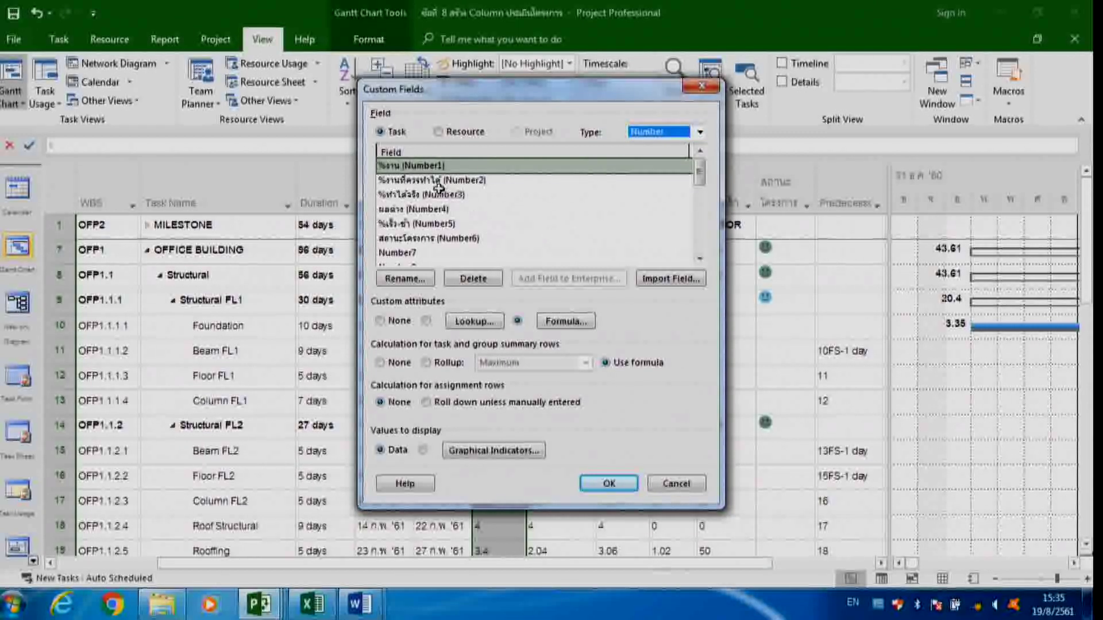
View the rename option for the %งาน (Number1) field, cancel it, and reposition the custom field settings
left_click(406, 280)
left_click_drag(622, 250, 583, 145)
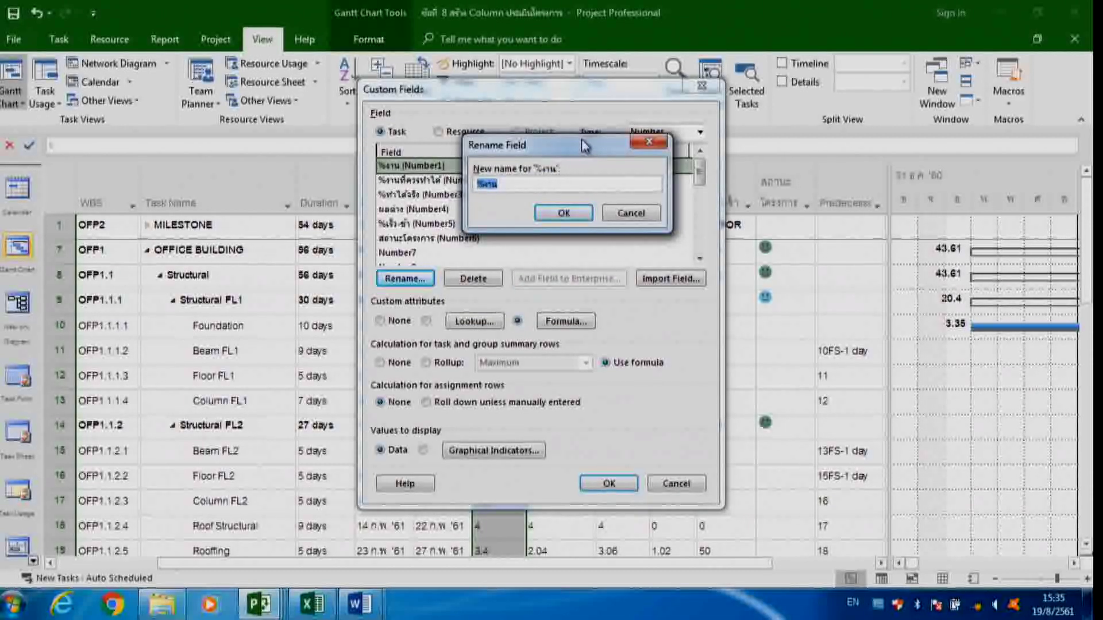
left_click(636, 148)
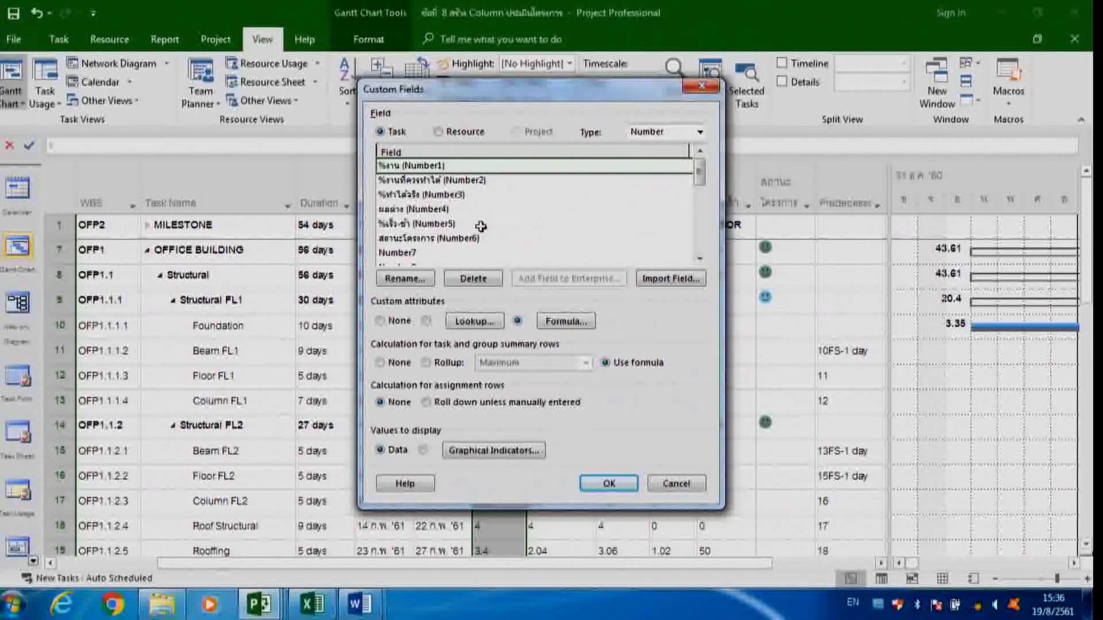
left_click_drag(483, 86, 443, 38)
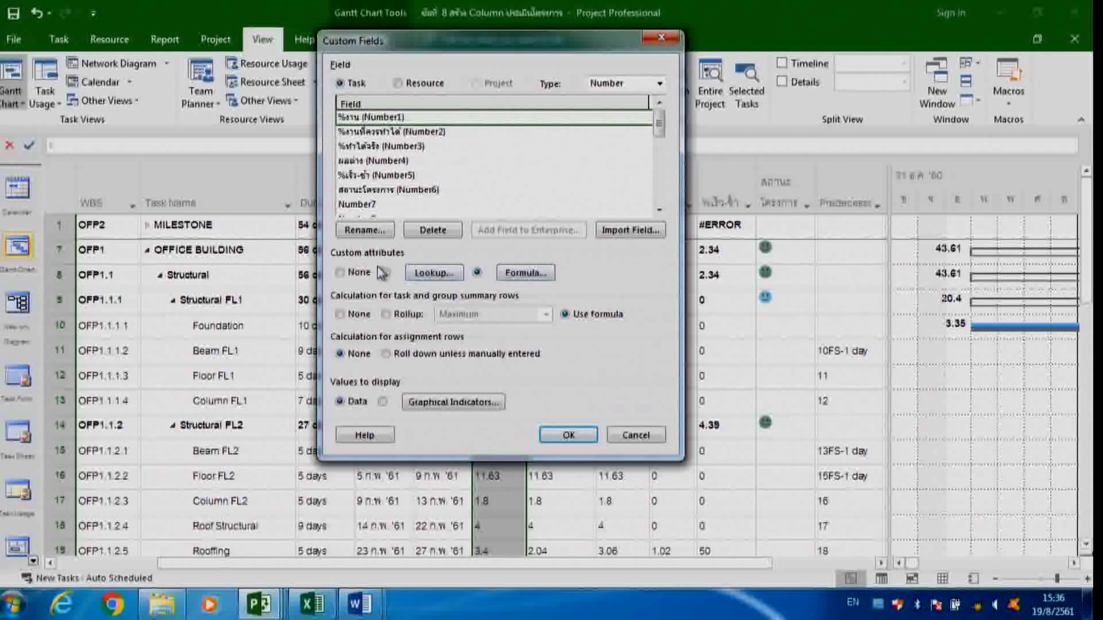
Inspect the lookup table editor of the %งาน field and cancel the switch from formula to lookup values
left_click(433, 273)
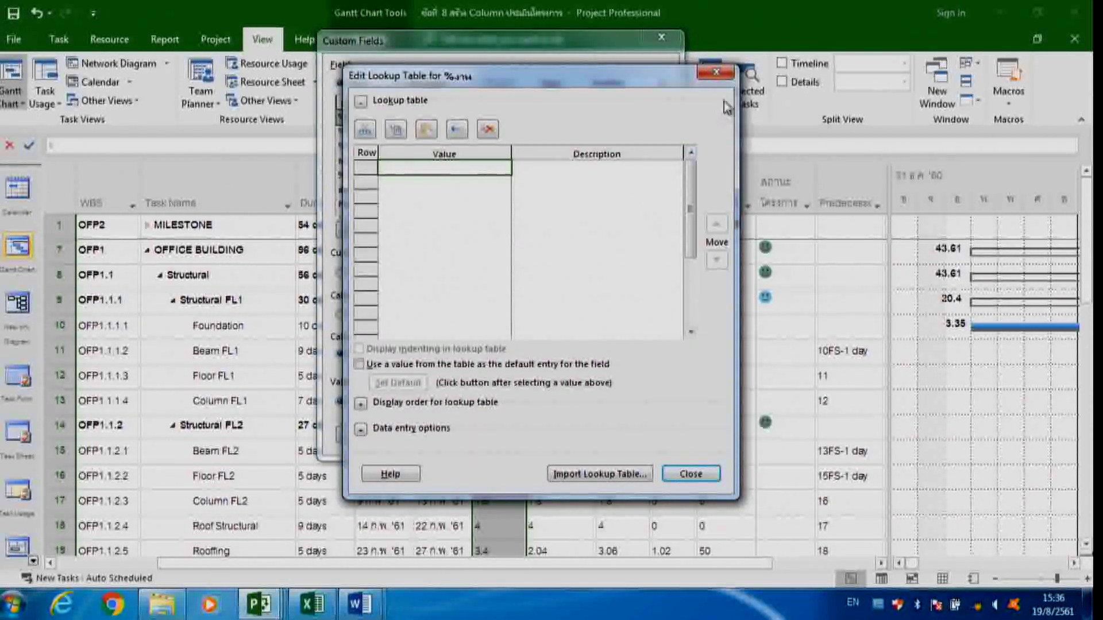
left_click(716, 72)
left_click(847, 267)
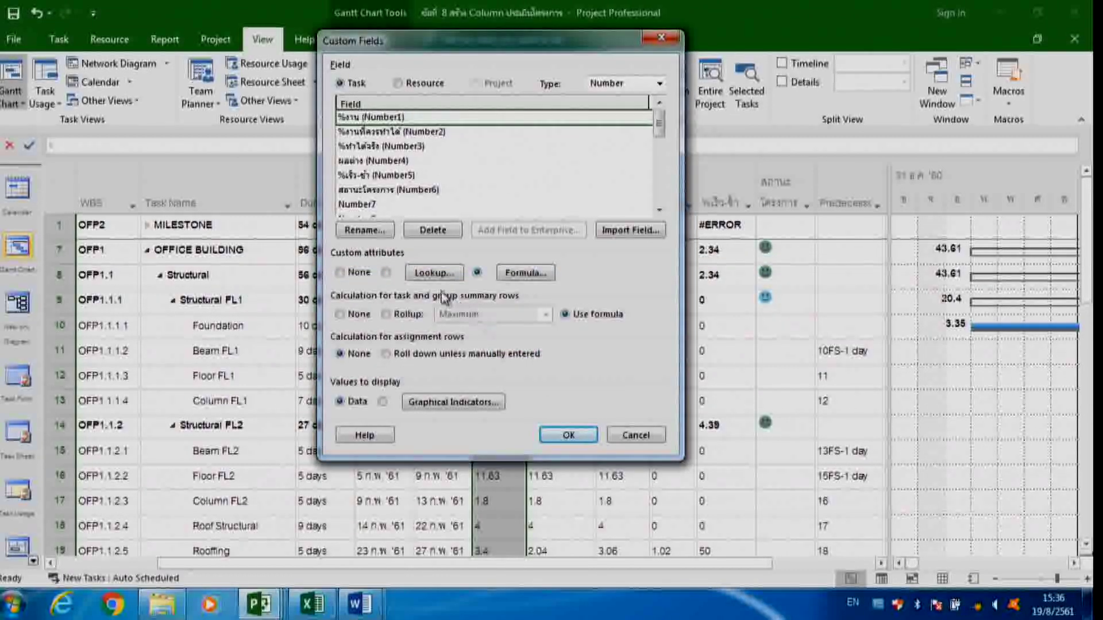
left_click(386, 273)
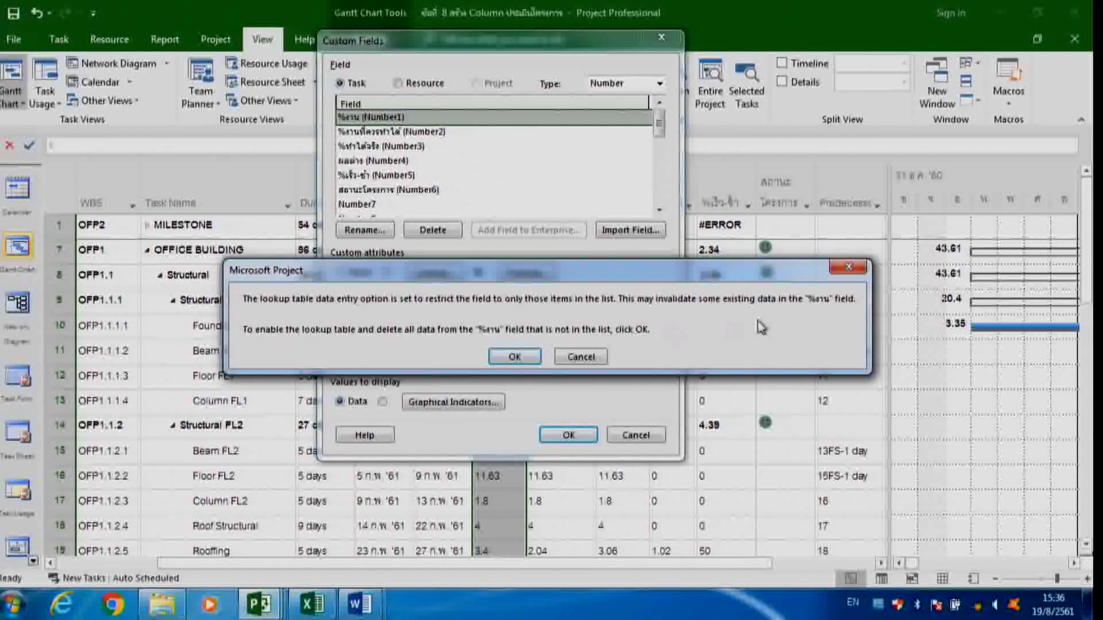
left_click(846, 267)
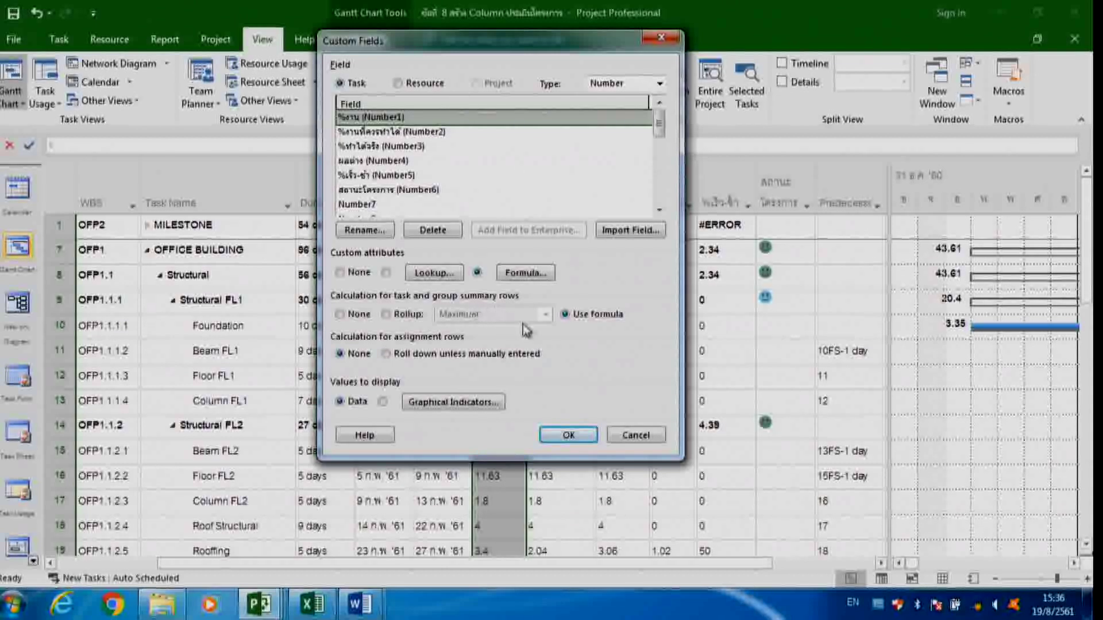
Review the Rollup calculations for the %งาน field's task and group summary rows, return to Use formula and accept the settings
left_click(395, 315)
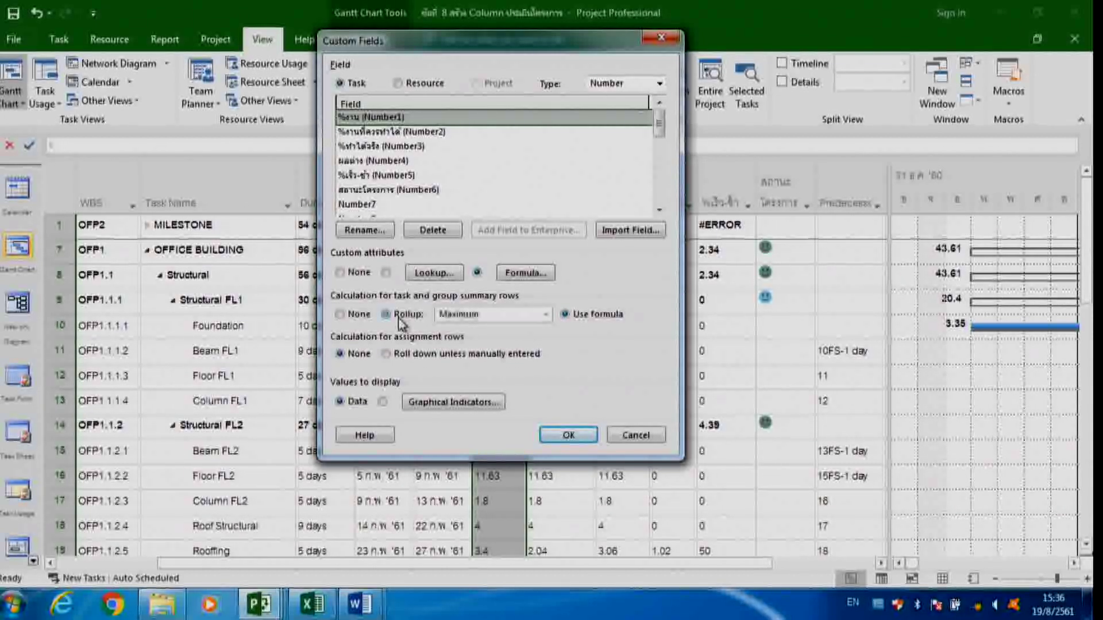
left_click(546, 315)
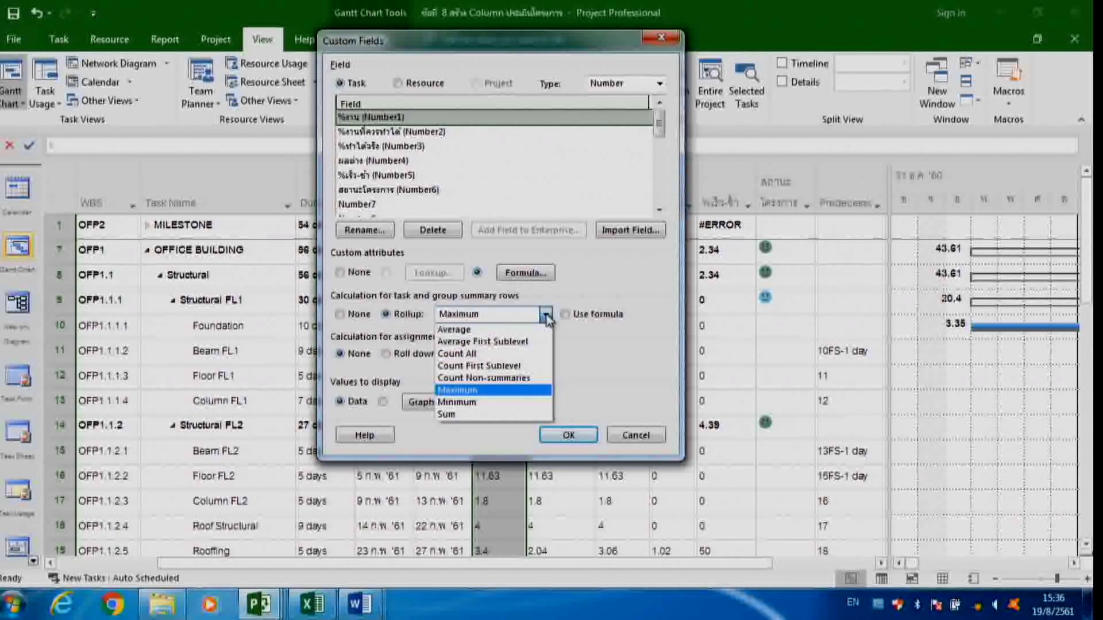
left_click(545, 315)
left_click(565, 314)
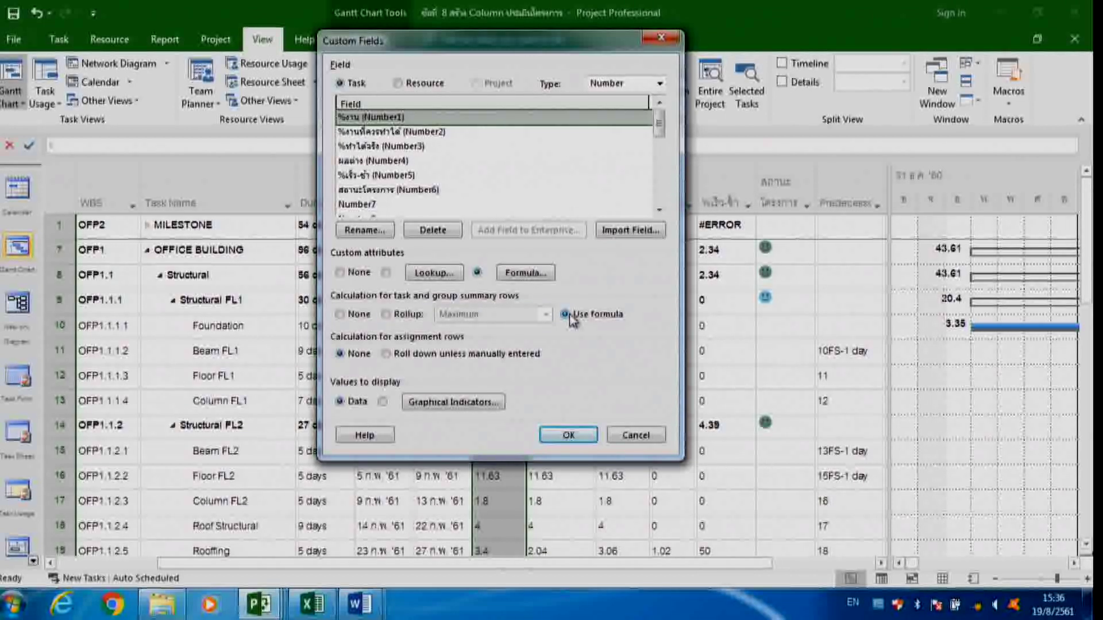
left_click(567, 435)
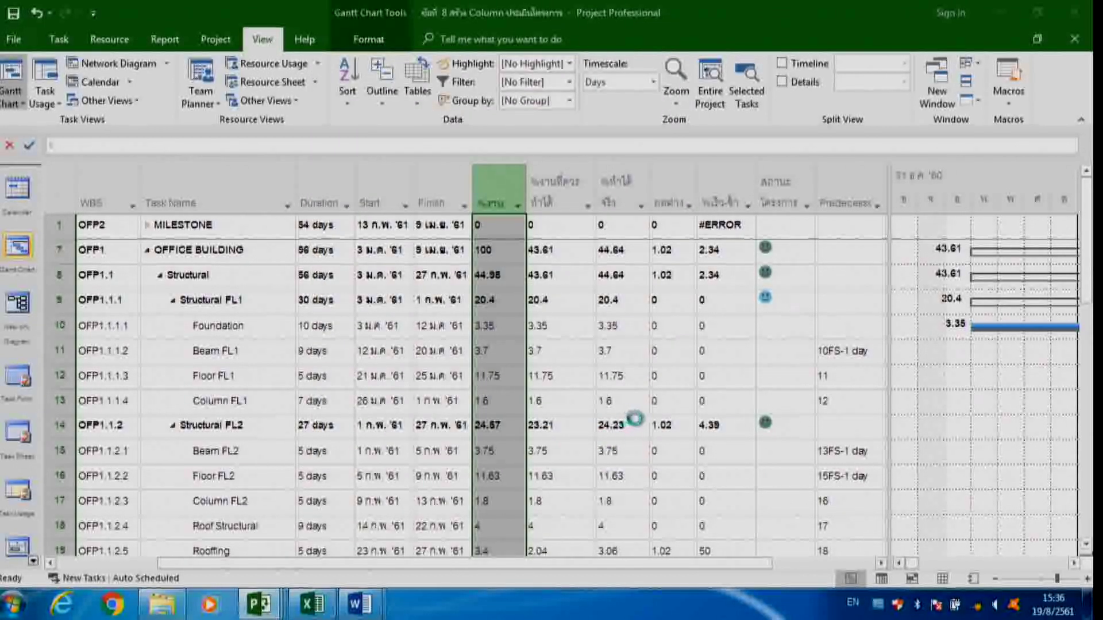
Inspect the %งาน field's formula, browse the Cost and Date fields available for insertion, and close the formula without saving
right_click(499, 216)
left_click(562, 402)
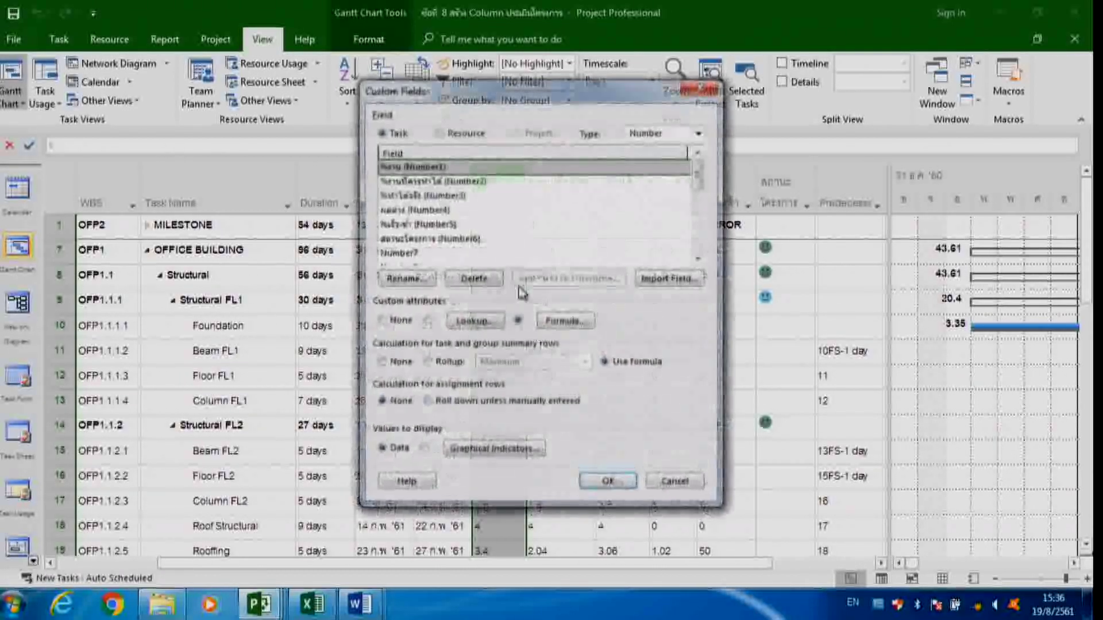
left_click(551, 320)
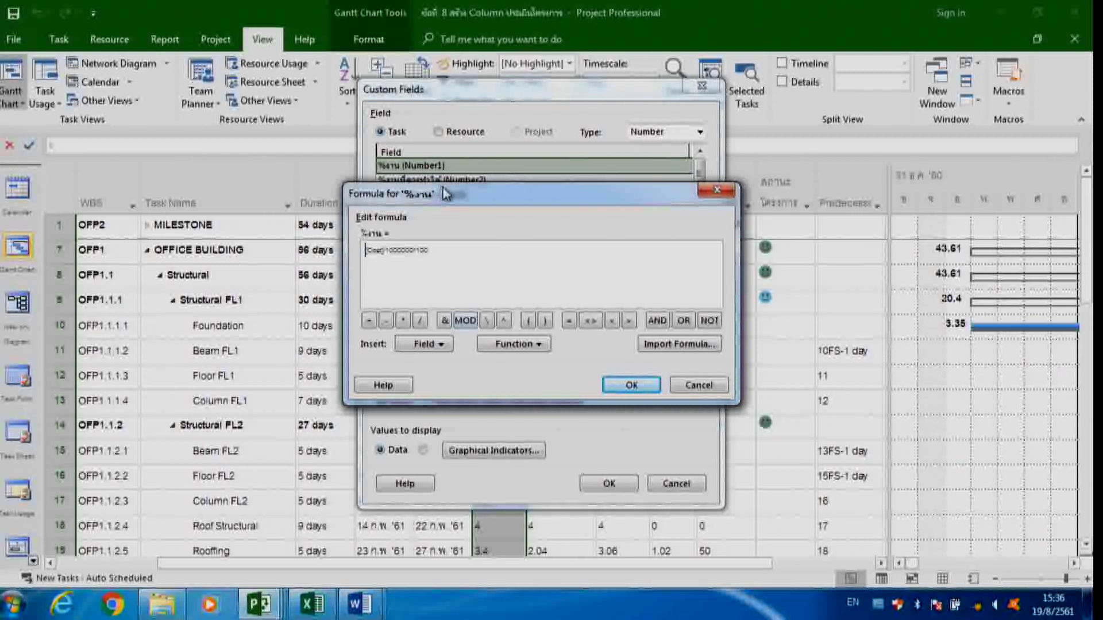
left_click_drag(446, 194, 492, 99)
left_click(480, 248)
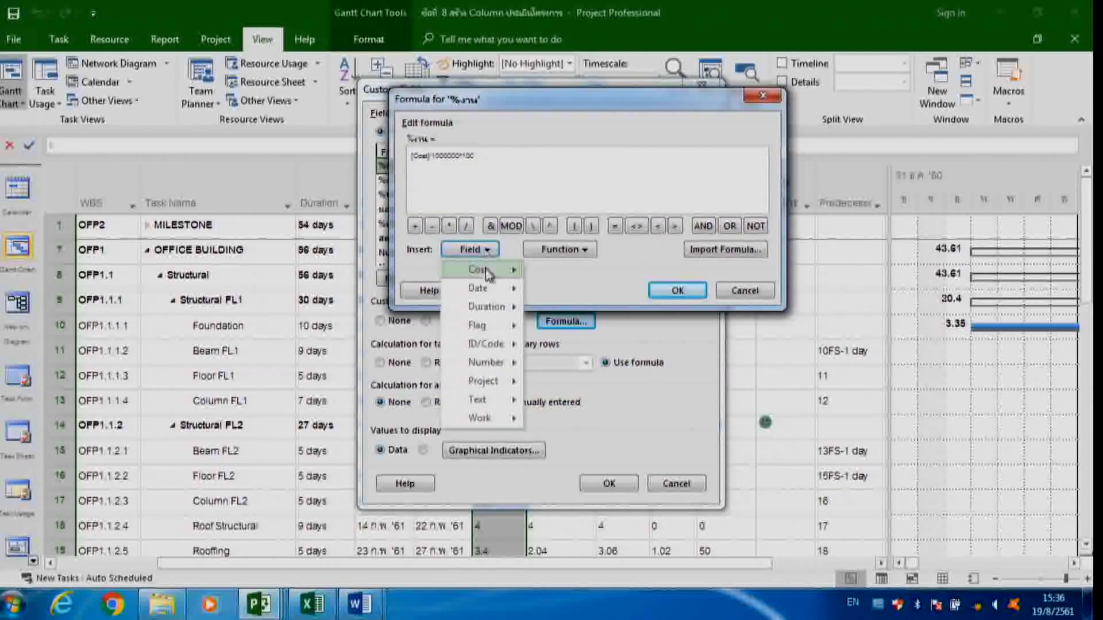
mouse_move(485, 269)
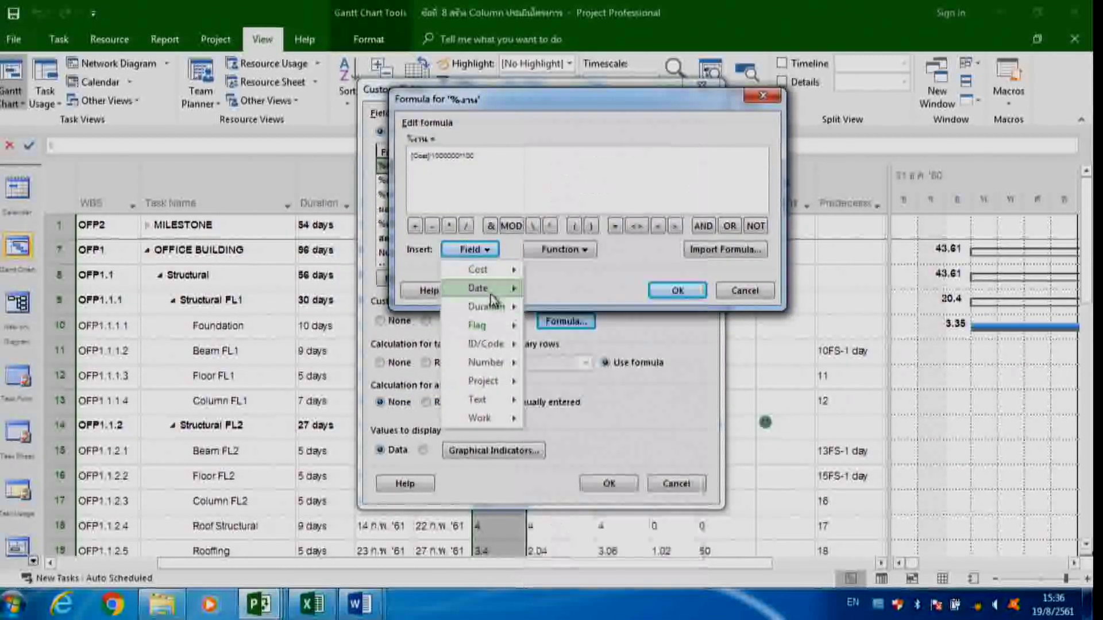
mouse_move(493, 288)
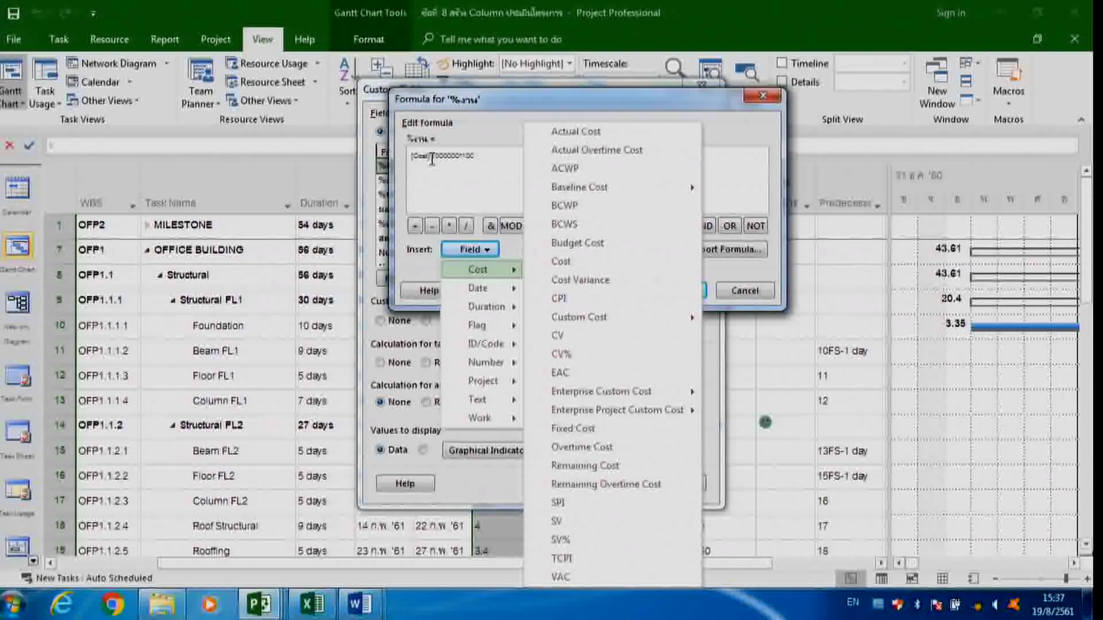
left_click(700, 110)
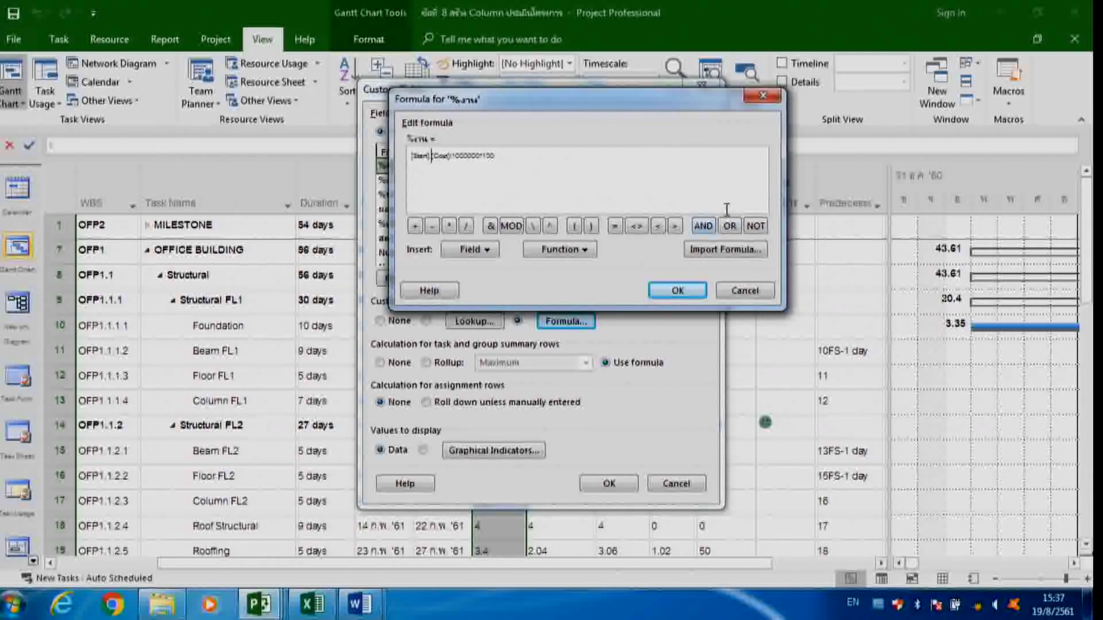
left_click(763, 96)
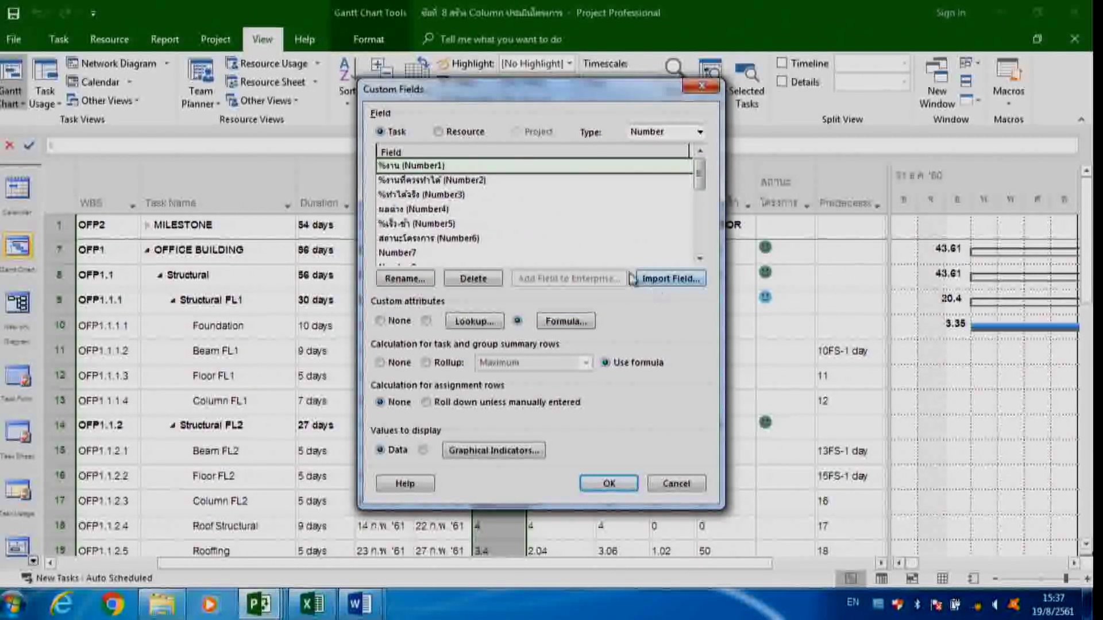
Review the formulas of the %งานที่ควรทำได้ (Number2) and %ทำได้จริง (Number3) fields, leaving both without saving
left_click(448, 181)
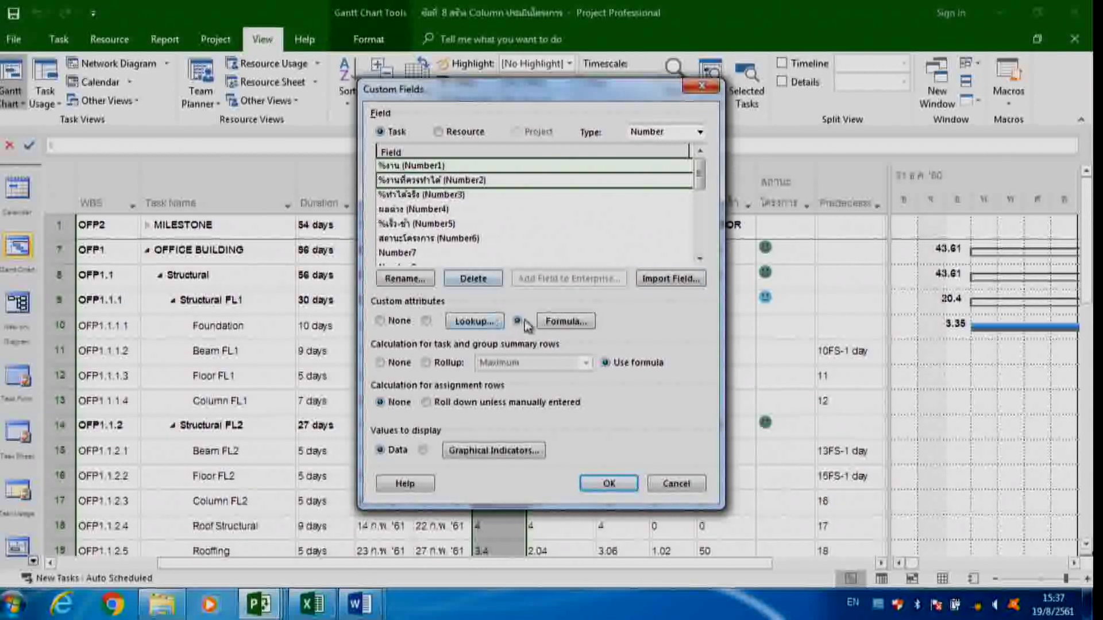
left_click(566, 321)
left_click_drag(484, 188, 511, 92)
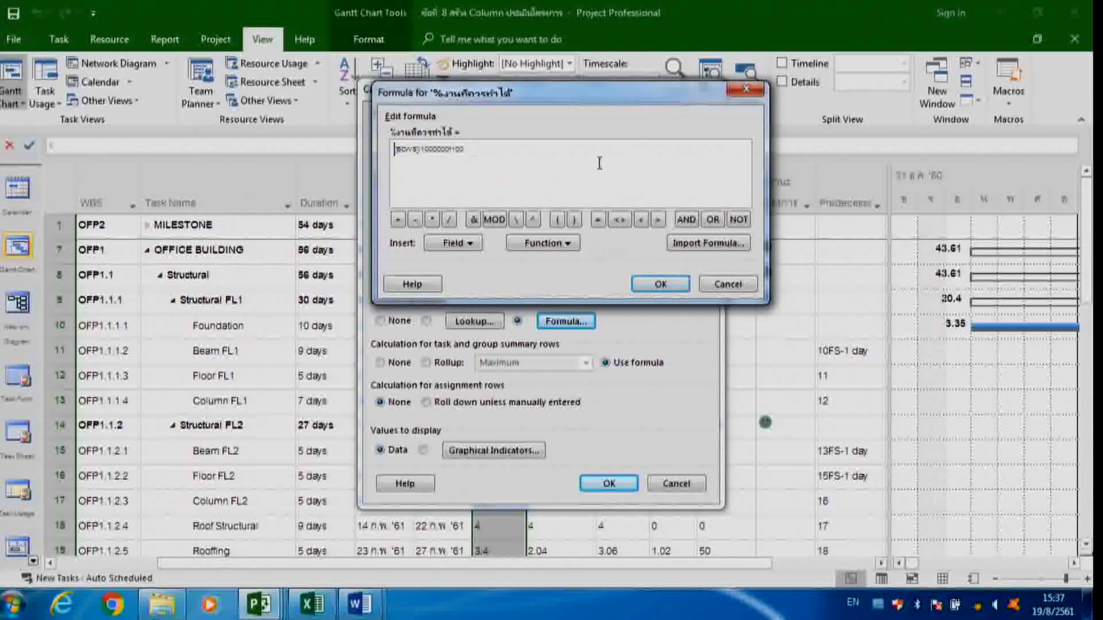
left_click(745, 89)
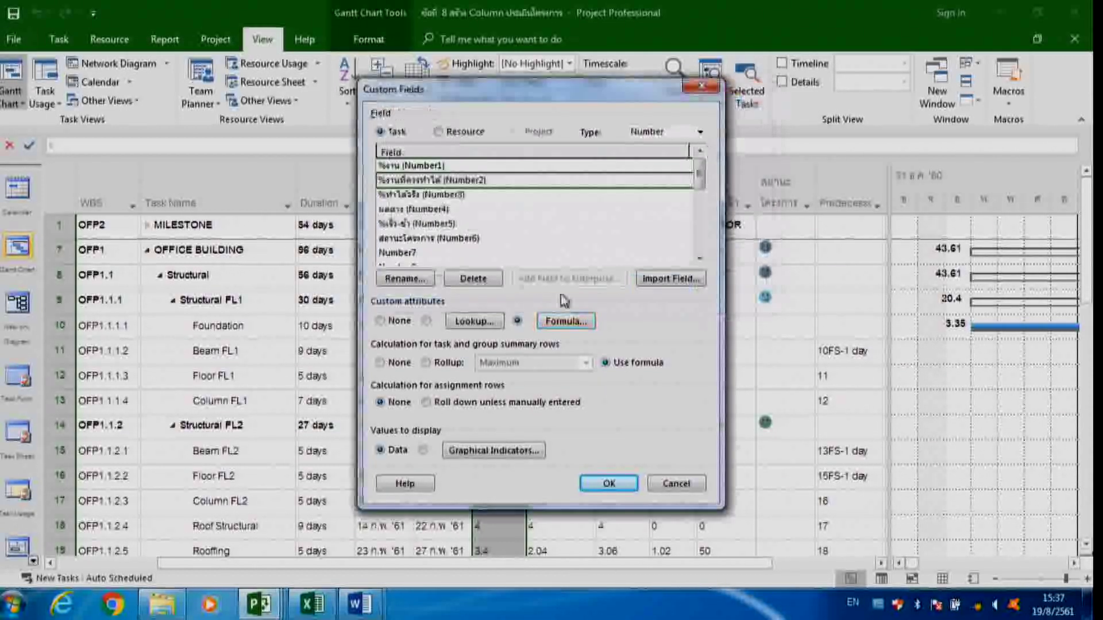
left_click(418, 195)
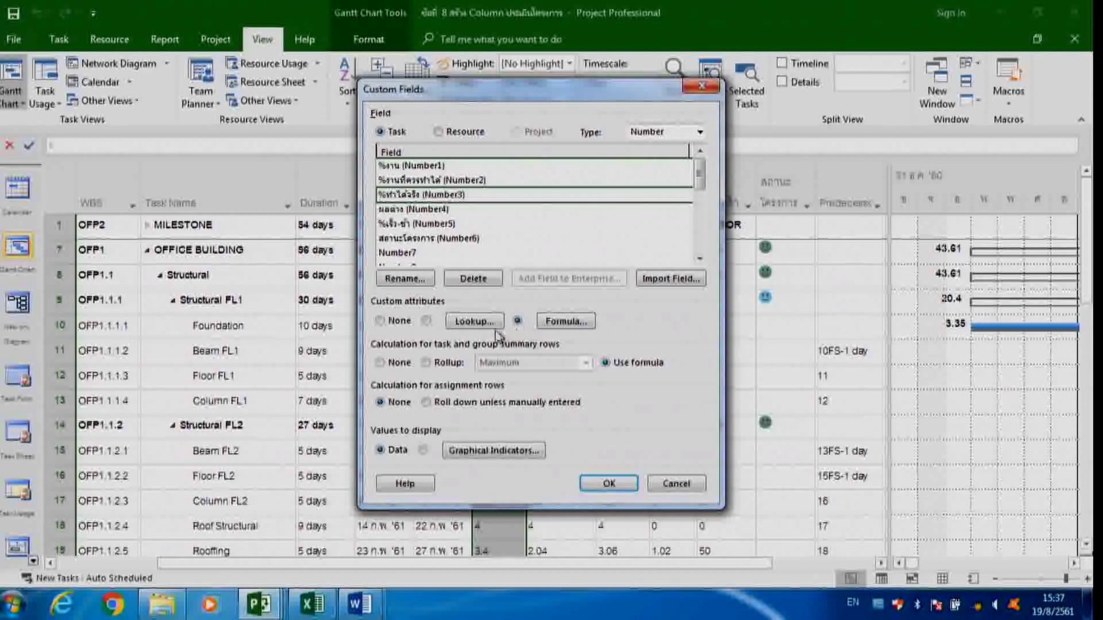
left_click(566, 322)
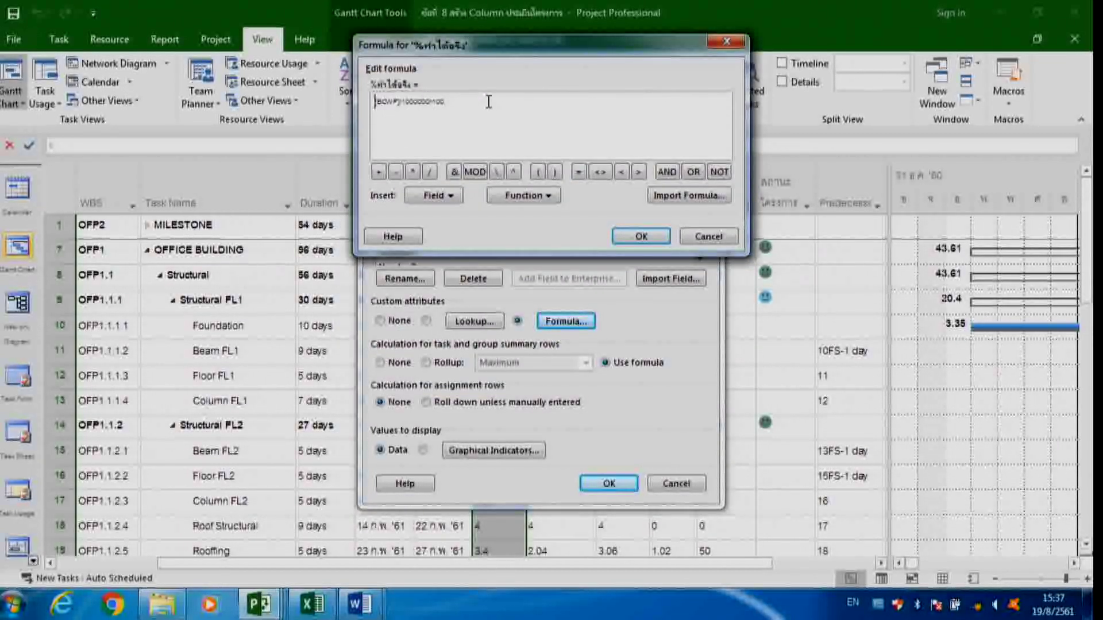
left_click(723, 45)
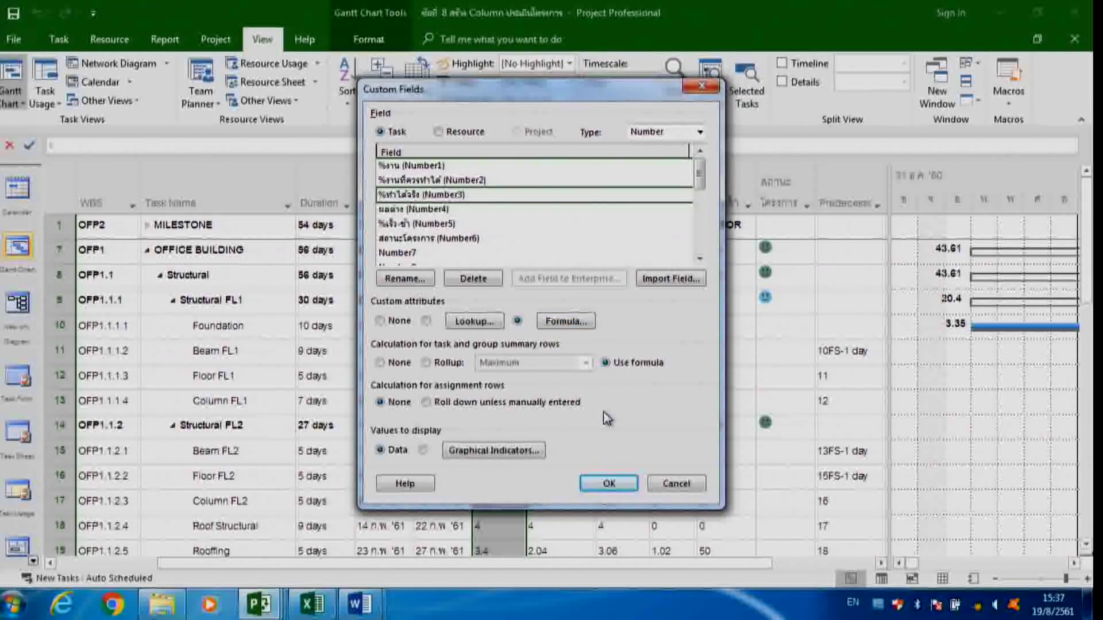
Review the formulas of the ผลต่าง (Number4) and %เร็ว-ช้า (Number5) fields, leaving both without saving
left_click(404, 209)
left_click(560, 323)
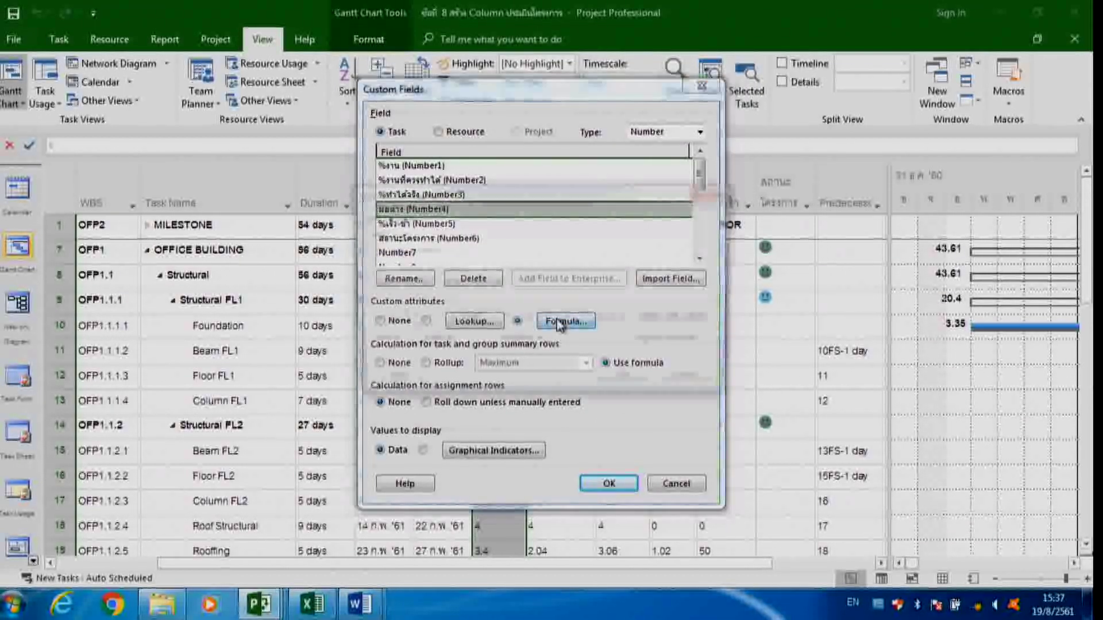
left_click_drag(526, 198, 535, 107)
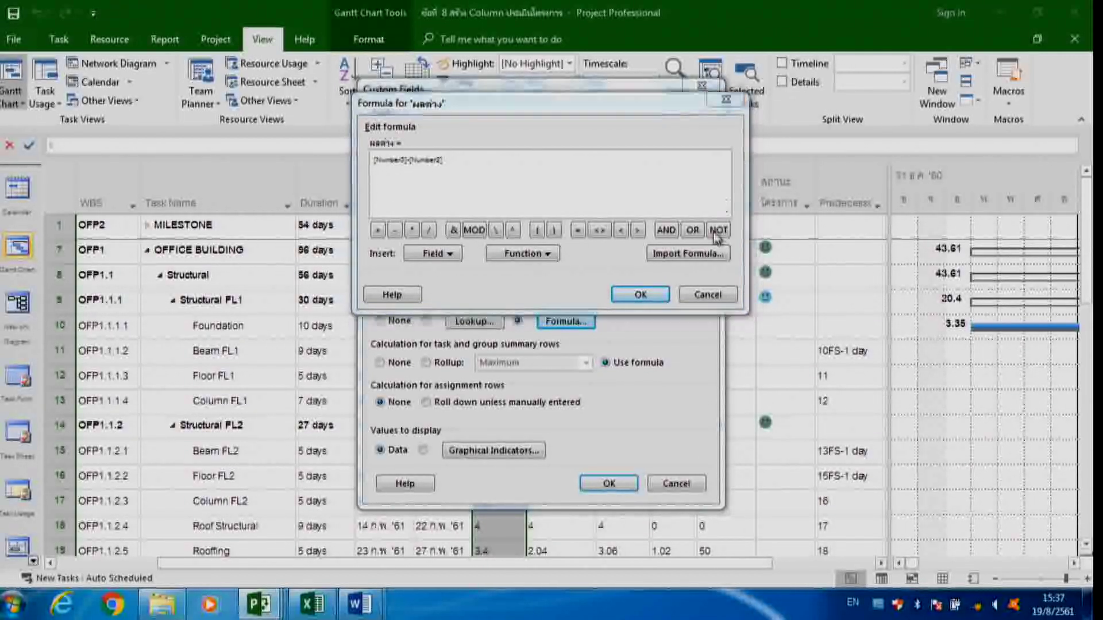
left_click(725, 100)
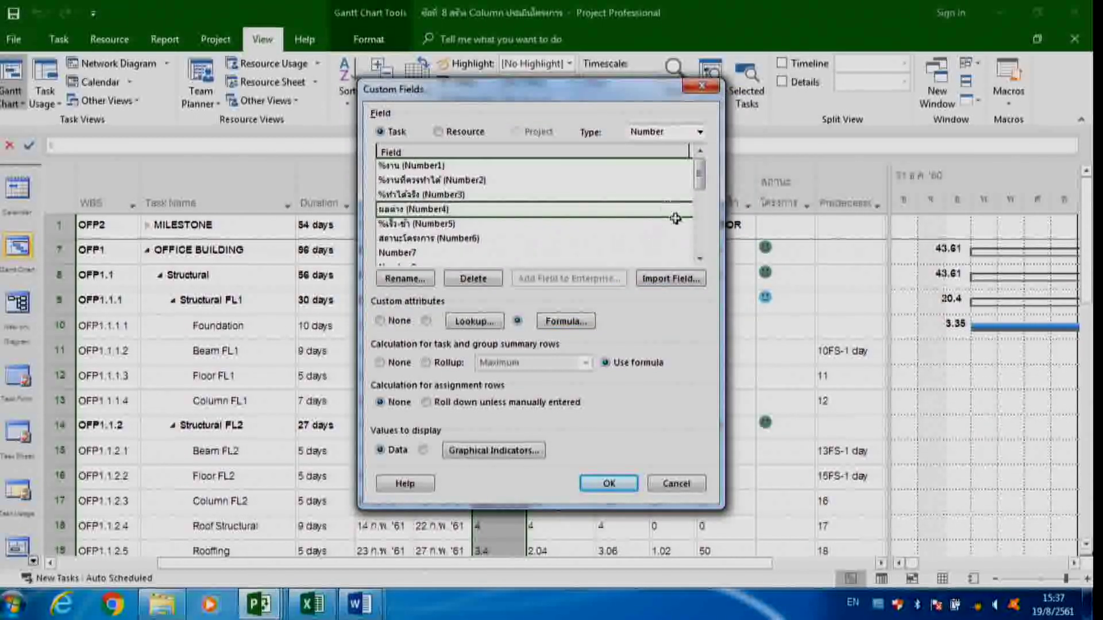
left_click(430, 227)
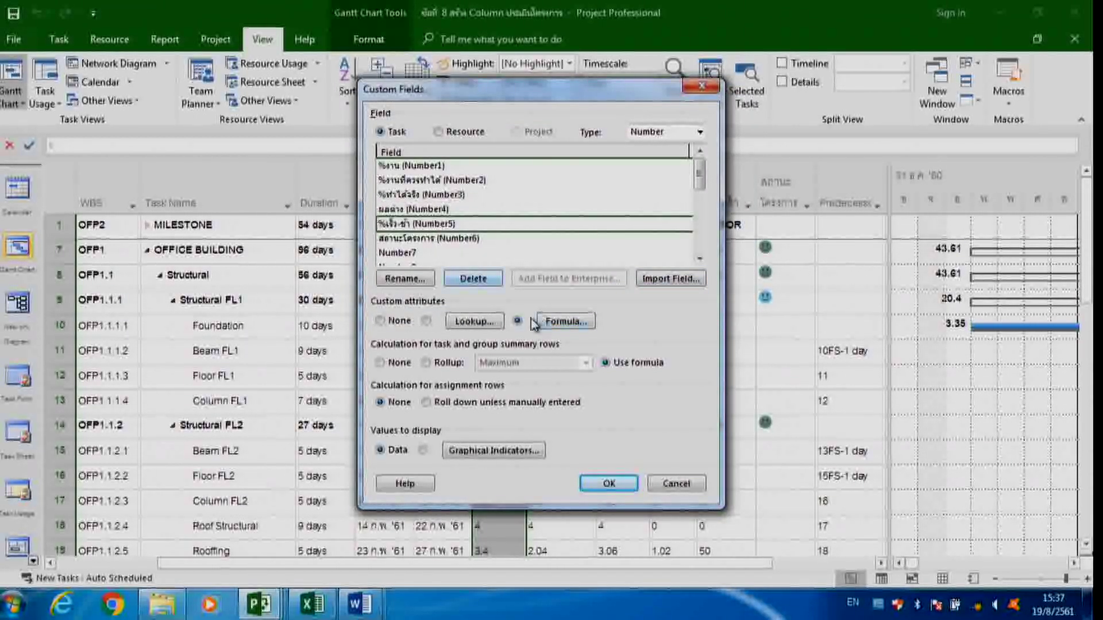
left_click(570, 321)
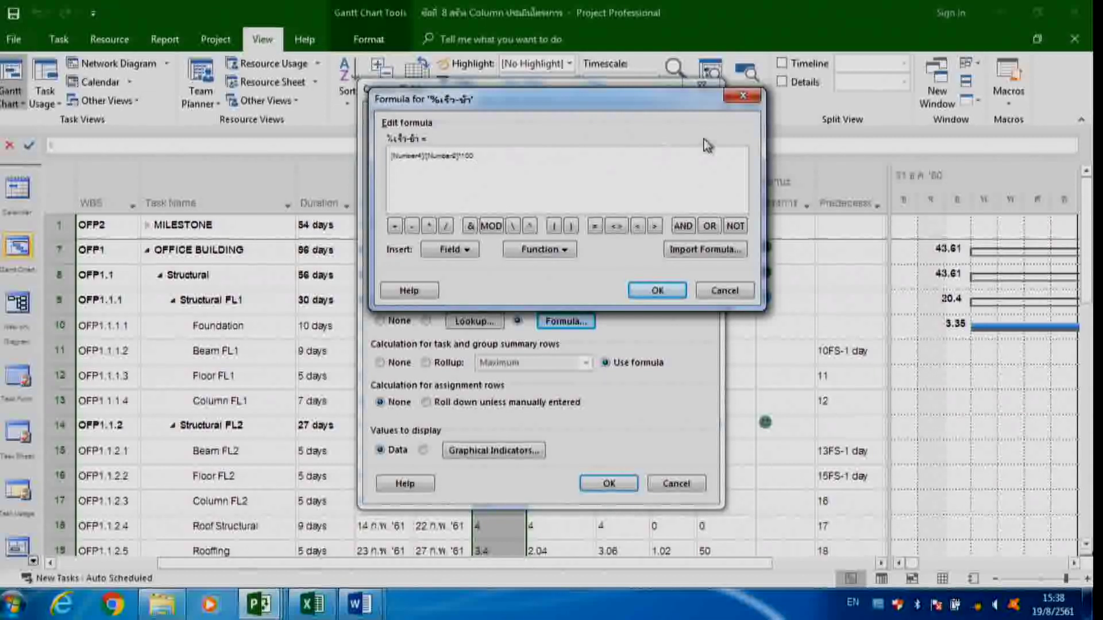
left_click(743, 96)
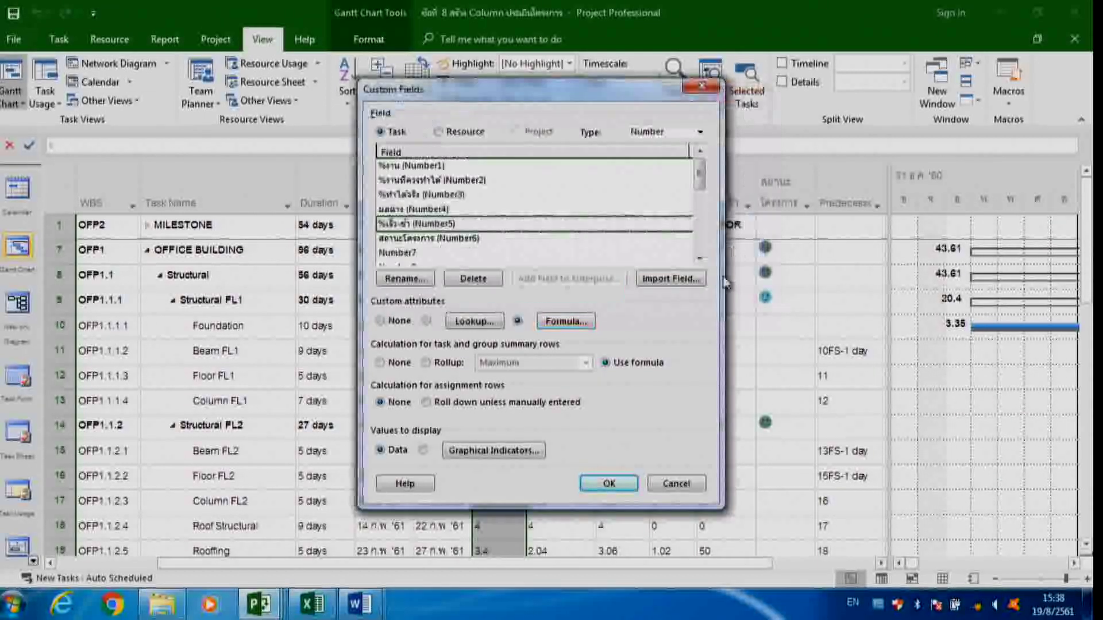
Inspect the graphical indicator criteria for summary rows of the สถานะโครงการ (Number6) field, discard the changes and close the custom field settings
left_click(456, 238)
left_click_drag(484, 94, 484, 21)
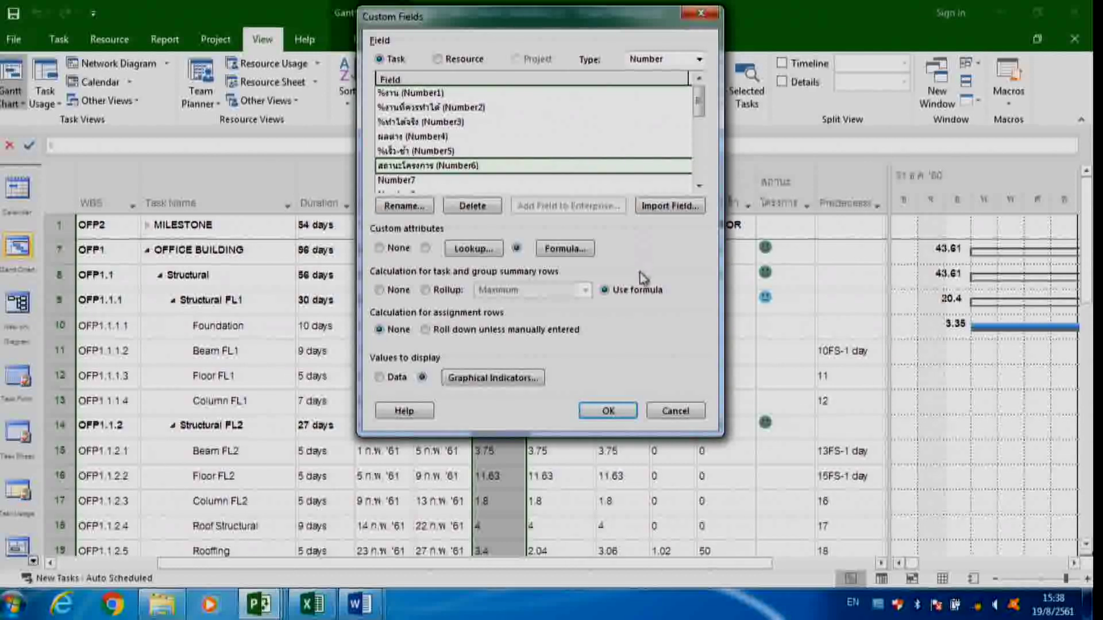
left_click(424, 151)
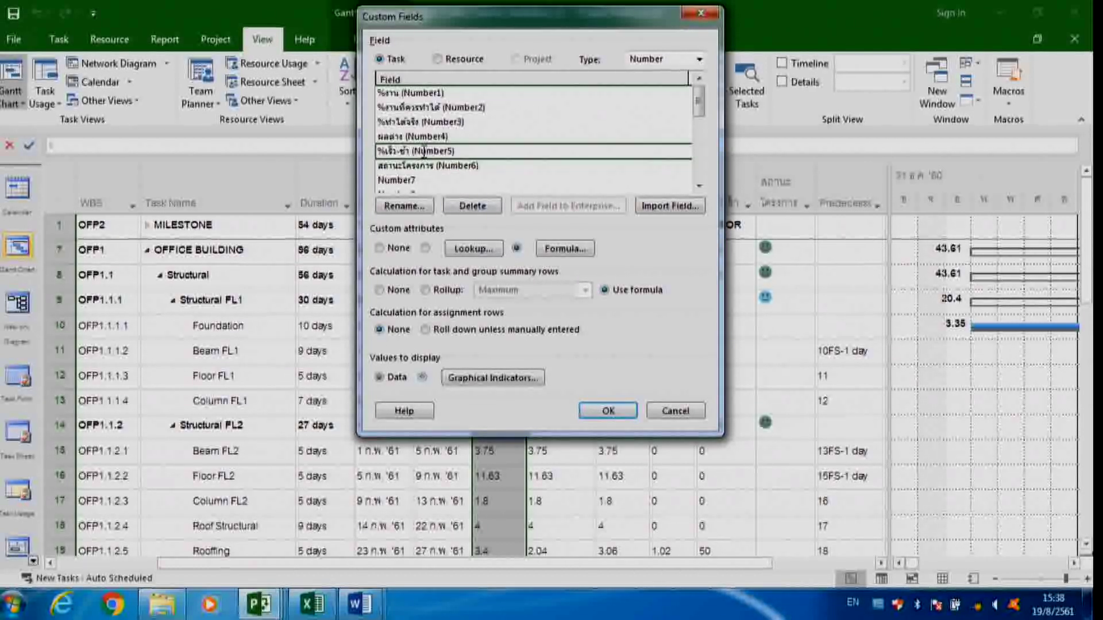
left_click(426, 165)
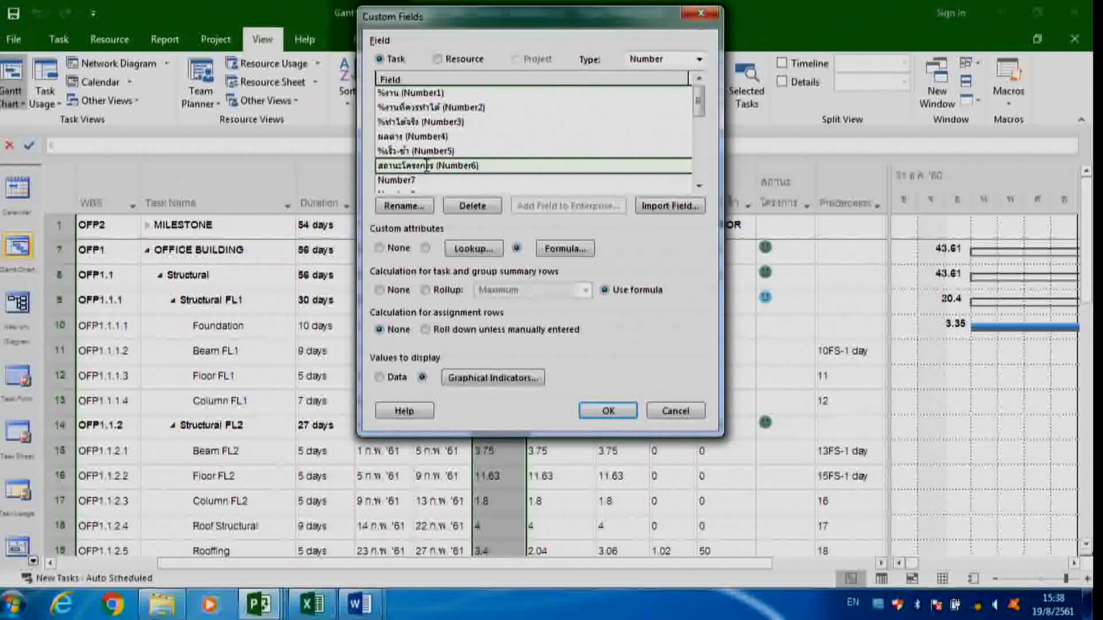
left_click(515, 386)
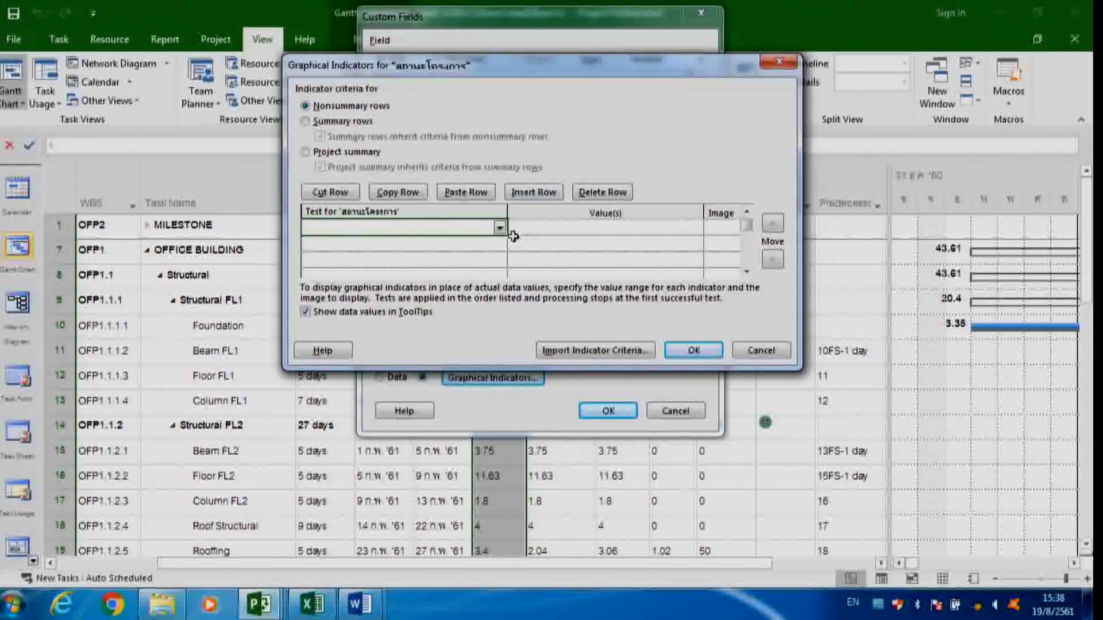
left_click(333, 123)
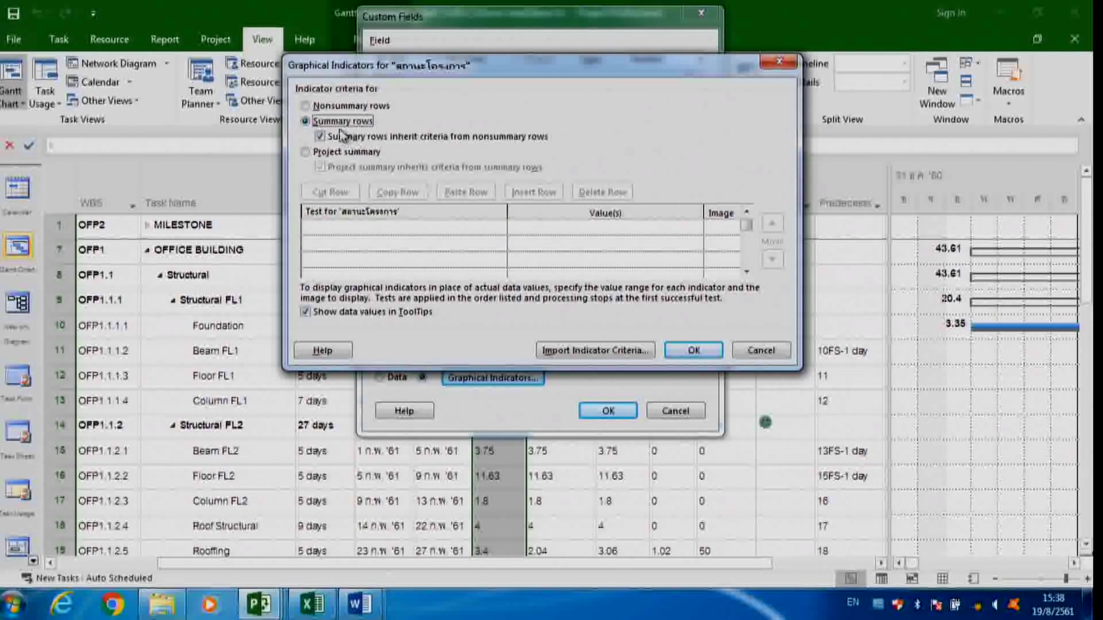
left_click(319, 137)
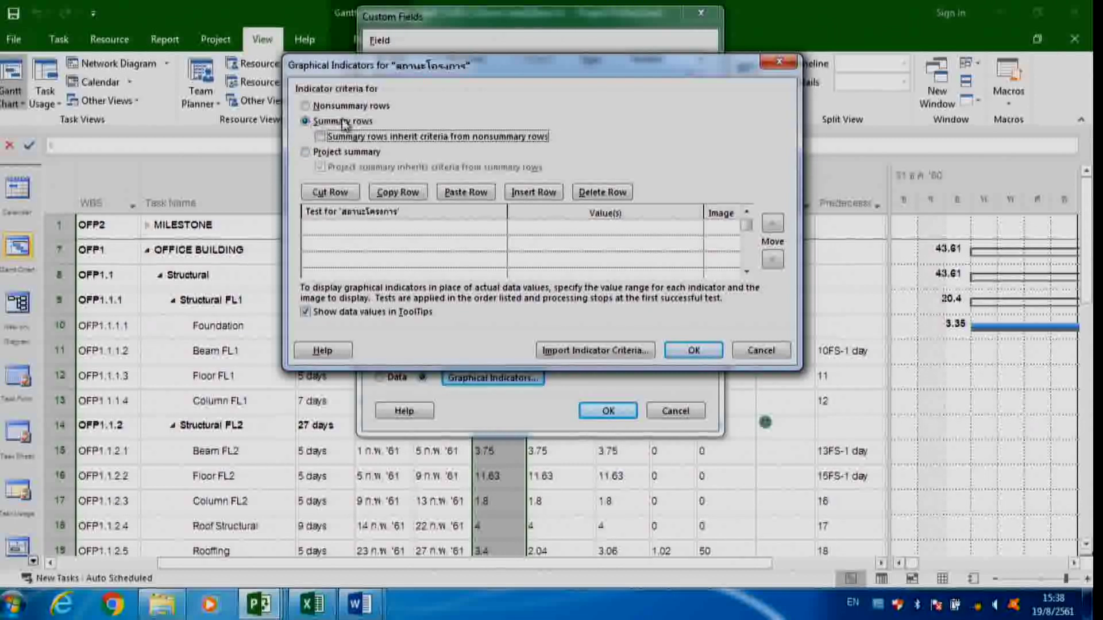
left_click(597, 230)
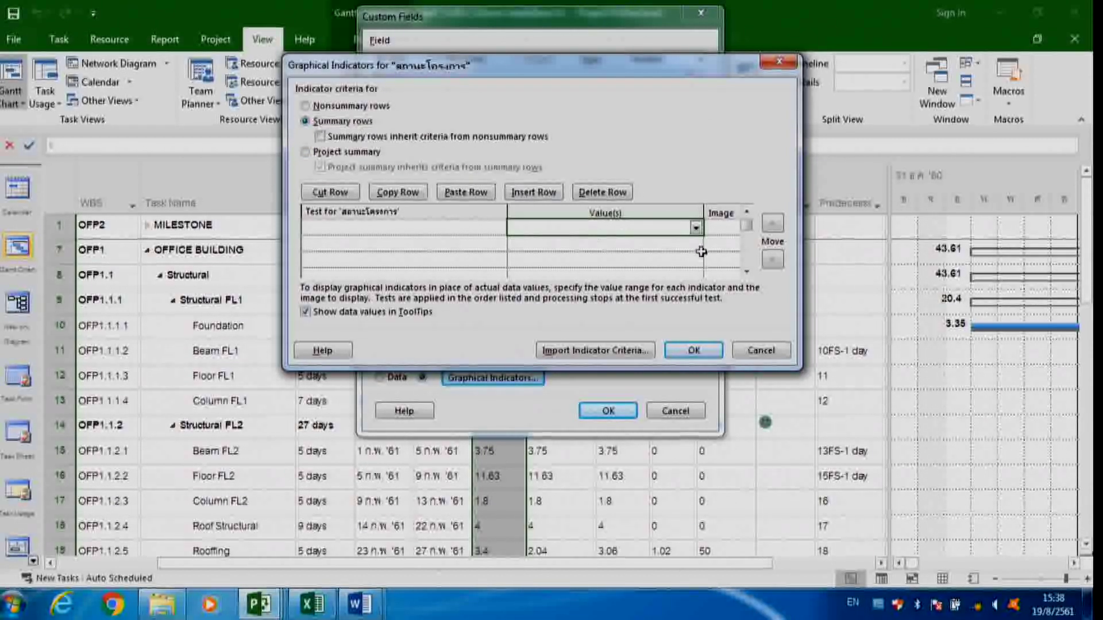
left_click(778, 61)
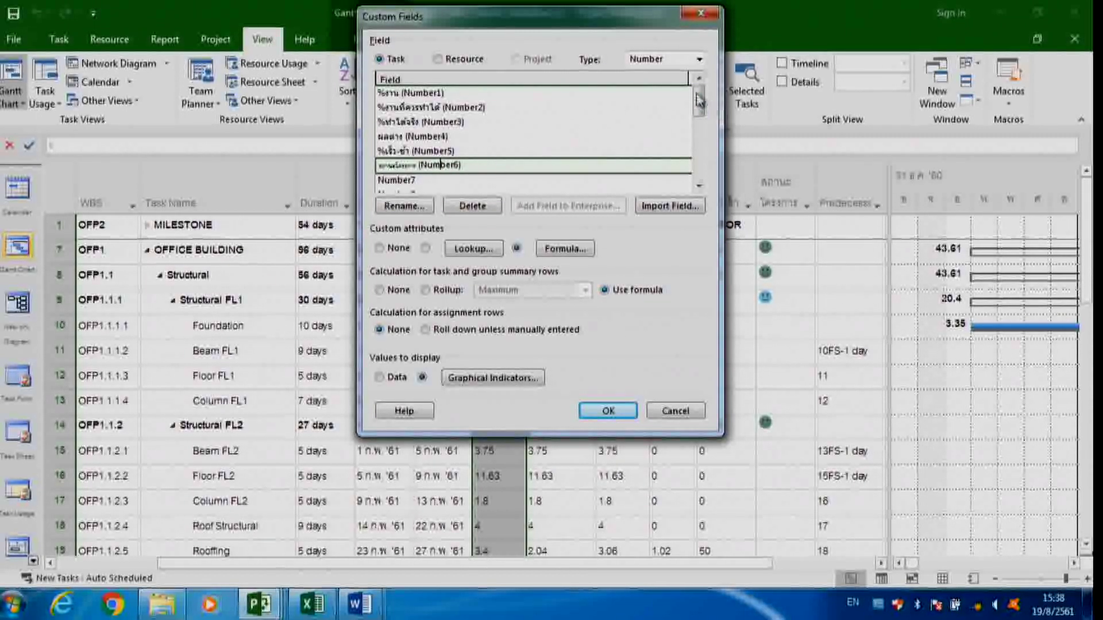
key("Return")
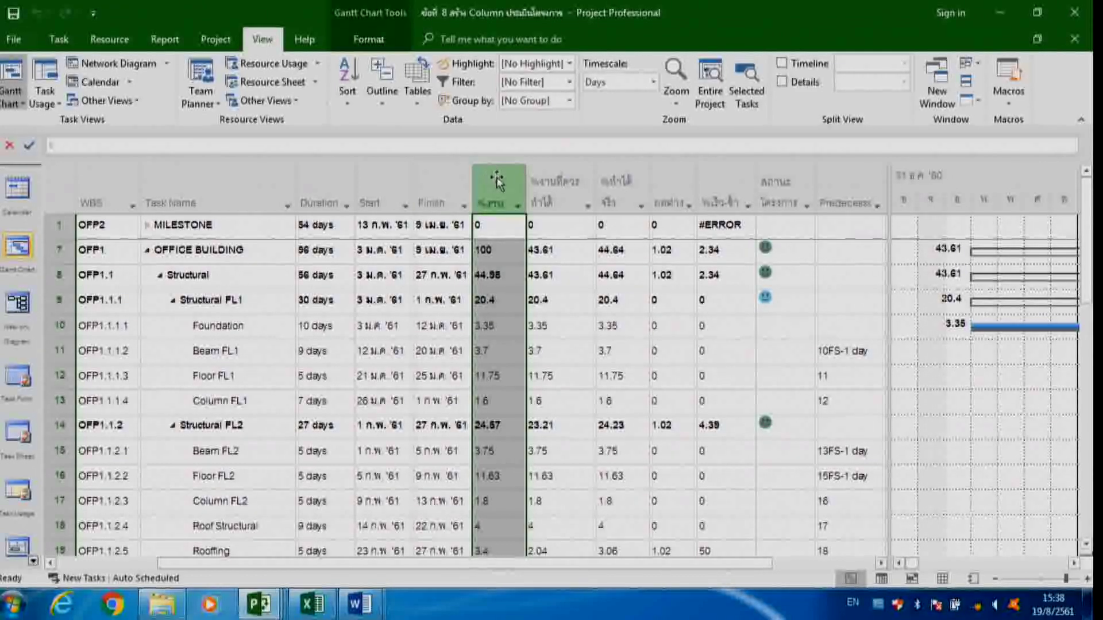
Highlight the evaluation columns from %งานที่ควรทำได้ through สถานะโครงการ one by one, and narrow the task table to end just past them
left_click(557, 187)
left_click(617, 167)
left_click(672, 166)
left_click(724, 167)
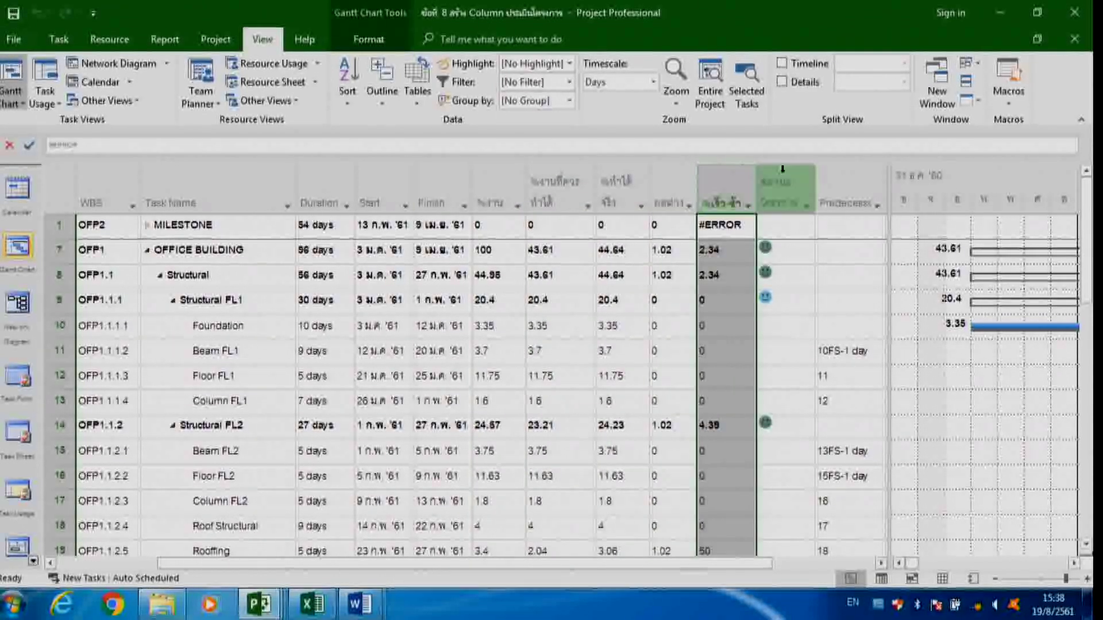
left_click(785, 167)
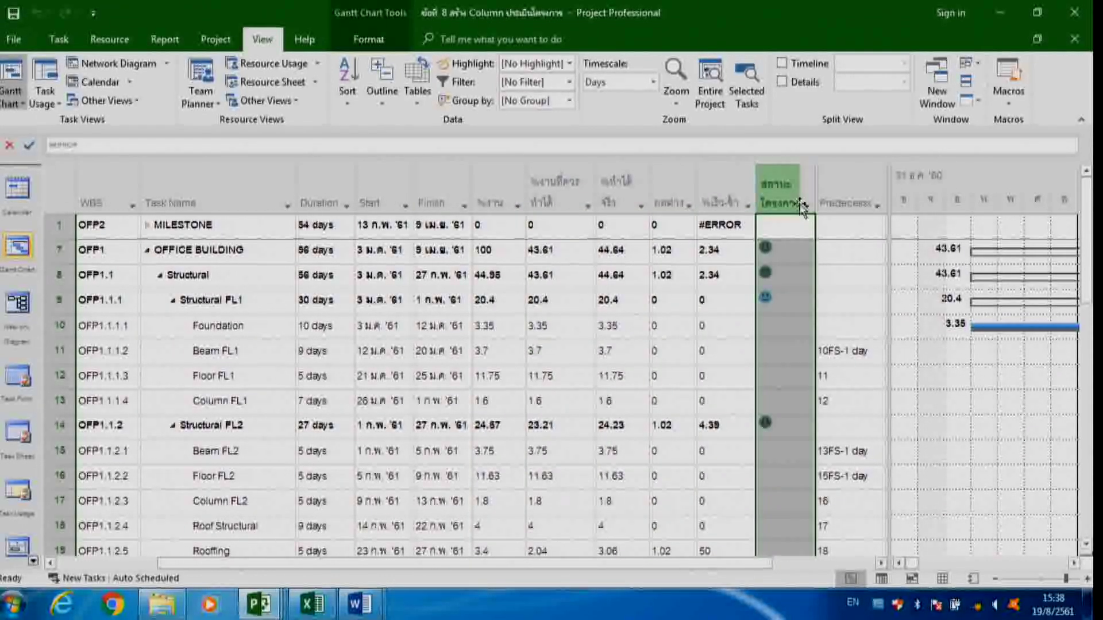
left_click(801, 473)
left_click_drag(812, 501, 809, 503)
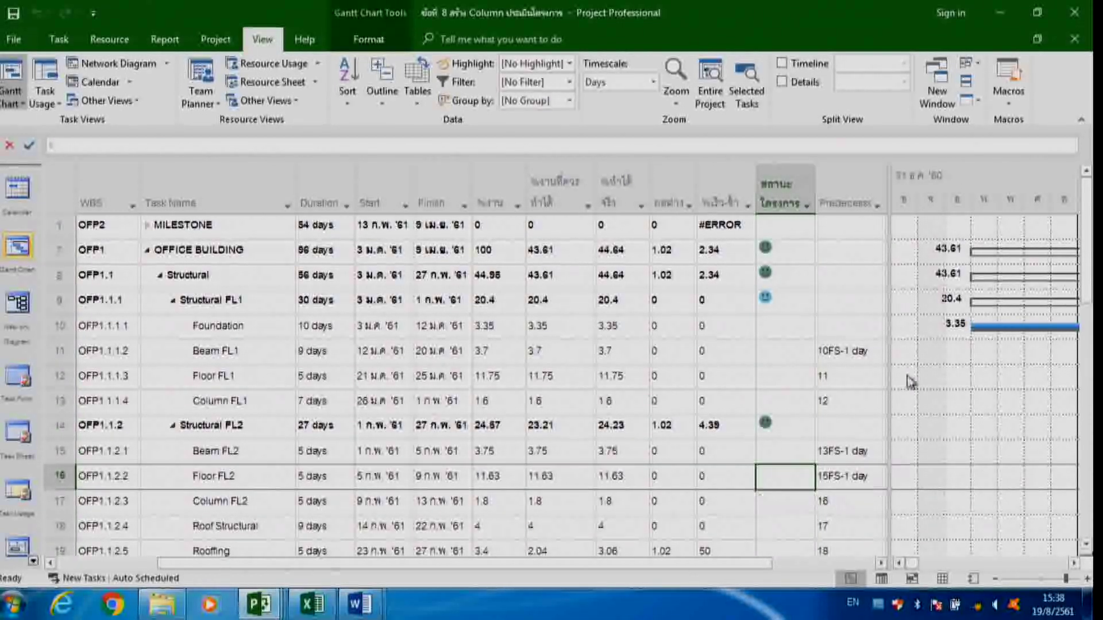
left_click_drag(886, 290, 827, 304)
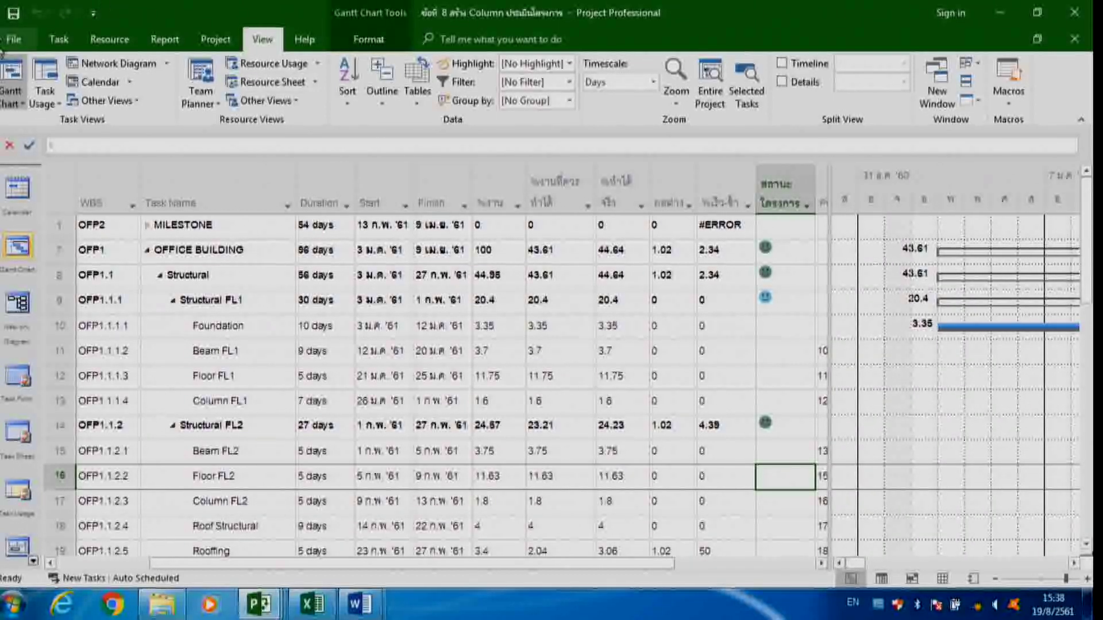
Open the workshop file "ข้อที่ 9 ระบุความก้าวหน้าเดือนที่ 3" from the PART2 folder
left_click(14, 39)
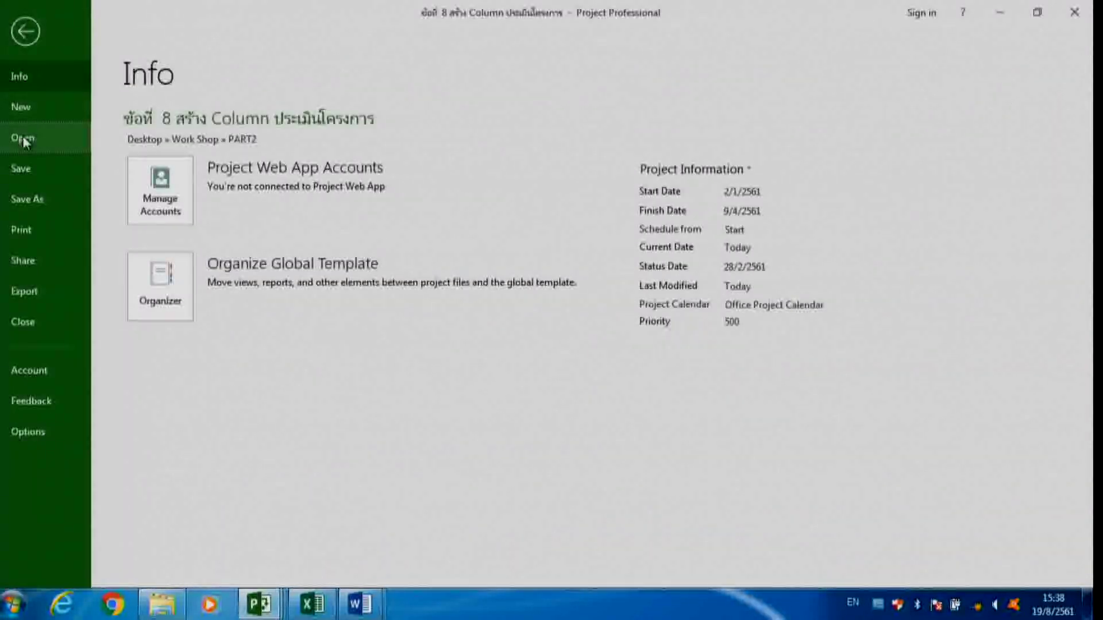
left_click(22, 138)
double_click(191, 219)
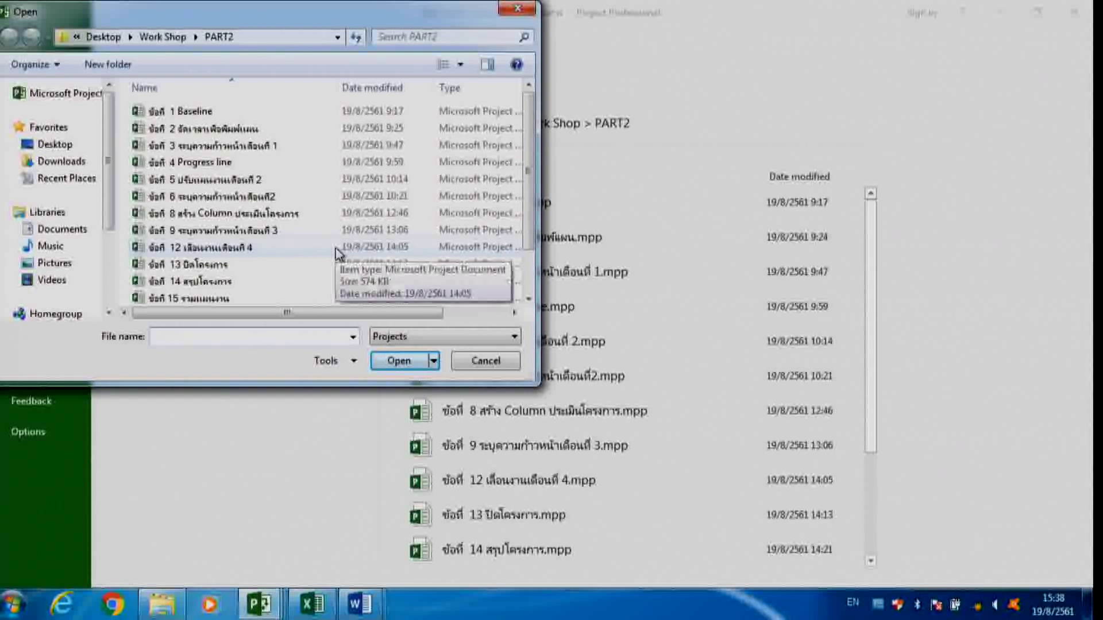
scroll(532, 201, "down", 1)
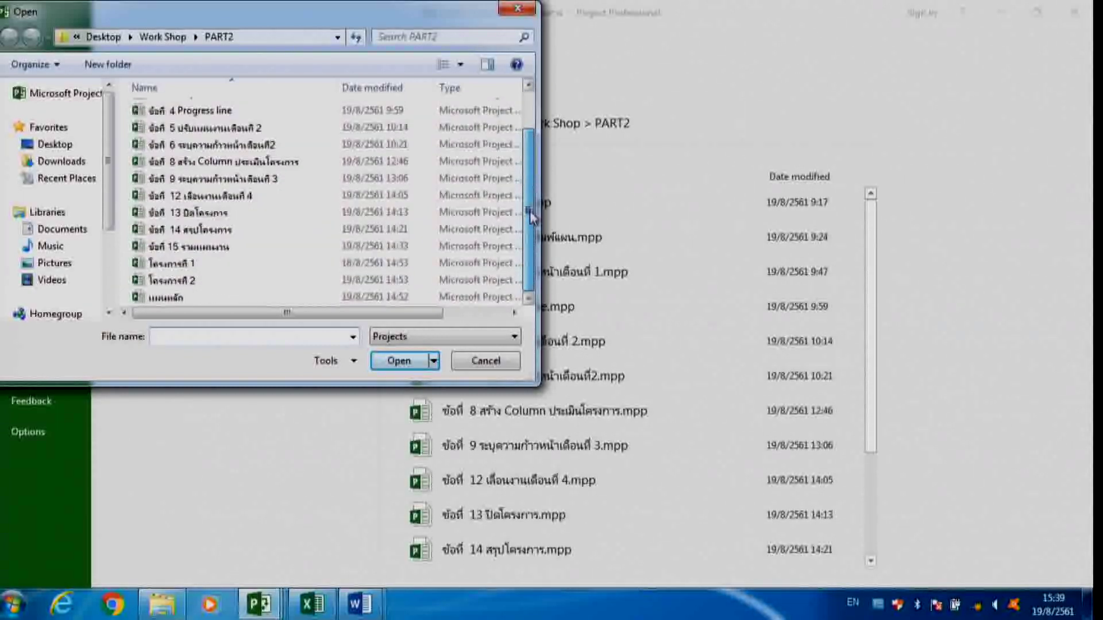
scroll(536, 244, "up", 1)
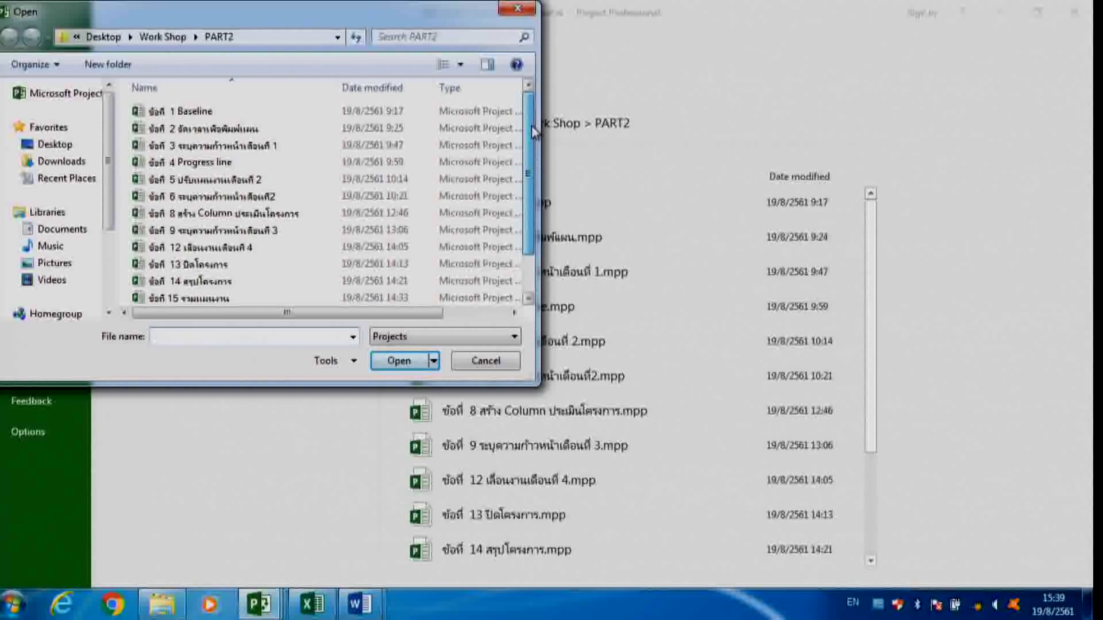
scroll(532, 149, "down", 1)
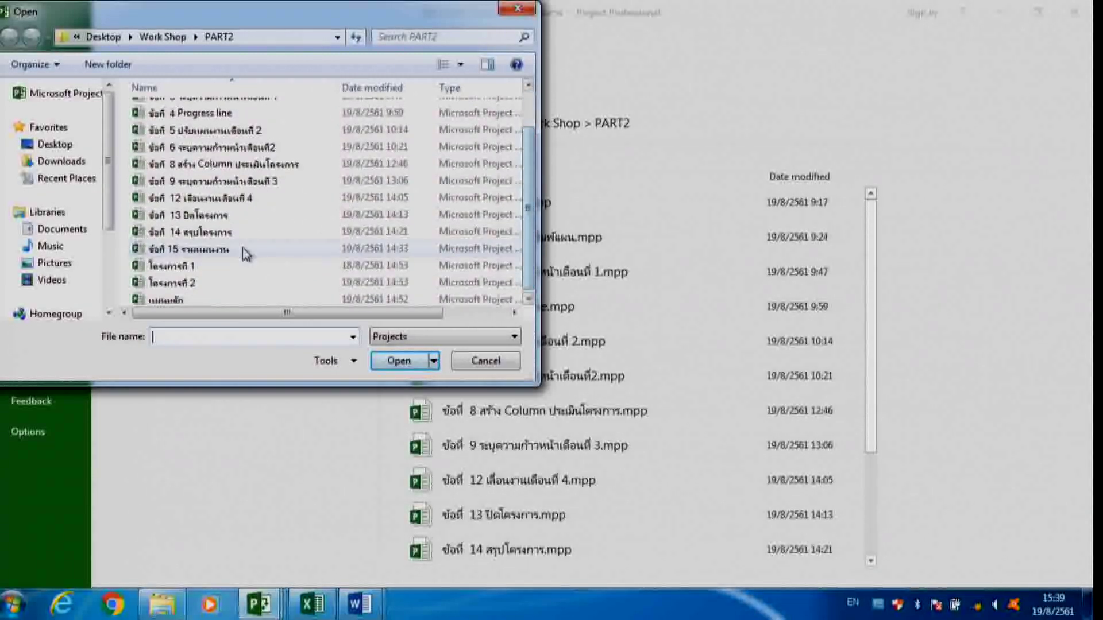
left_click(241, 182)
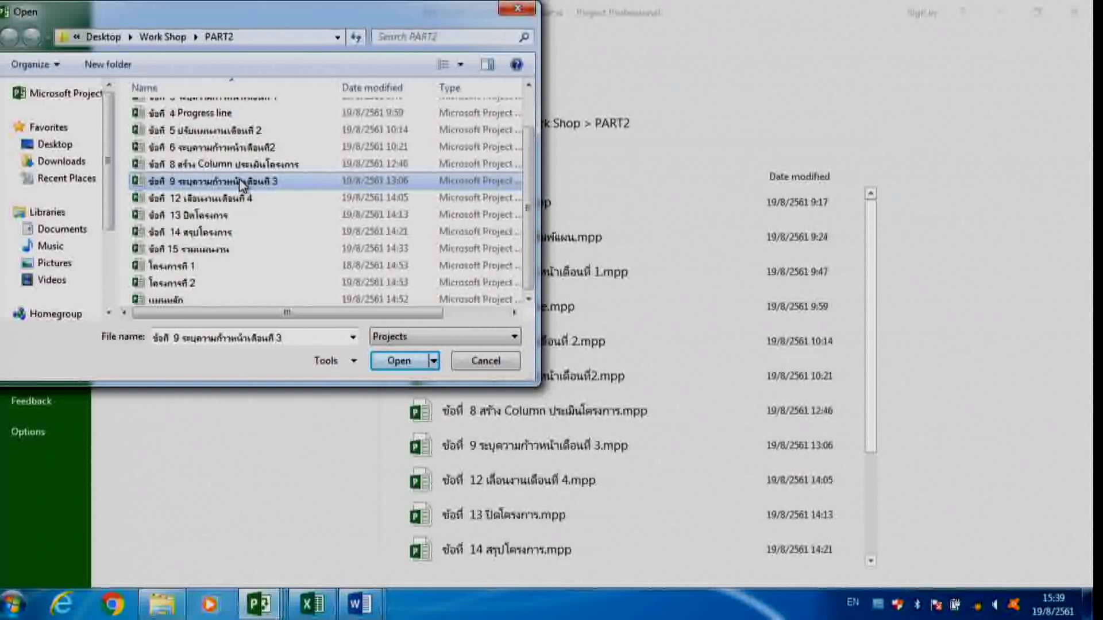
left_click(400, 360)
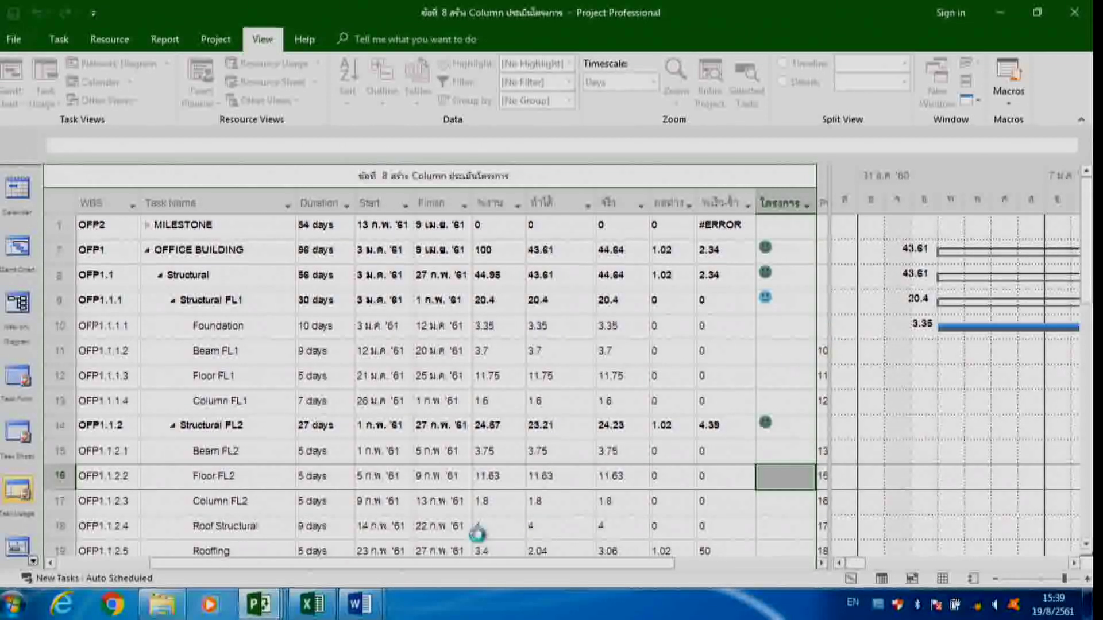
Dismiss the new-task notice, show the file in Gantt Chart view and narrow the task table to end at the ผลต่าง column
mouse_move(360, 611)
left_click(449, 520)
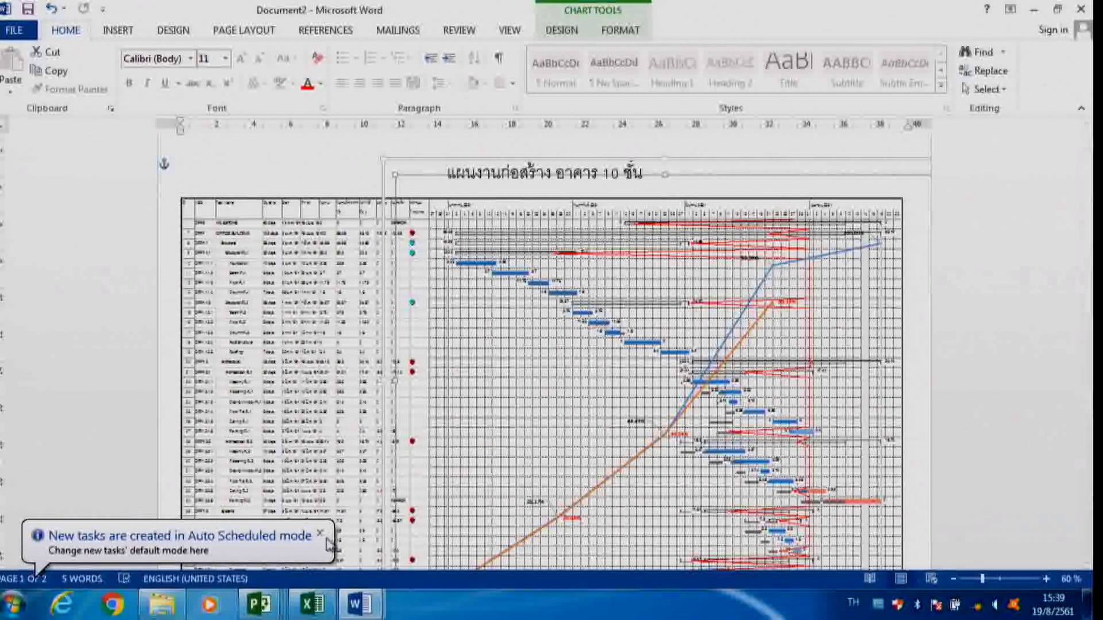
left_click(332, 534)
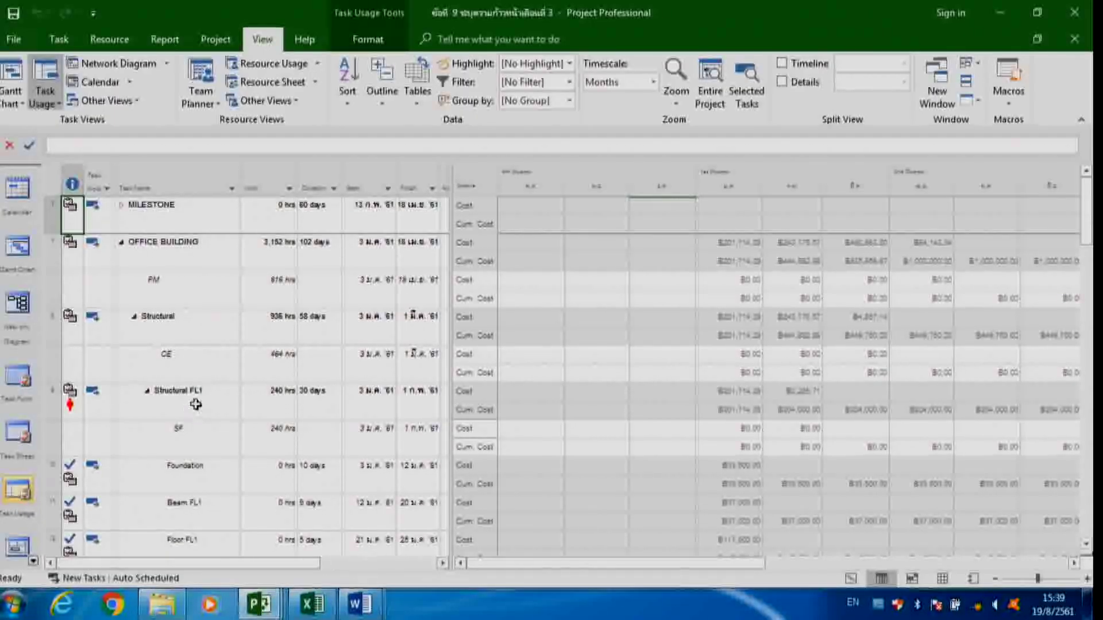
left_click(19, 246)
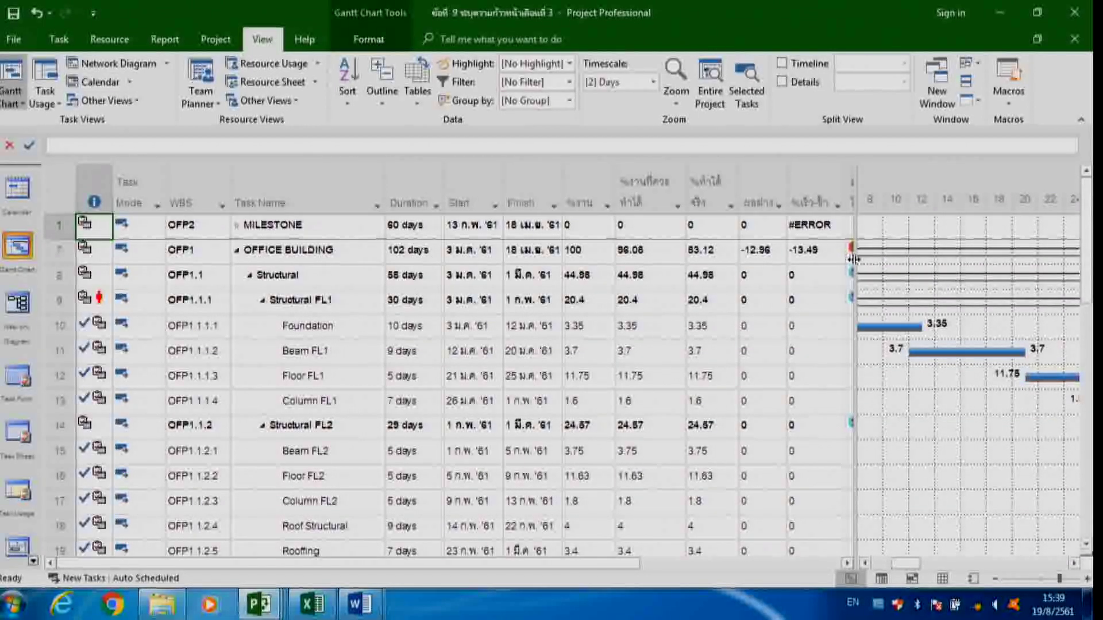
left_click_drag(853, 259, 772, 259)
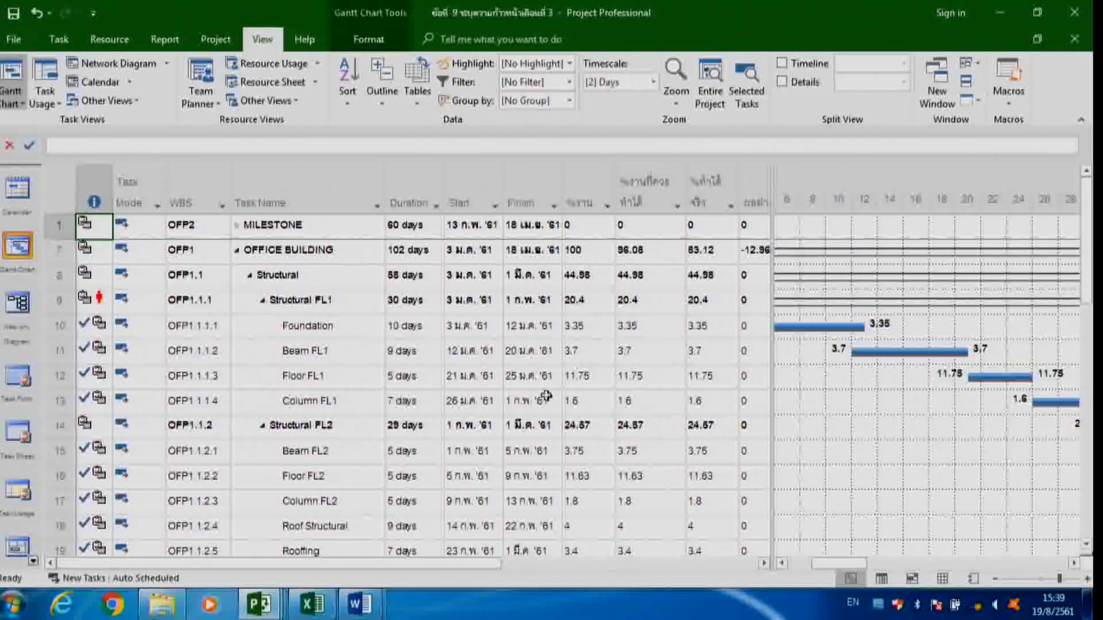
Select the entire task table of the month 3 progress file
left_click(310, 609)
left_click(310, 608)
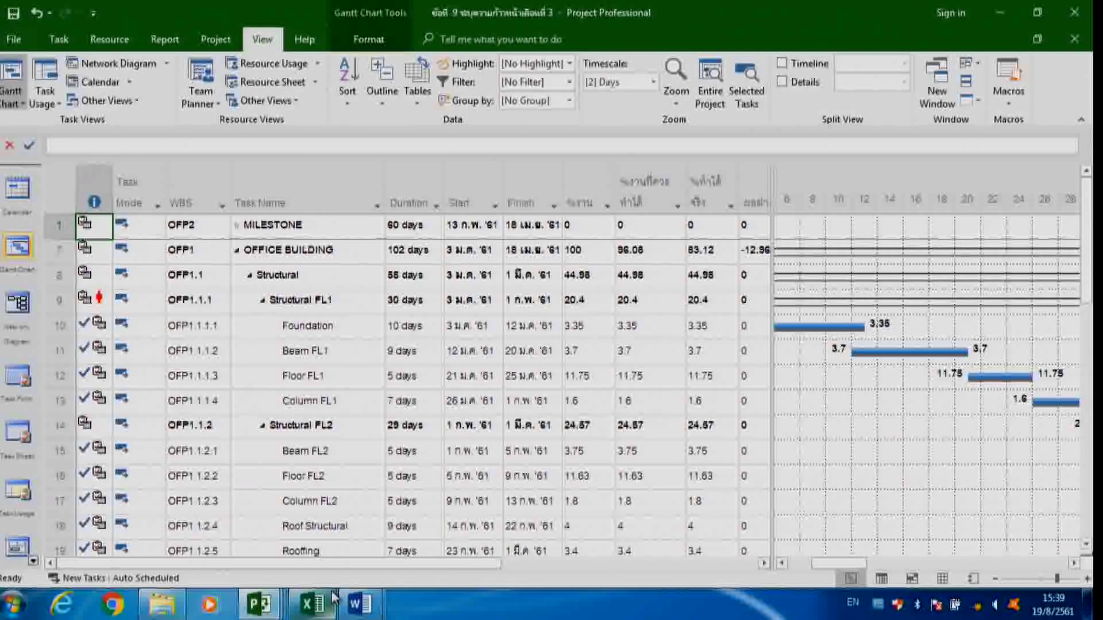
left_click(59, 182)
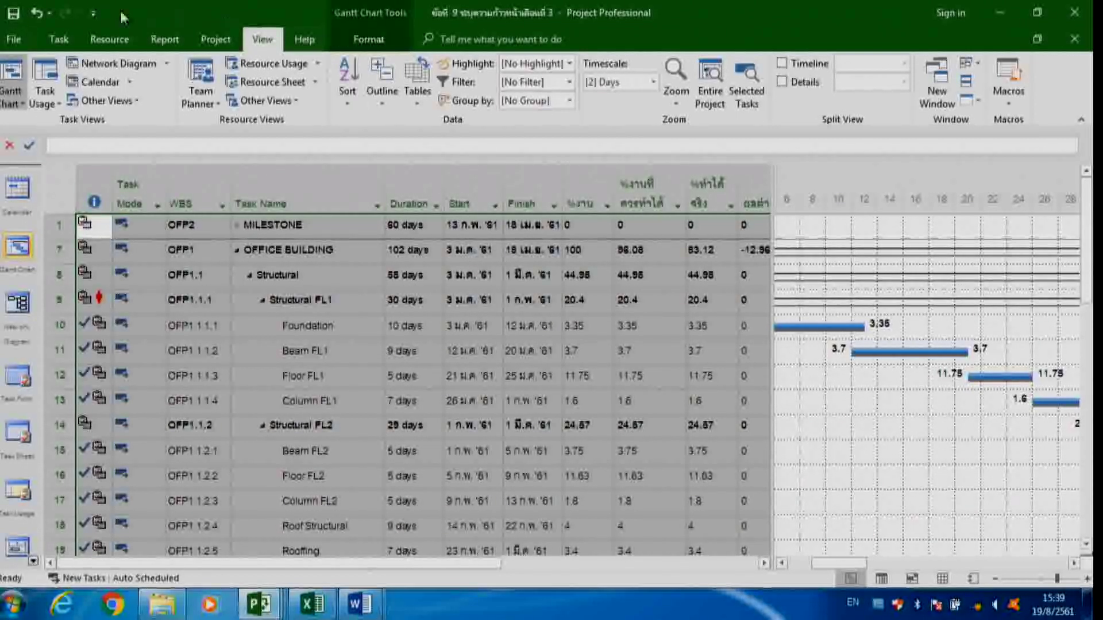
left_click(58, 39)
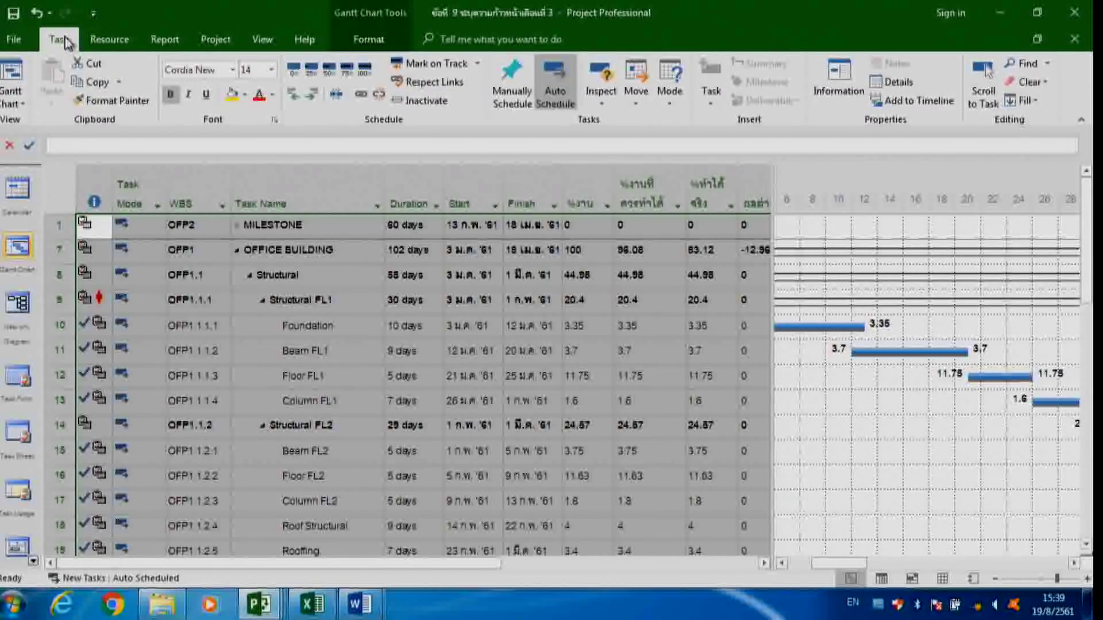
left_click(117, 83)
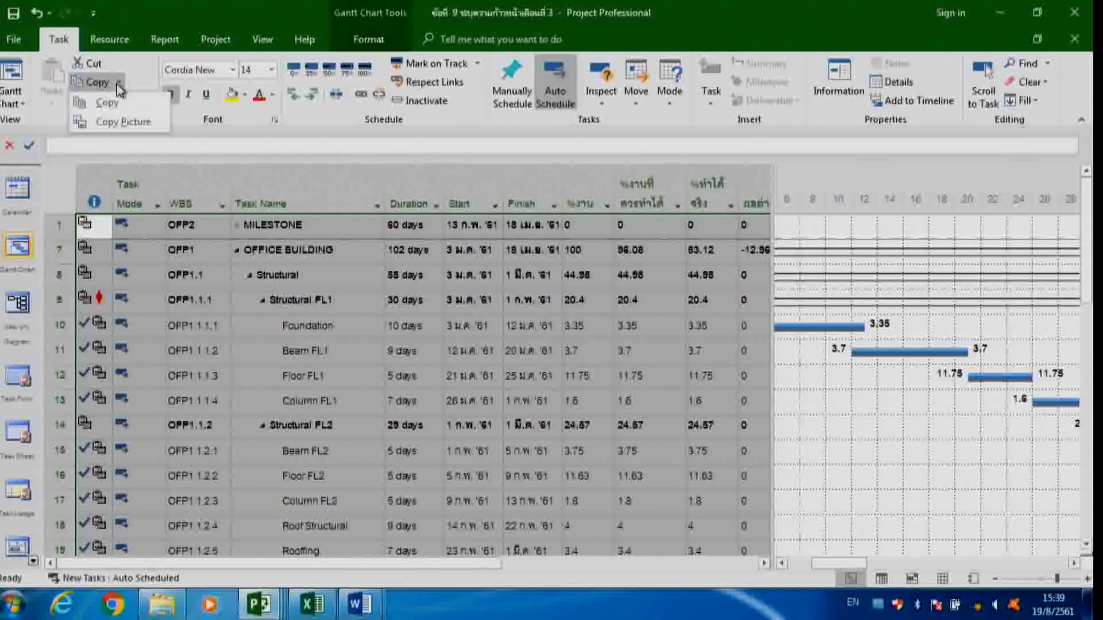
left_click(132, 130)
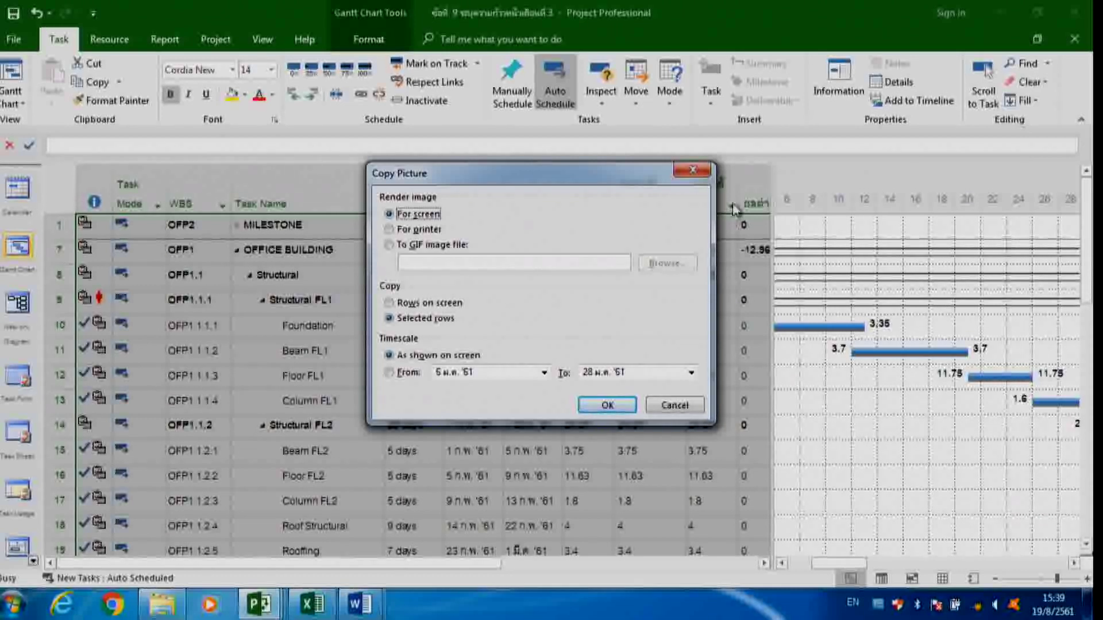
left_click(692, 170)
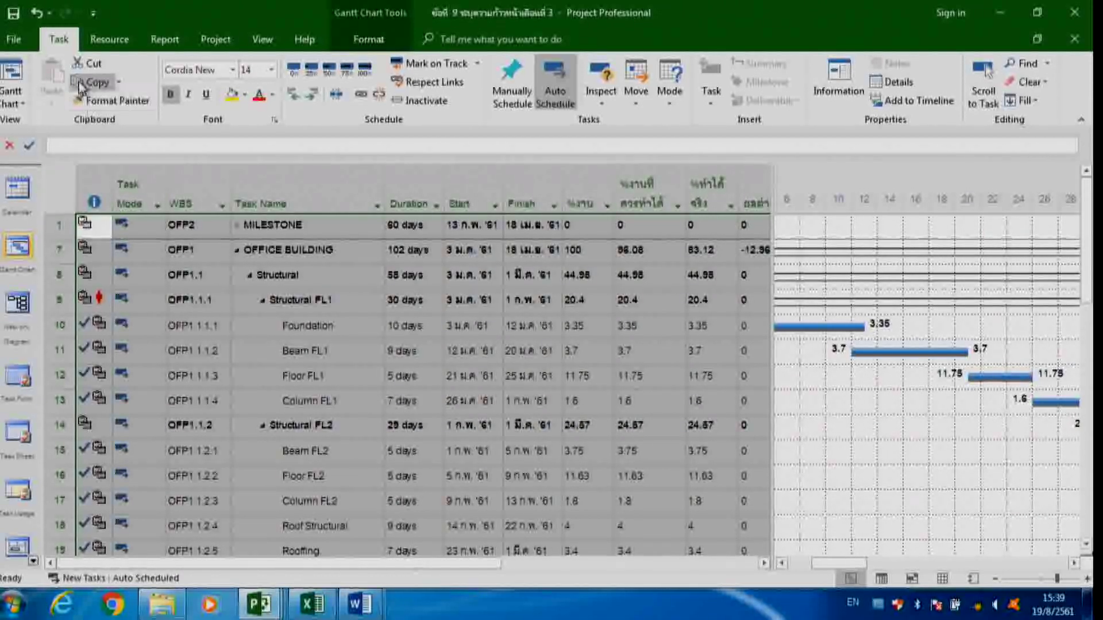
Start a Copy Picture of the selected rows and set its timescale start date to 28 ธ.ค. '60
left_click(120, 82)
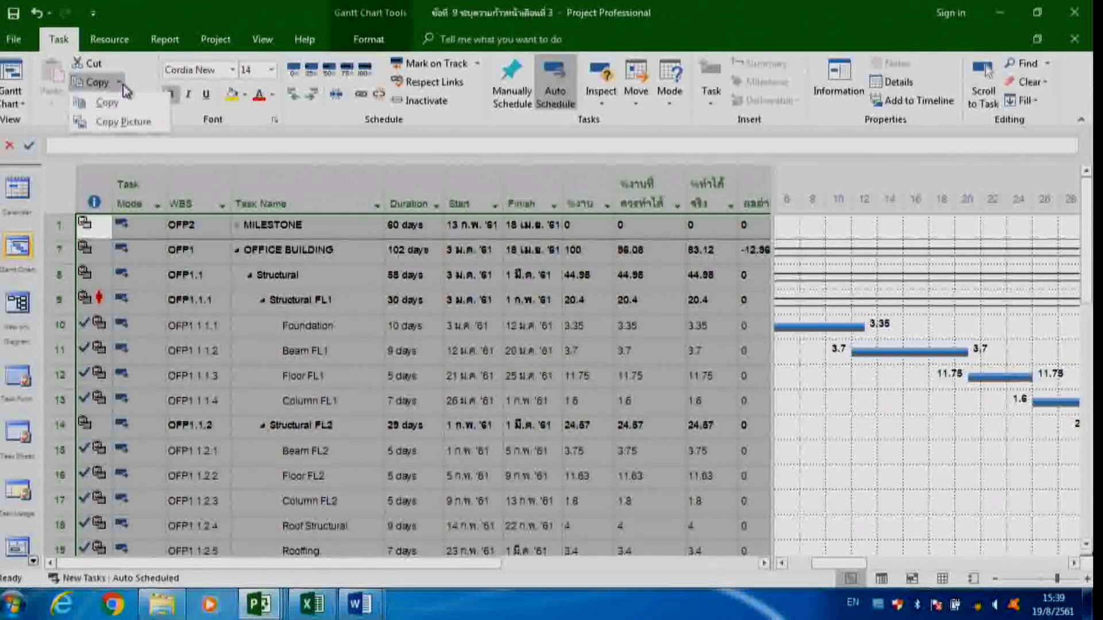
left_click(124, 114)
left_click_drag(404, 182, 336, 46)
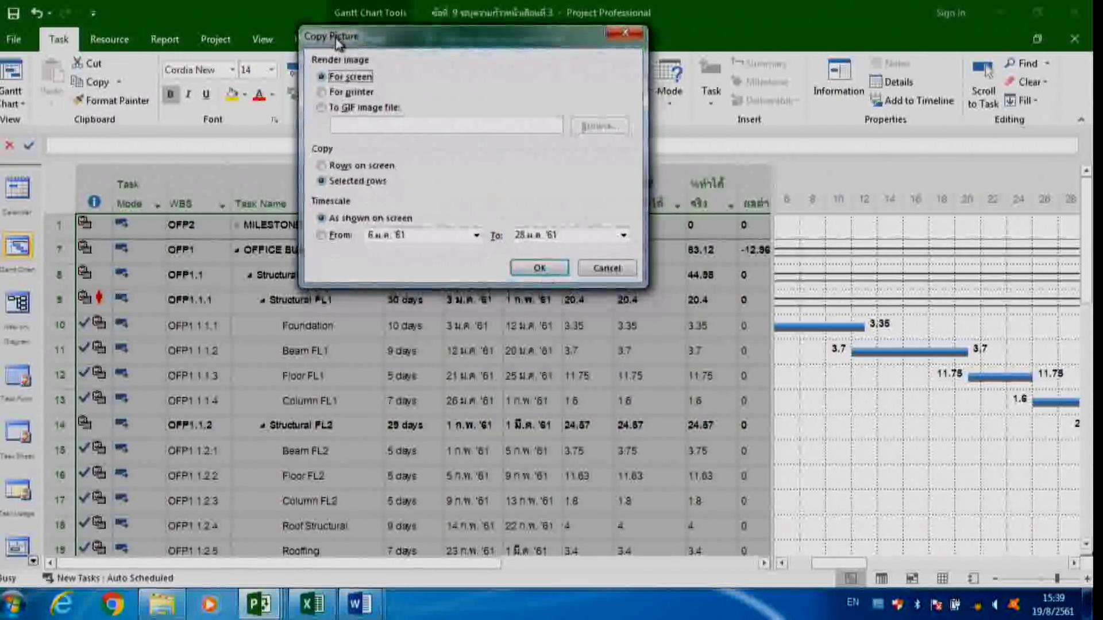
left_click(477, 235)
left_click(371, 256)
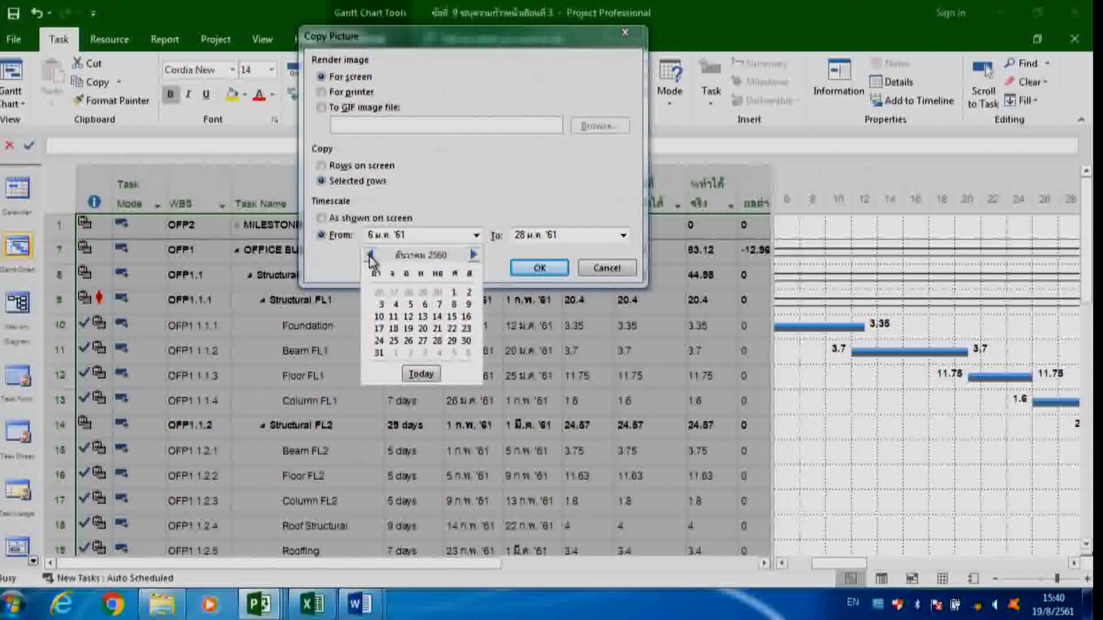
left_click(437, 341)
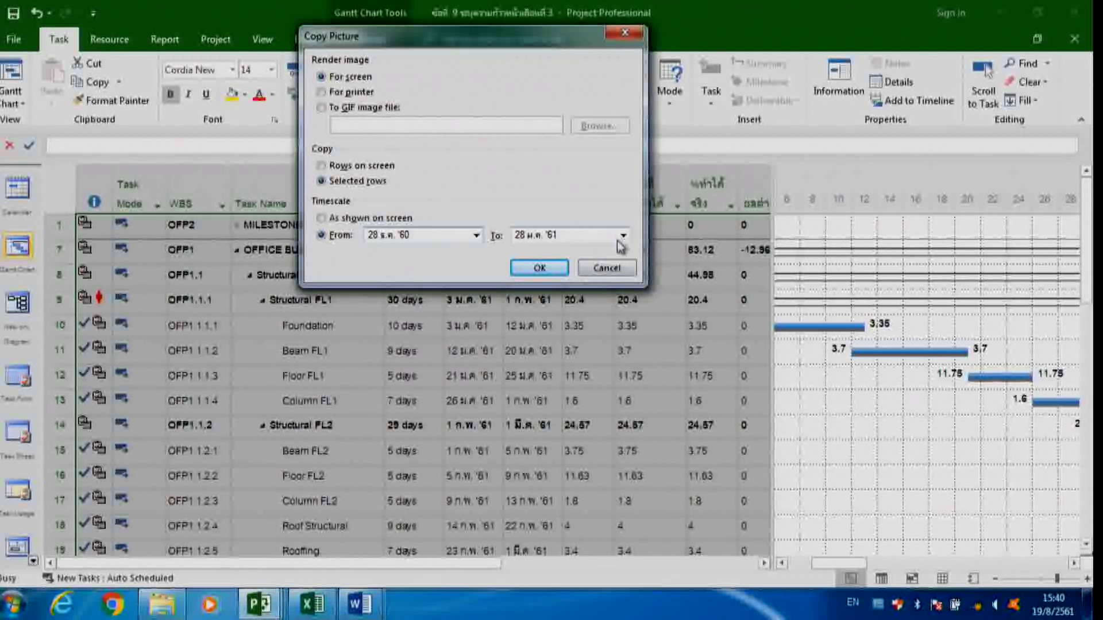
Set the picture's timescale end date to 20 เมษายน 2561 and copy the picture, accepting the default size option
left_click(623, 235)
left_click(619, 254)
left_click(619, 255)
left_click(619, 254)
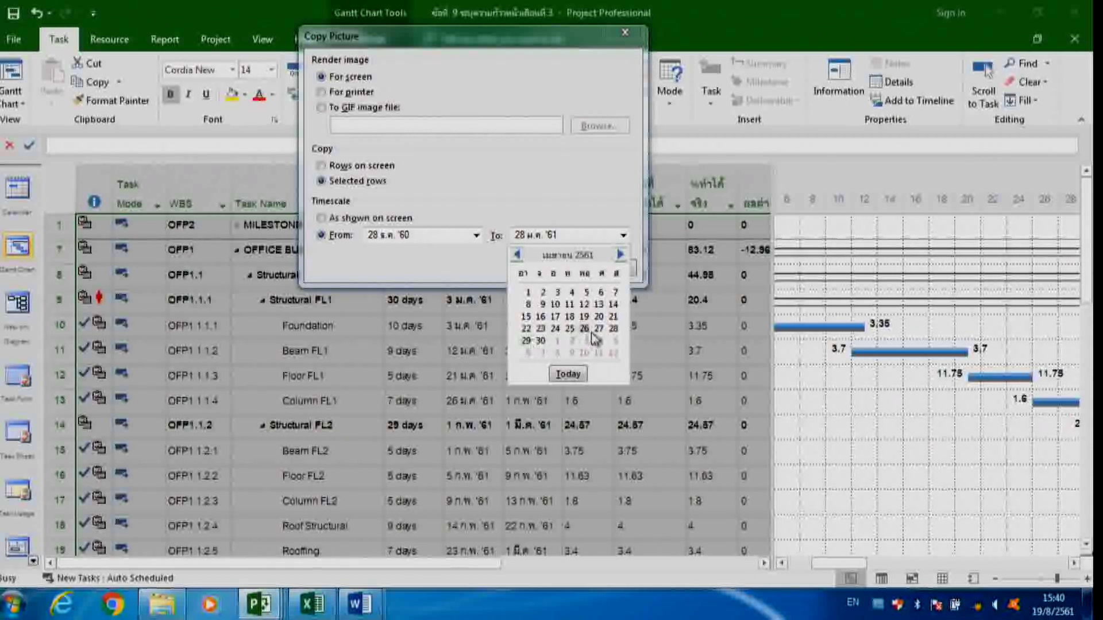
left_click(599, 316)
left_click(545, 273)
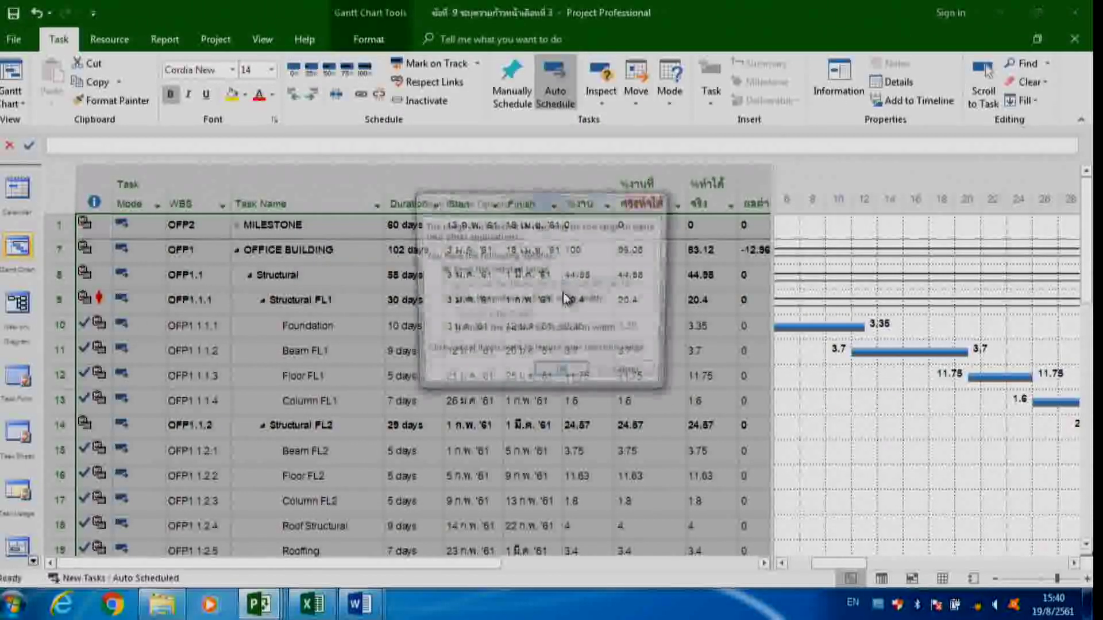
left_click(560, 376)
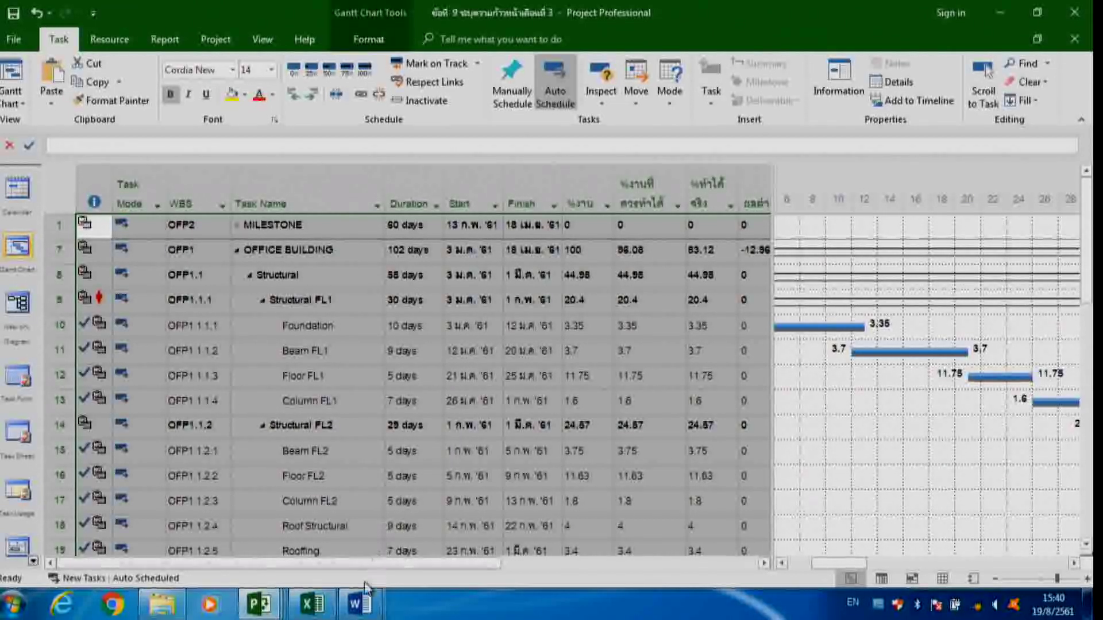
Switch to the Word document holding the แผนงานก่อสร้าง อาคาร 10 ชั้น plan and place the cursor in its title line, deselecting the chart
mouse_move(359, 603)
left_click(418, 513)
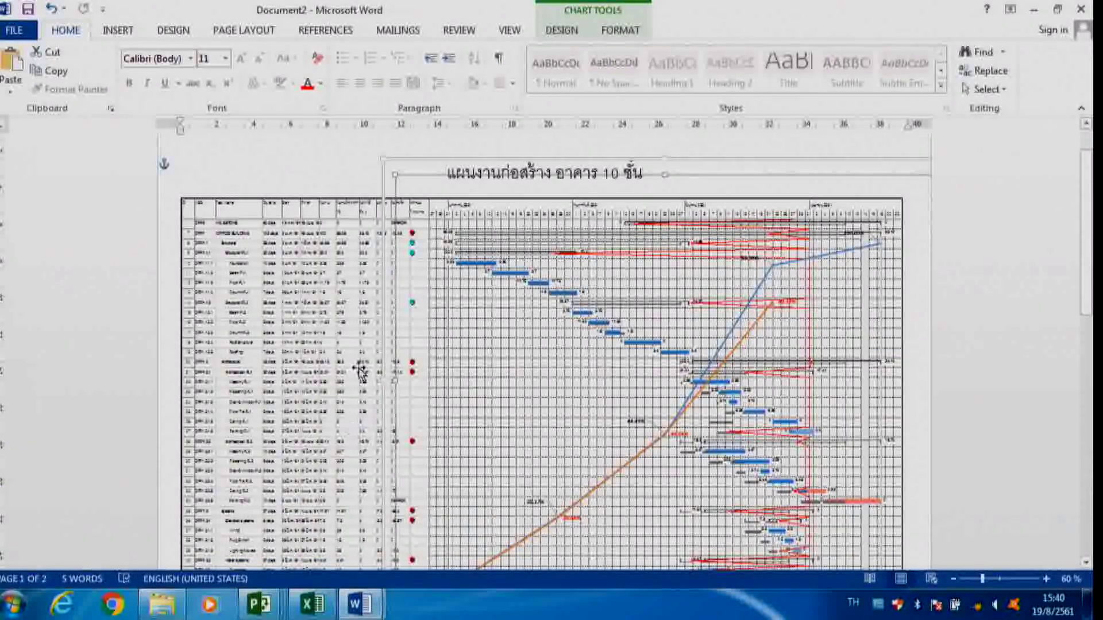
left_click(250, 189)
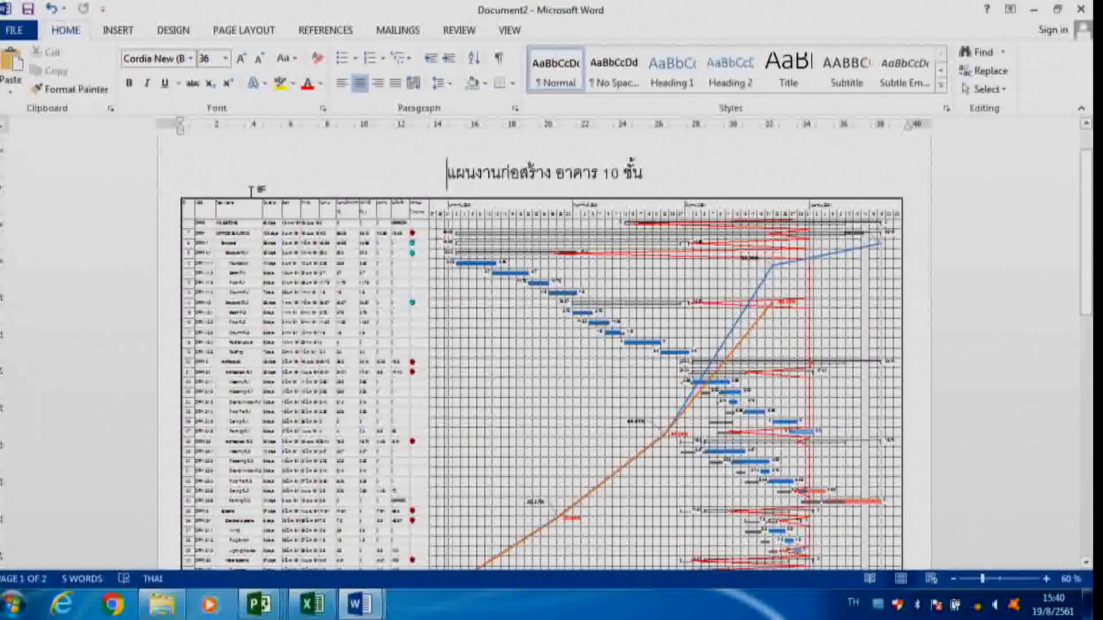